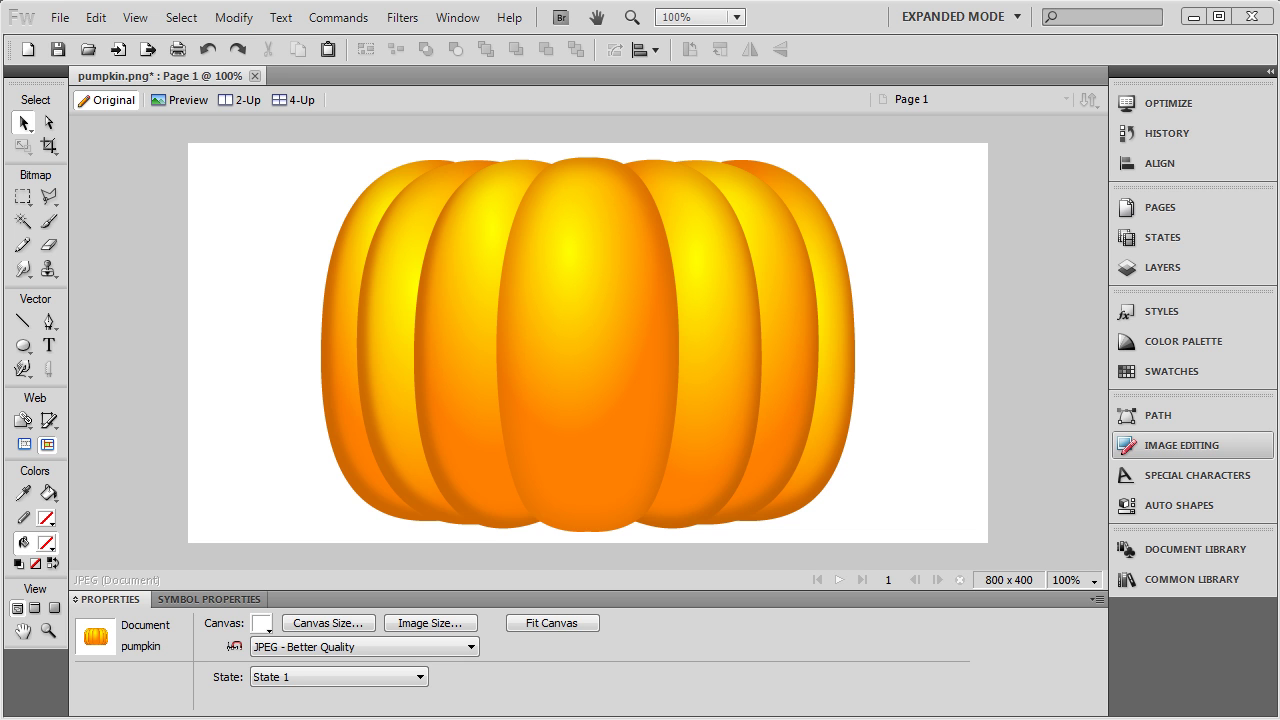
# Save the document and draw a closed, curved three-cornered eye outline about 188 by 139 px on the pumpkin's upper right with the Pen tool.
pyautogui.hotkey('ctrl', 's')
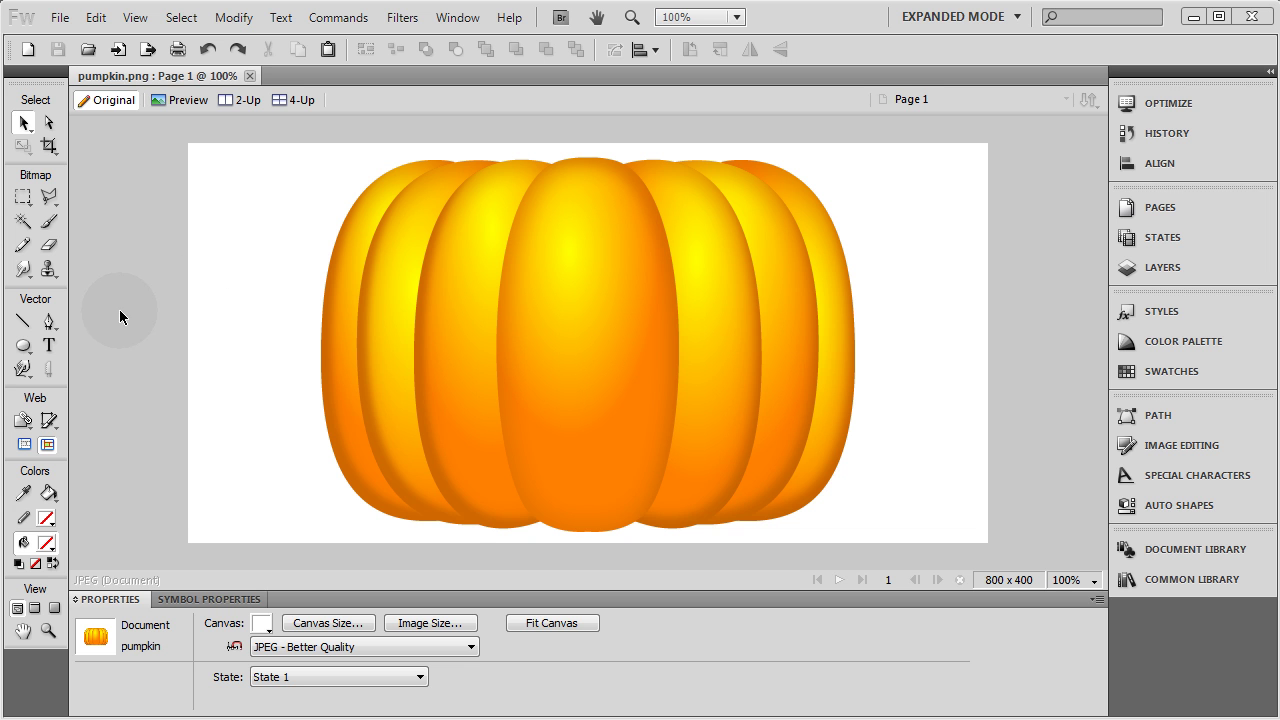
pyautogui.click(49, 322)
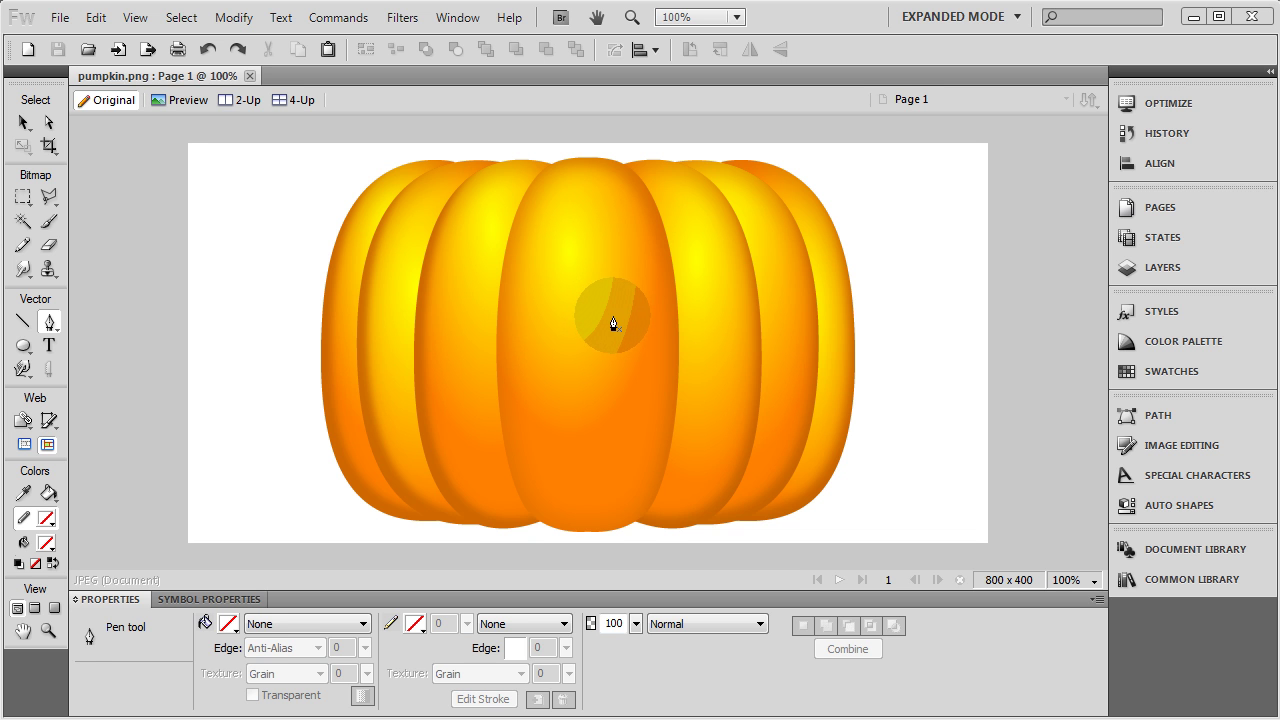
pyautogui.click(613, 317)
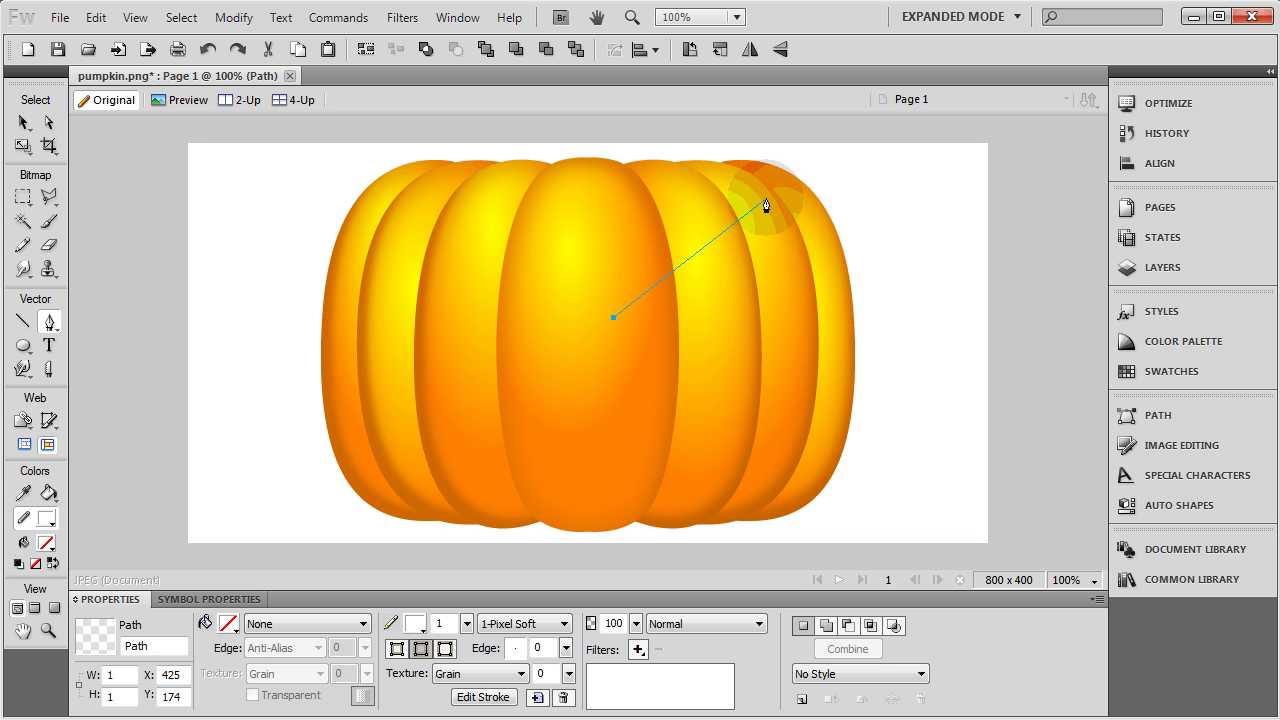
pyautogui.moveTo(766, 205); pyautogui.dragTo(805, 130)
pyautogui.moveTo(767, 207); pyautogui.dragTo(799, 408)
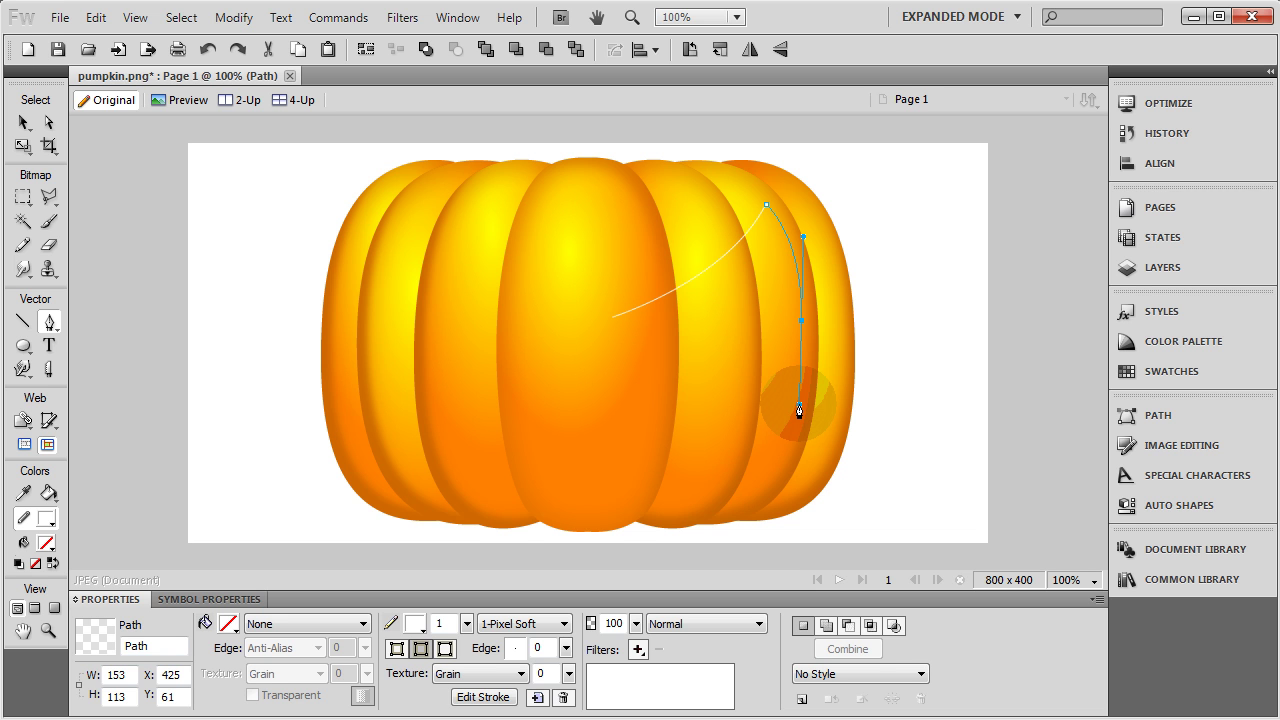
pyautogui.moveTo(799, 408); pyautogui.dragTo(799, 408)
pyautogui.click(801, 320)
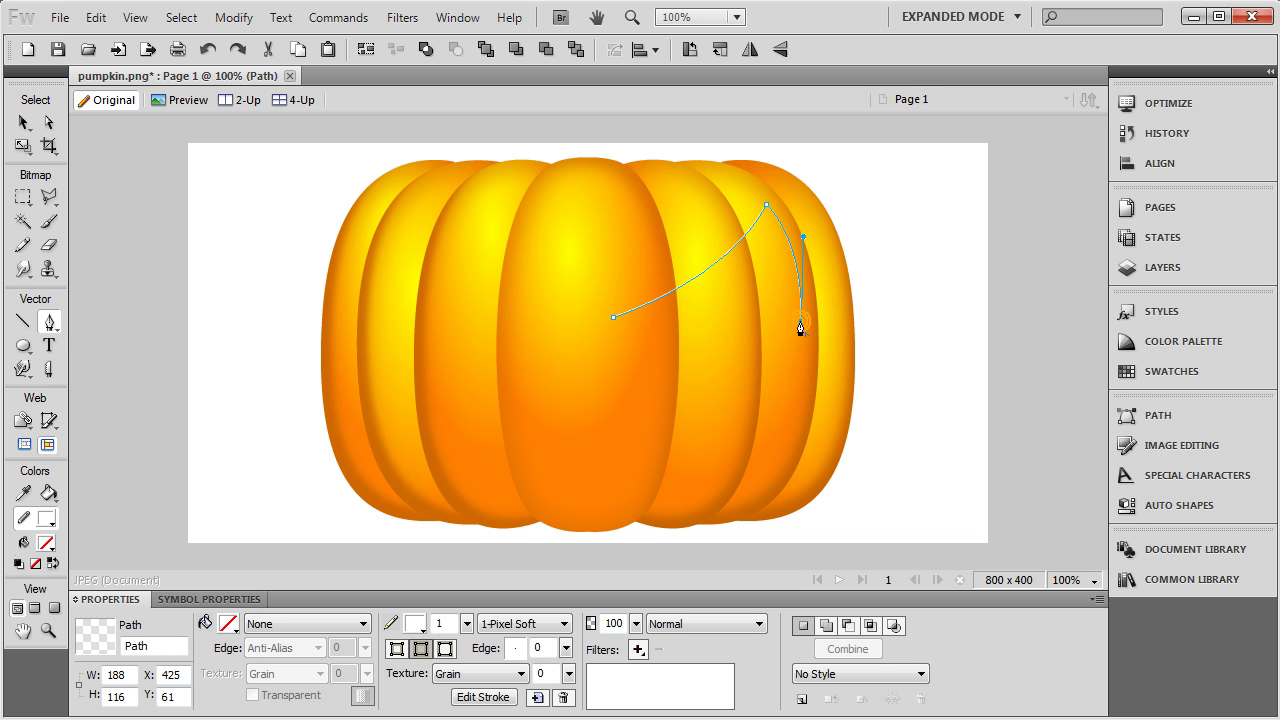
pyautogui.click(671, 319)
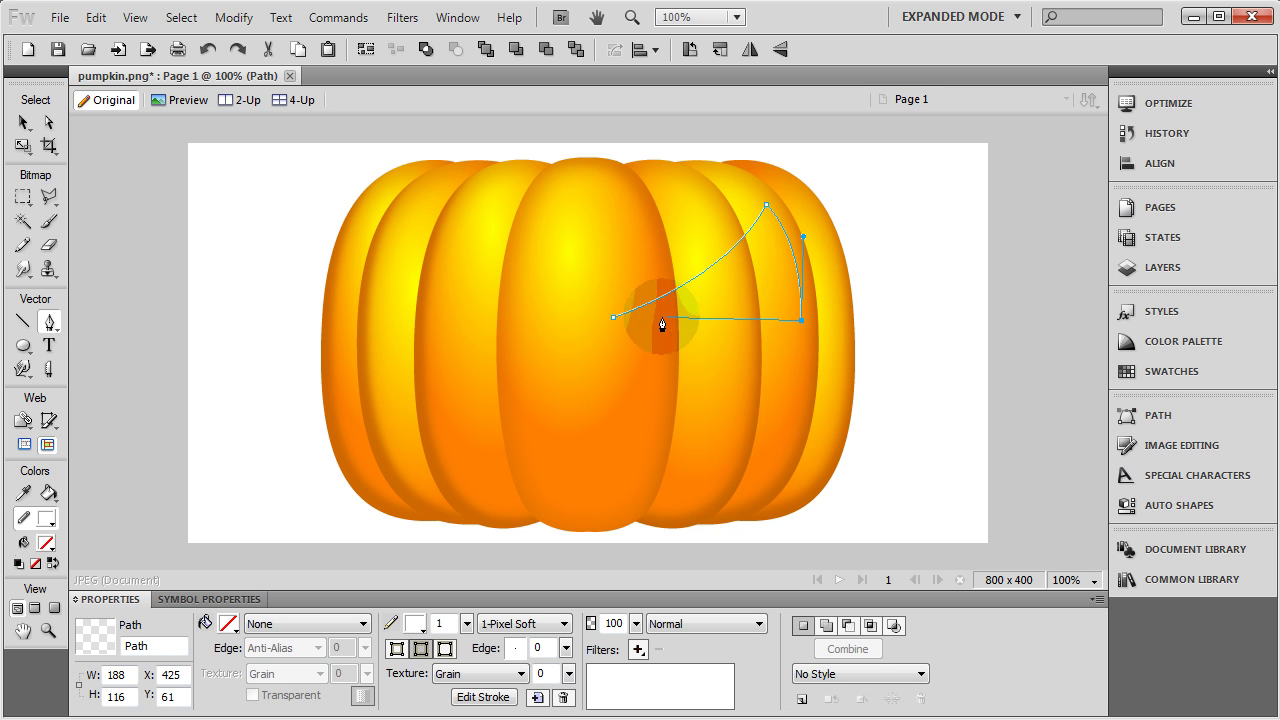
pyautogui.click(613, 318)
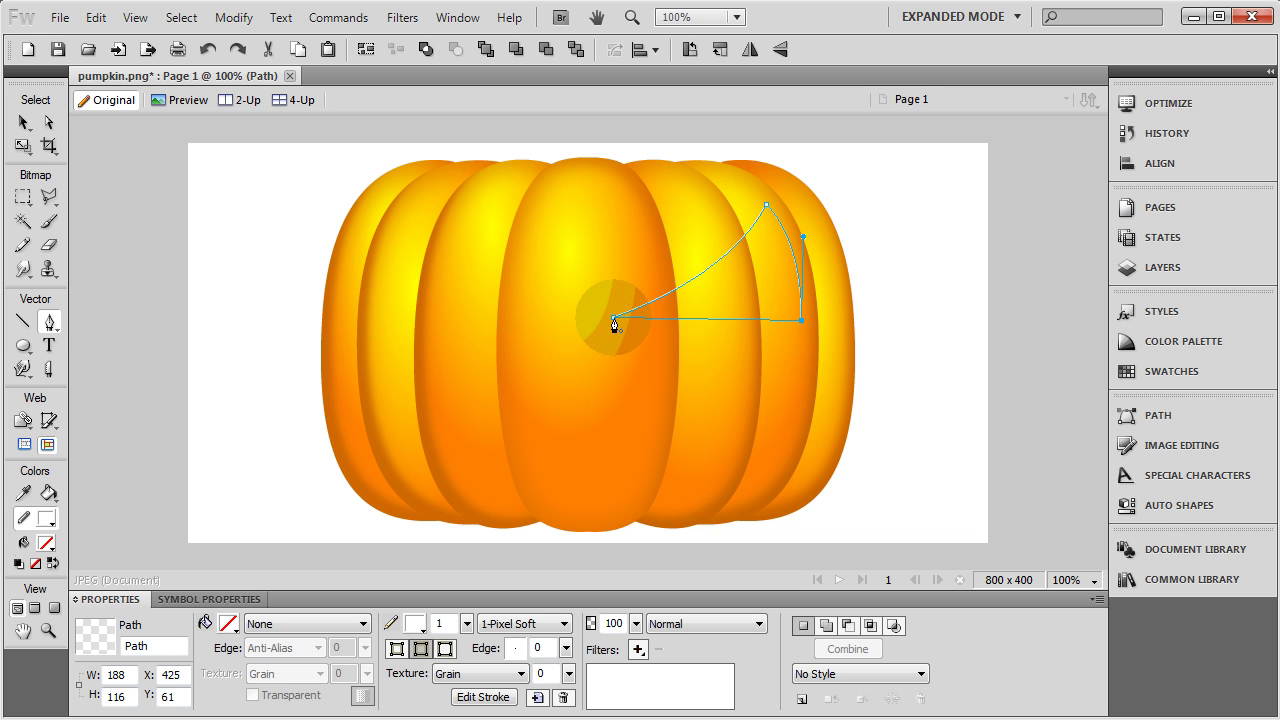
pyautogui.moveTo(613, 318); pyautogui.dragTo(543, 264)
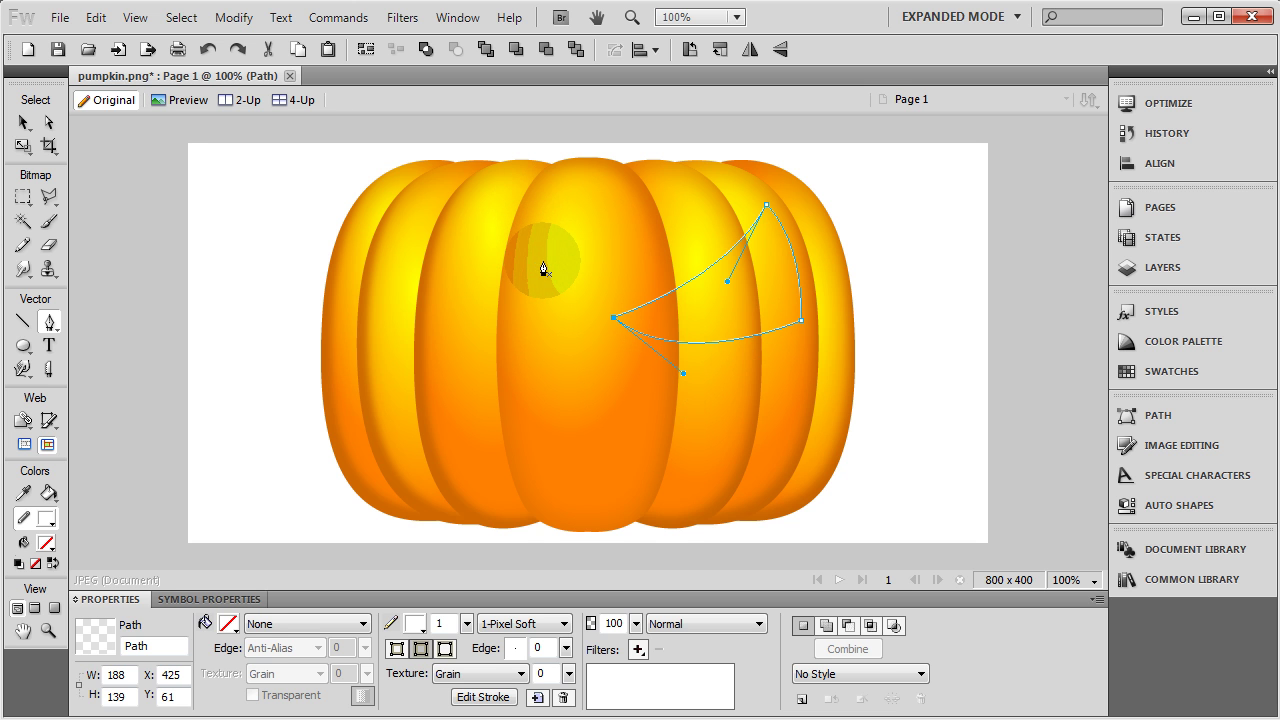
# Fill the eye shape with solid black, remove its stroke, and deselect it.
pyautogui.click(228, 623)
pyautogui.click(259, 520)
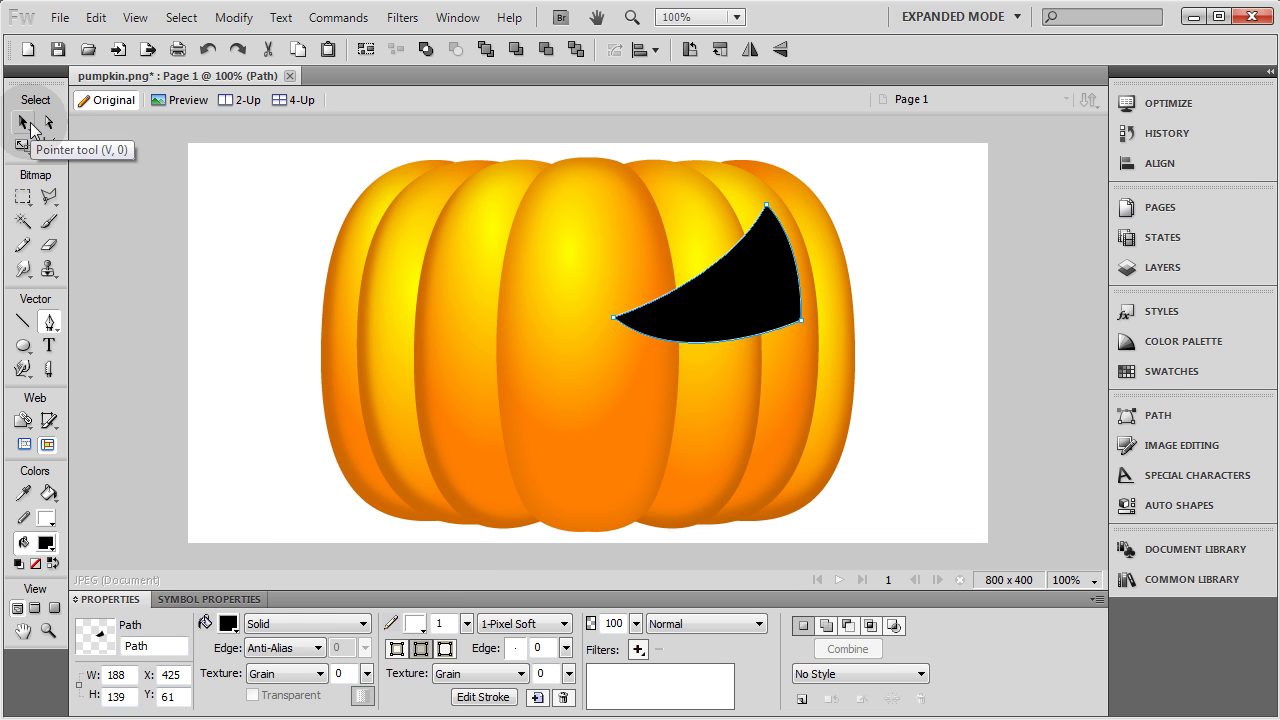
pyautogui.click(417, 624)
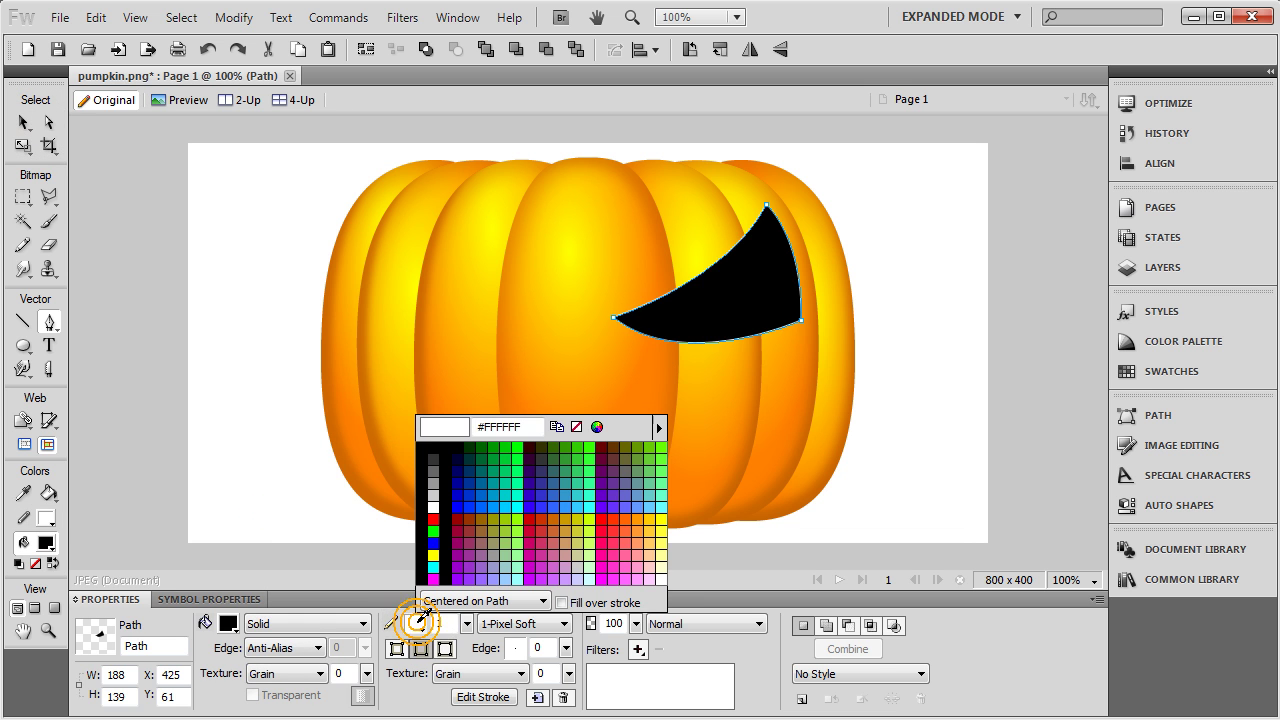
pyautogui.click(576, 426)
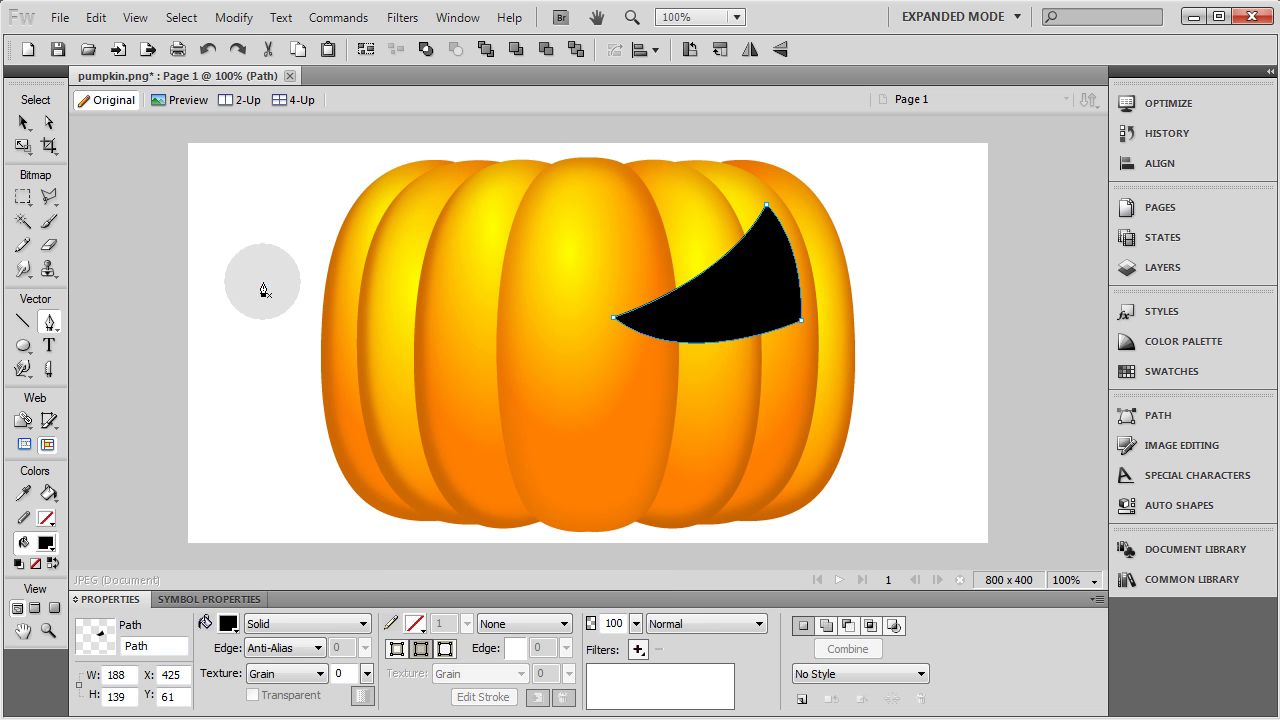
pyautogui.hotkey('ctrl', 'd')
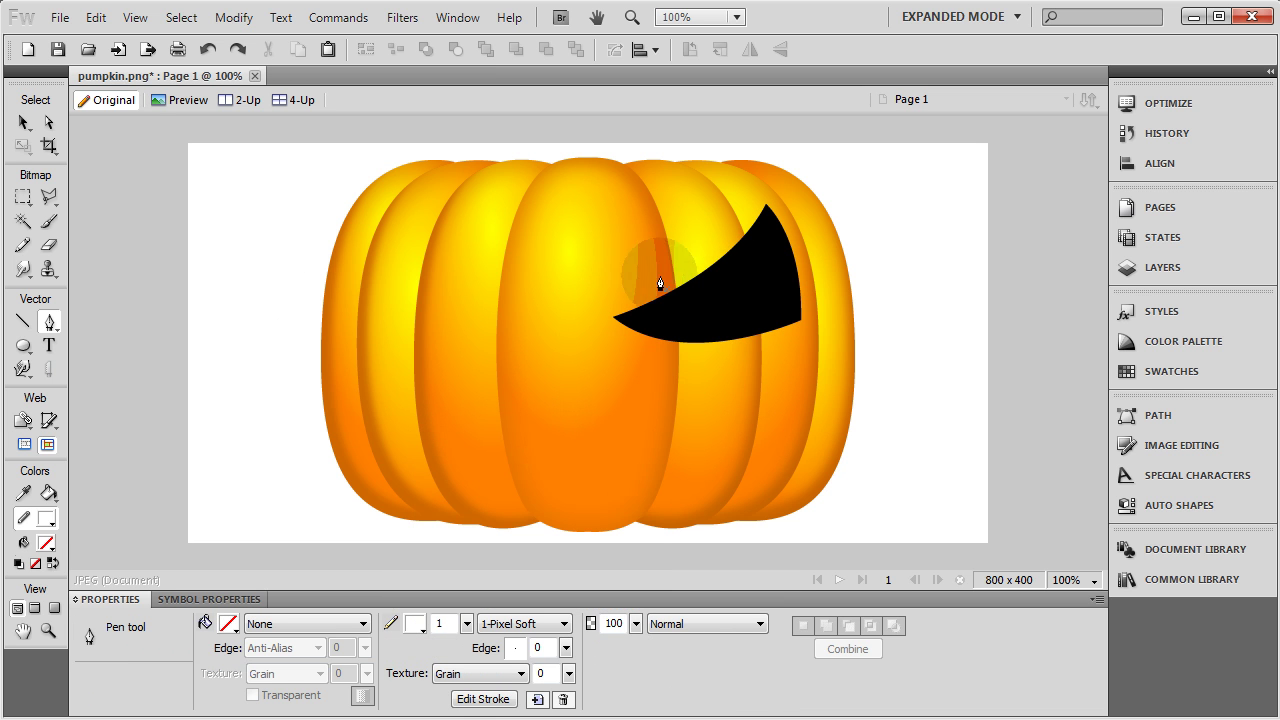
pyautogui.press('v')
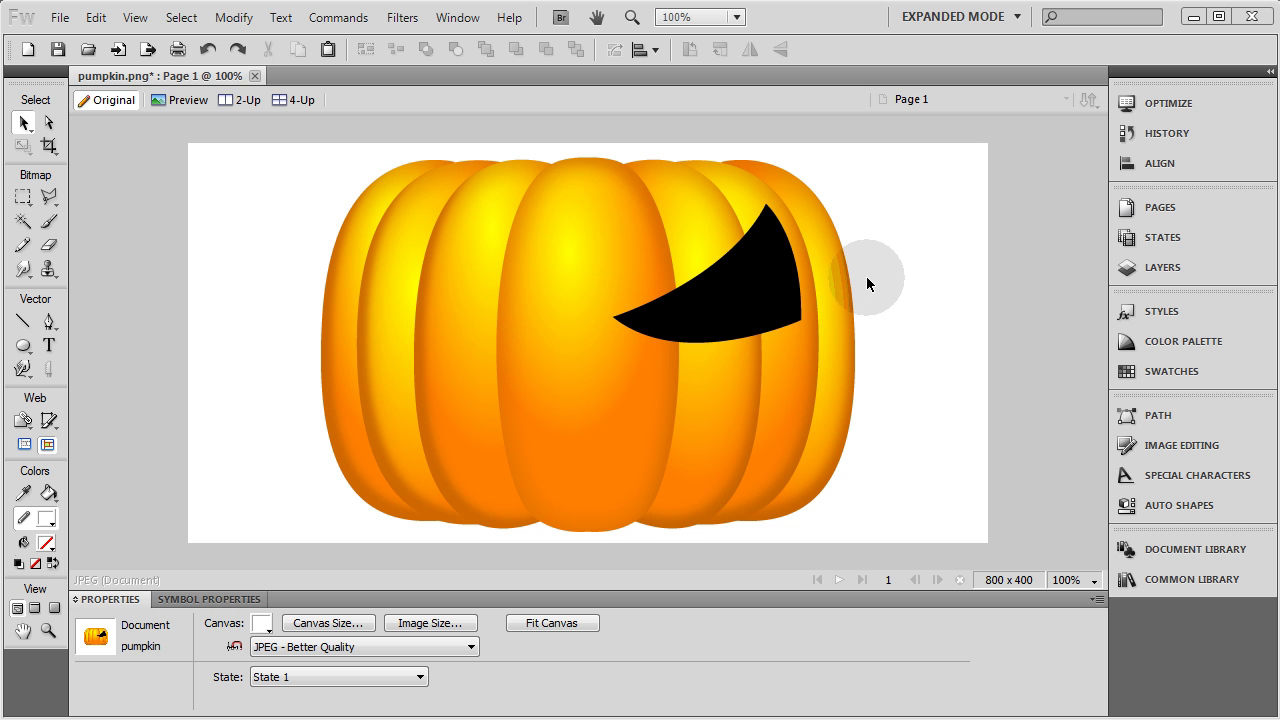
pyautogui.click(423, 229)
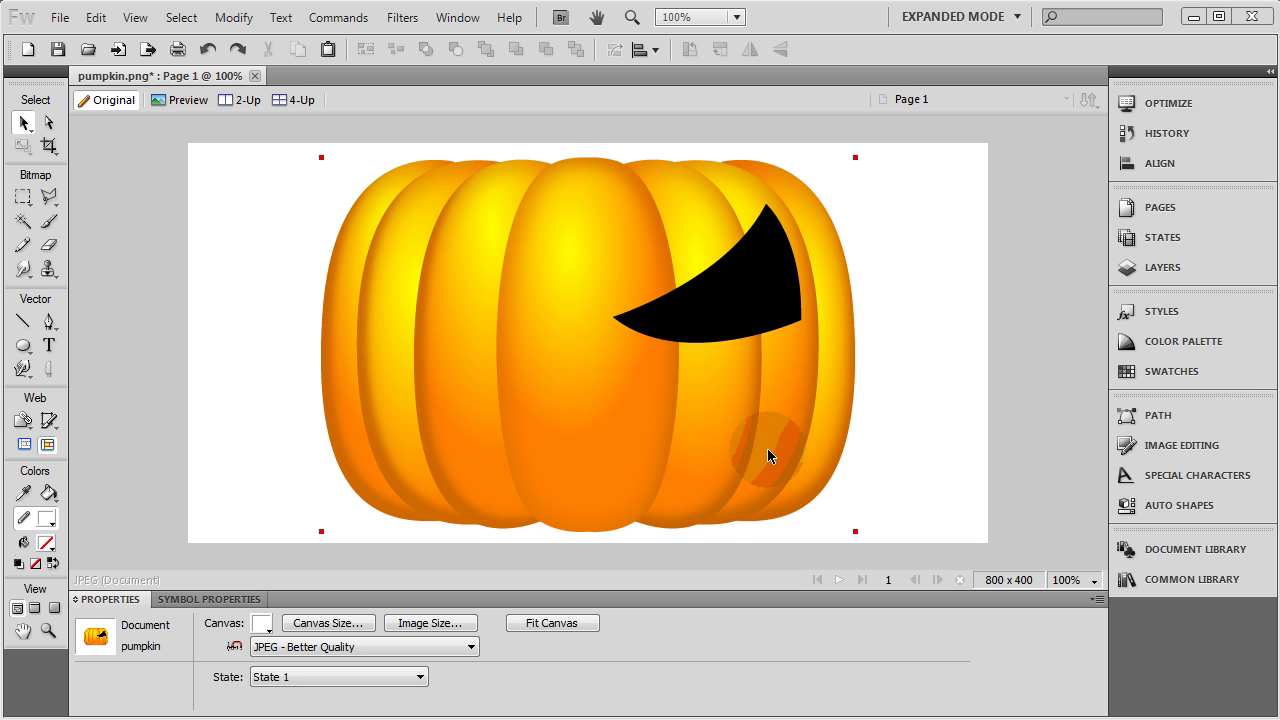
pyautogui.click(749, 311)
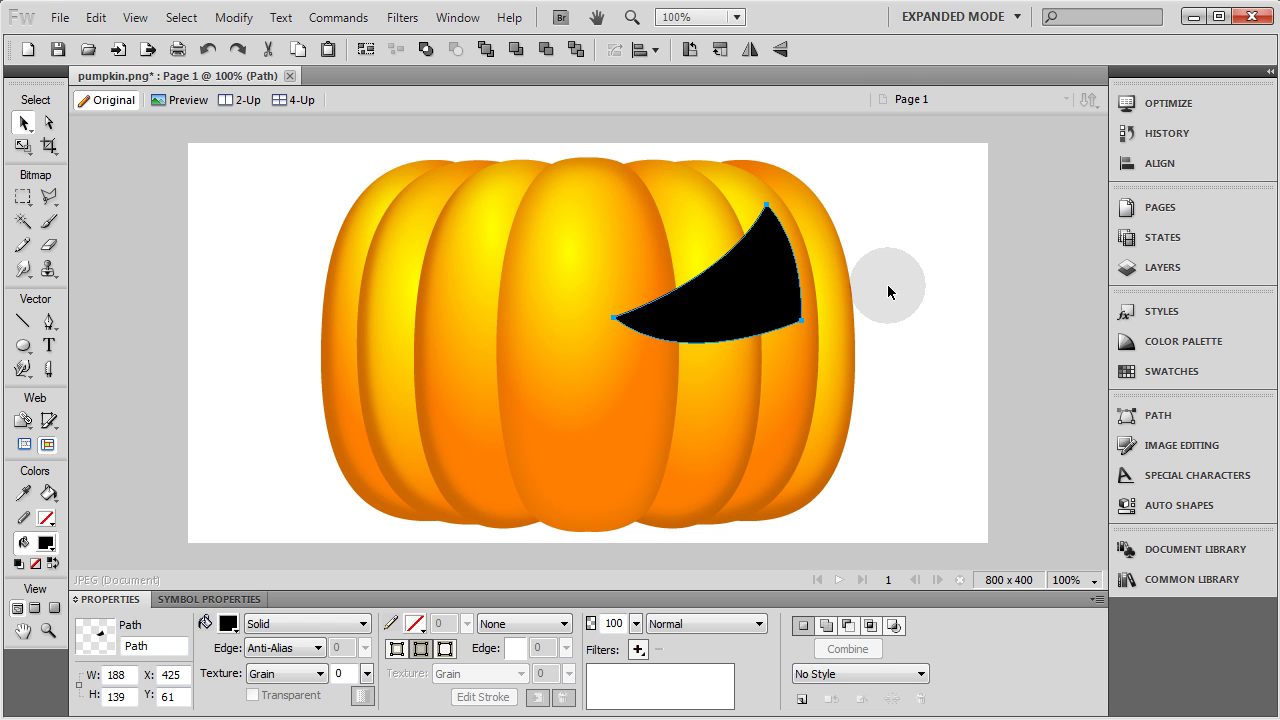
pyautogui.click(958, 390)
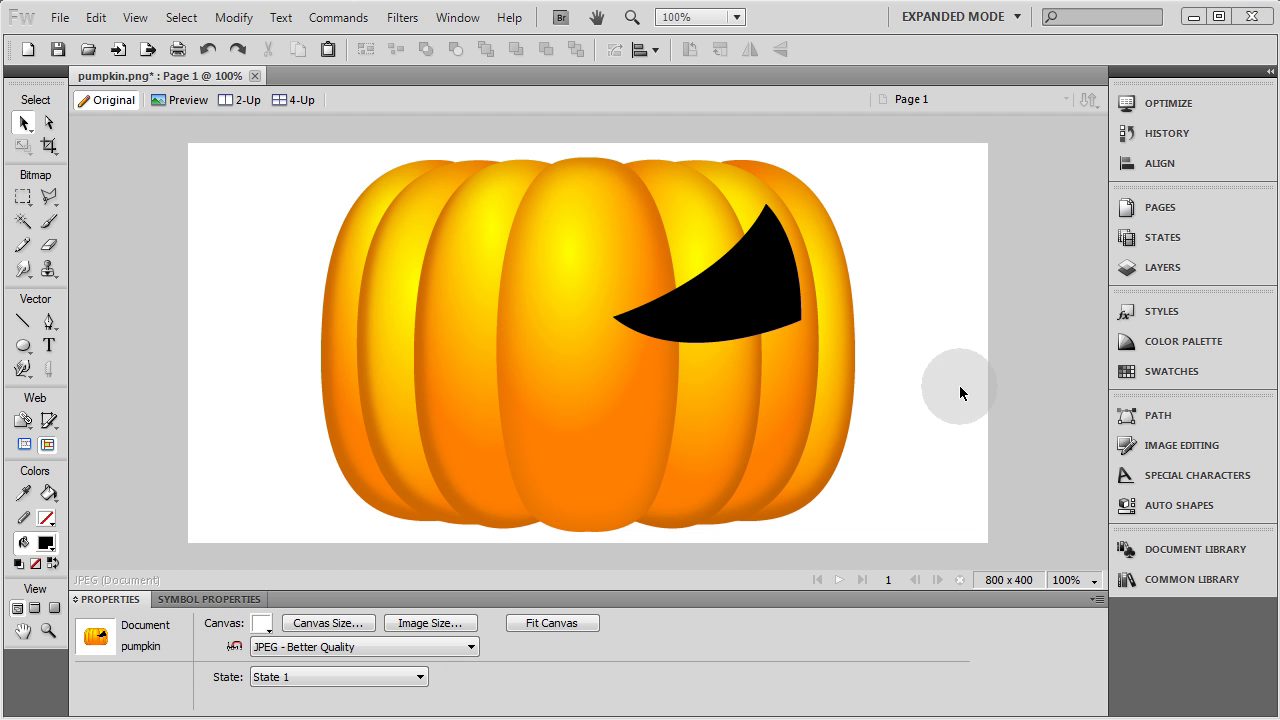
# Subselect the eye's inner corner point and adjust its handle to flatten the lower curve slightly, making the shape about 136 px tall.
pyautogui.click(750, 292)
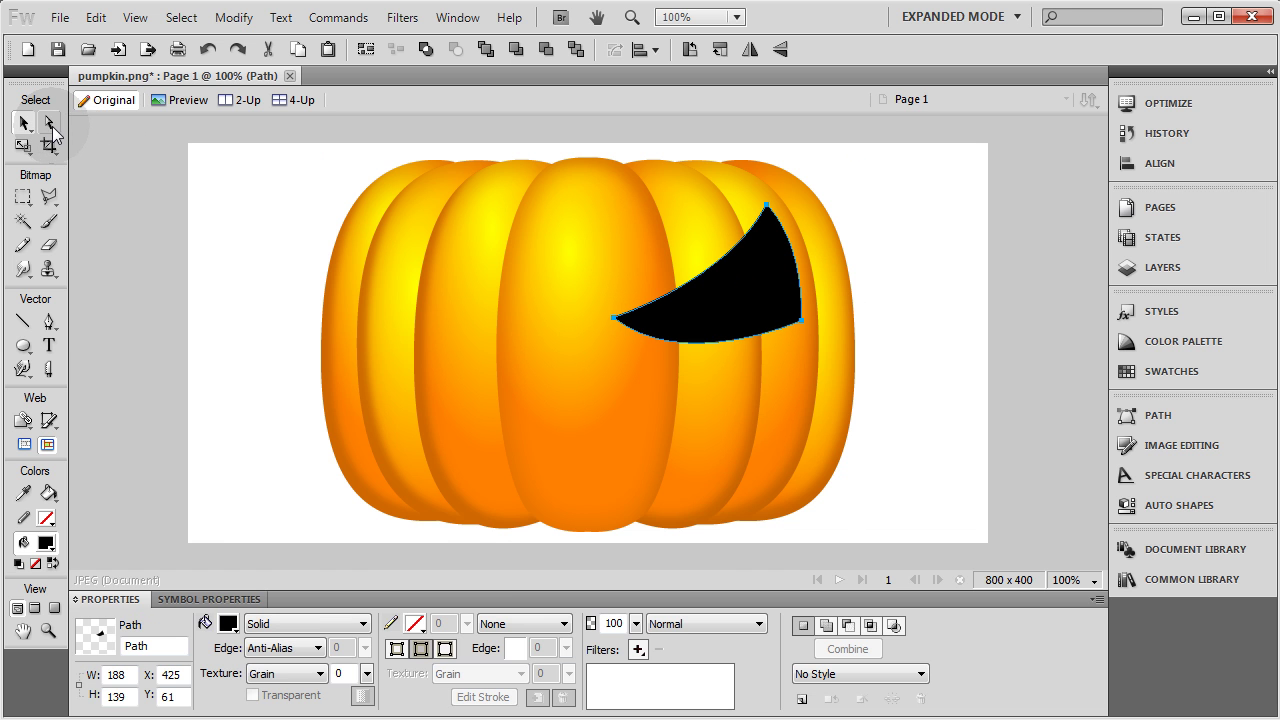
pyautogui.click(52, 127)
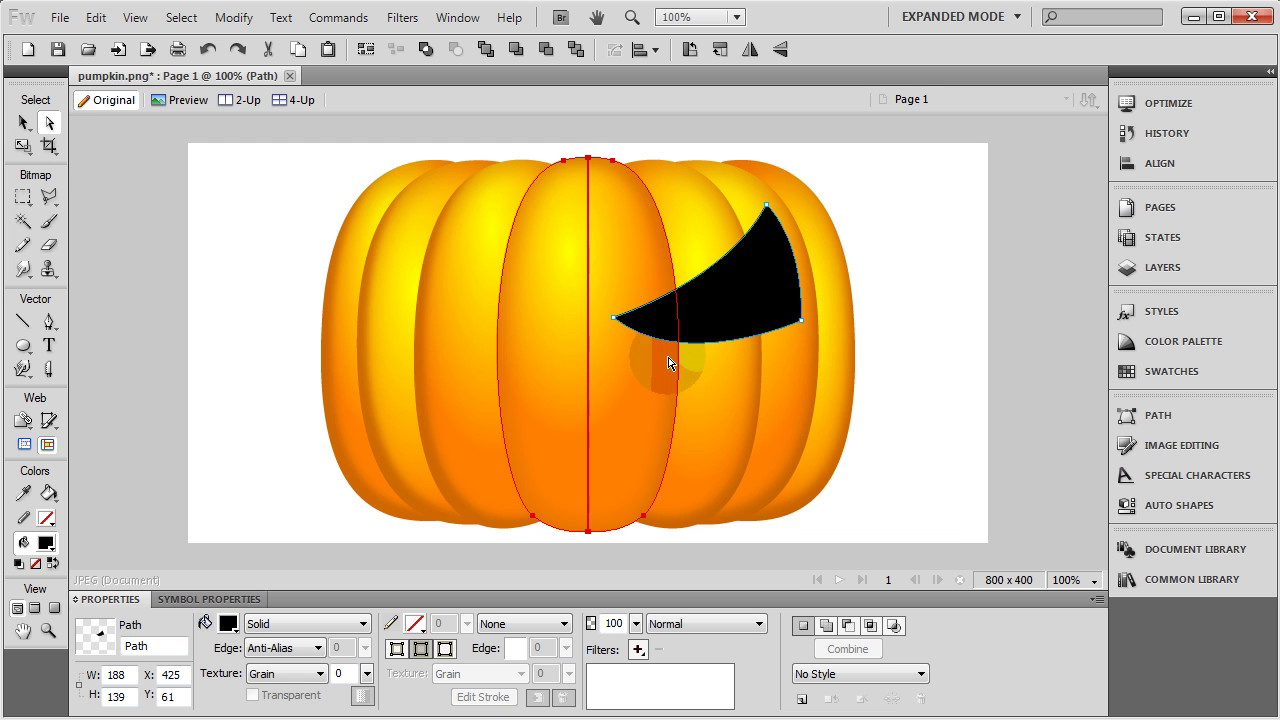
pyautogui.click(617, 320)
pyautogui.moveTo(683, 373); pyautogui.dragTo(705, 367)
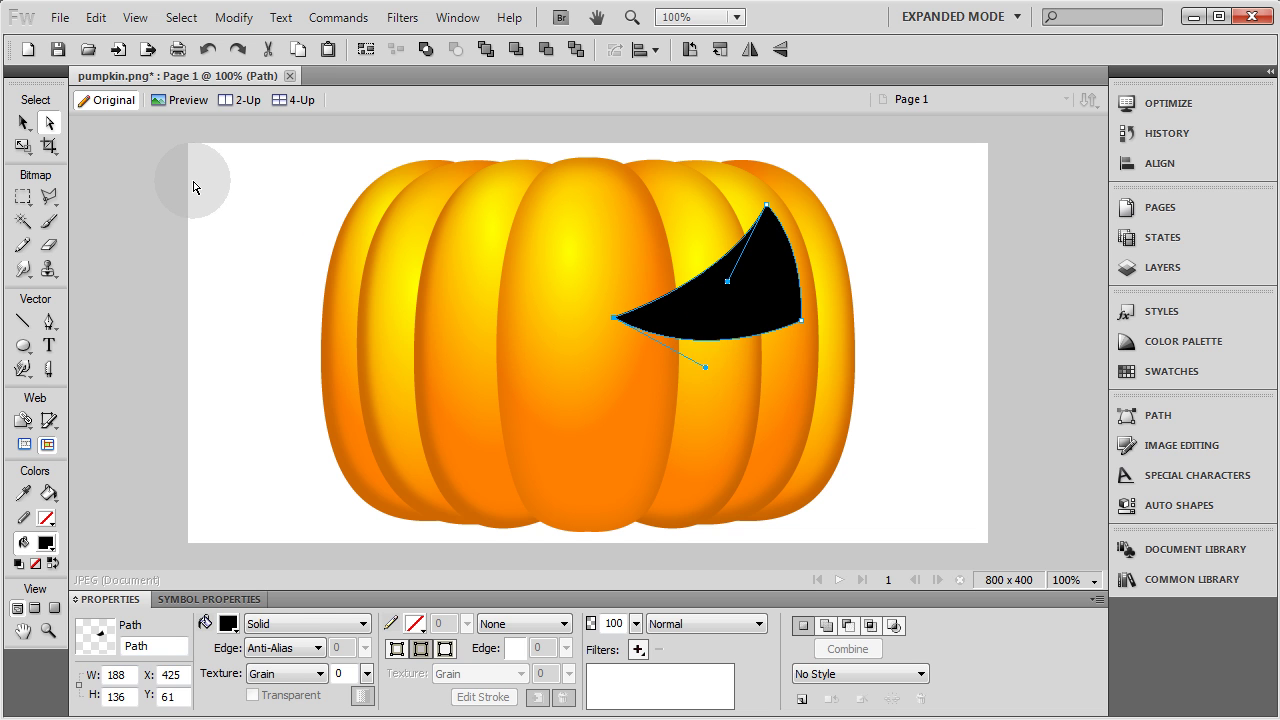
pyautogui.click(192, 187)
pyautogui.click(24, 123)
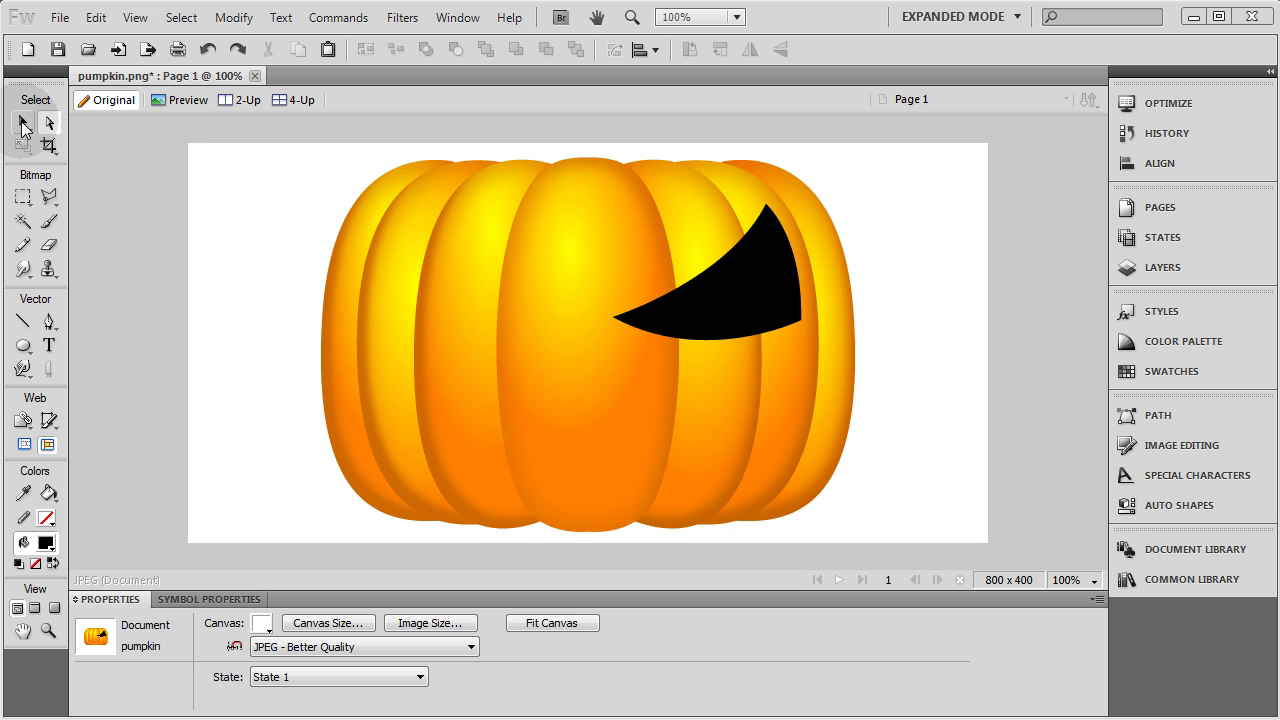
pyautogui.click(23, 123)
pyautogui.click(42, 138)
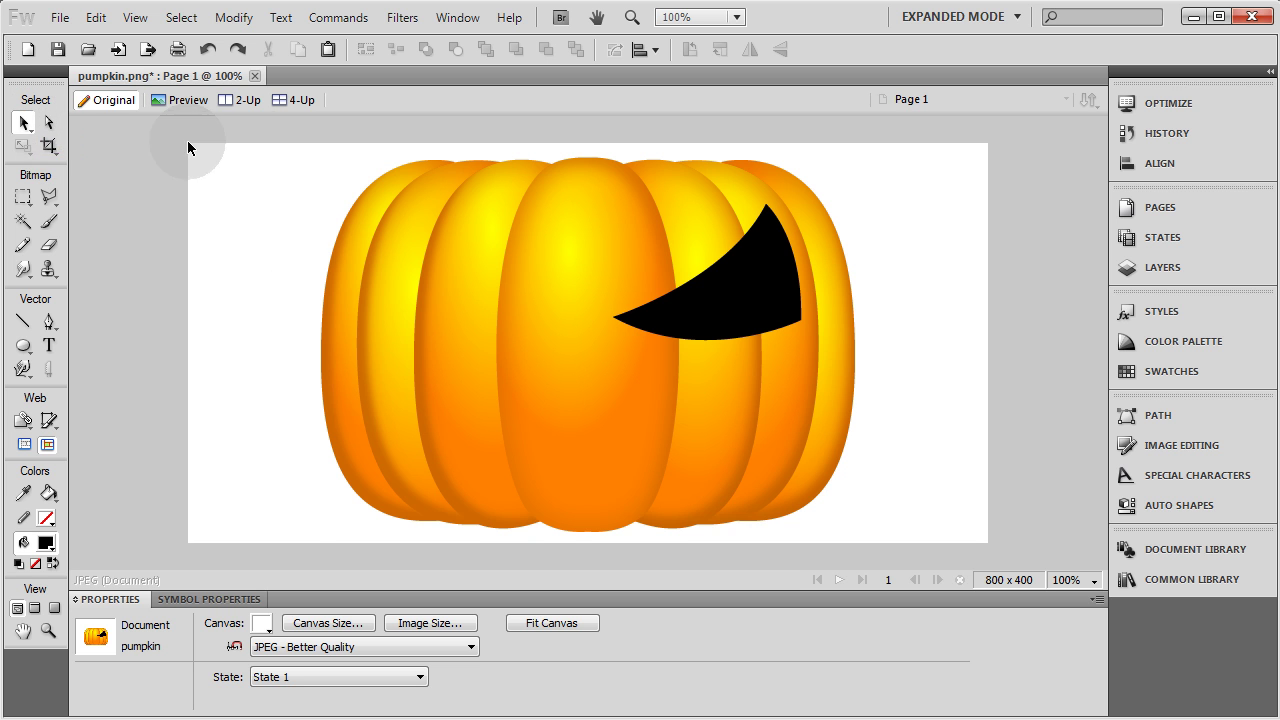
# Start a Pen path on the eye's upper edge and curve it inside the right edge for about 90 px, ending in a sharp corner point.
pyautogui.click(737, 296)
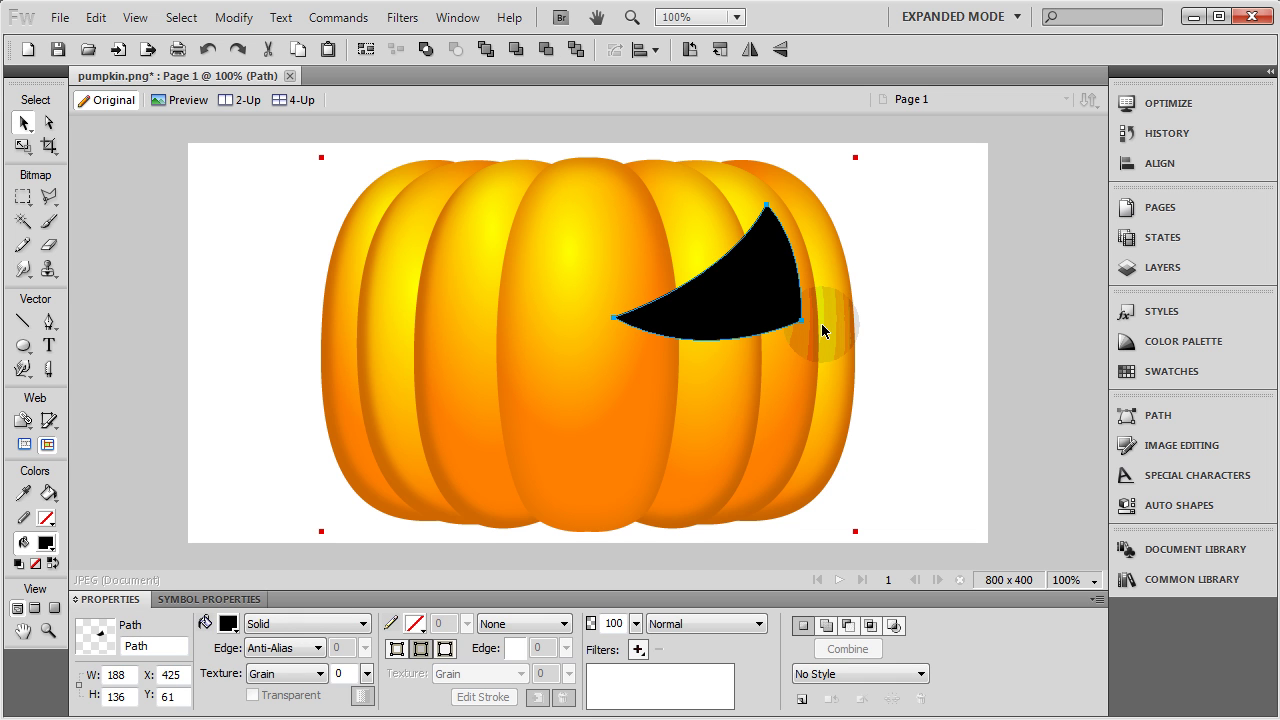
pyautogui.hotkey('ctrl', '=')
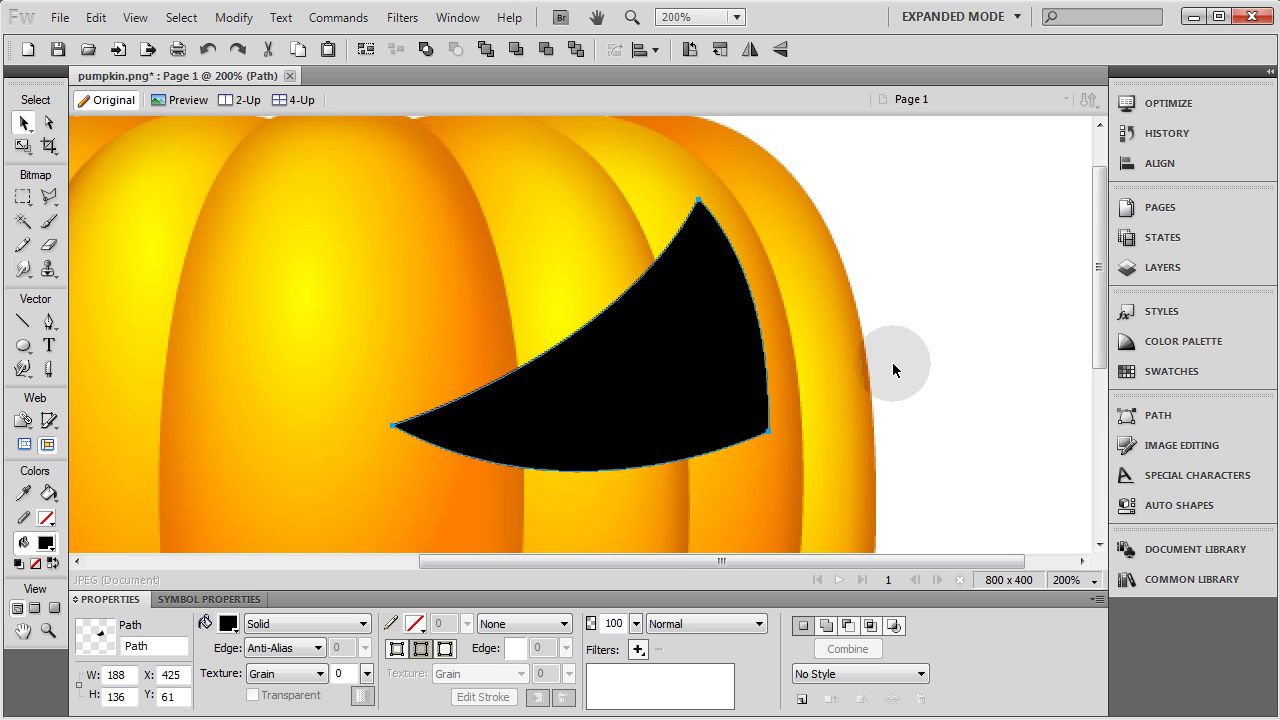
pyautogui.hotkey('ctrl', '=')
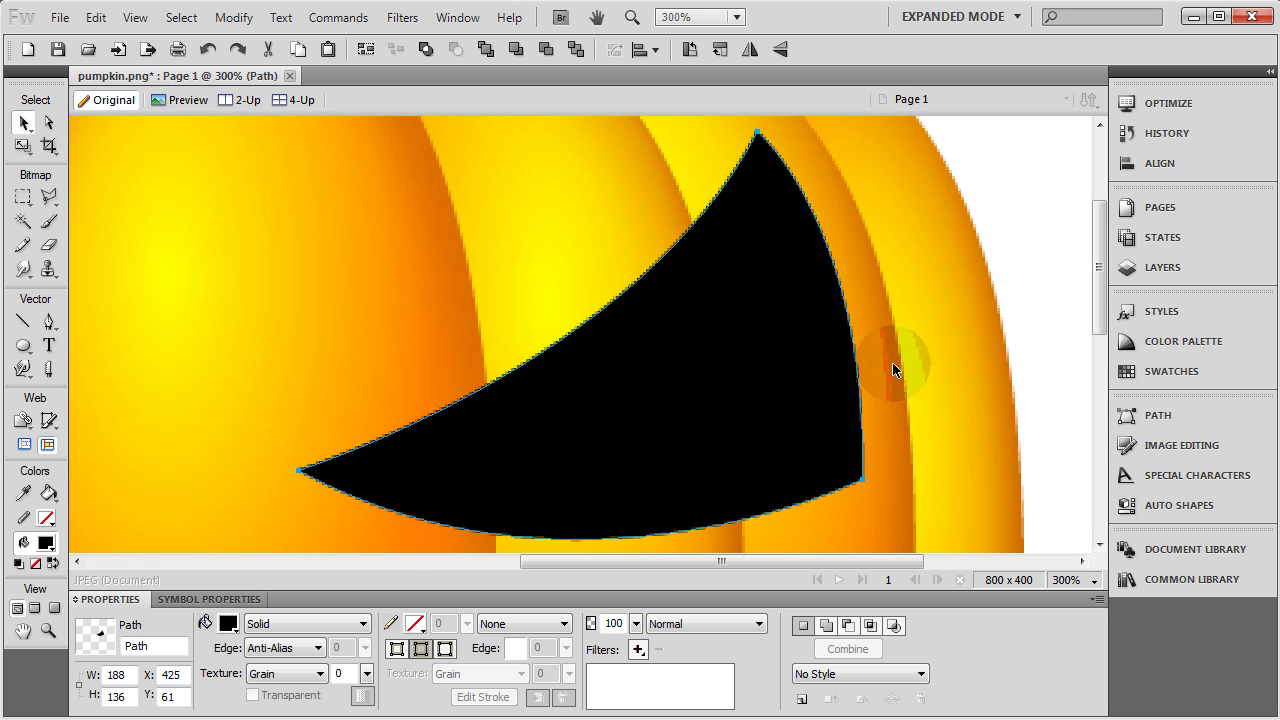
pyautogui.click(993, 216)
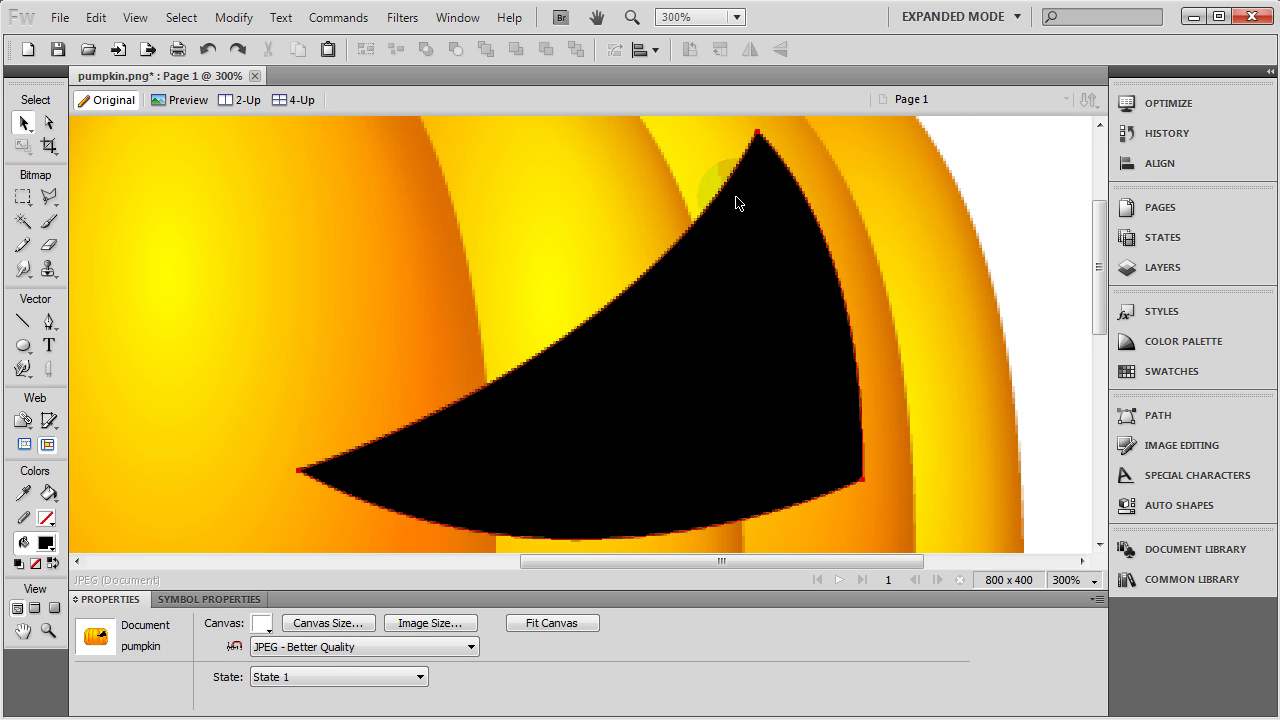
pyautogui.click(48, 323)
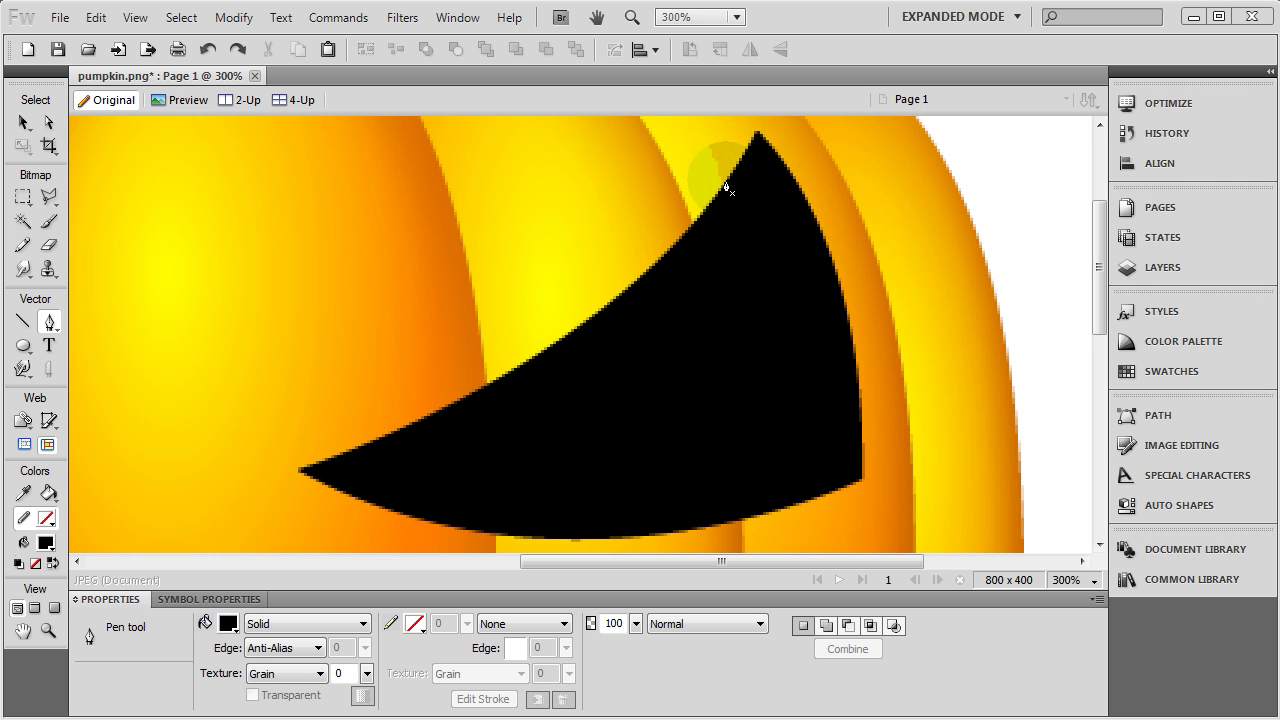
pyautogui.click(727, 181)
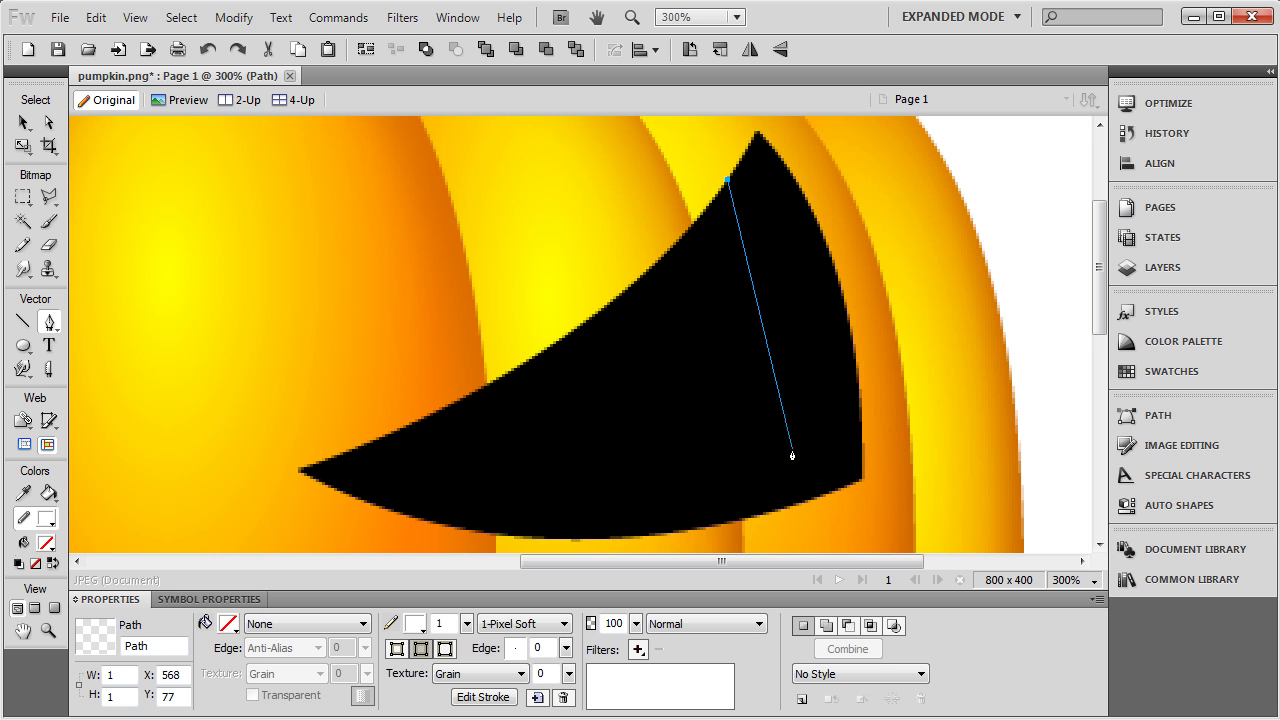
pyautogui.moveTo(793, 450)
pyautogui.mouseDown()
pyautogui.moveTo(740, 548)
pyautogui.moveTo(761, 620)
pyautogui.mouseUp()
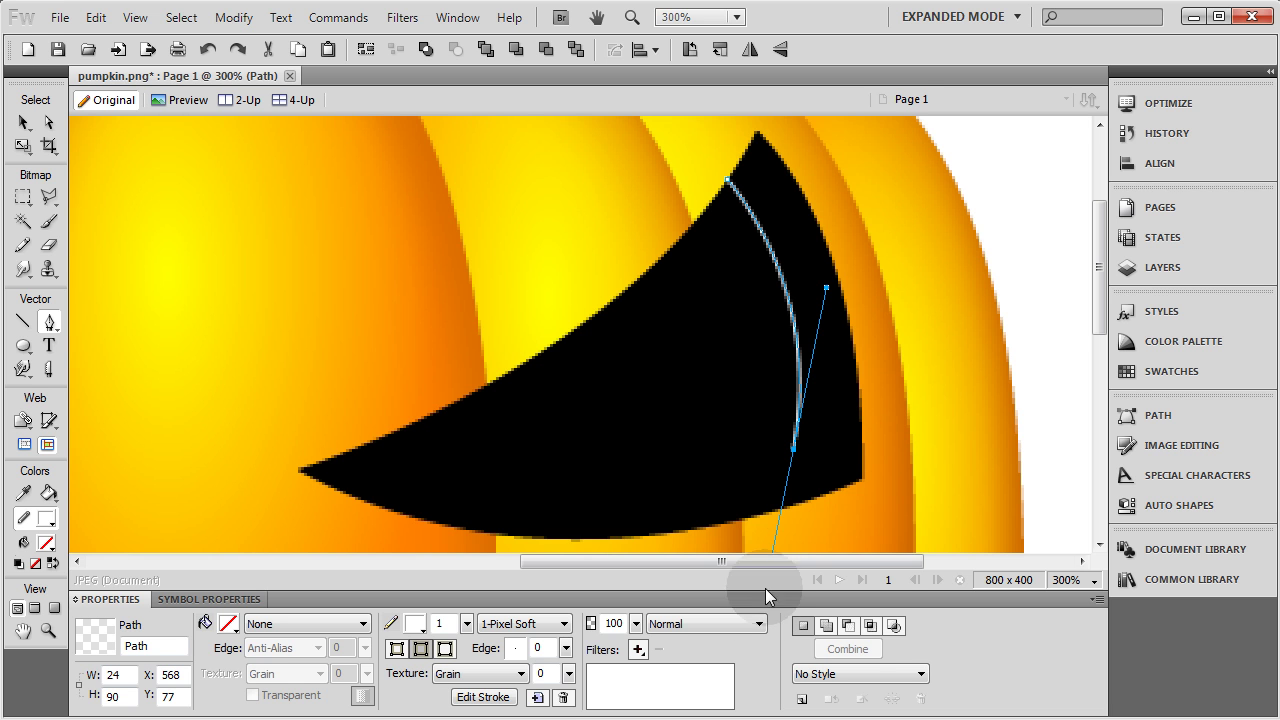
pyautogui.click(795, 457)
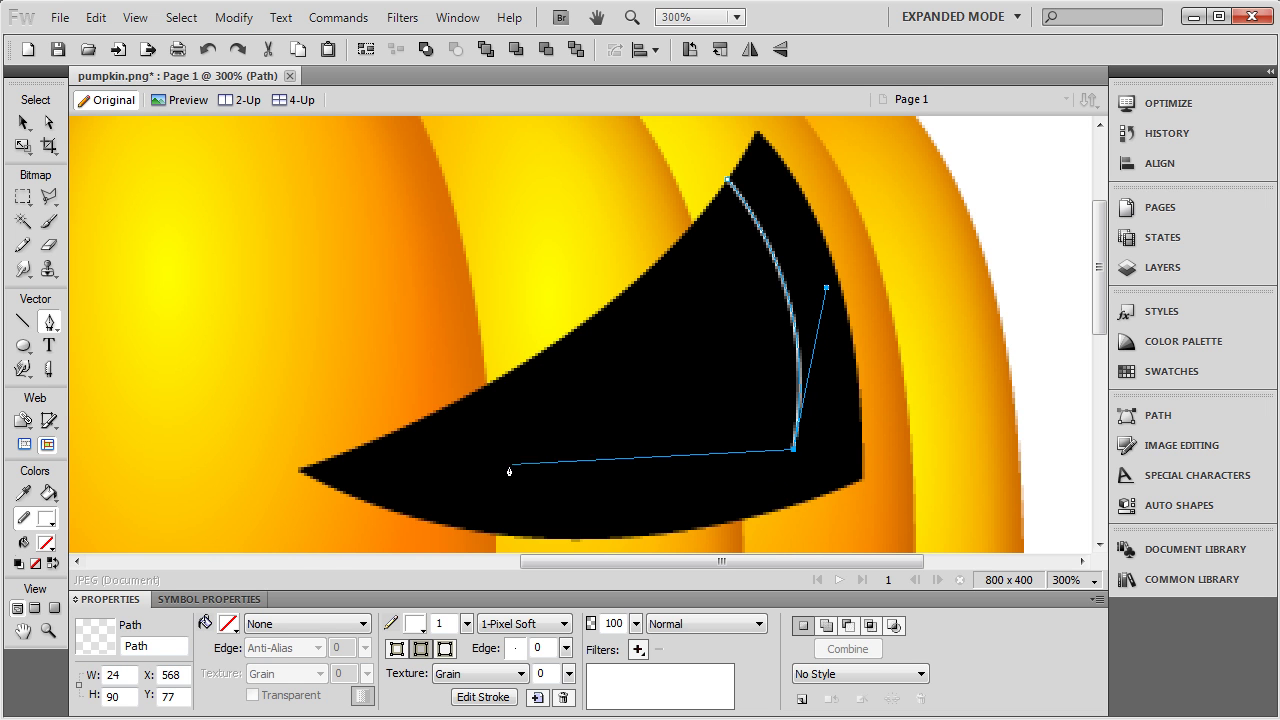
# Continue the path with a curve parallel to the eye's lower edge, ending in a corner point near the left tip.
pyautogui.click(330, 463)
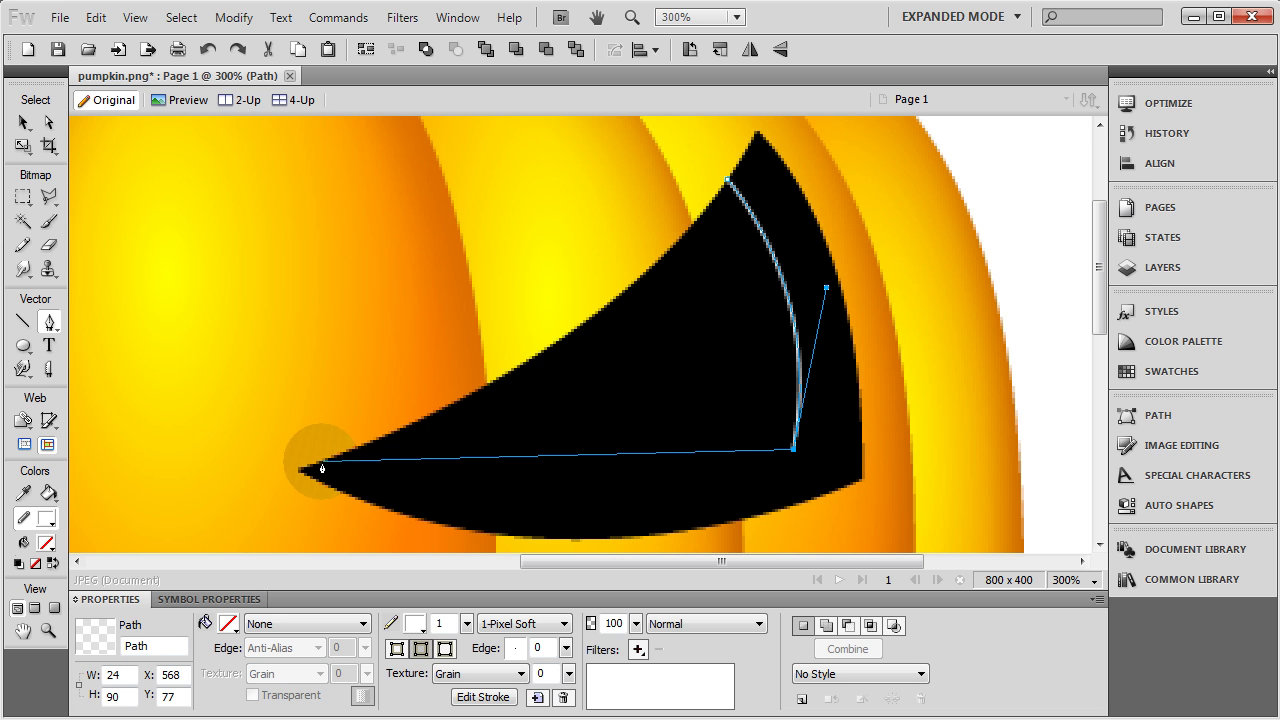
pyautogui.press('Escape')
pyautogui.moveTo(307, 468); pyautogui.dragTo(90, 373)
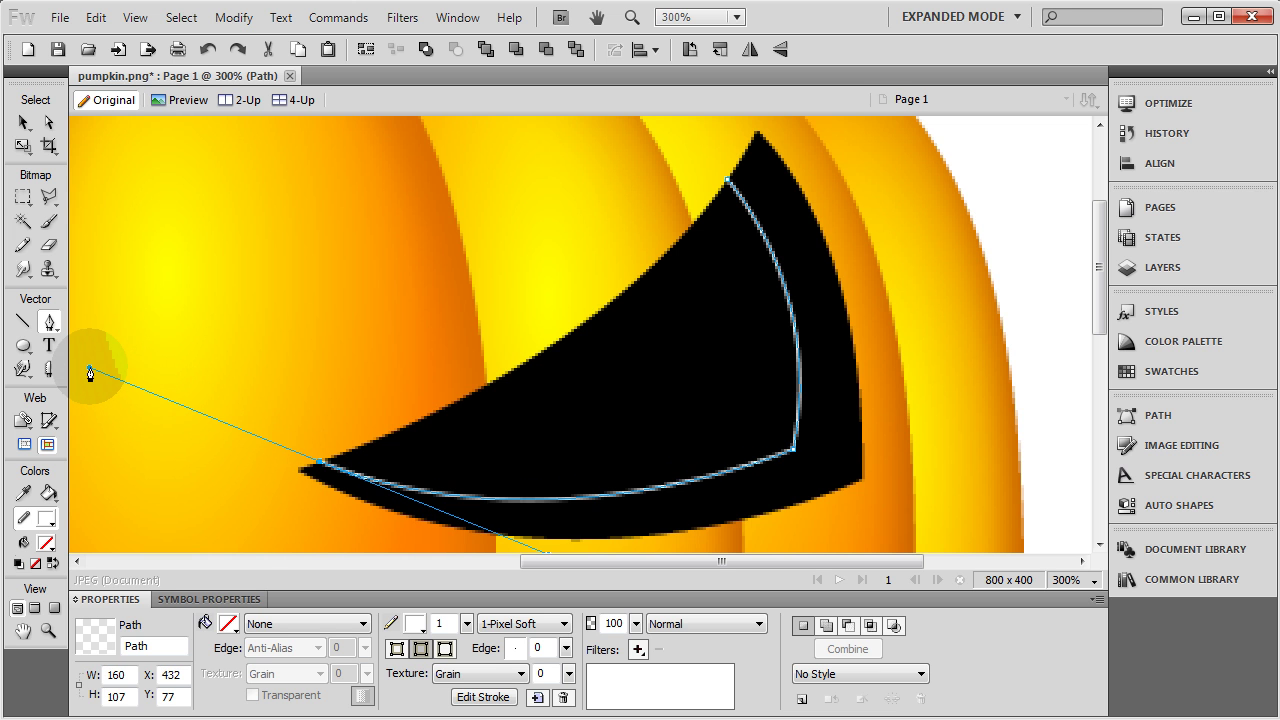
pyautogui.click(318, 466)
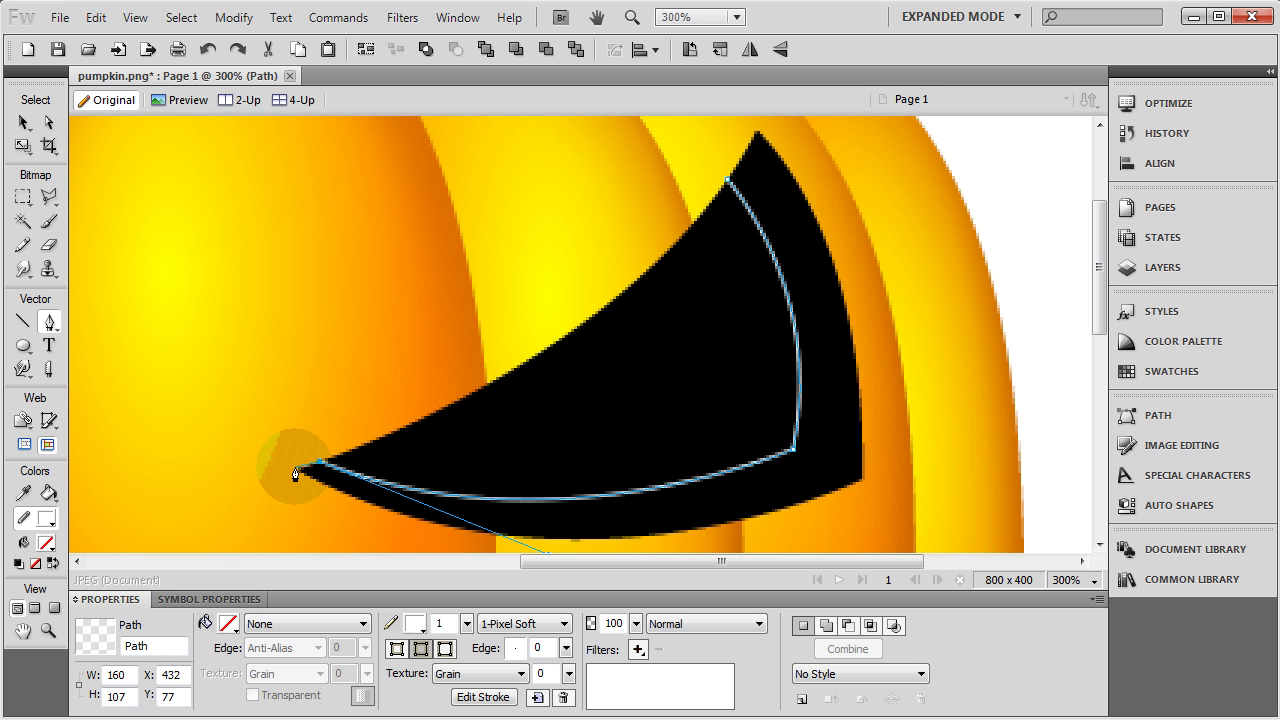
# Extend the path around the eye's left tip and trace its outer lower and right edges up to a corner point at the top tip.
pyautogui.moveTo(296, 468); pyautogui.dragTo(1205, 335)
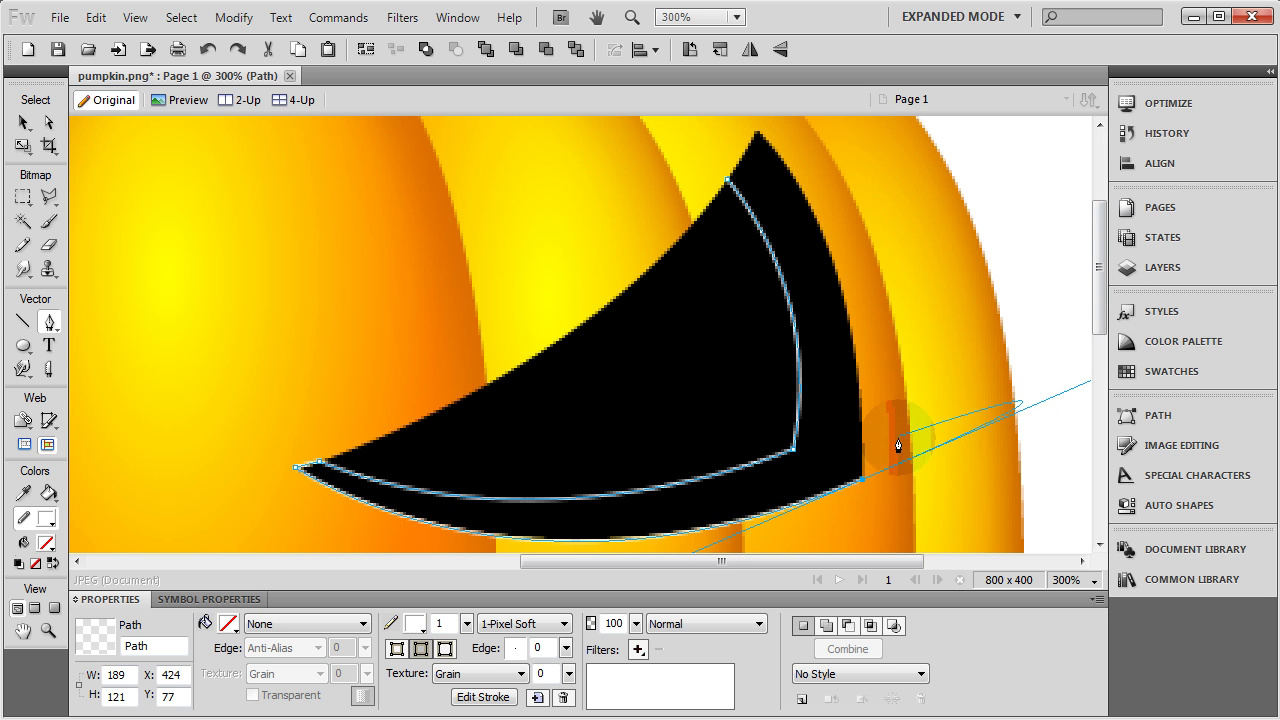
pyautogui.click(863, 485)
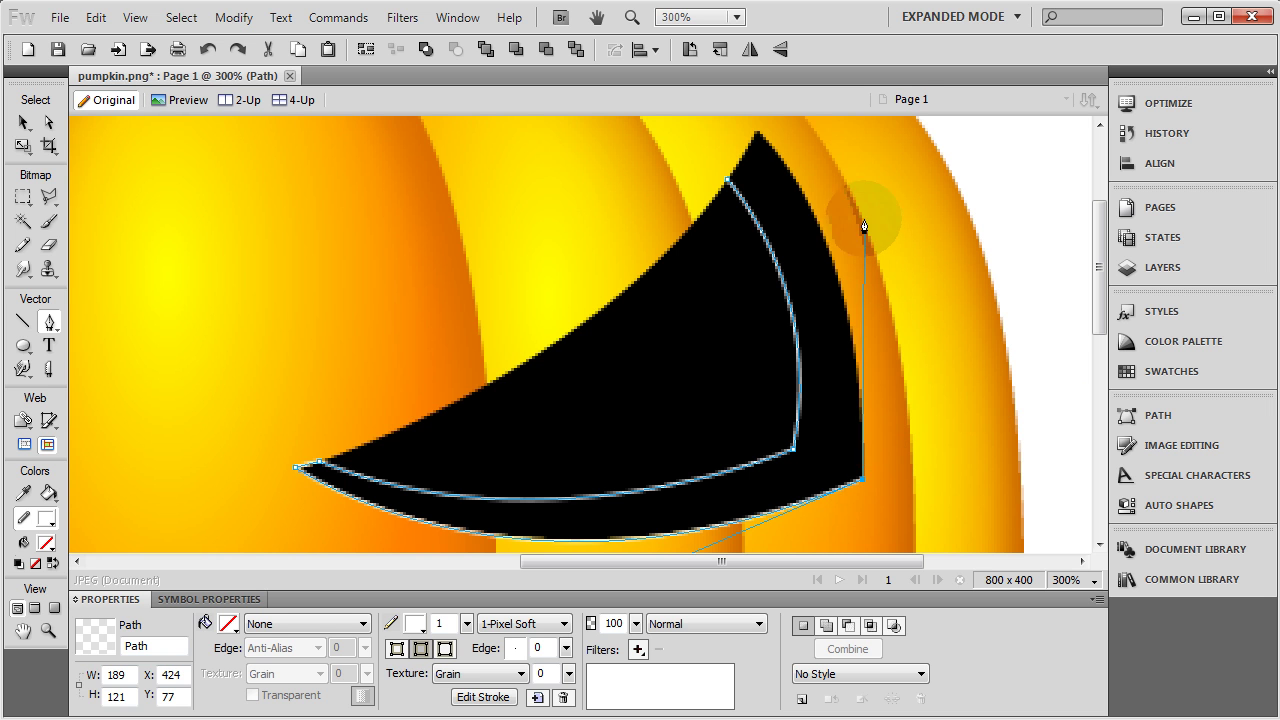
pyautogui.click(756, 134)
pyautogui.moveTo(741, 98); pyautogui.dragTo(635, 26)
pyautogui.click(762, 140)
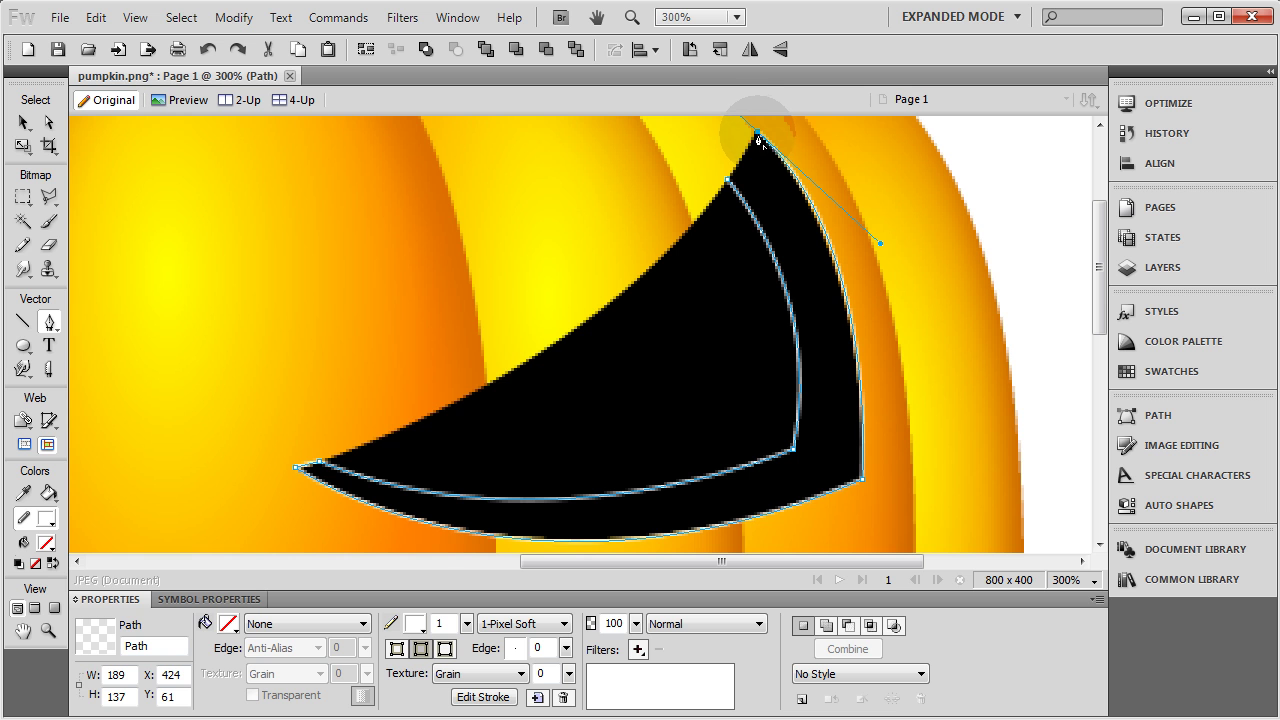
# Close the inner edge path at its starting point and fill it with bright yellow sampled from the pumpkin's highlight.
pyautogui.click(727, 186)
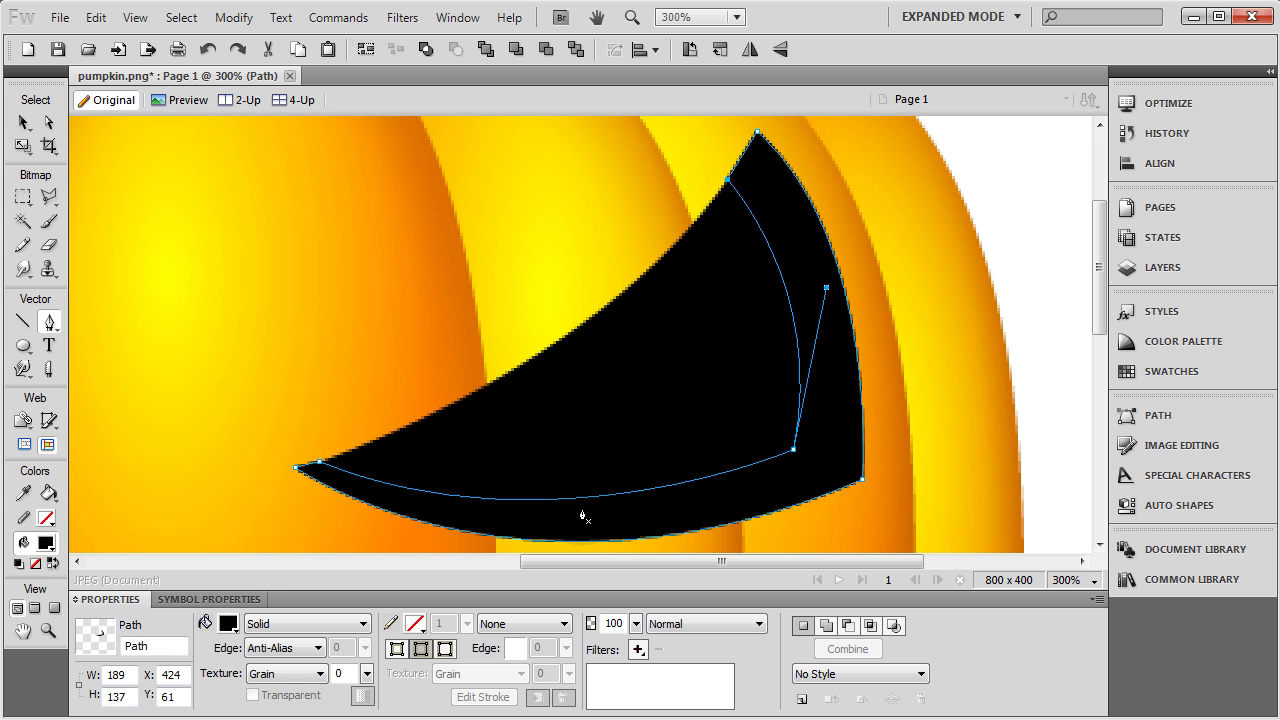
pyautogui.click(228, 624)
pyautogui.click(512, 262)
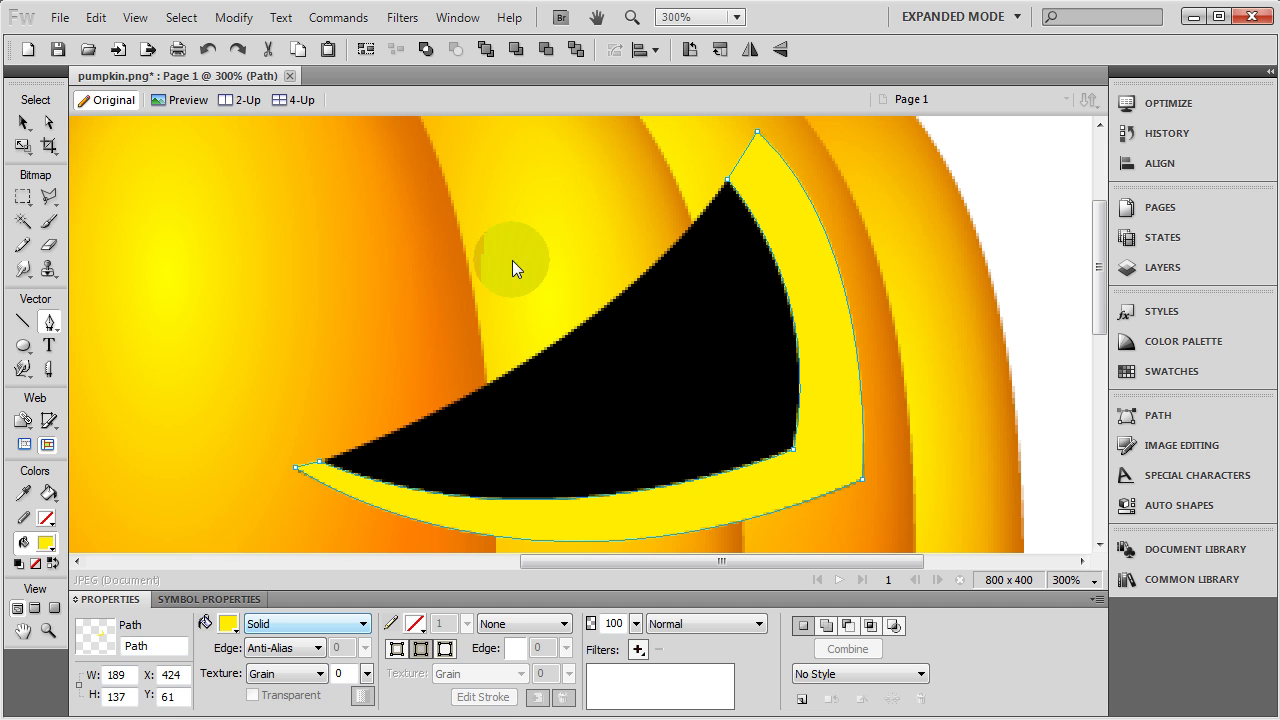
pyautogui.hotkey('ctrl', 'd')
pyautogui.press('v')
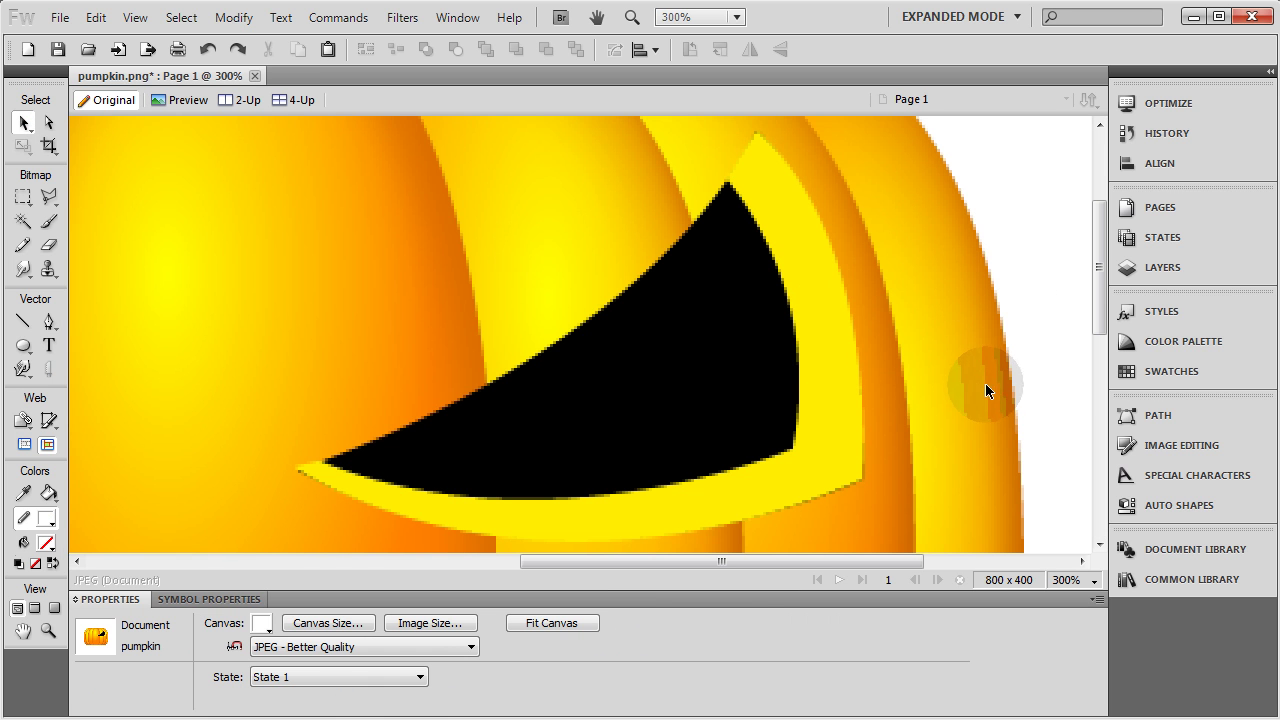
pyautogui.click(845, 410)
pyautogui.click(1002, 419)
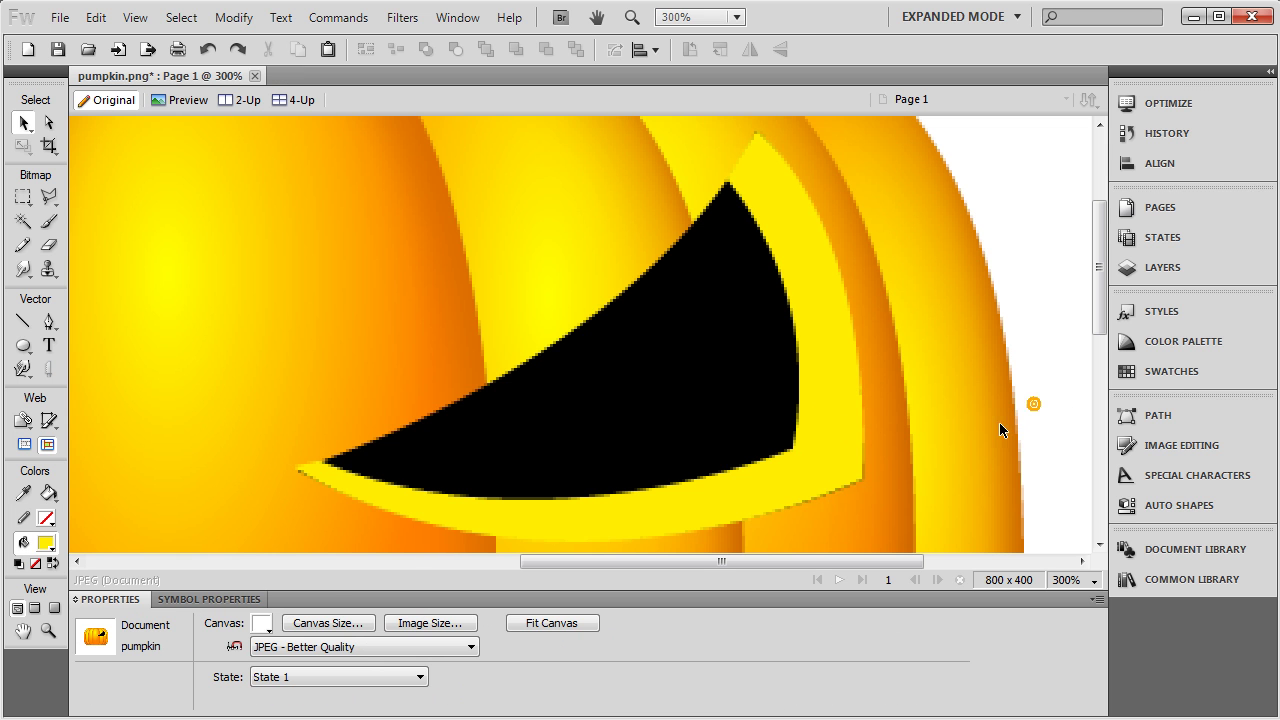
# Subselect the yellow edge shape's outer lower-right corner point and nudge it slightly down and outward, making the shape about 190 × 138 px.
pyautogui.click(684, 356)
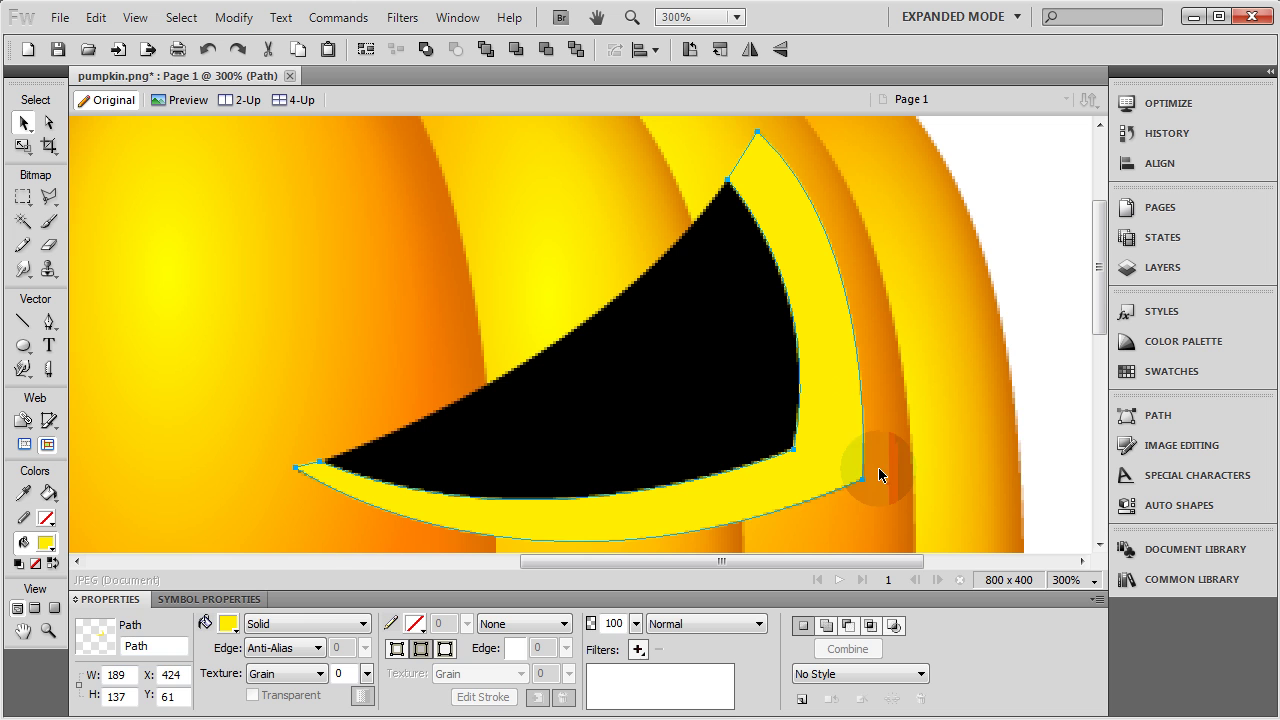
pyautogui.click(1040, 420)
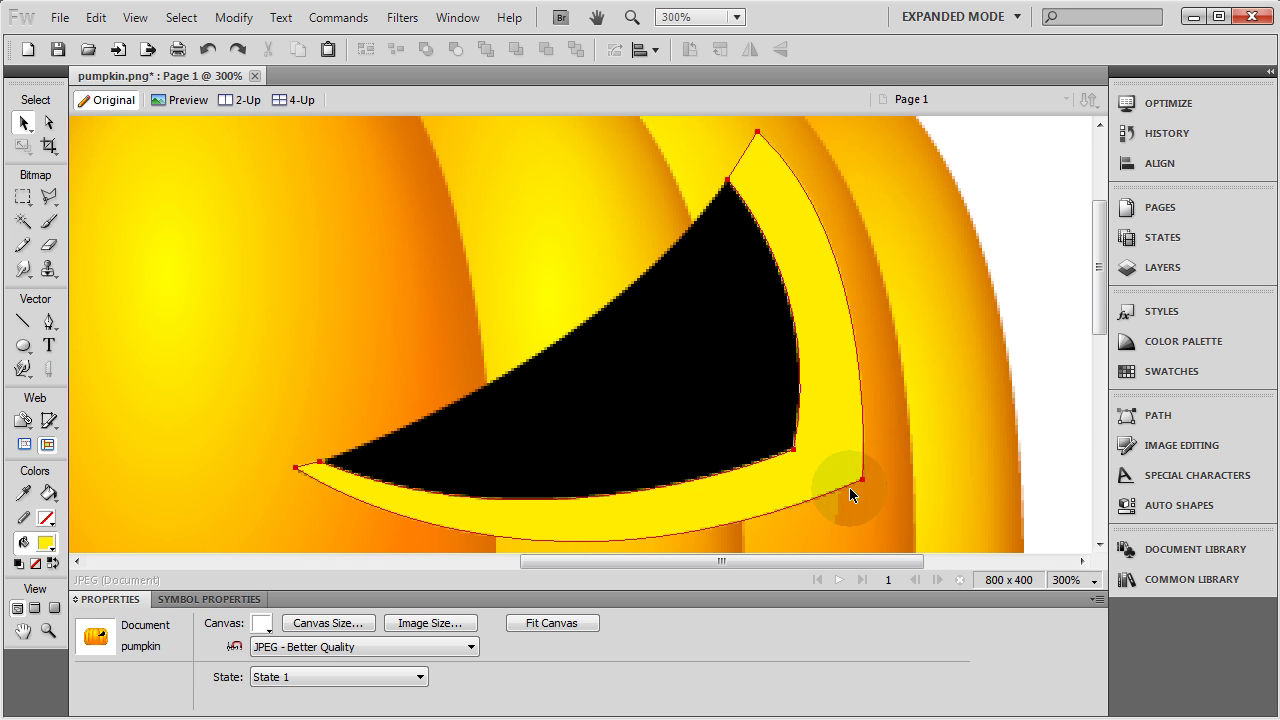
pyautogui.click(853, 494)
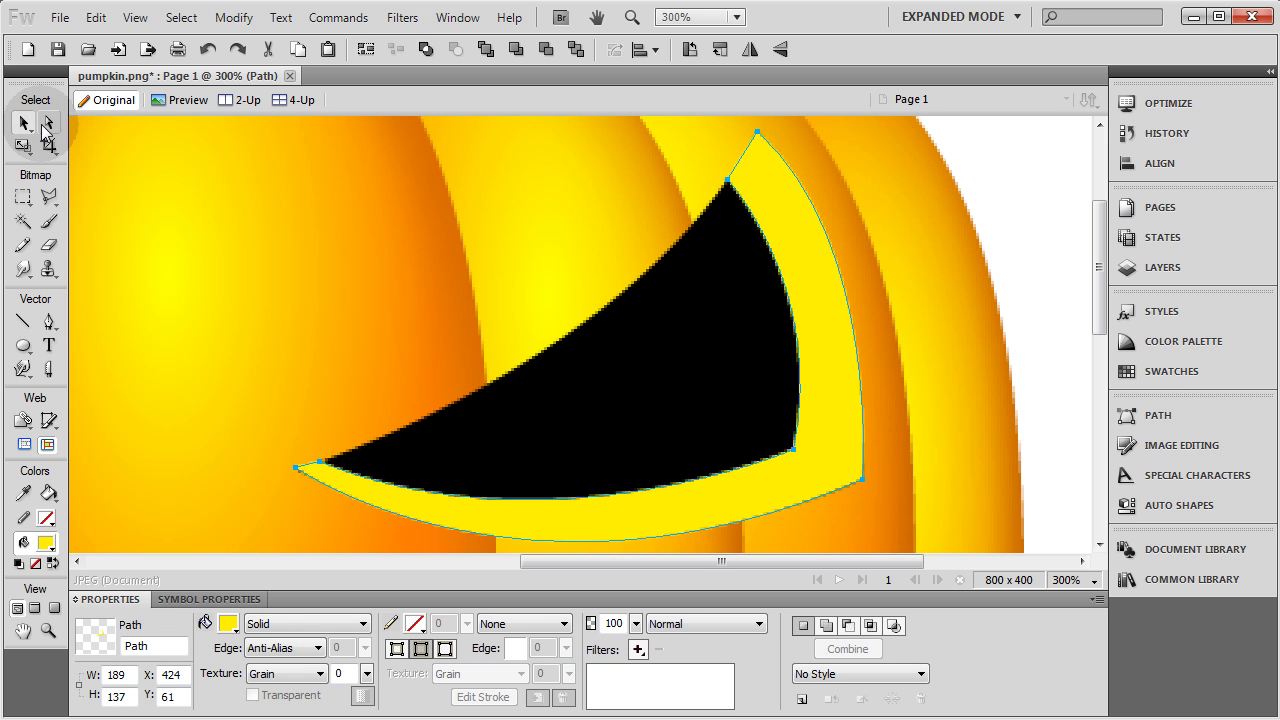
pyautogui.click(47, 123)
pyautogui.click(863, 482)
pyautogui.moveTo(863, 482); pyautogui.dragTo(866, 485)
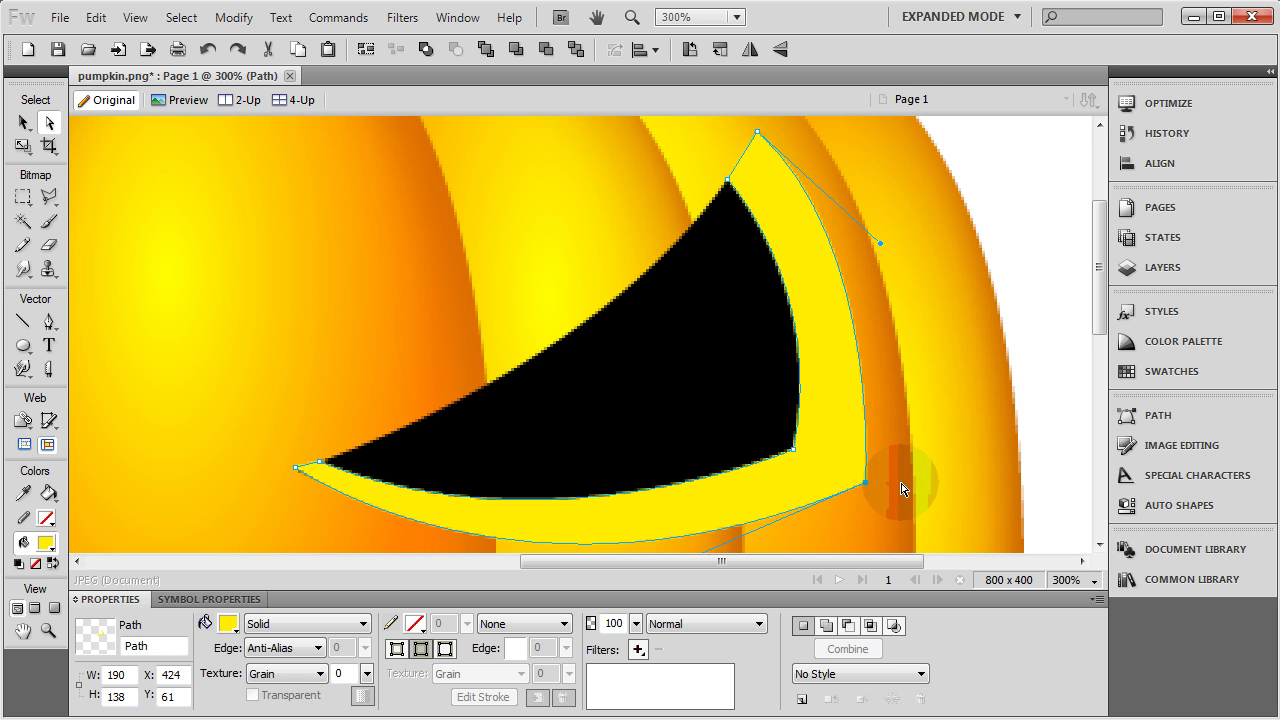
pyautogui.moveTo(866, 487)
pyautogui.mouseDown()
pyautogui.moveTo(920, 443)
pyautogui.moveTo(829, 452)
pyautogui.moveTo(847, 484)
pyautogui.moveTo(859, 480)
pyautogui.mouseUp()
pyautogui.press('Right')
pyautogui.press('Right')
pyautogui.press('Down')
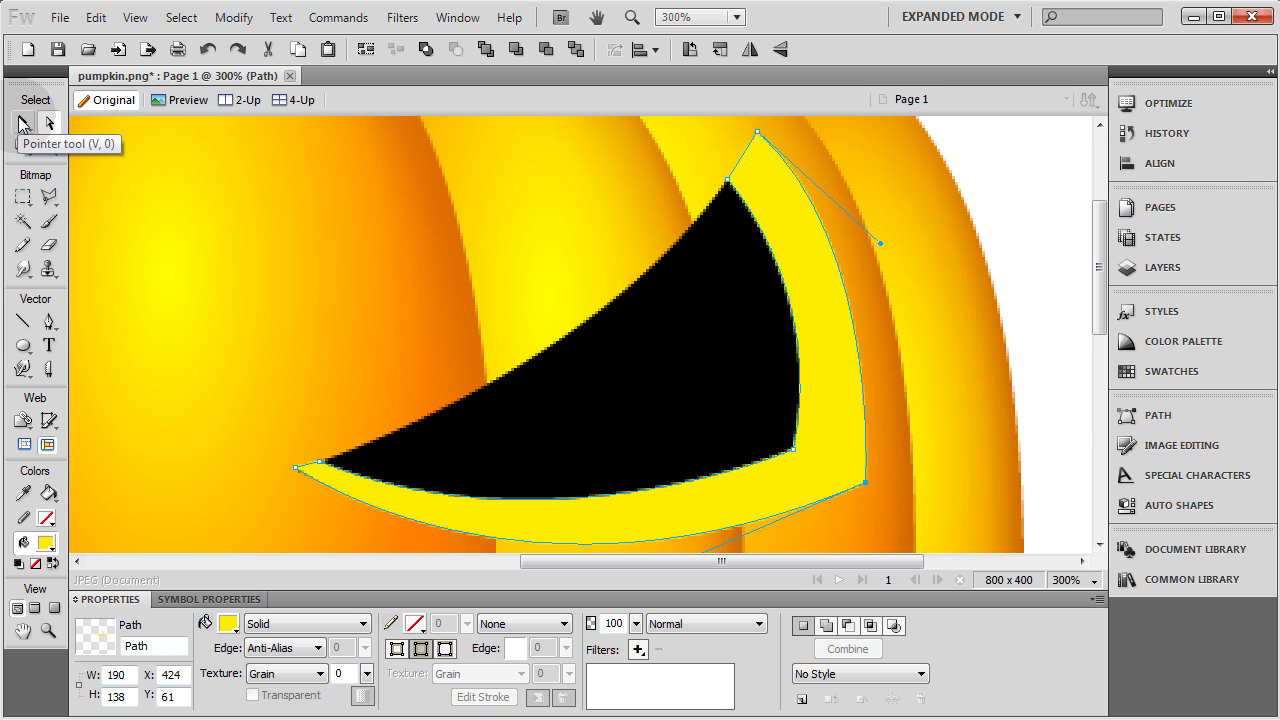
# Nudge the yellow shape's outer left tip point slightly downward and deselect it.
pyautogui.click(296, 467)
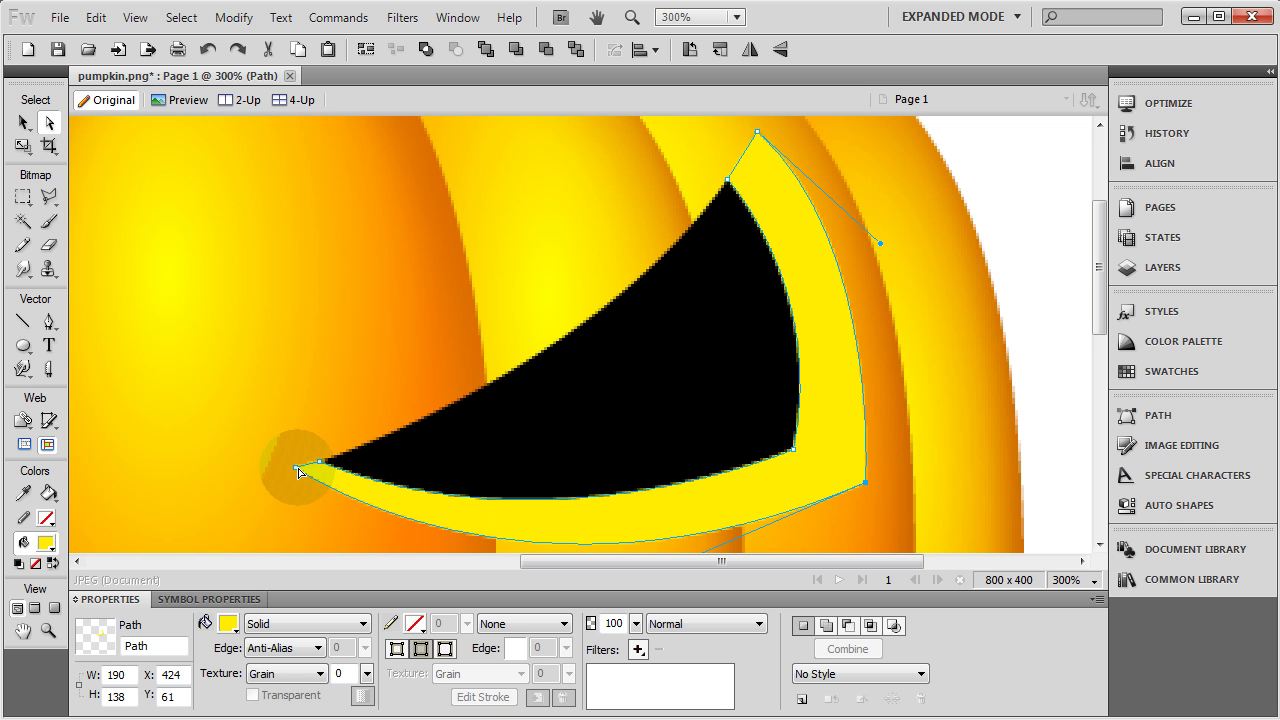
pyautogui.press('v')
pyautogui.click(1034, 322)
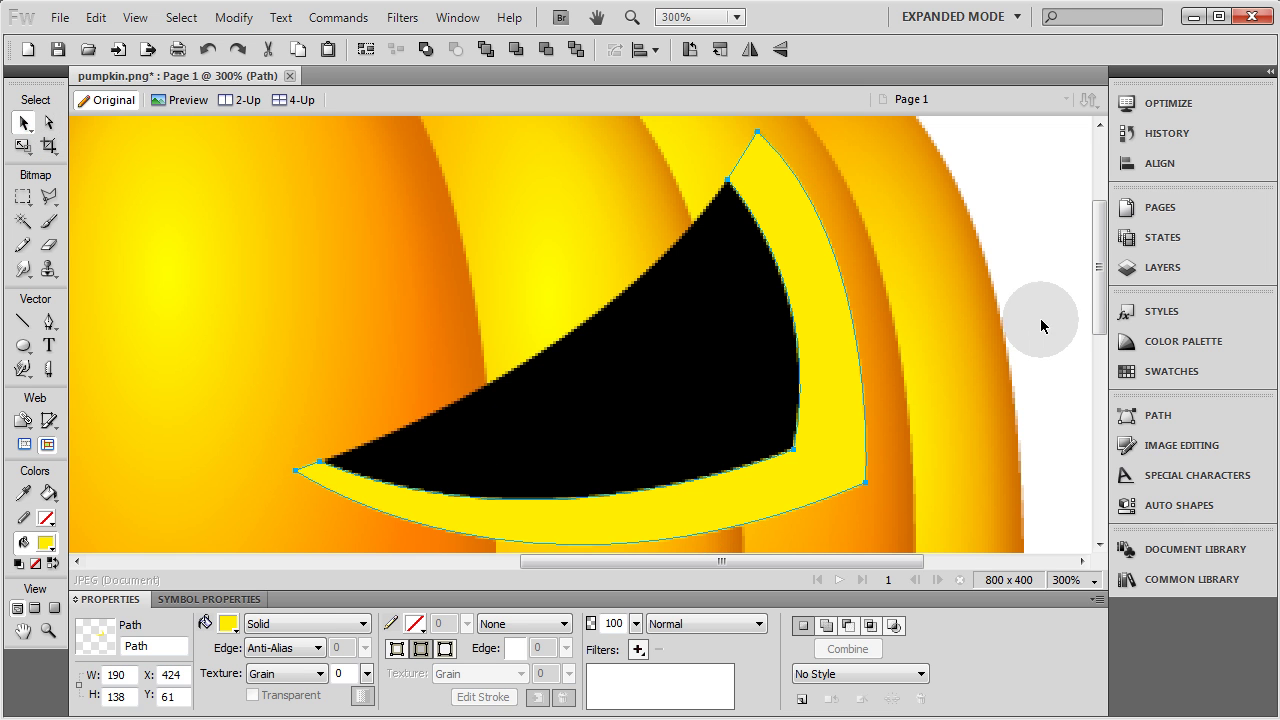
# Subselect the yellow shape's inner left corner point and shift it slightly down along the eye's tip.
pyautogui.click(306, 462)
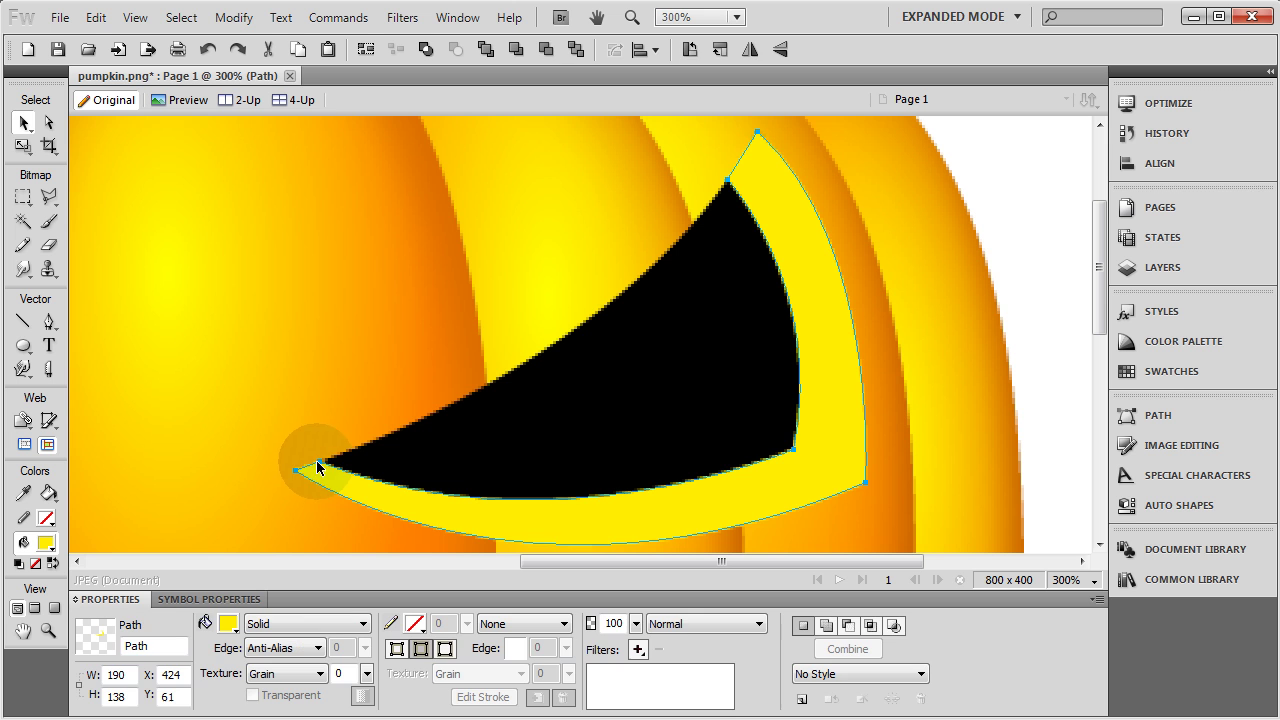
pyautogui.click(50, 123)
pyautogui.click(298, 469)
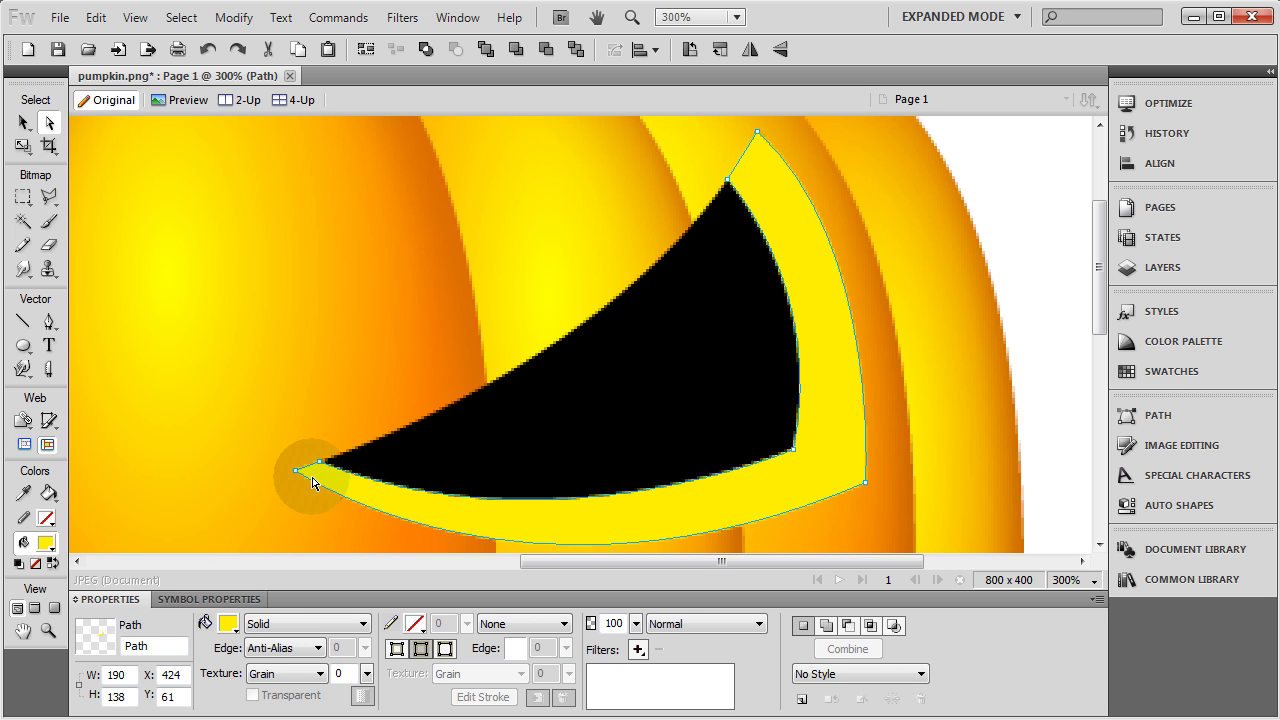
pyautogui.moveTo(306, 471); pyautogui.dragTo(362, 472)
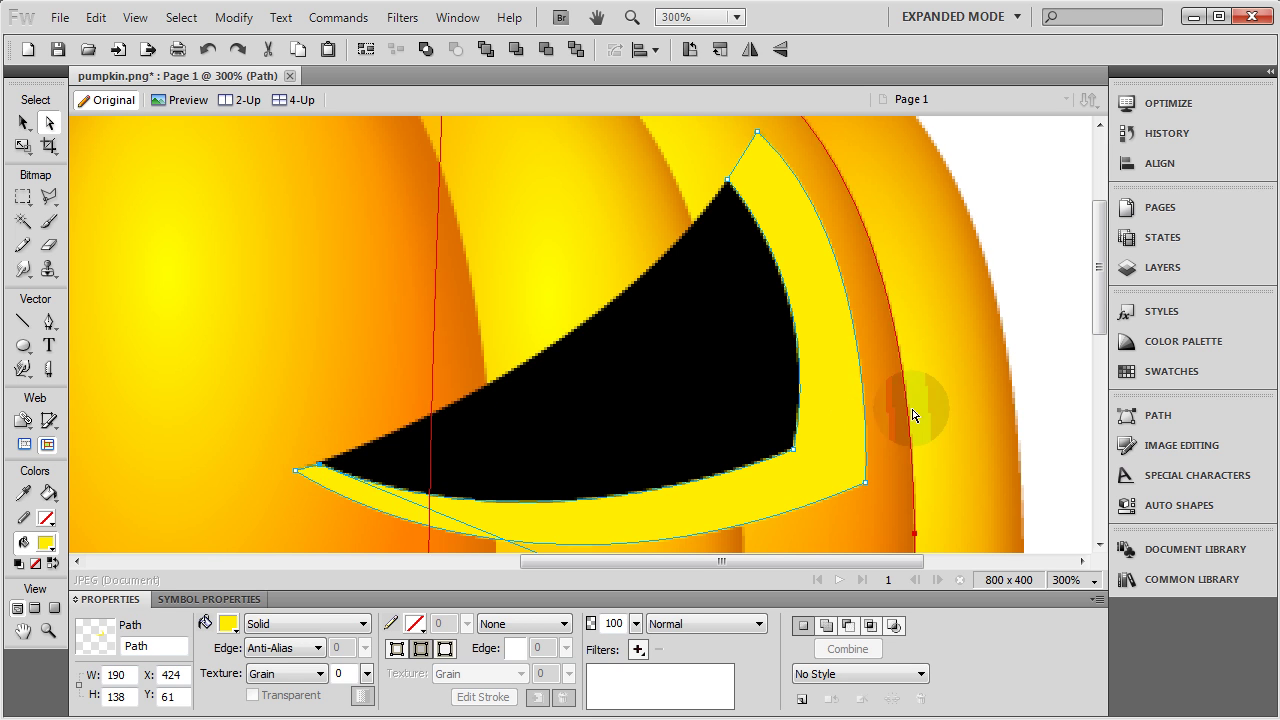
pyautogui.click(1046, 388)
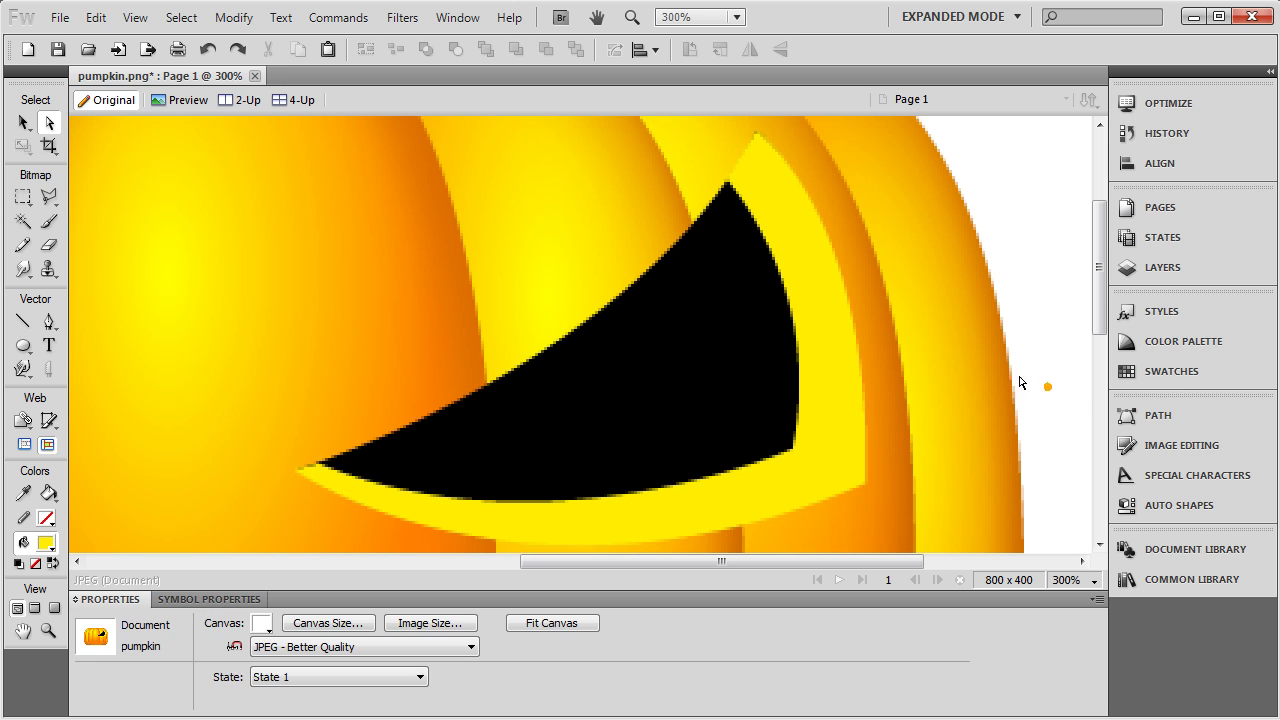
# Raise the yellow shape's top tip point slightly, making the shape about 139 px tall, and return to 100% magnification.
pyautogui.click(768, 160)
pyautogui.scroll(1, 790, 178)
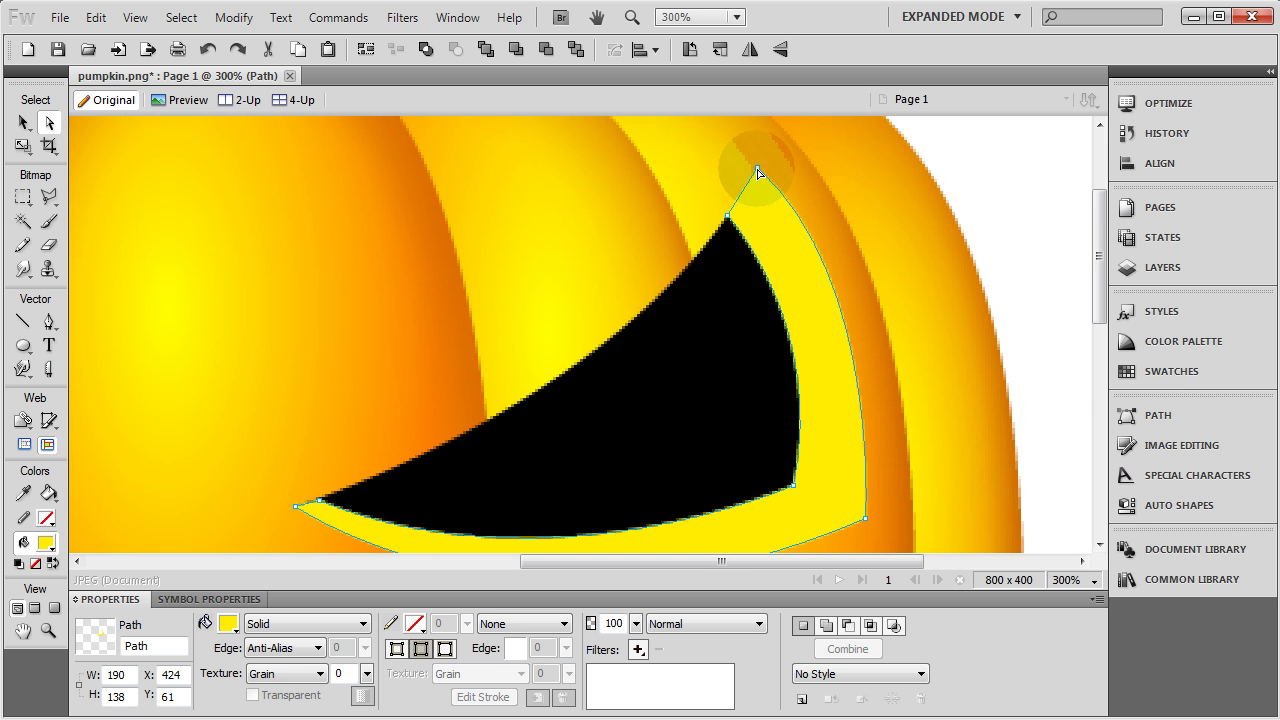
pyautogui.moveTo(758, 168); pyautogui.dragTo(880, 276)
pyautogui.click(24, 122)
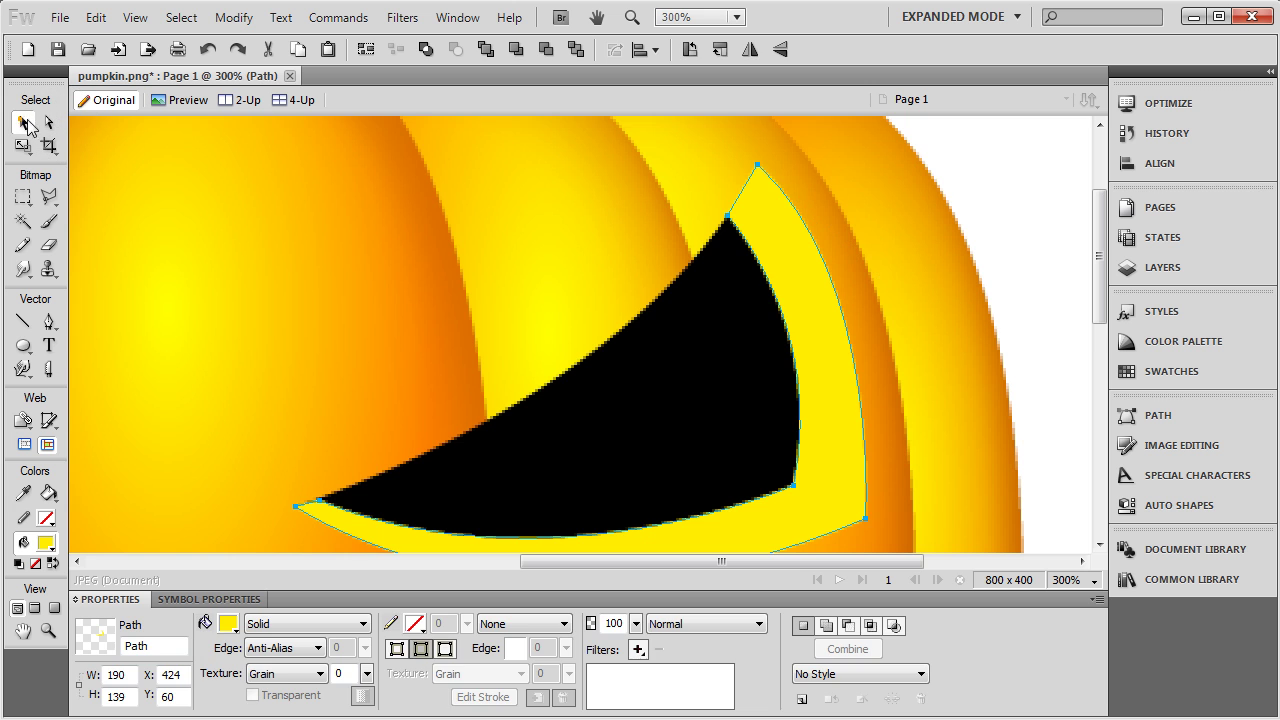
pyautogui.click(991, 213)
pyautogui.hotkey('ctrl', '1')
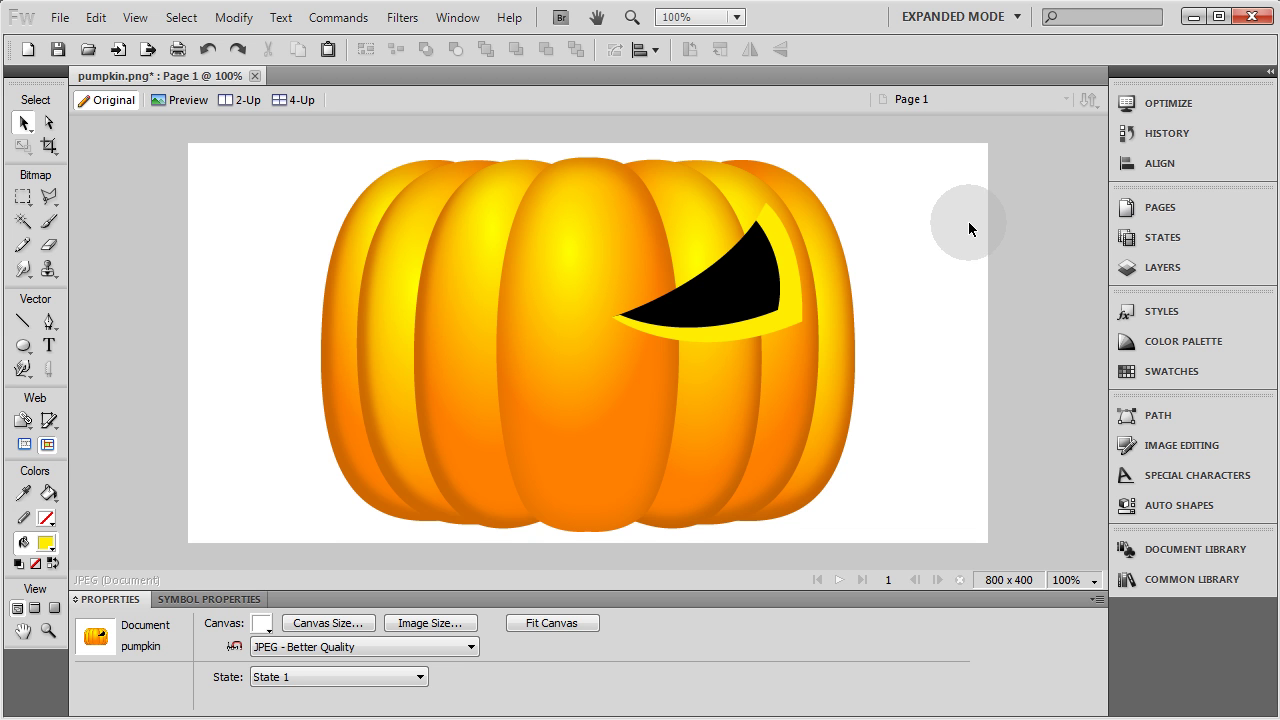
# Change the eye's edge shape fill from the palette to white #FFFFFF.
pyautogui.click(763, 284)
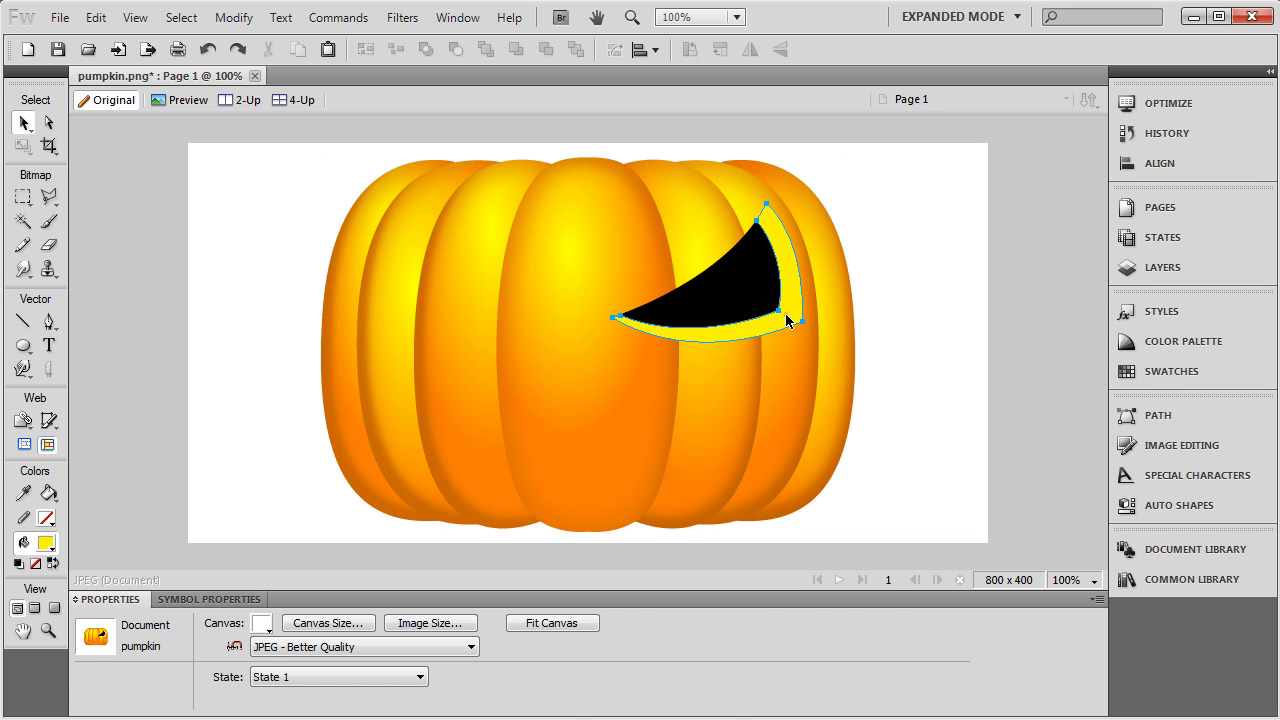
pyautogui.click(784, 313)
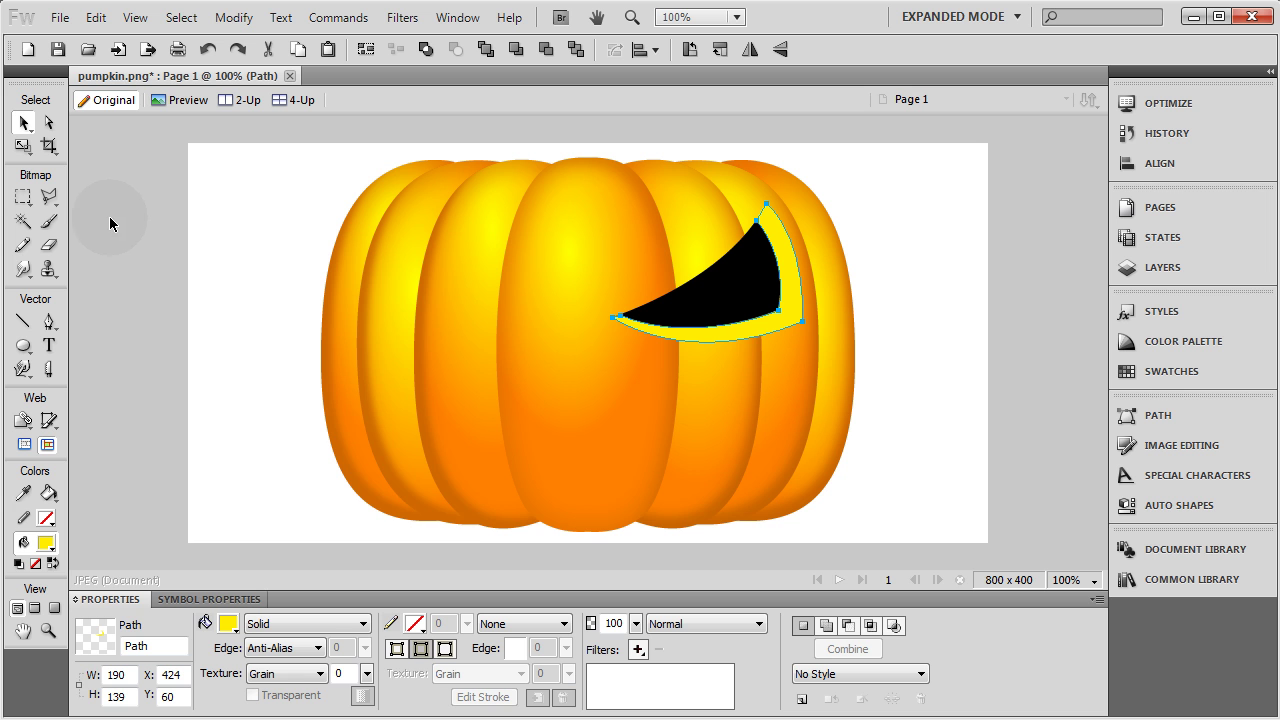
pyautogui.click(228, 624)
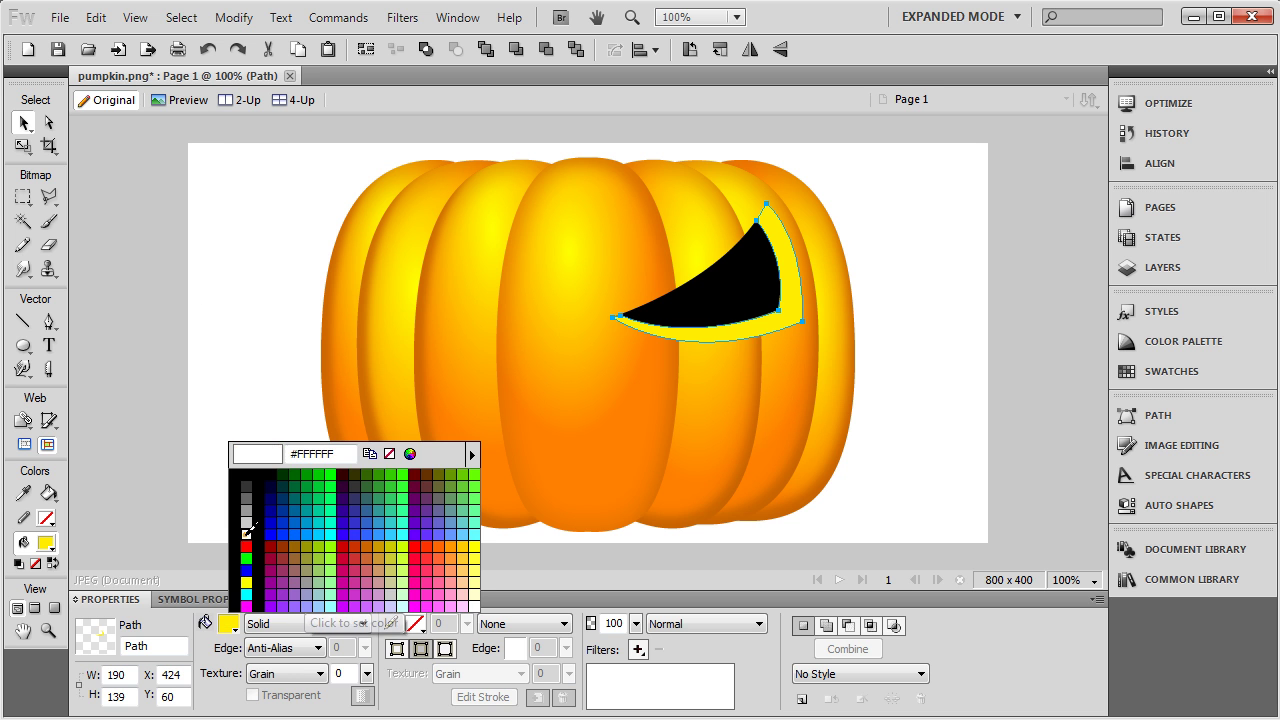
pyautogui.click(247, 532)
pyautogui.click(284, 367)
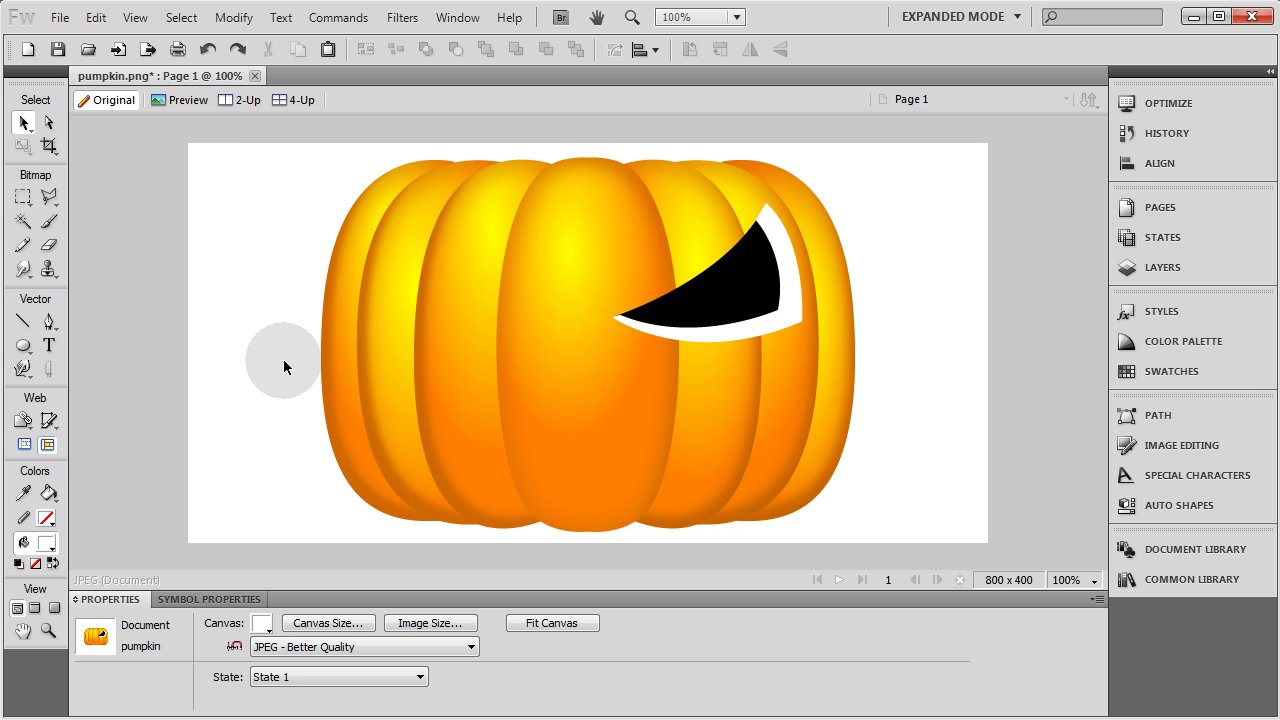
# Shift the white edge shape's inner lower-right corner point slightly down and left, and nudge its inner left point further toward the tip.
pyautogui.click(720, 326)
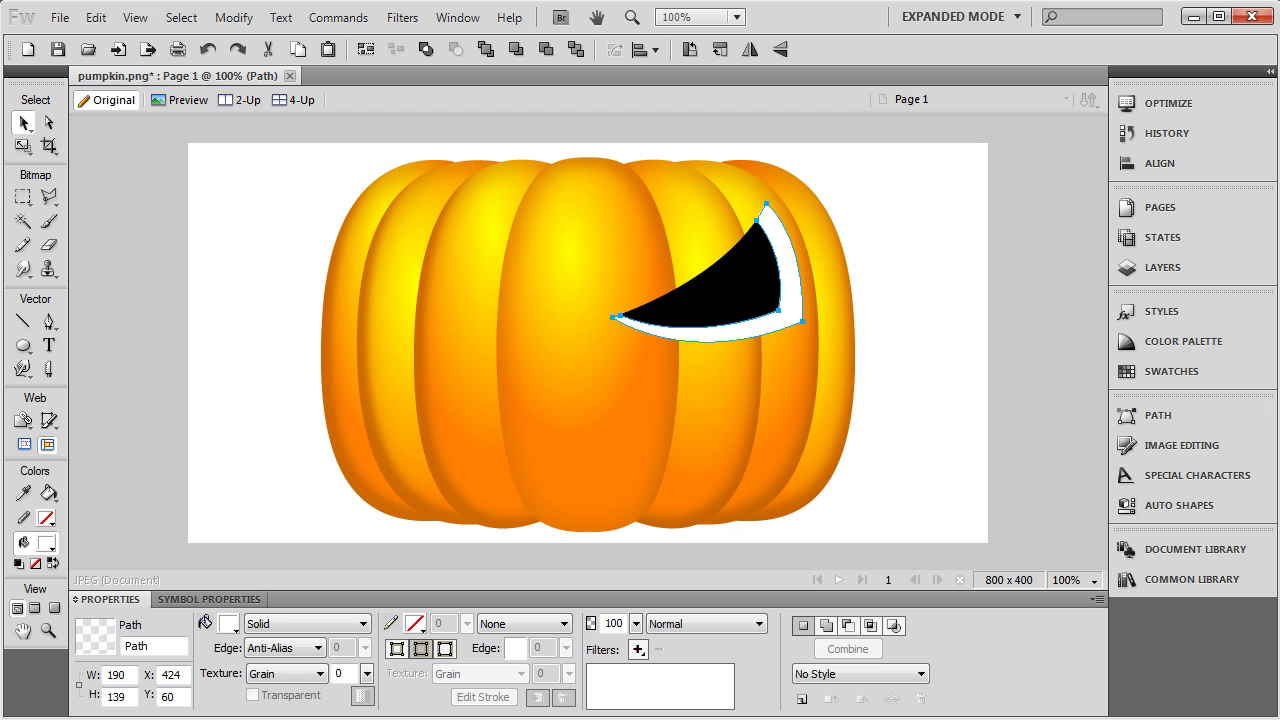
pyautogui.click(48, 122)
pyautogui.click(768, 338)
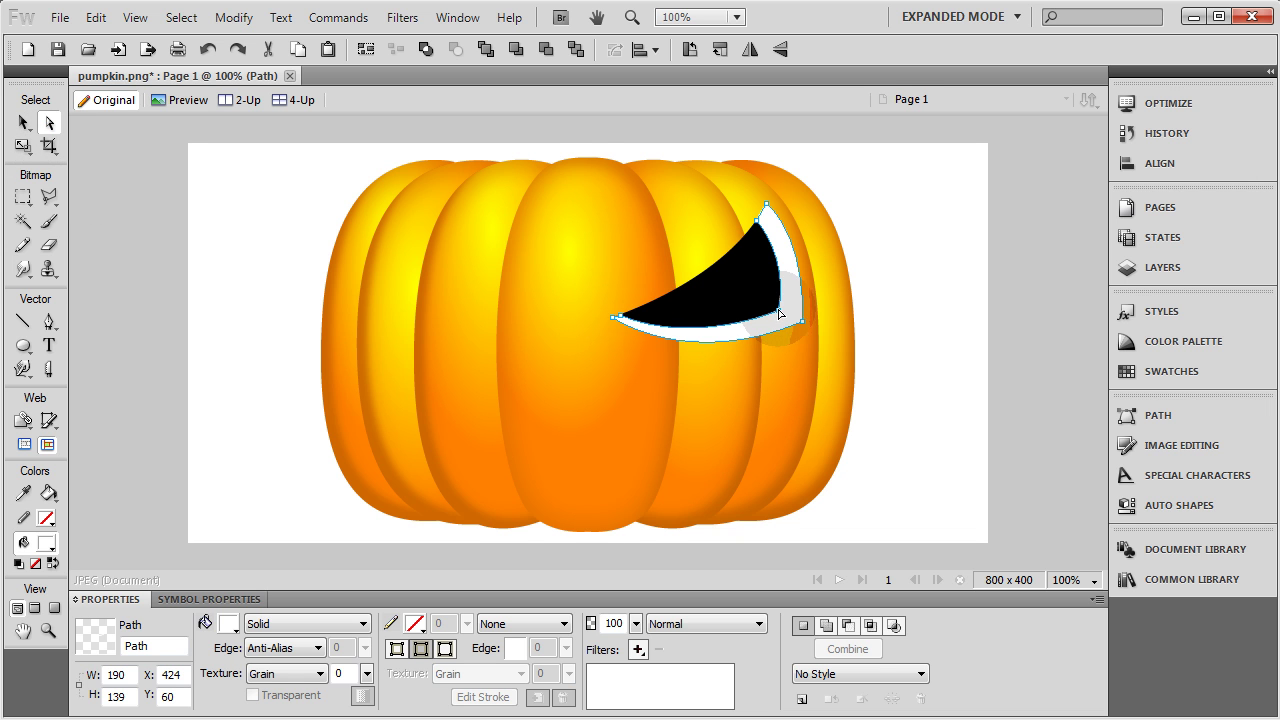
pyautogui.click(898, 338)
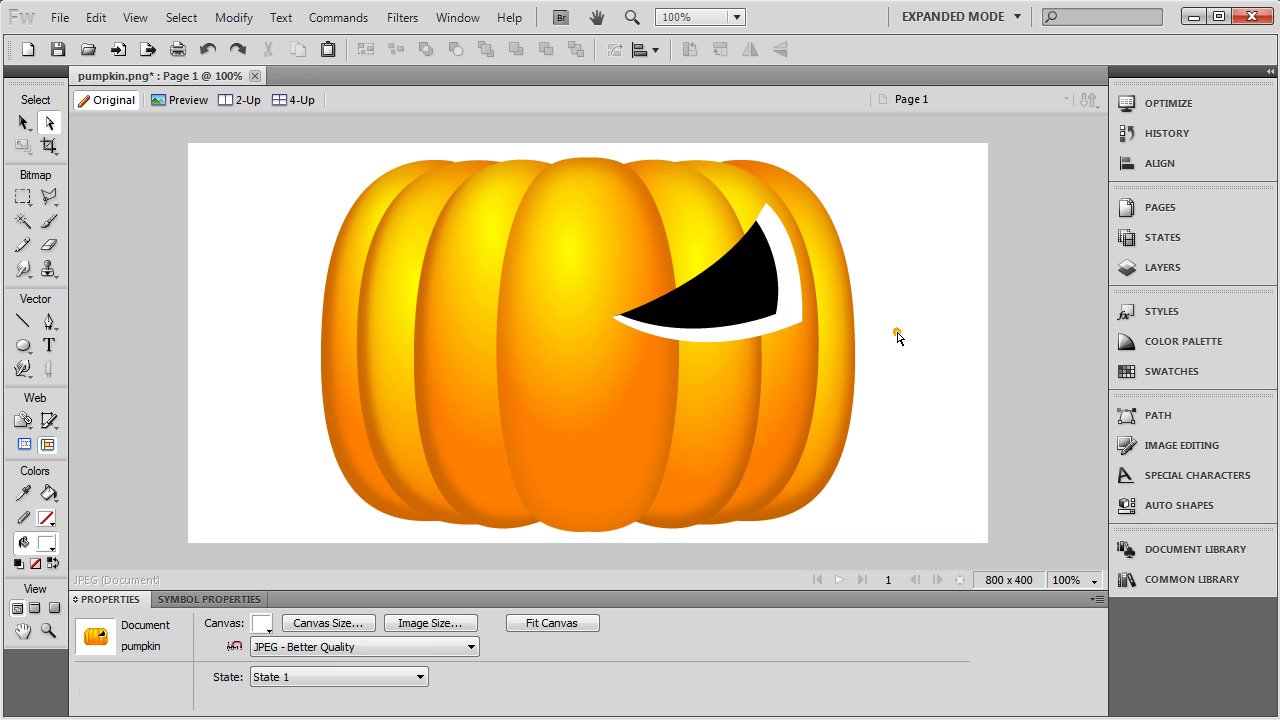
pyautogui.click(643, 329)
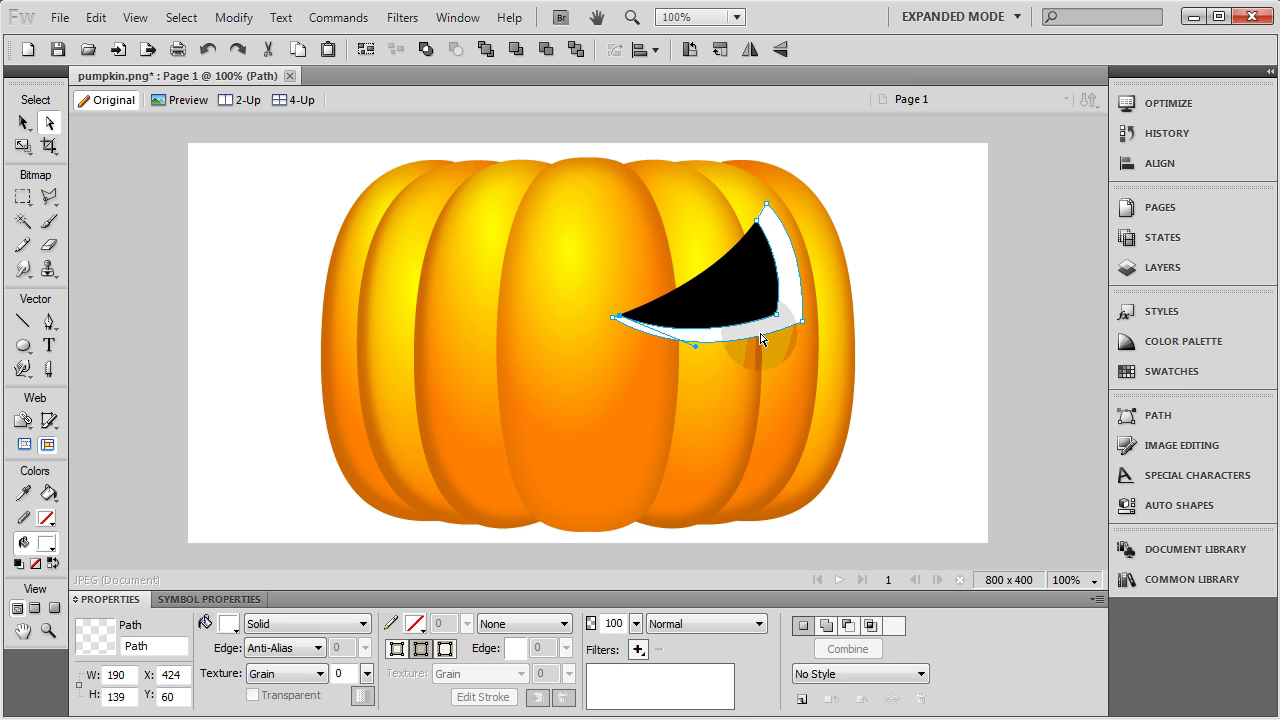
pyautogui.click(899, 334)
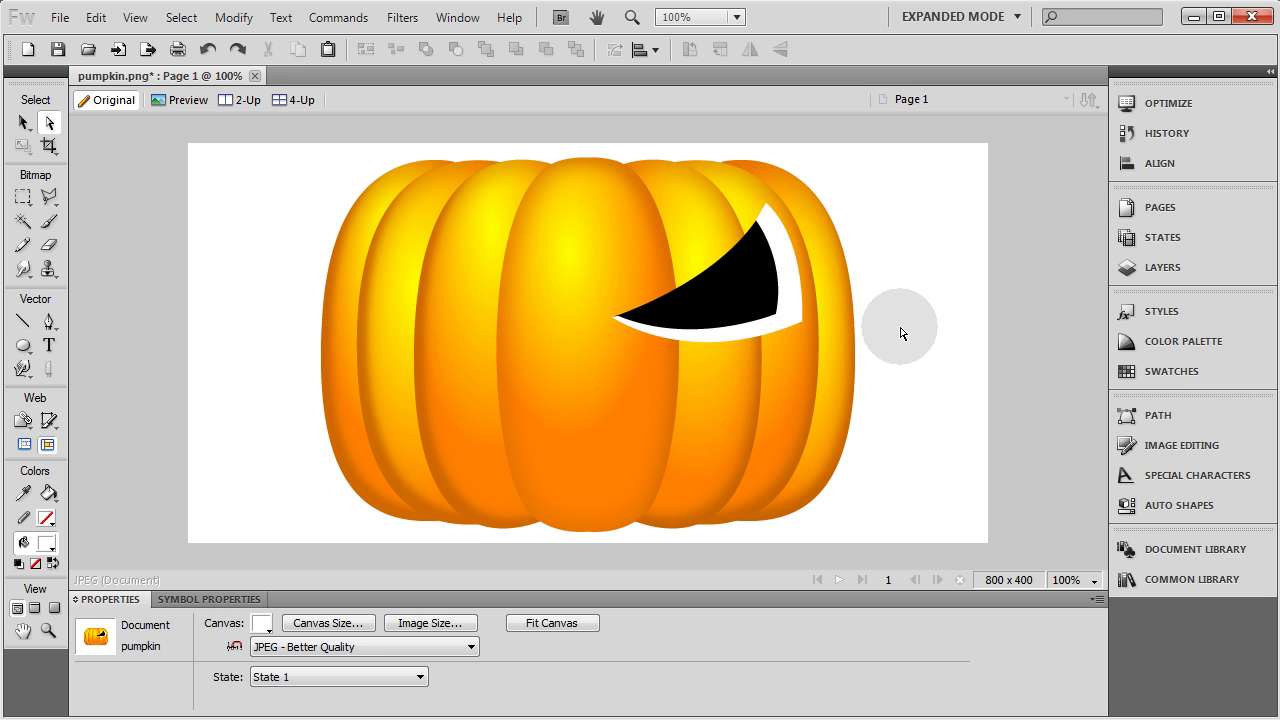
# Draw a circle about 66 px wide in the canvas's upper-left corner and fill it with dark red #990000.
pyautogui.click(23, 345)
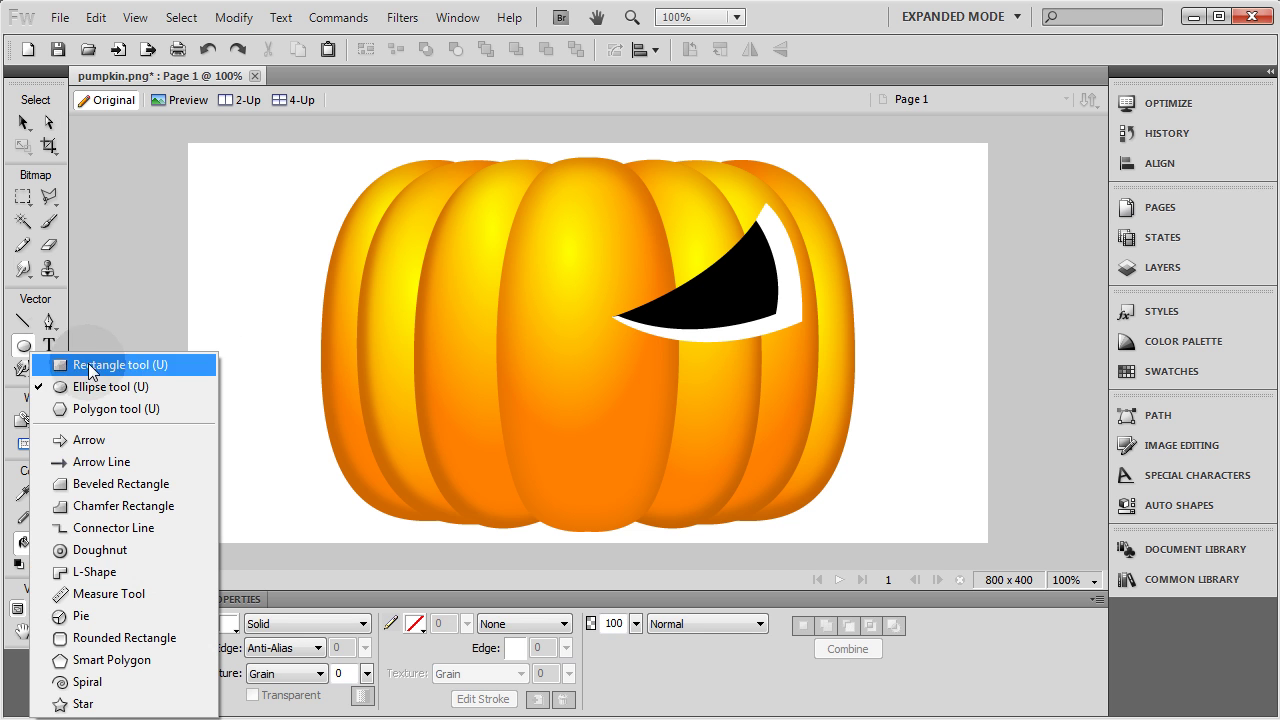
pyautogui.click(108, 386)
pyautogui.moveTo(192, 147); pyautogui.dragTo(235, 177)
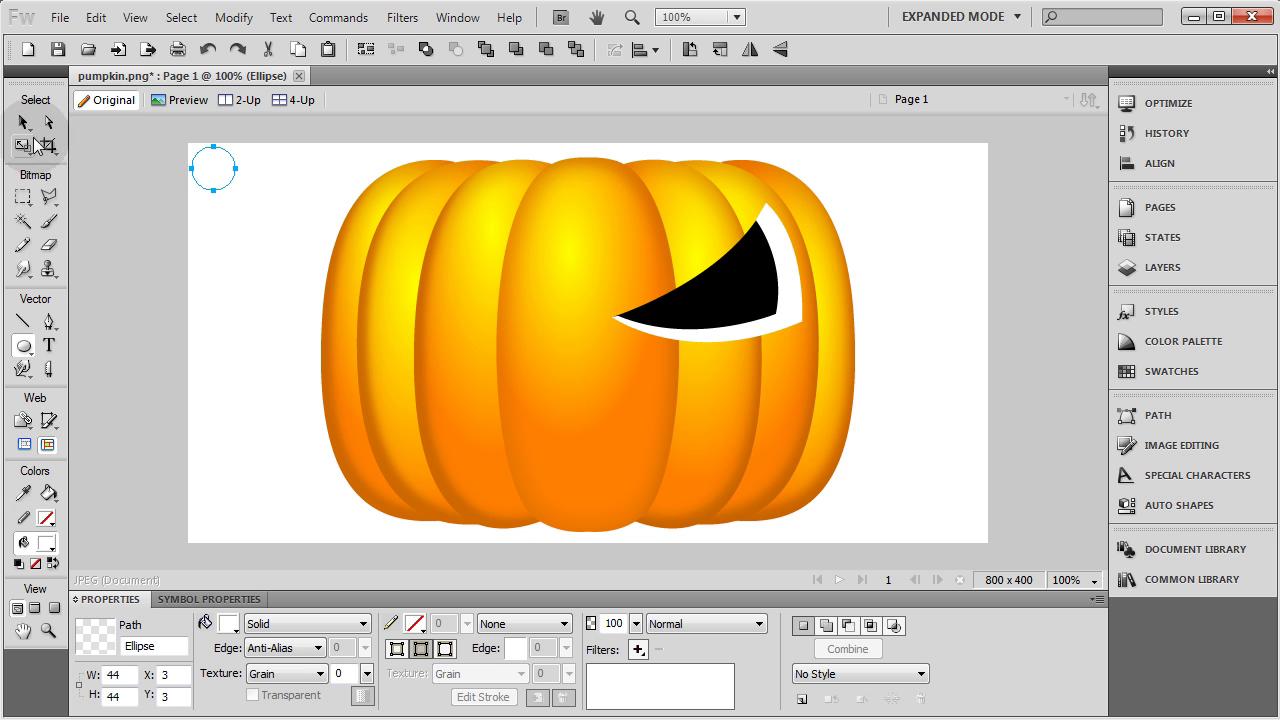
pyautogui.click(229, 625)
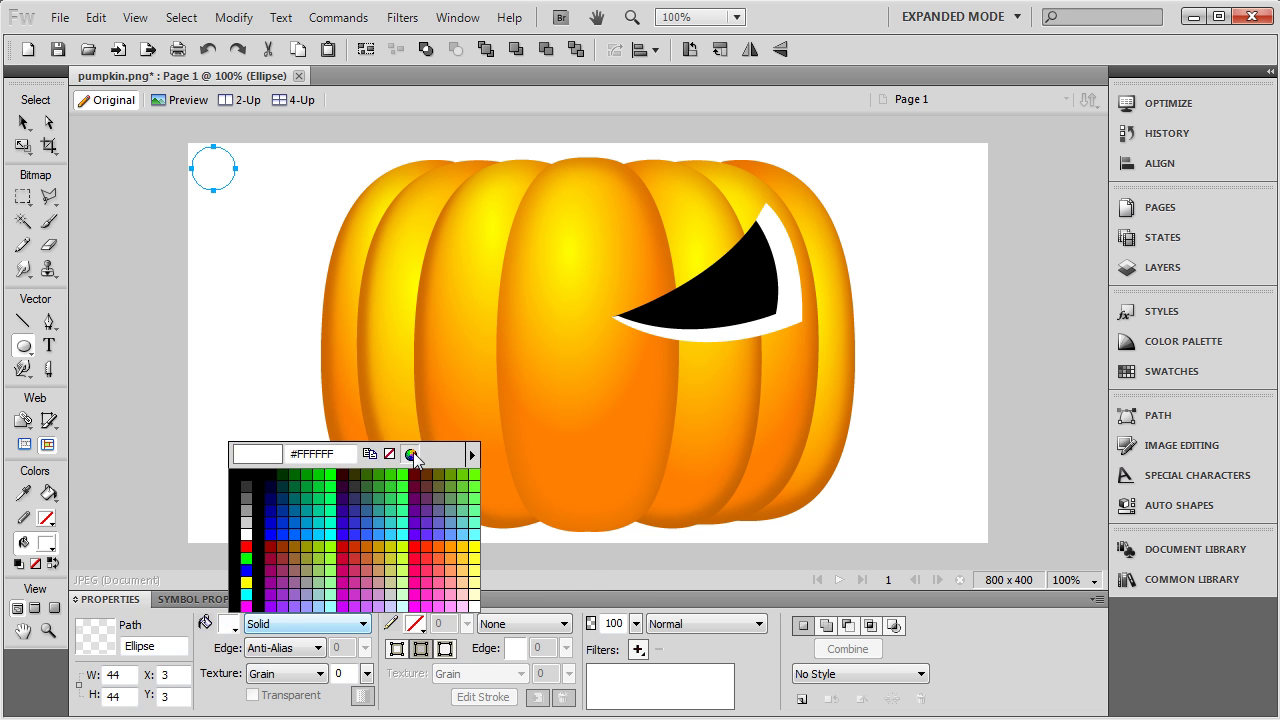
pyautogui.click(413, 454)
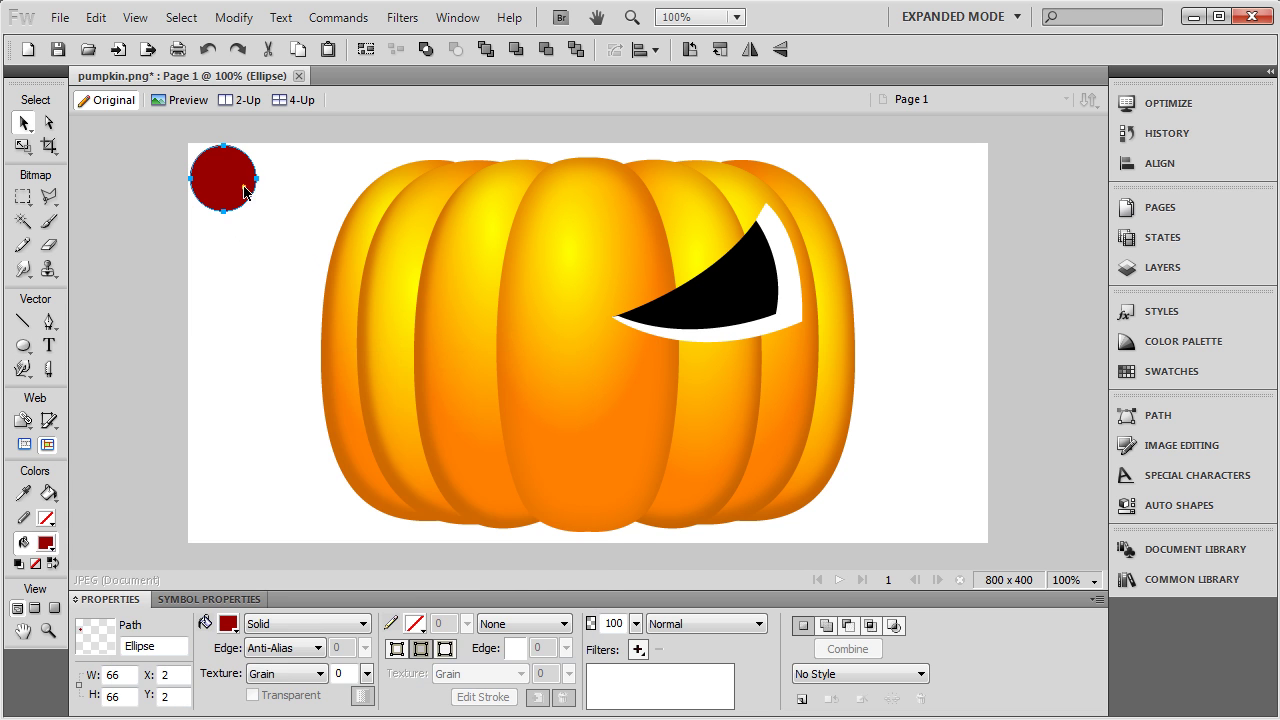
# Duplicate the dark red circle directly below the original and fill the copy with dark orange #C96500 sampled from the pumpkin's shaded lower edge.
pyautogui.moveTo(249, 183); pyautogui.dragTo(244, 258)
pyautogui.click(237, 347)
pyautogui.click(237, 243)
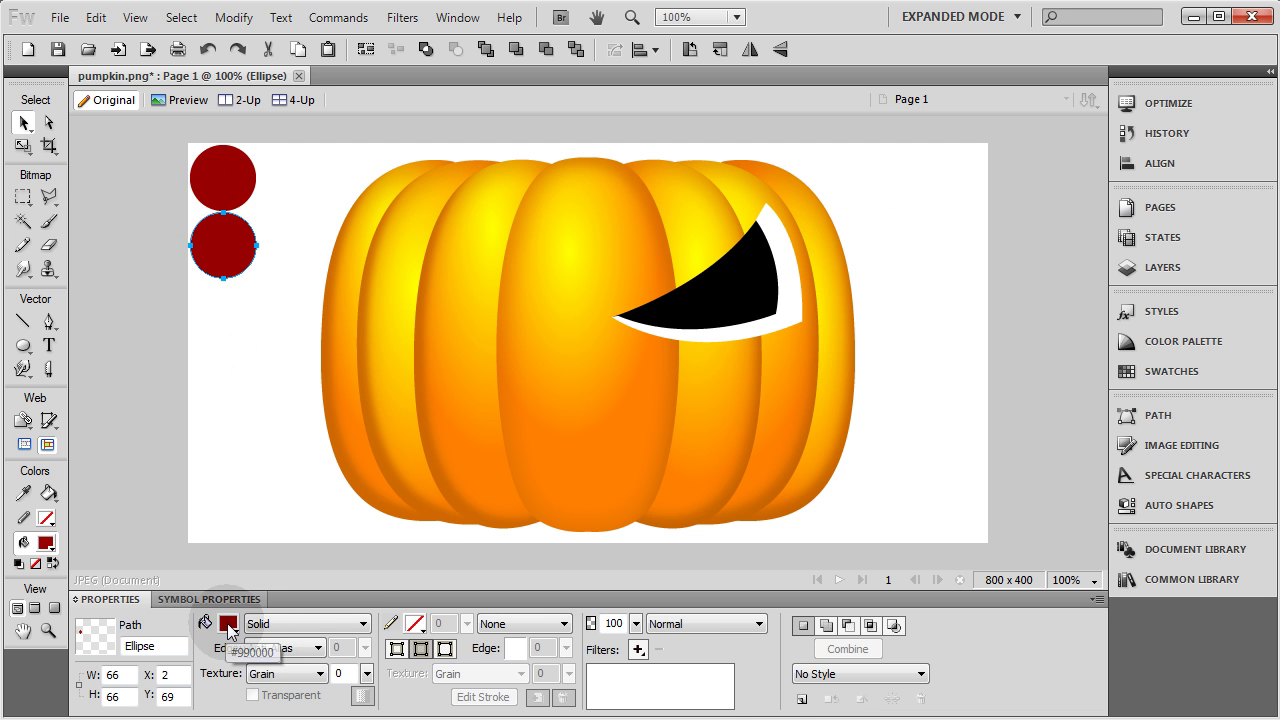
pyautogui.click(228, 625)
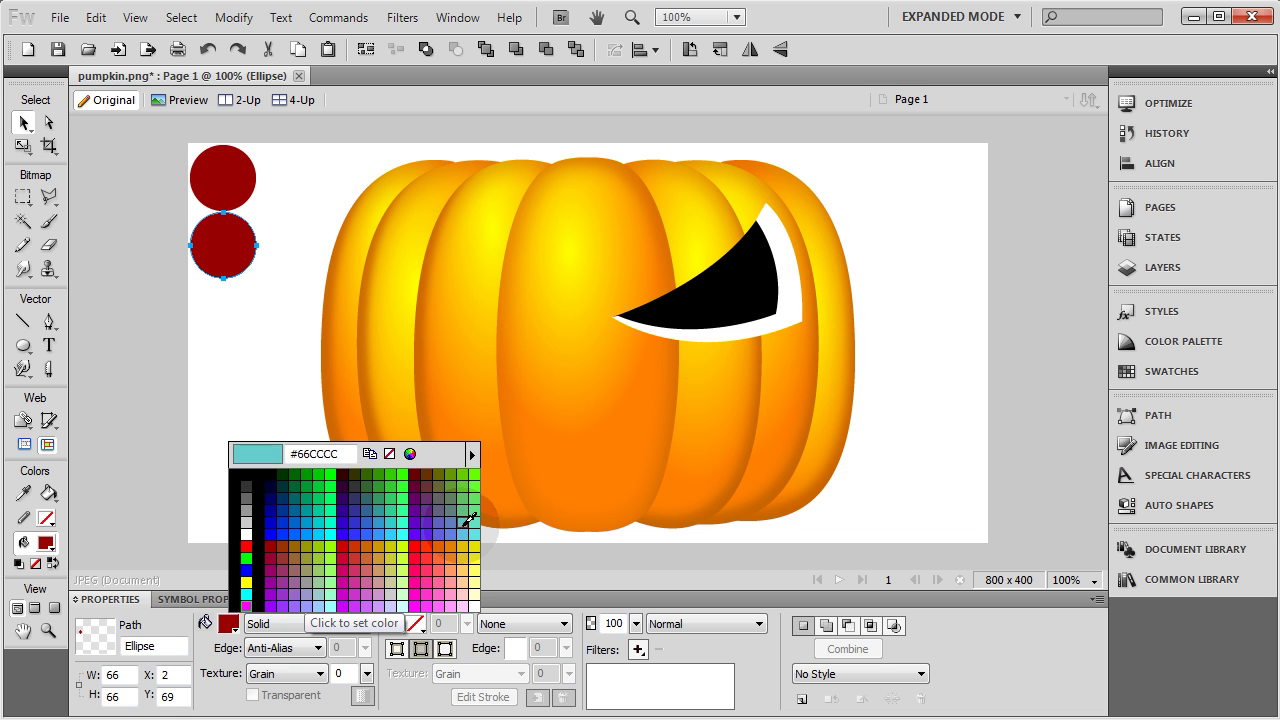
pyautogui.click(678, 517)
# Darken the lower swatch circle's orange fill to brown with RGB 145, 72, 0.
pyautogui.click(228, 624)
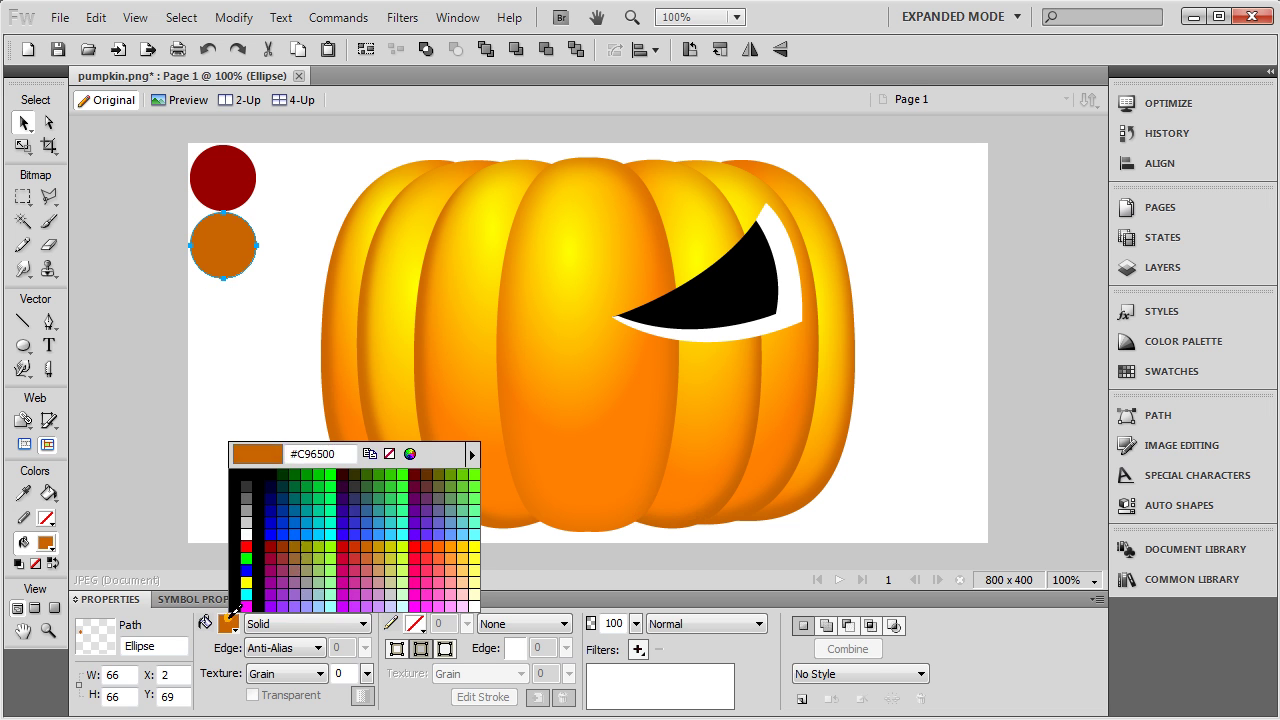
pyautogui.click(410, 455)
pyautogui.moveTo(563, 514); pyautogui.dragTo(570, 528)
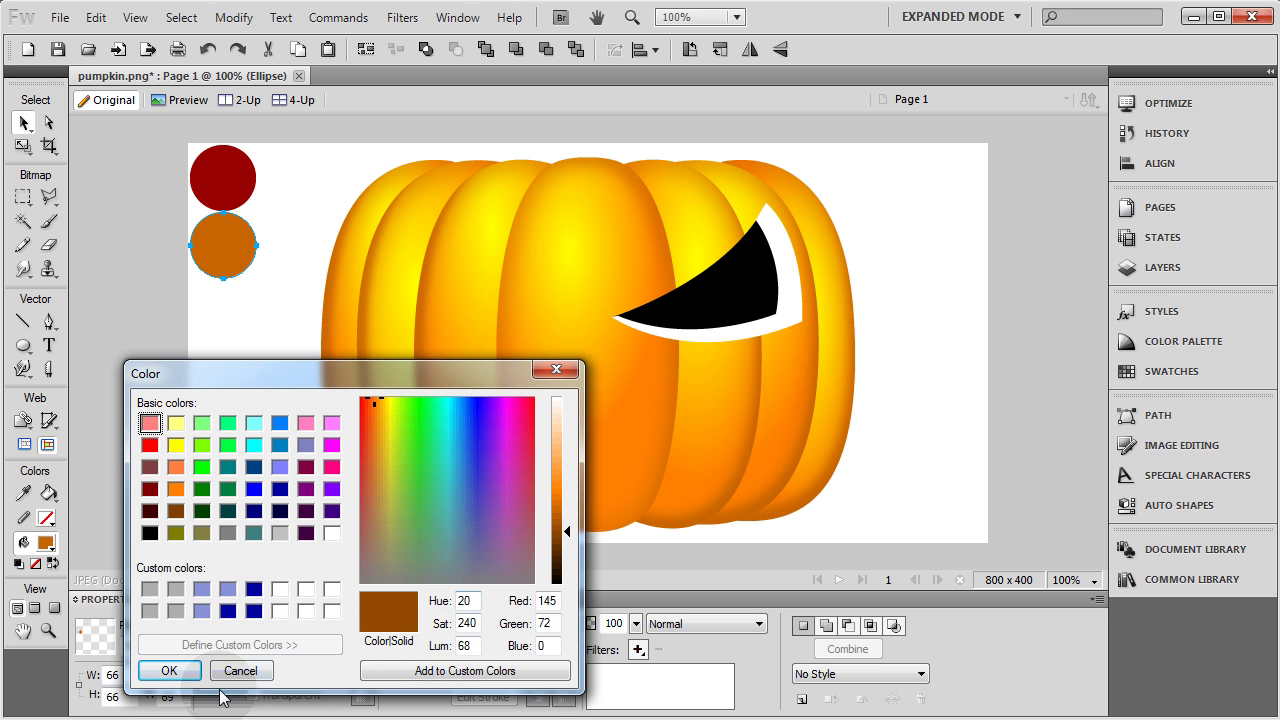
pyautogui.click(169, 671)
# Recolor the upper swatch circle with a pale cream, RGB 255, 235, 191, mixed from a yellow sampled on the pumpkin, and deselect it.
pyautogui.click(242, 185)
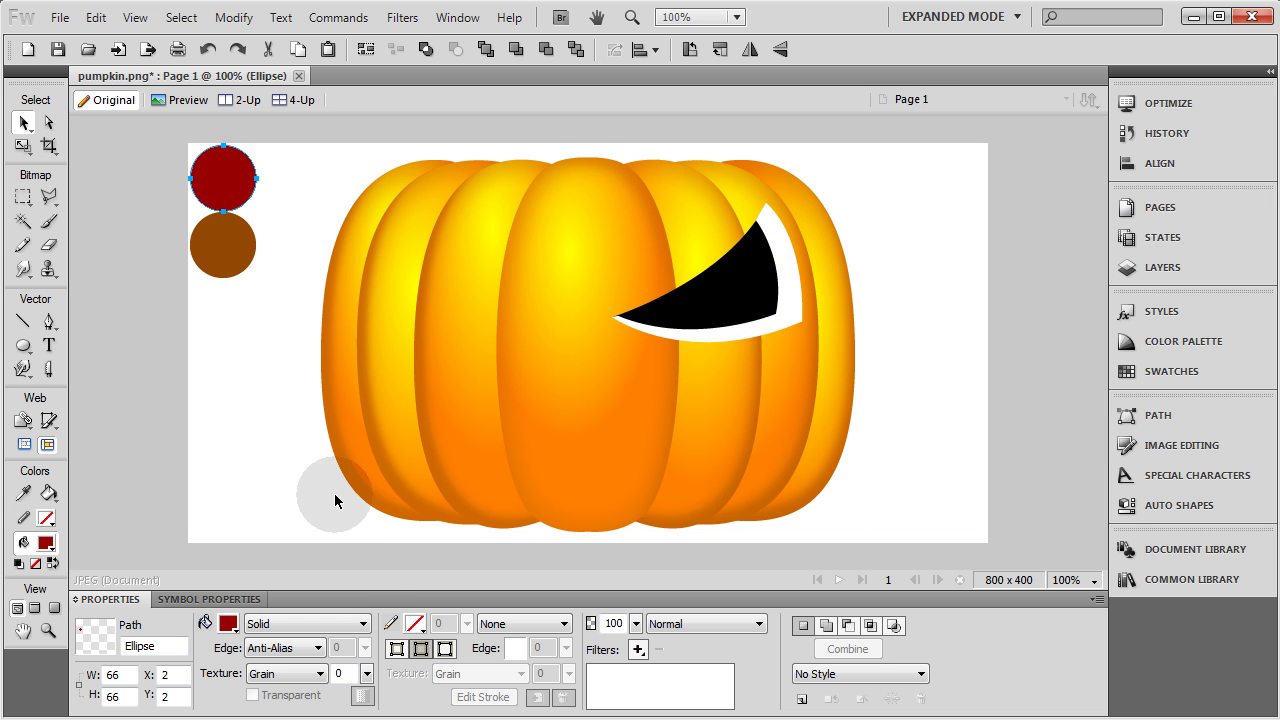
pyautogui.click(229, 624)
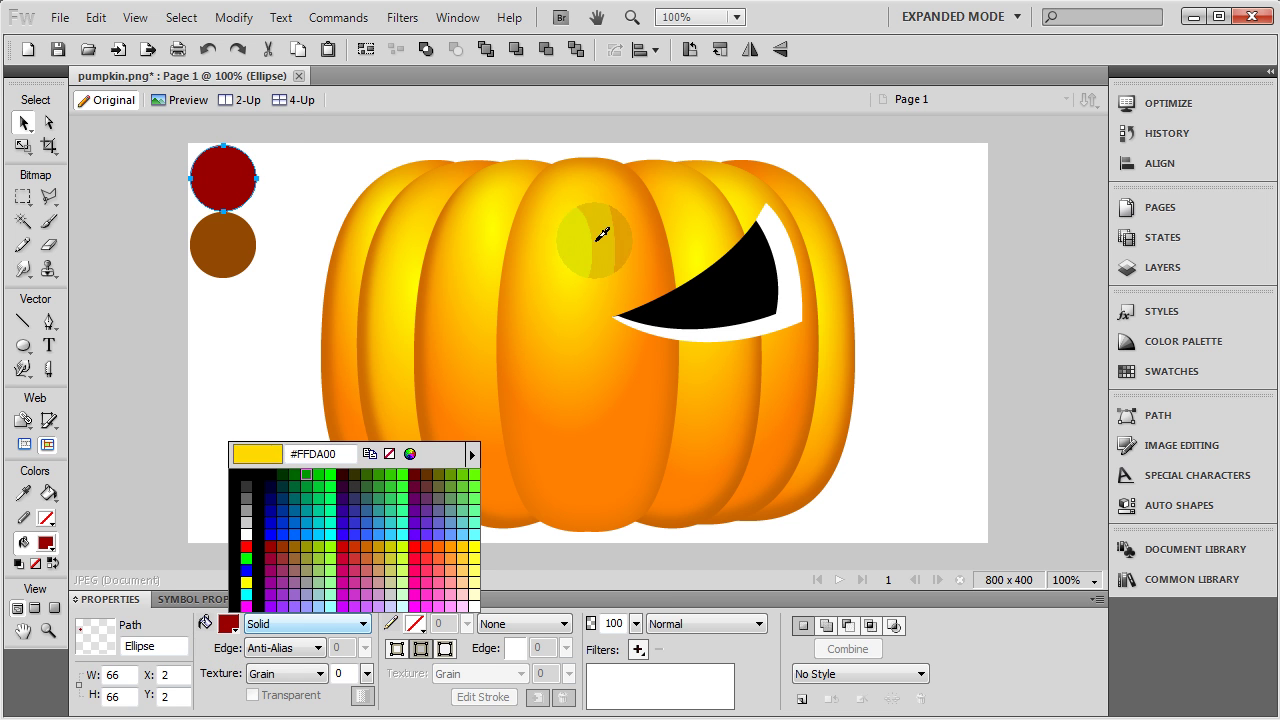
pyautogui.click(697, 245)
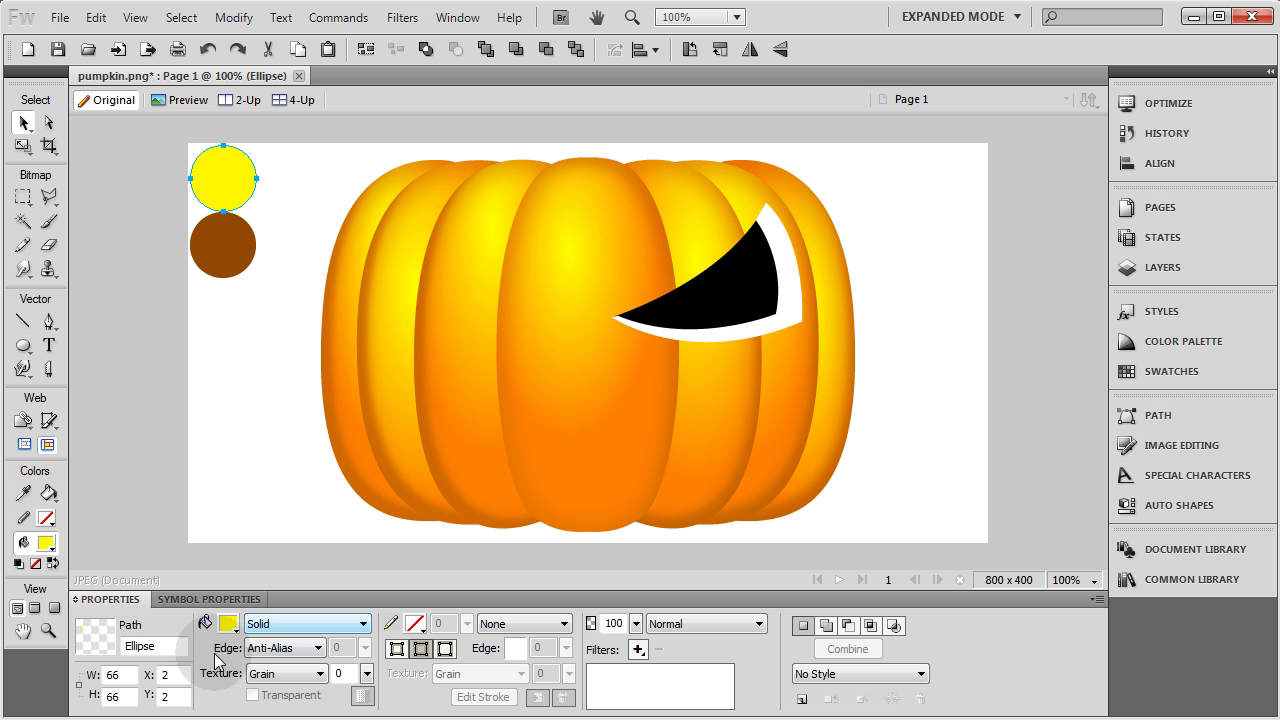
pyautogui.click(229, 624)
pyautogui.click(412, 451)
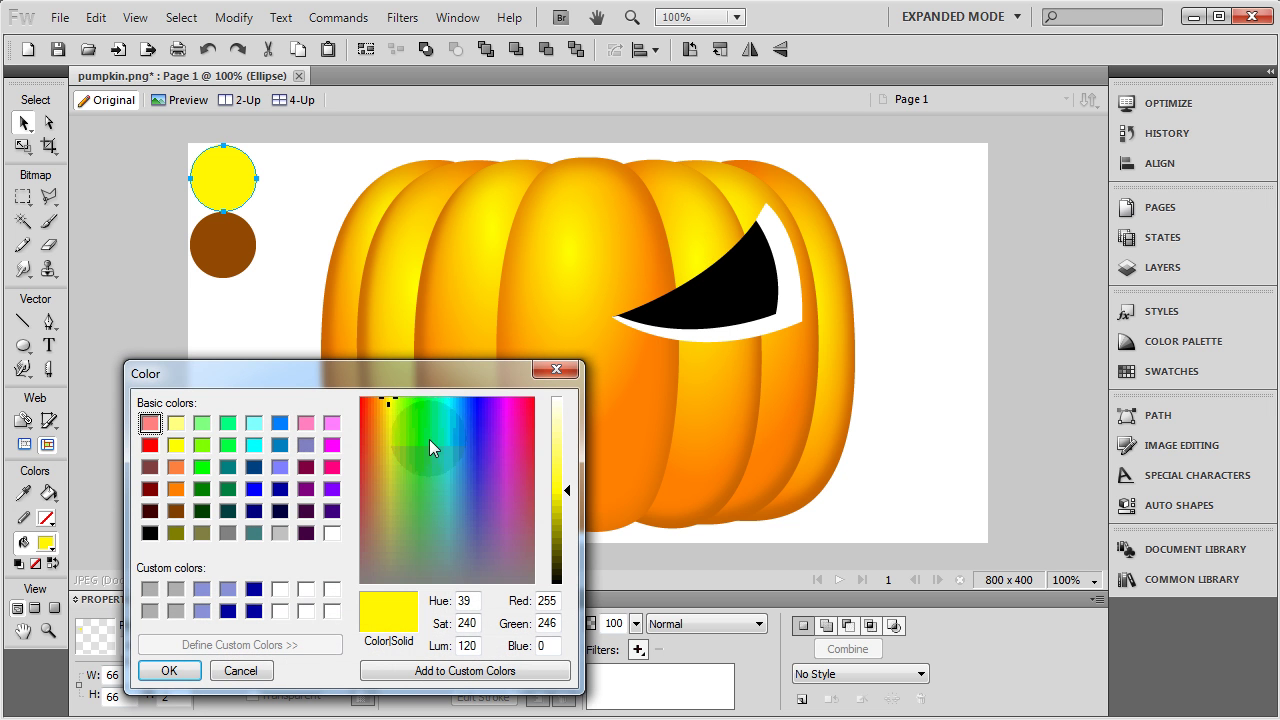
pyautogui.click(376, 399)
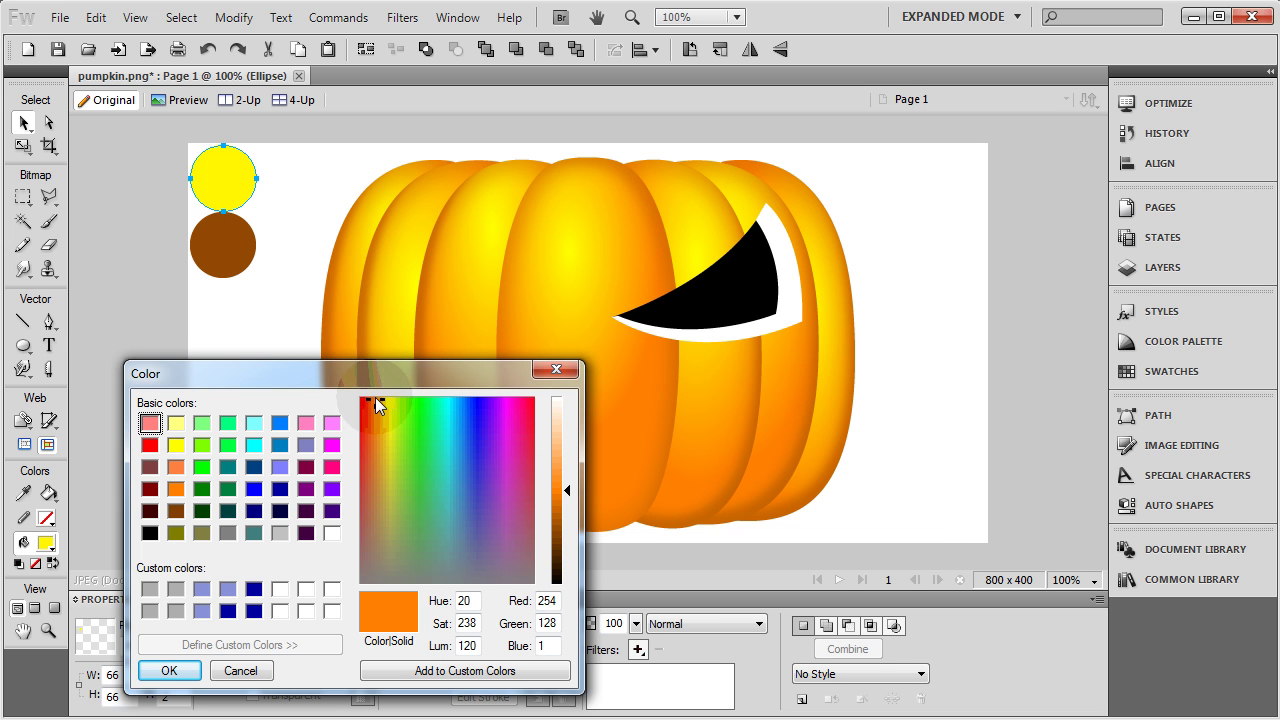
pyautogui.click(379, 399)
pyautogui.click(377, 399)
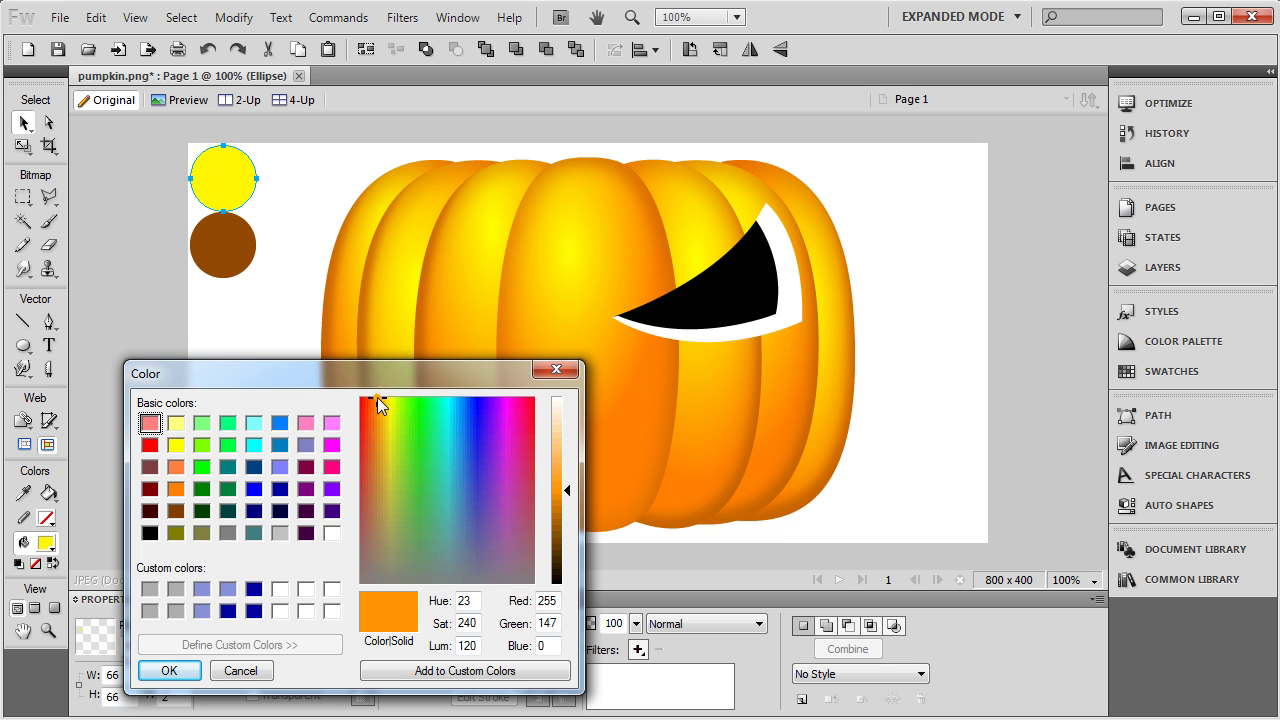
pyautogui.click(380, 399)
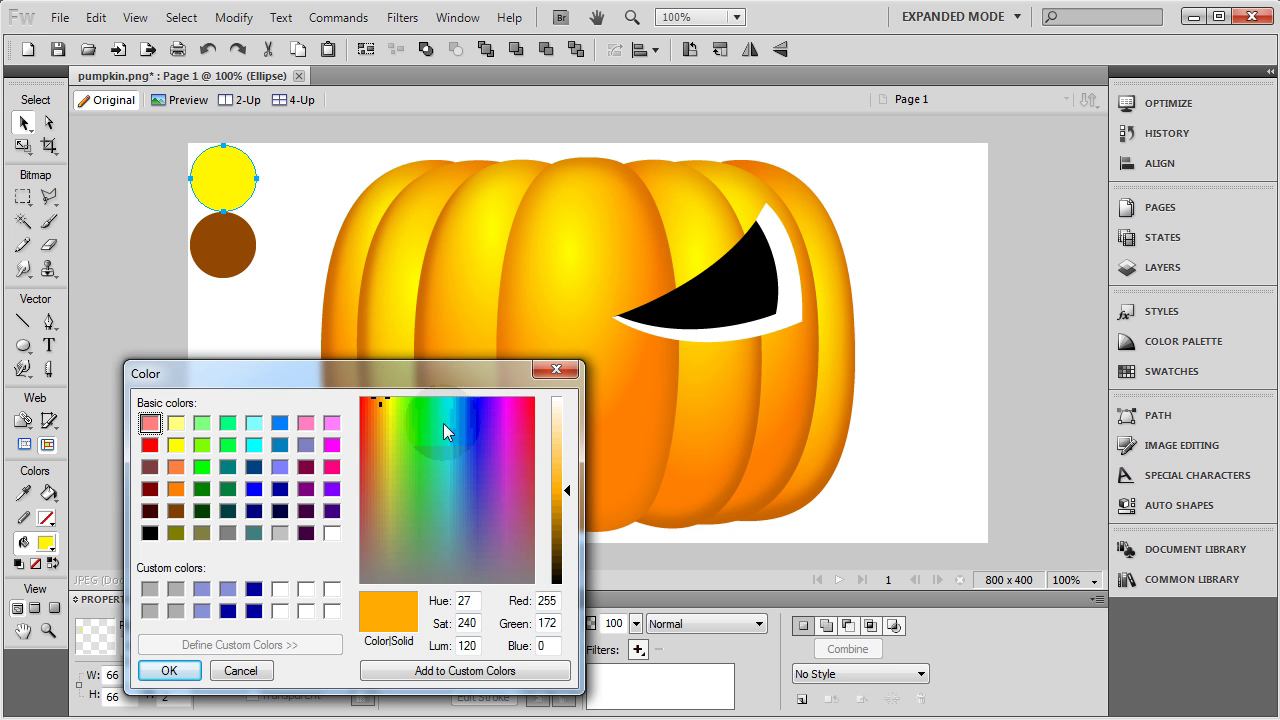
pyautogui.moveTo(566, 490); pyautogui.dragTo(569, 428)
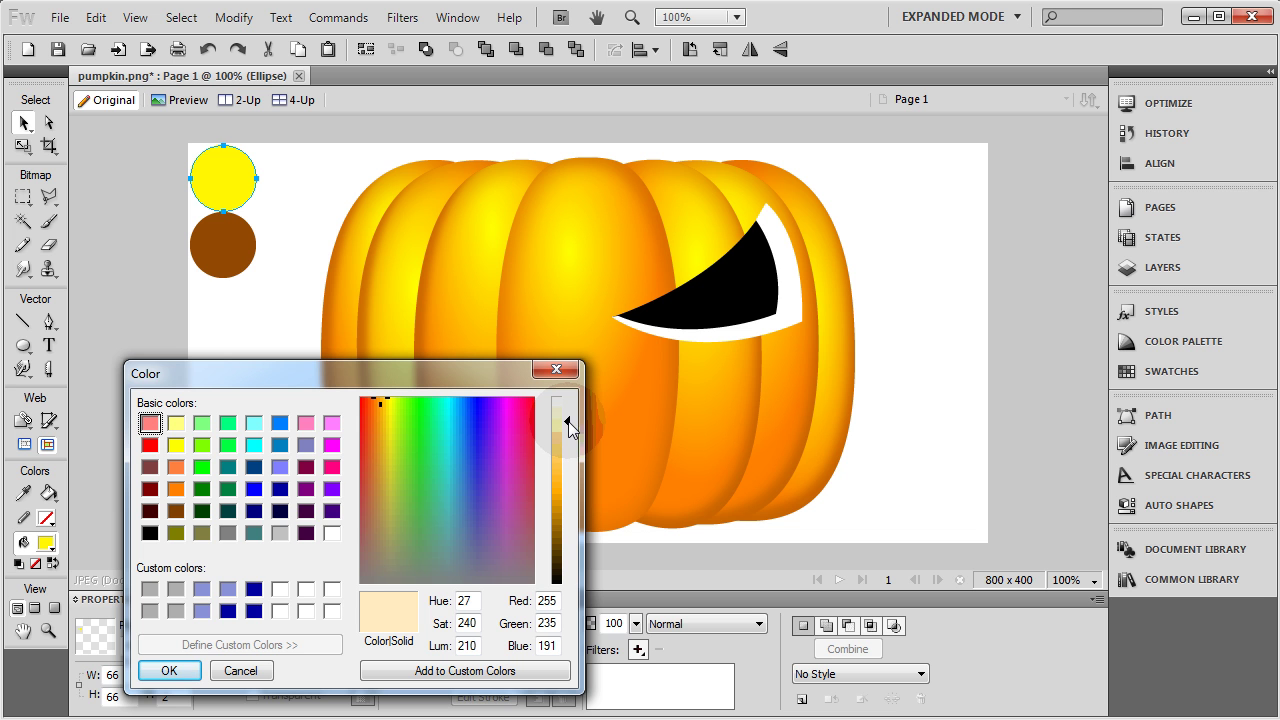
pyautogui.click(162, 670)
pyautogui.click(25, 123)
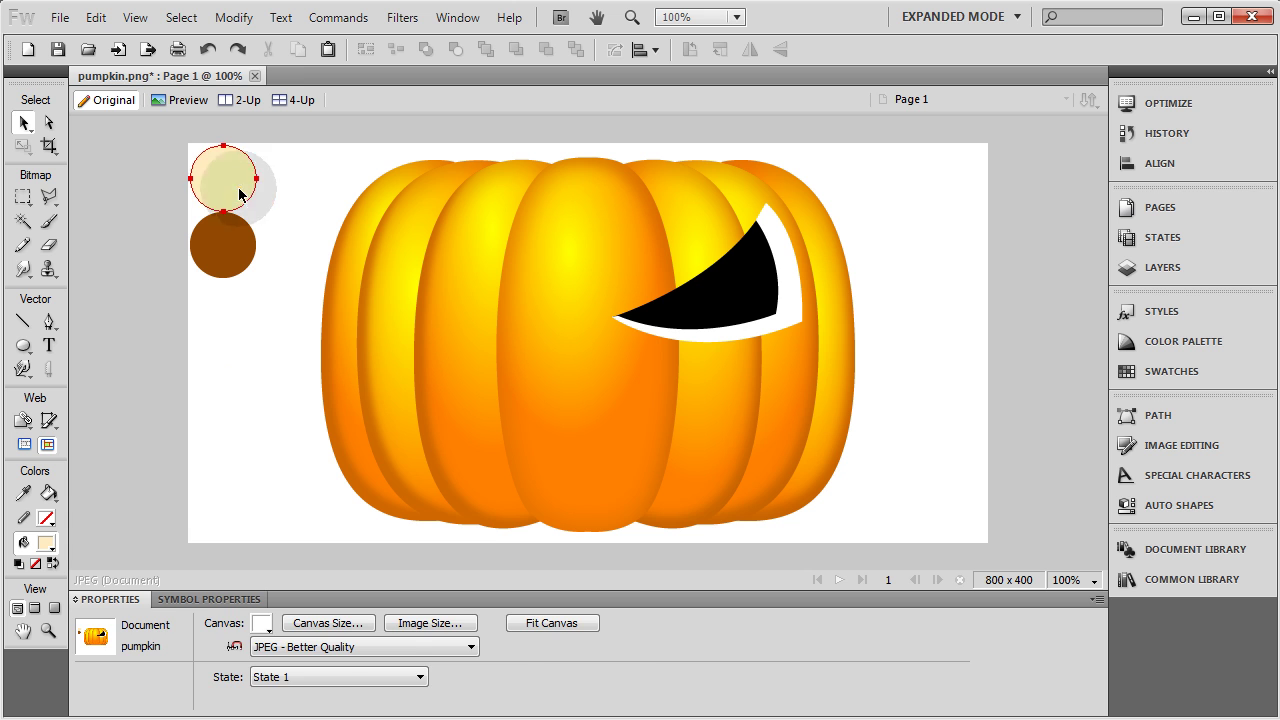
pyautogui.click(228, 178)
pyautogui.click(259, 379)
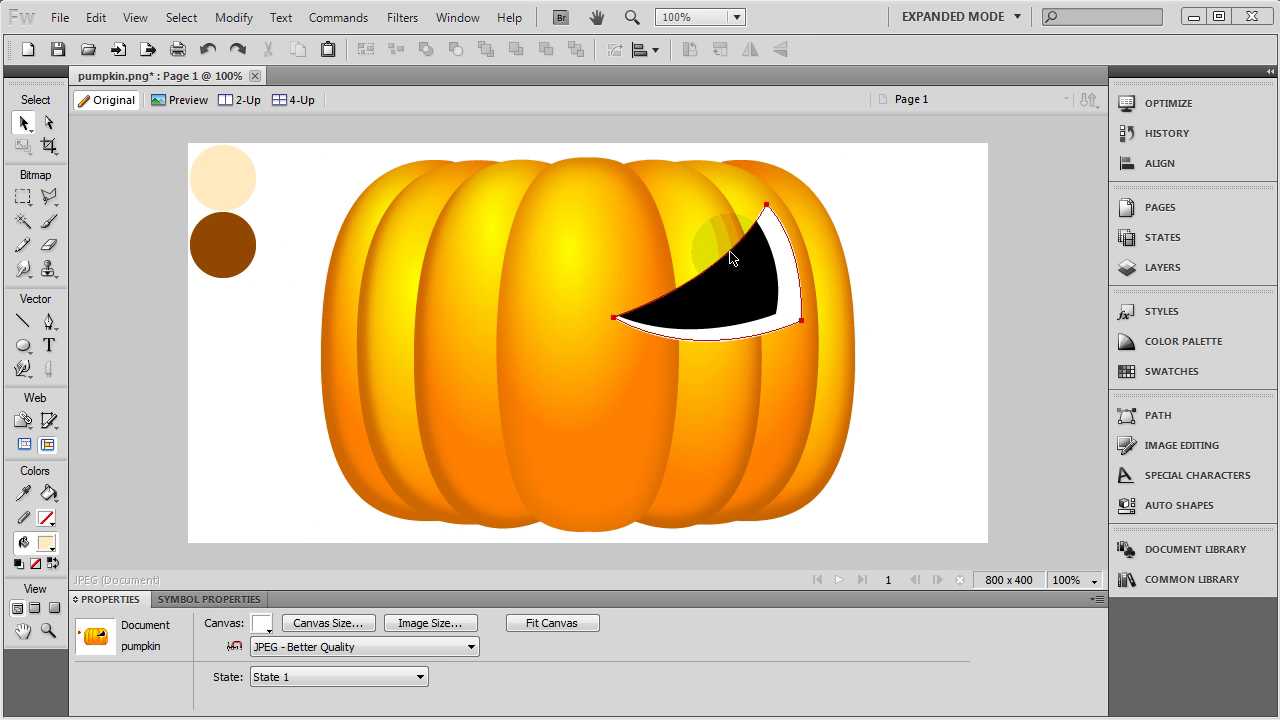
# Change the white eye edge shape's fill from solid to a linear gradient.
pyautogui.click(714, 337)
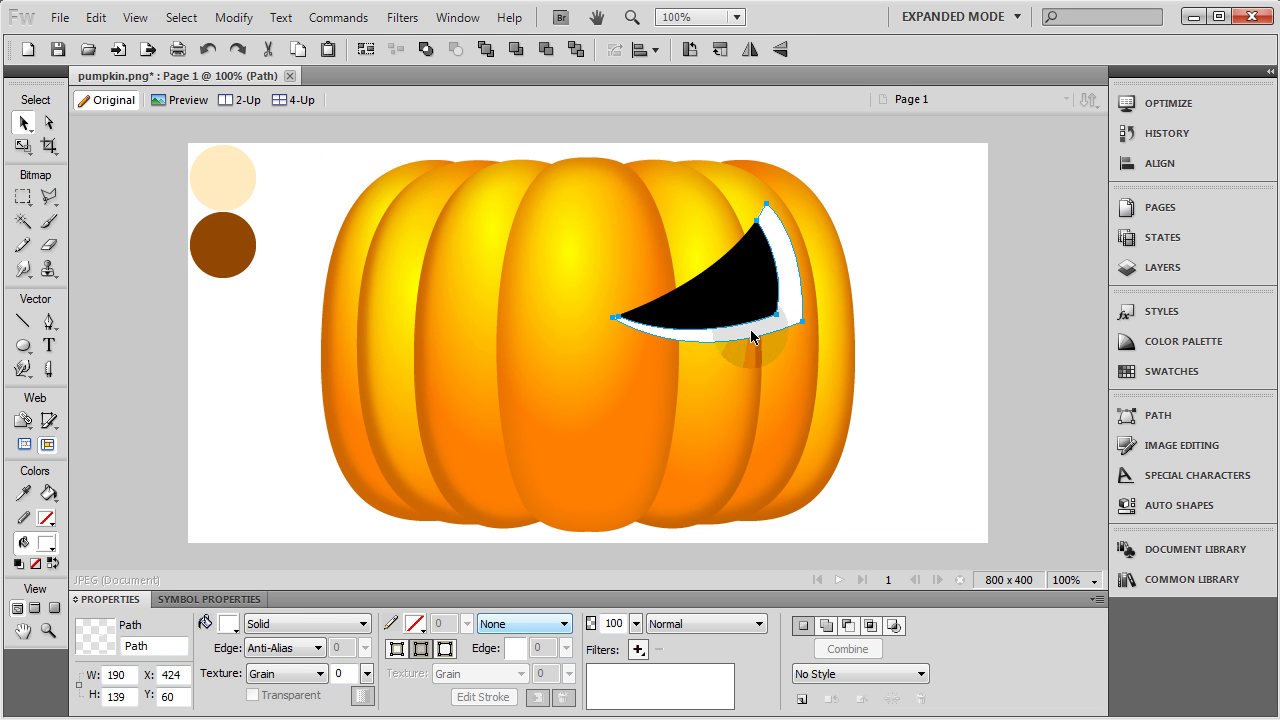
pyautogui.click(867, 330)
pyautogui.click(797, 316)
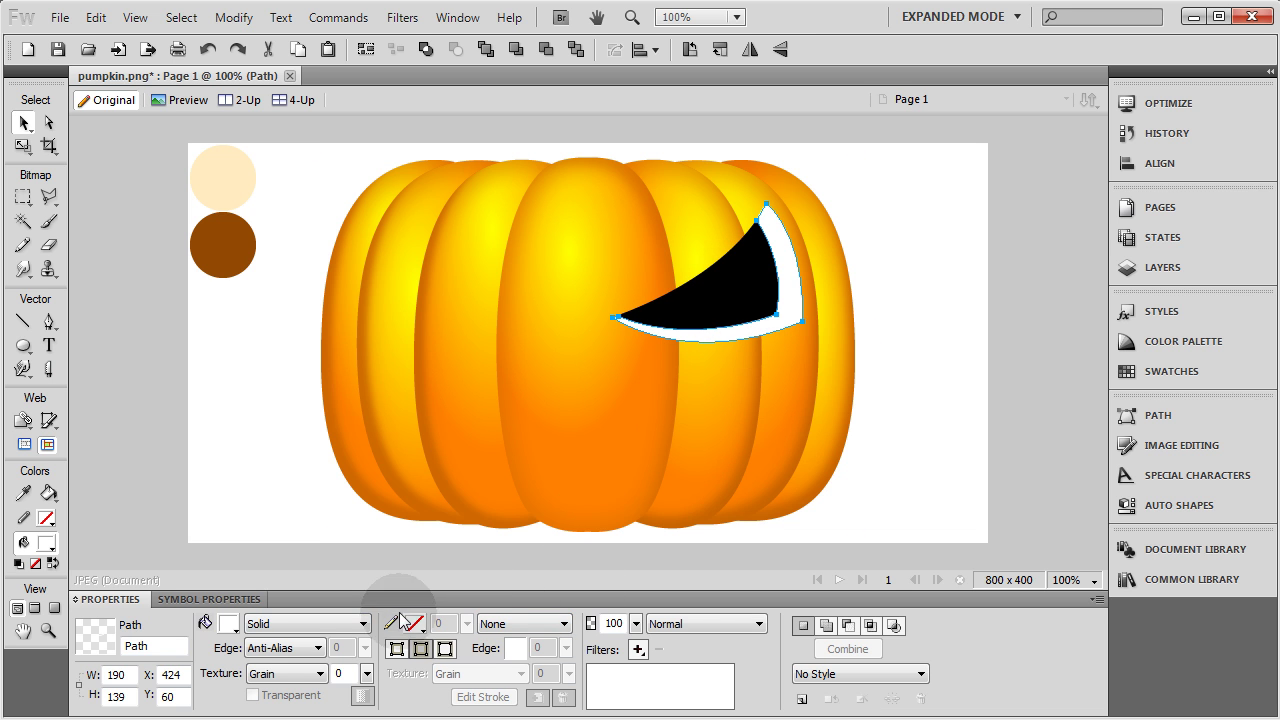
pyautogui.click(270, 622)
pyautogui.moveTo(330, 547)
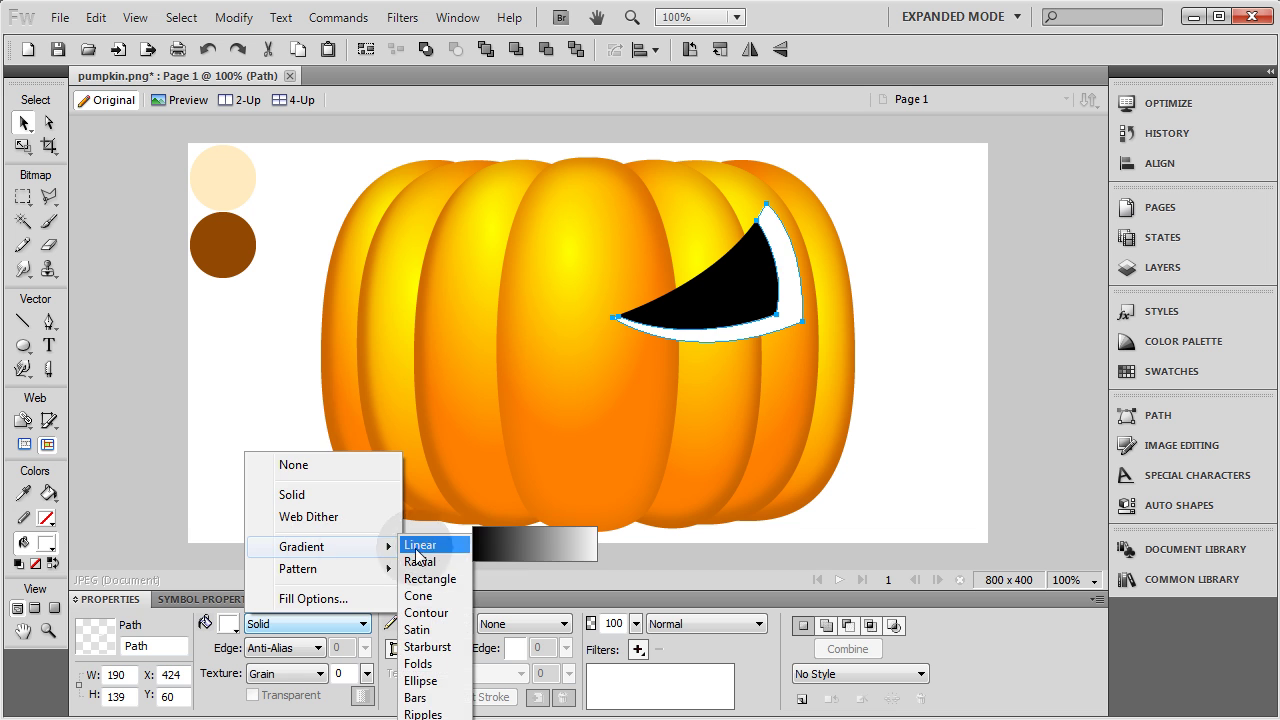
pyautogui.click(410, 543)
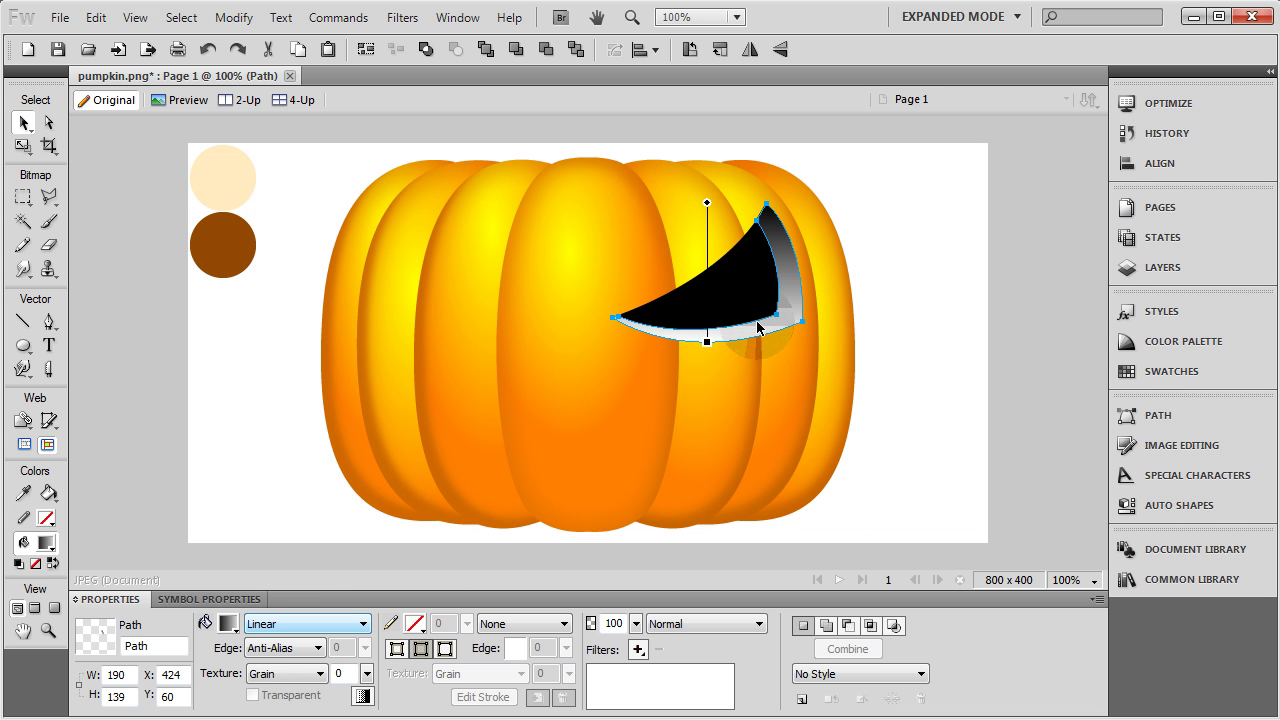
# Set the edge shape's gradient to run from the brown to the cream sampled from the two swatch circles.
pyautogui.click(232, 625)
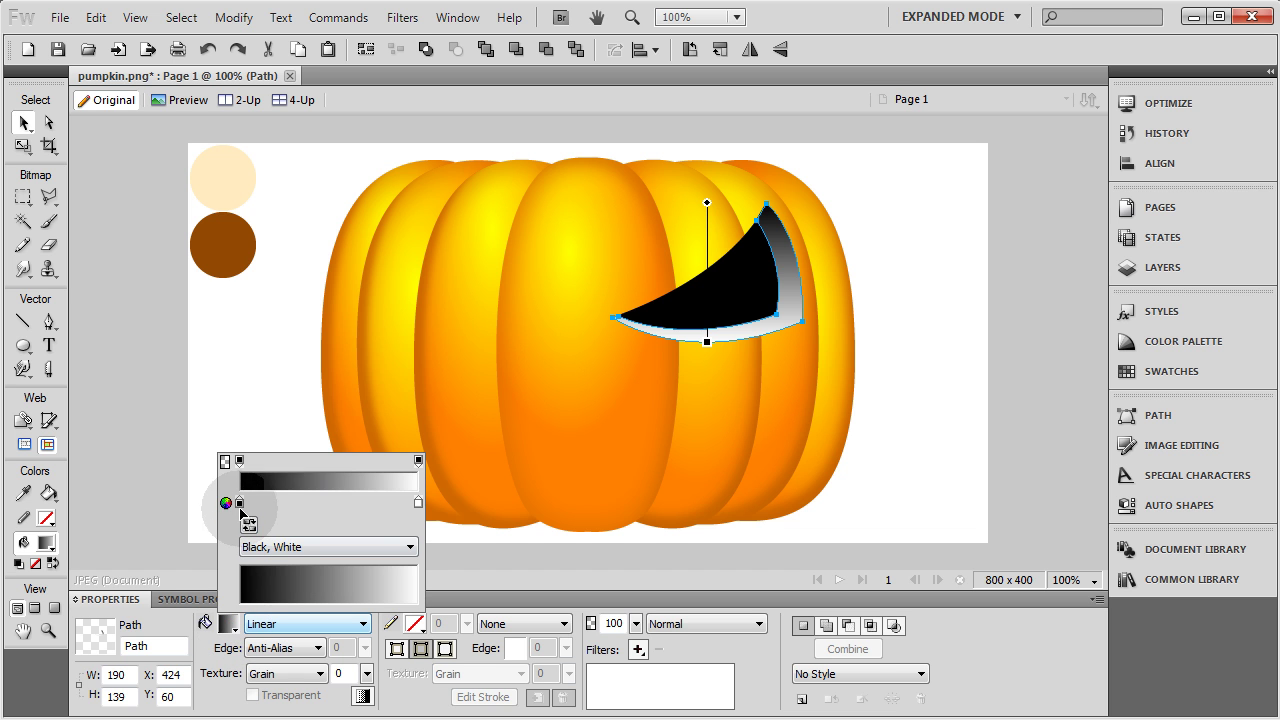
pyautogui.click(239, 502)
pyautogui.click(236, 240)
pyautogui.click(418, 502)
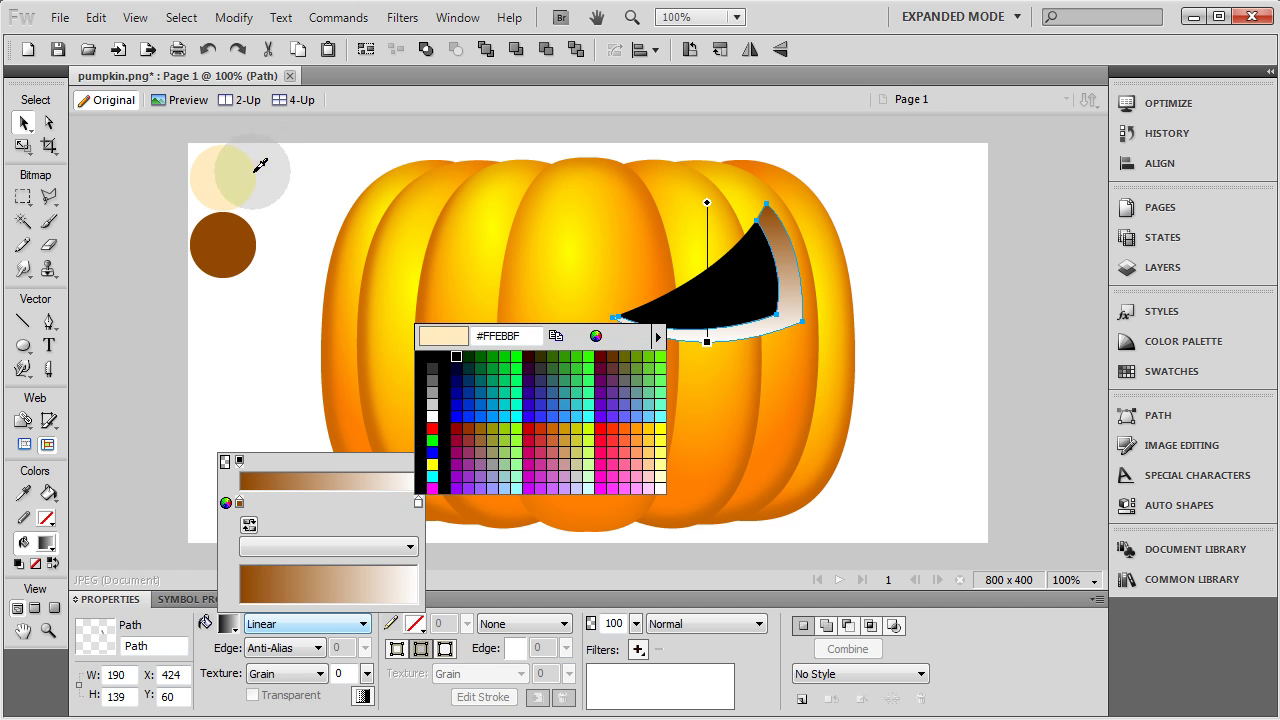
pyautogui.click(234, 178)
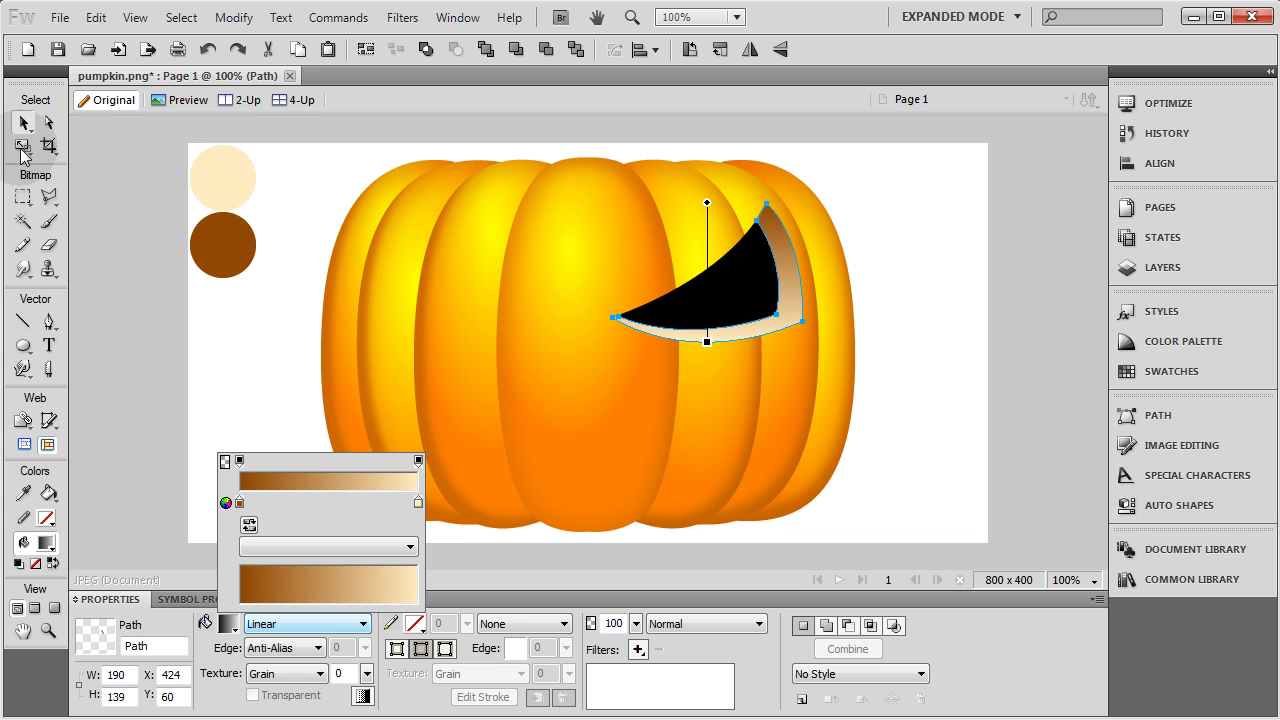
pyautogui.click(243, 322)
# Draw a straight line about 26 px wide and 7 px high from the edge shape's inner lower-right corner to its outer corner.
pyautogui.click(708, 205)
pyautogui.moveTo(708, 205)
pyautogui.mouseDown()
pyautogui.moveTo(720, 240)
pyautogui.moveTo(711, 230)
pyautogui.mouseUp()
pyautogui.scroll(3, 875, 348)
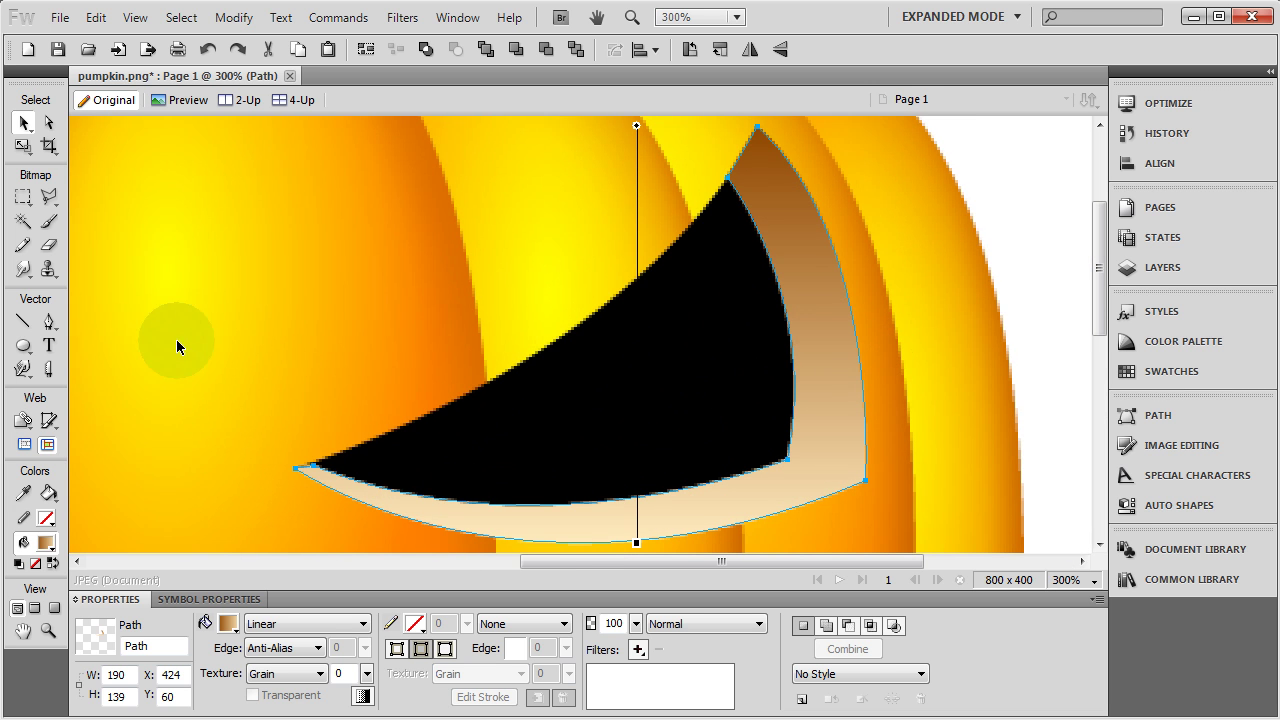
pyautogui.click(27, 323)
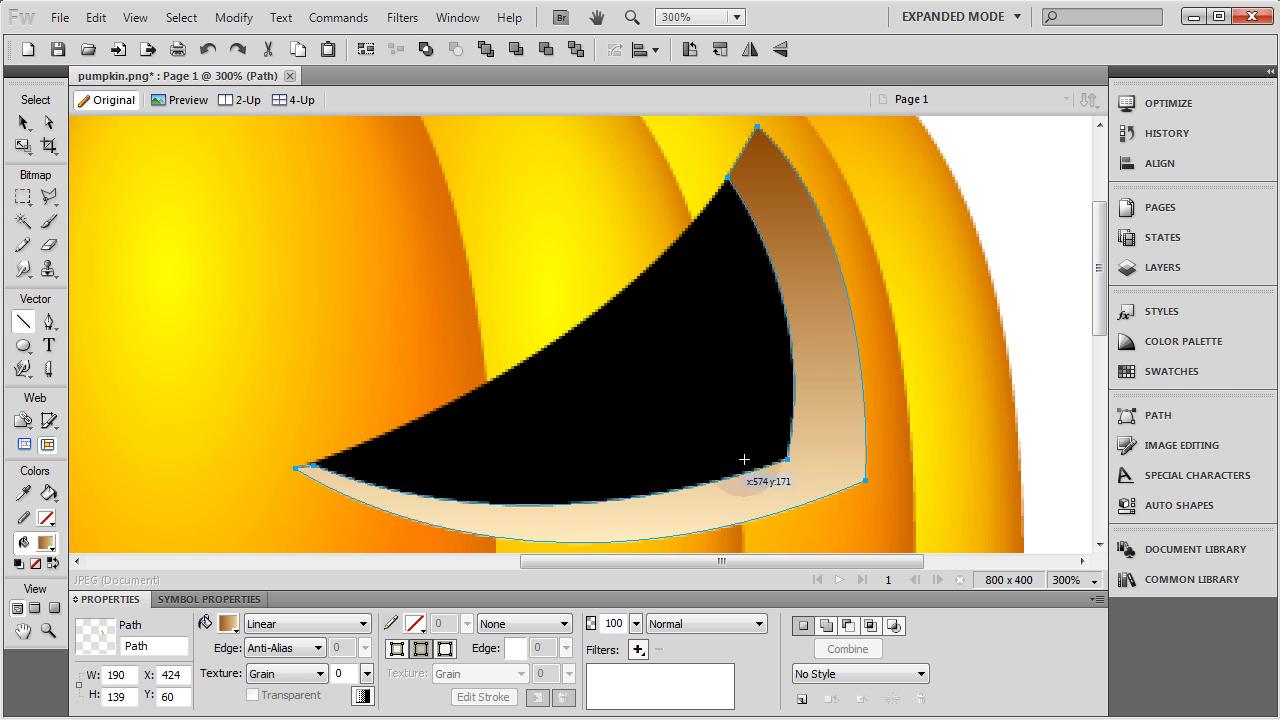
pyautogui.moveTo(788, 460); pyautogui.dragTo(866, 479)
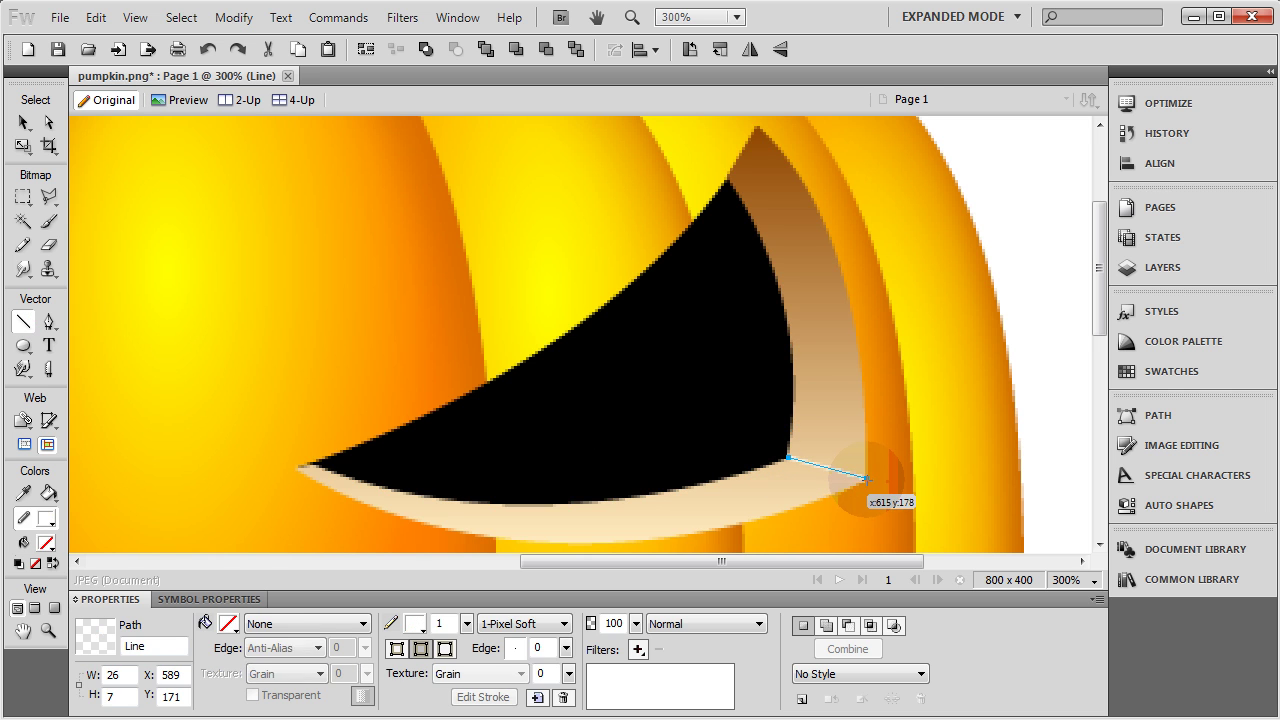
# Color the corner line's 1-pixel soft stroke with a tan sampled from the edge shape's gradient, and deselect it.
pyautogui.click(411, 623)
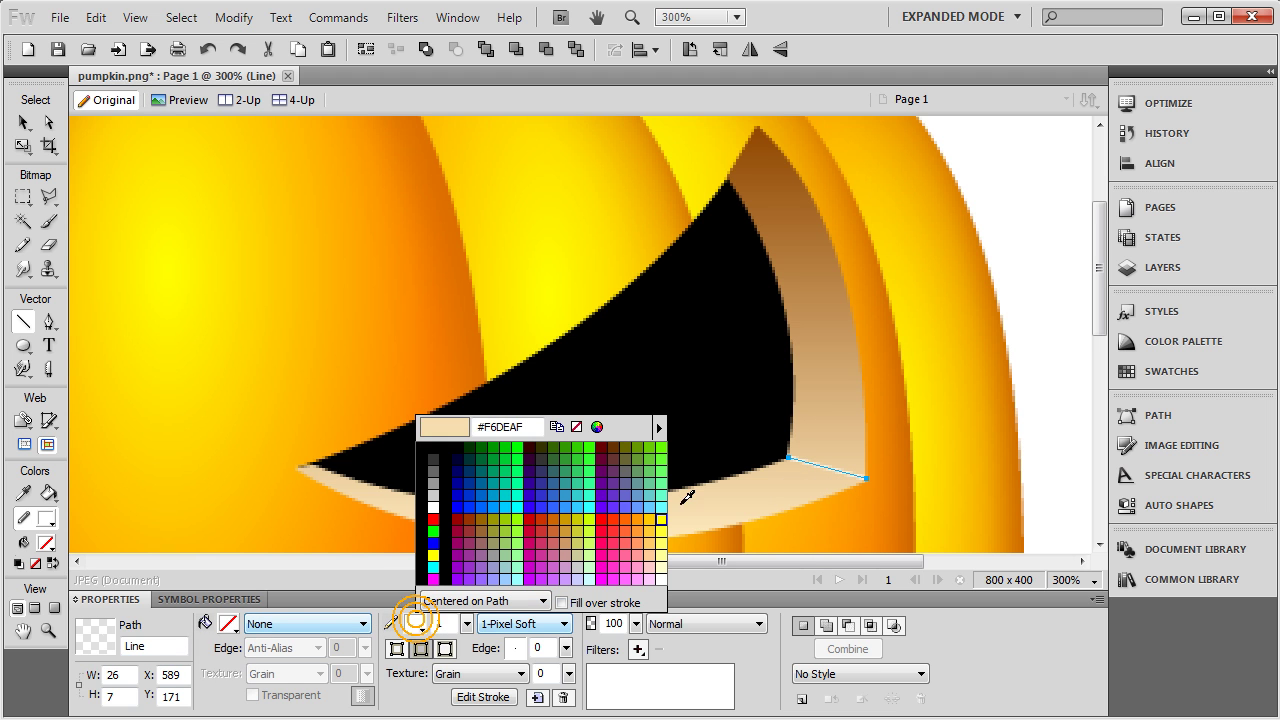
pyautogui.click(831, 407)
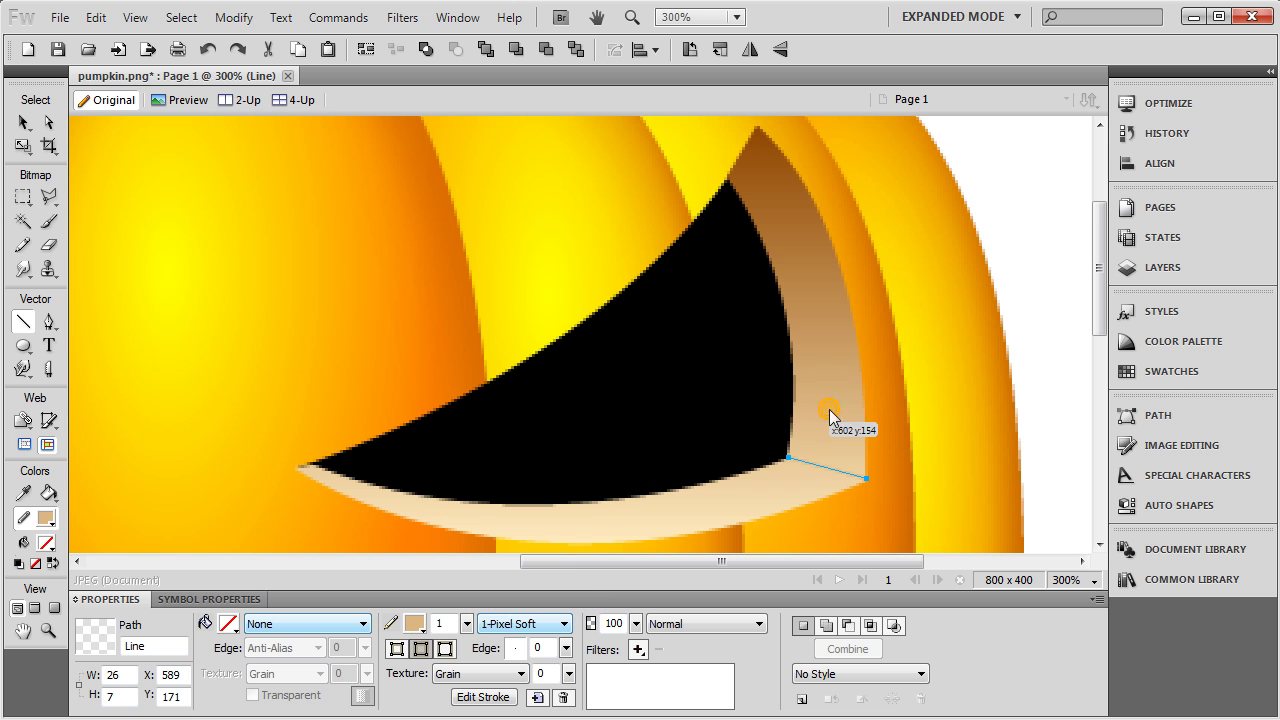
pyautogui.click(23, 122)
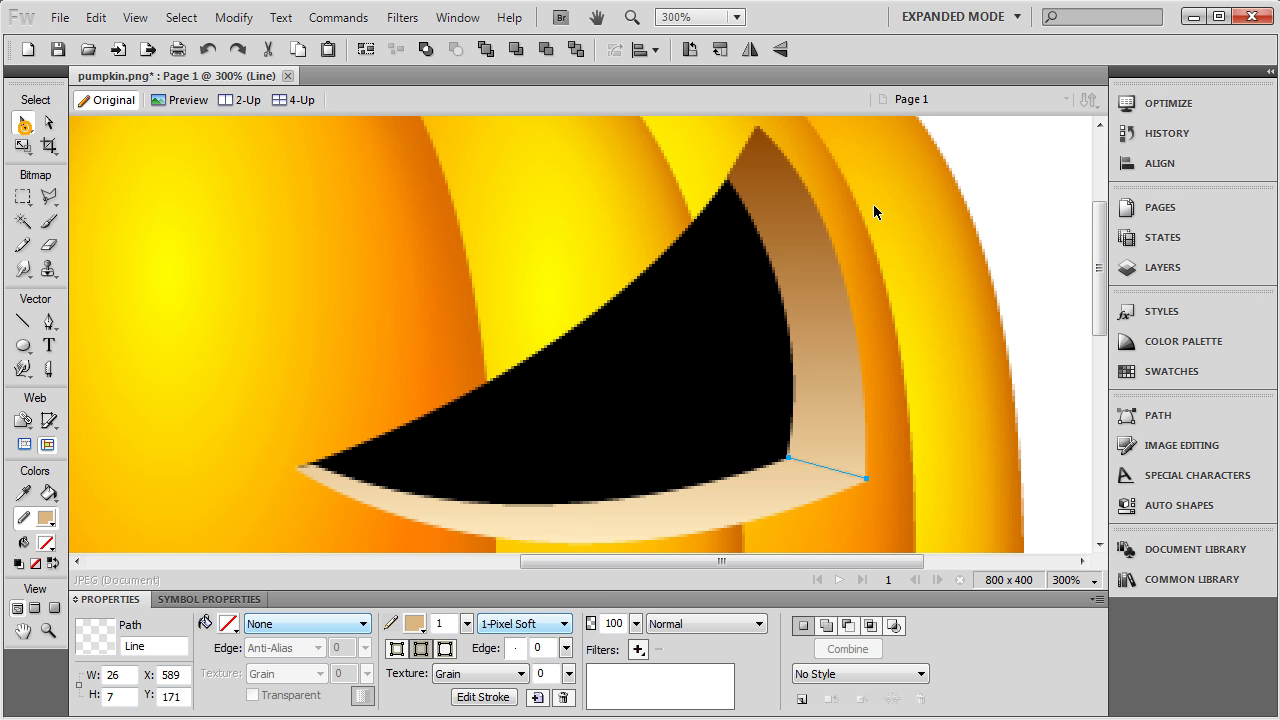
pyautogui.click(1023, 225)
pyautogui.hotkey('ctrl', '-')
pyautogui.hotkey('ctrl', '-')
pyautogui.hotkey('ctrl', '-')
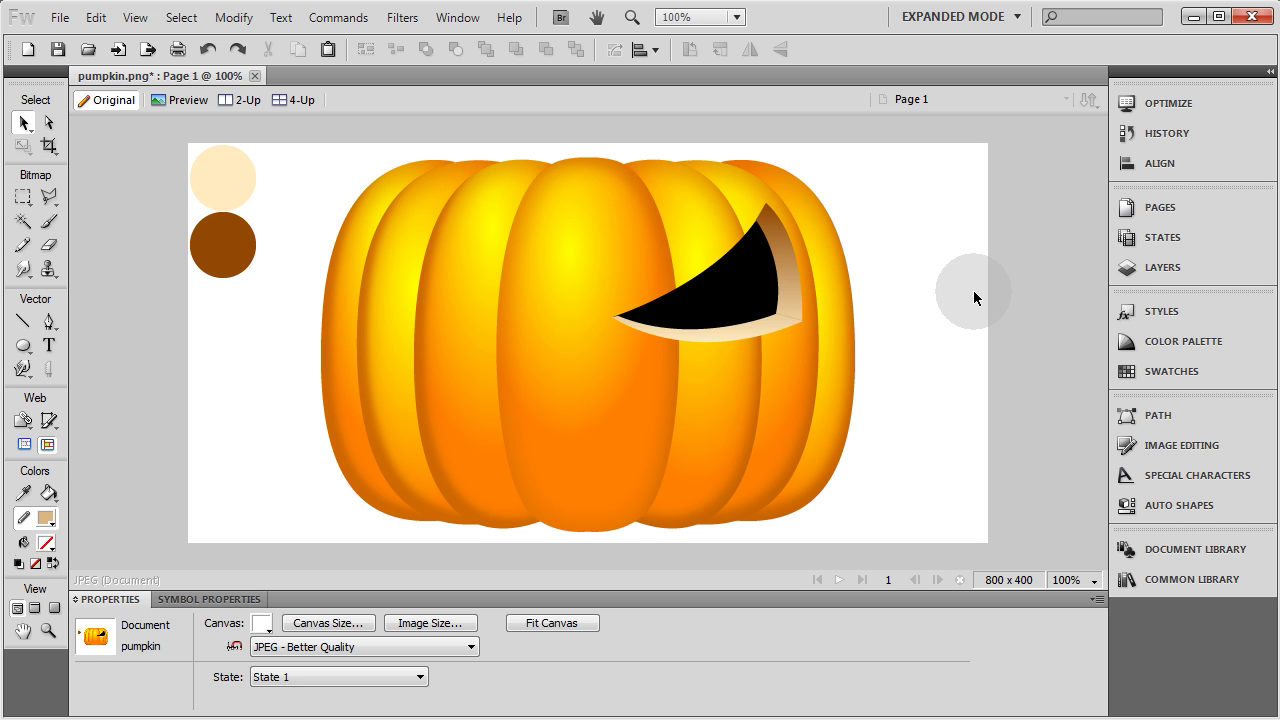
pyautogui.click(792, 319)
pyautogui.moveTo(792, 319); pyautogui.dragTo(916, 322)
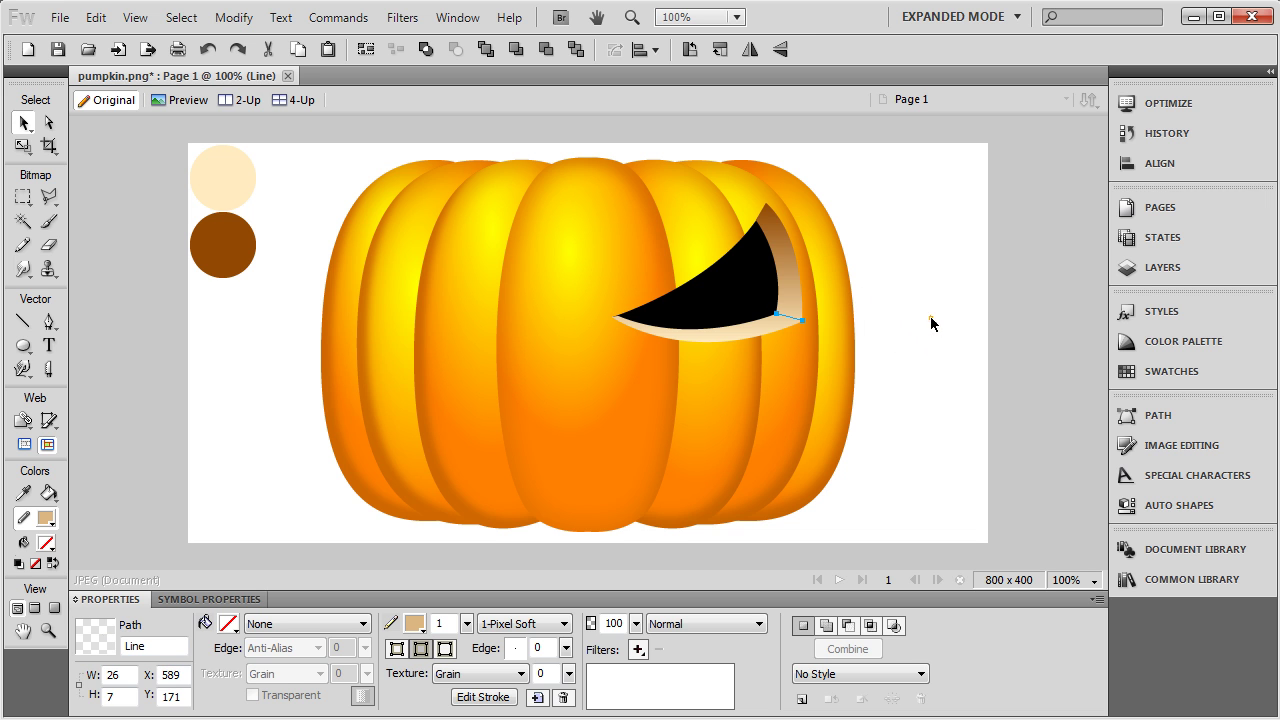
pyautogui.click(930, 321)
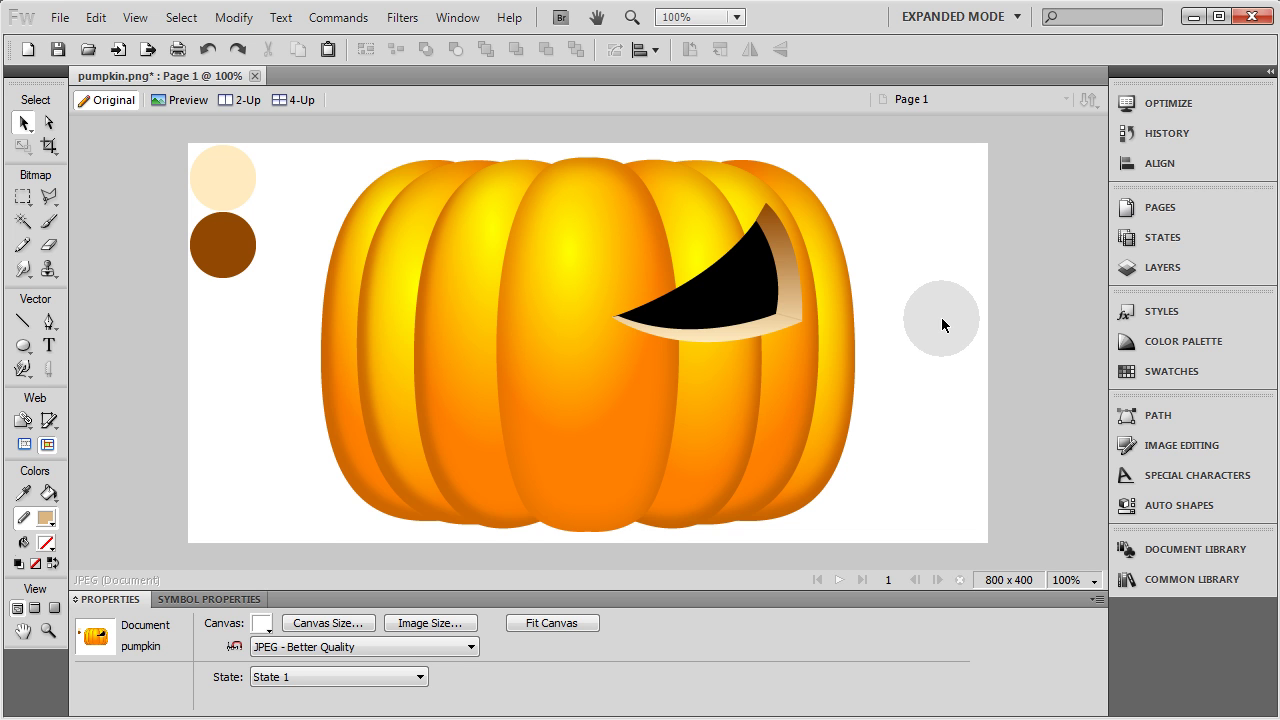
pyautogui.click(800, 338)
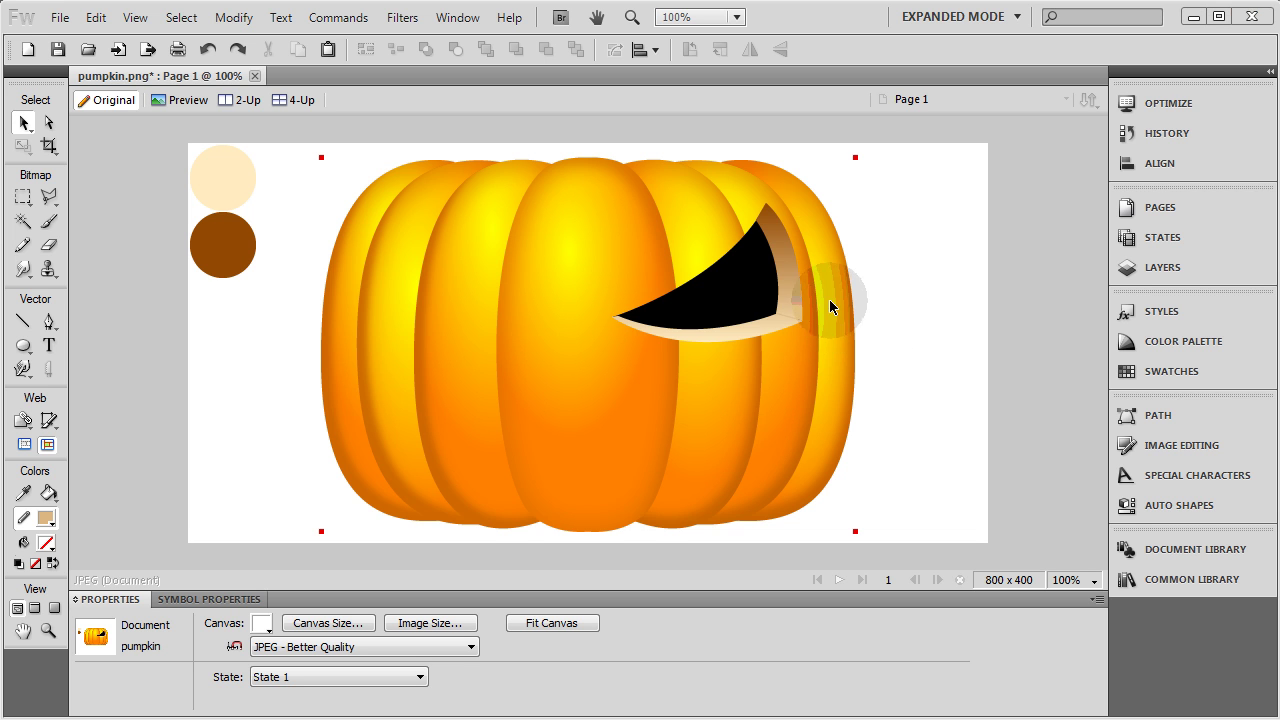
# Draw a circle about 51 px wide overlapping the black eye's slanted upper edge.
pyautogui.click(24, 346)
pyautogui.moveTo(24, 346); pyautogui.dragTo(100, 386)
pyautogui.moveTo(658, 258); pyautogui.dragTo(709, 310)
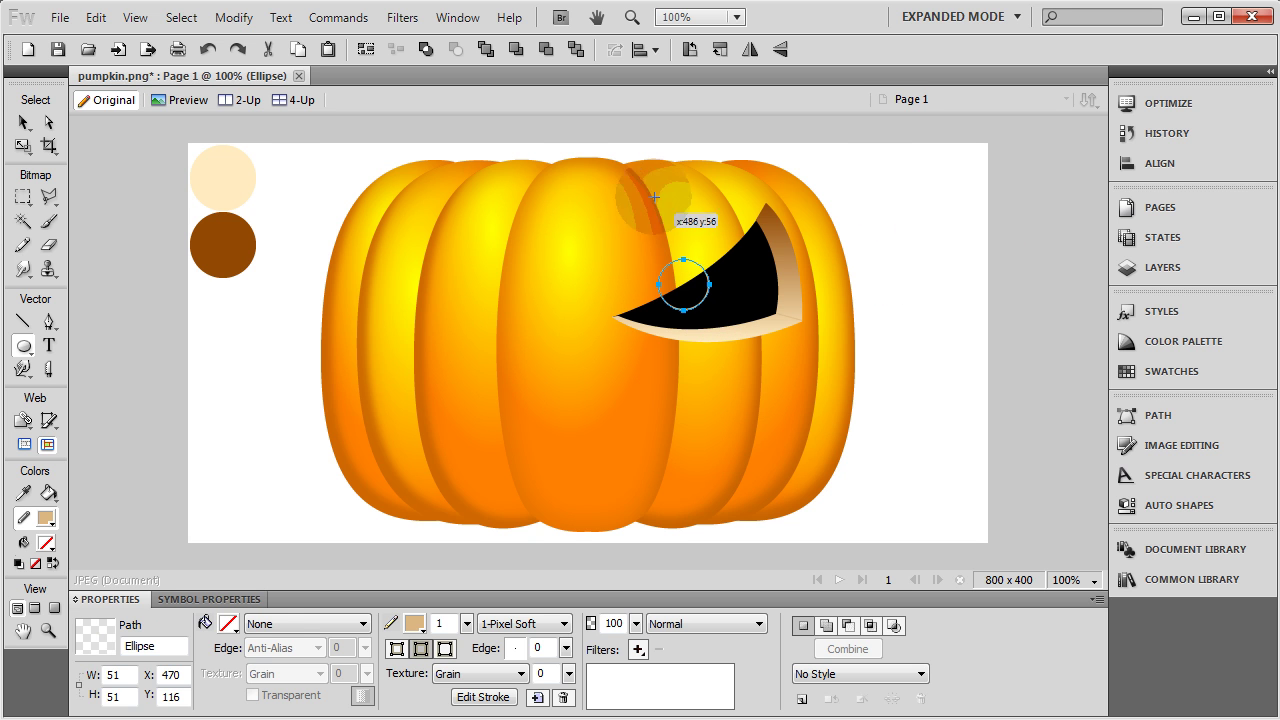
# Fill the circle on the eye with bright yellow sampled from the pumpkin rib above it, and remove its stroke.
pyautogui.click(228, 623)
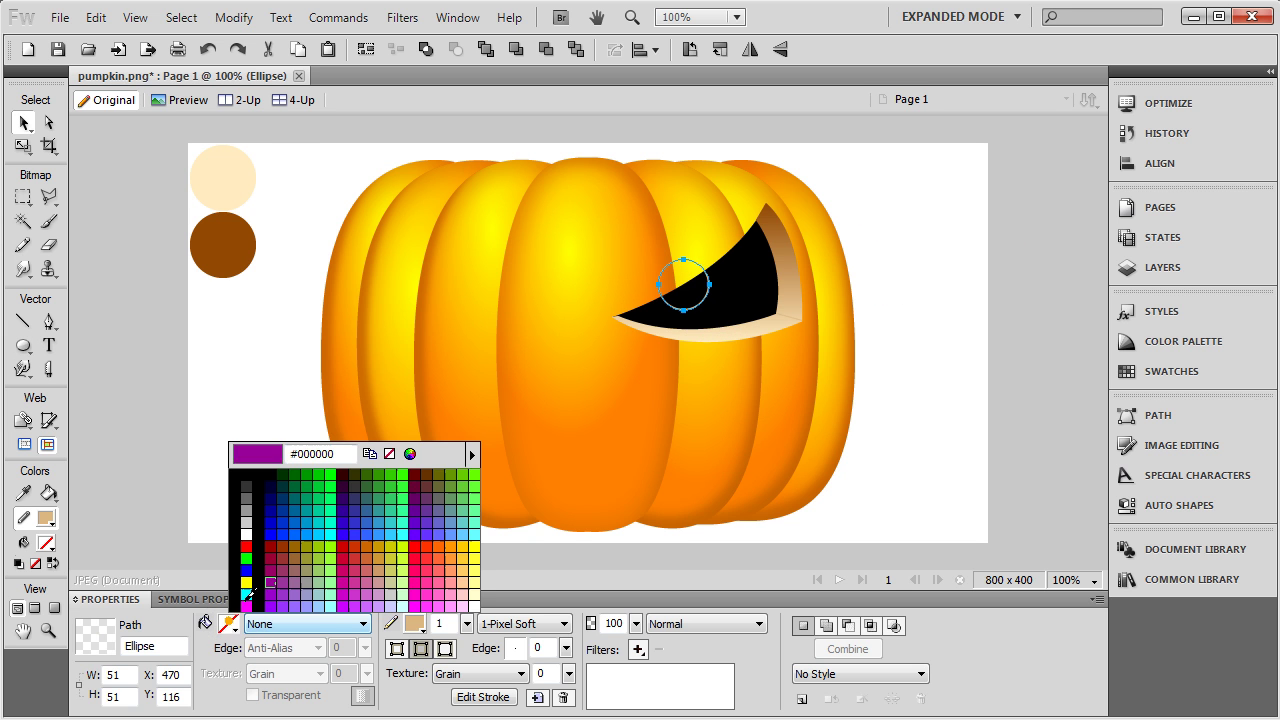
pyautogui.click(699, 241)
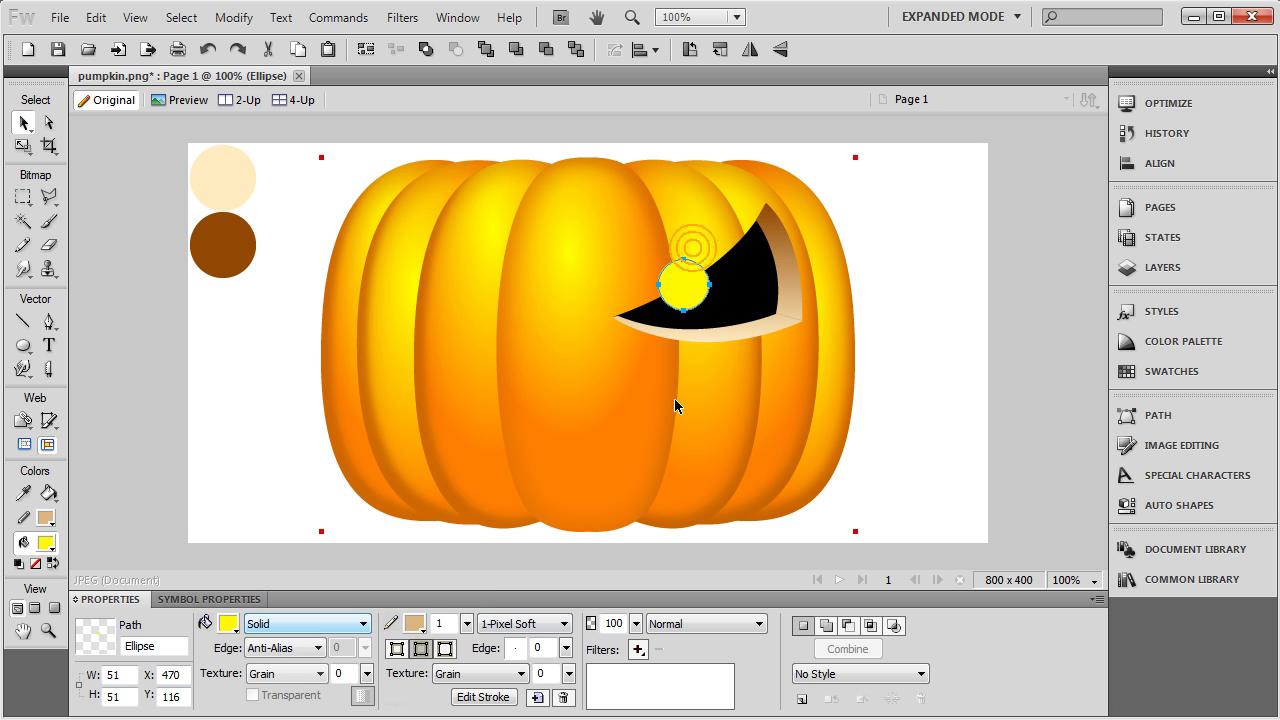
pyautogui.click(414, 623)
pyautogui.click(576, 427)
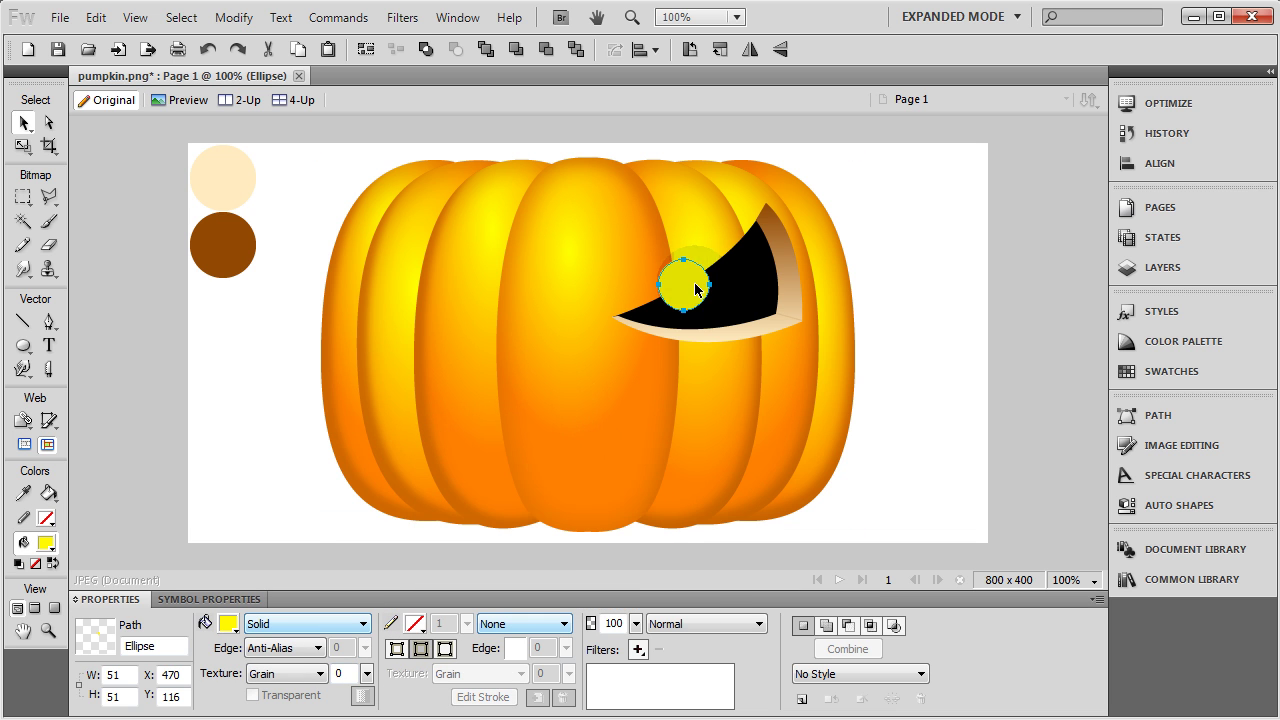
# Move the yellow circle slightly down and right over the eye's upper edge, to X 473, Y 123.
pyautogui.moveTo(697, 298); pyautogui.dragTo(694, 290)
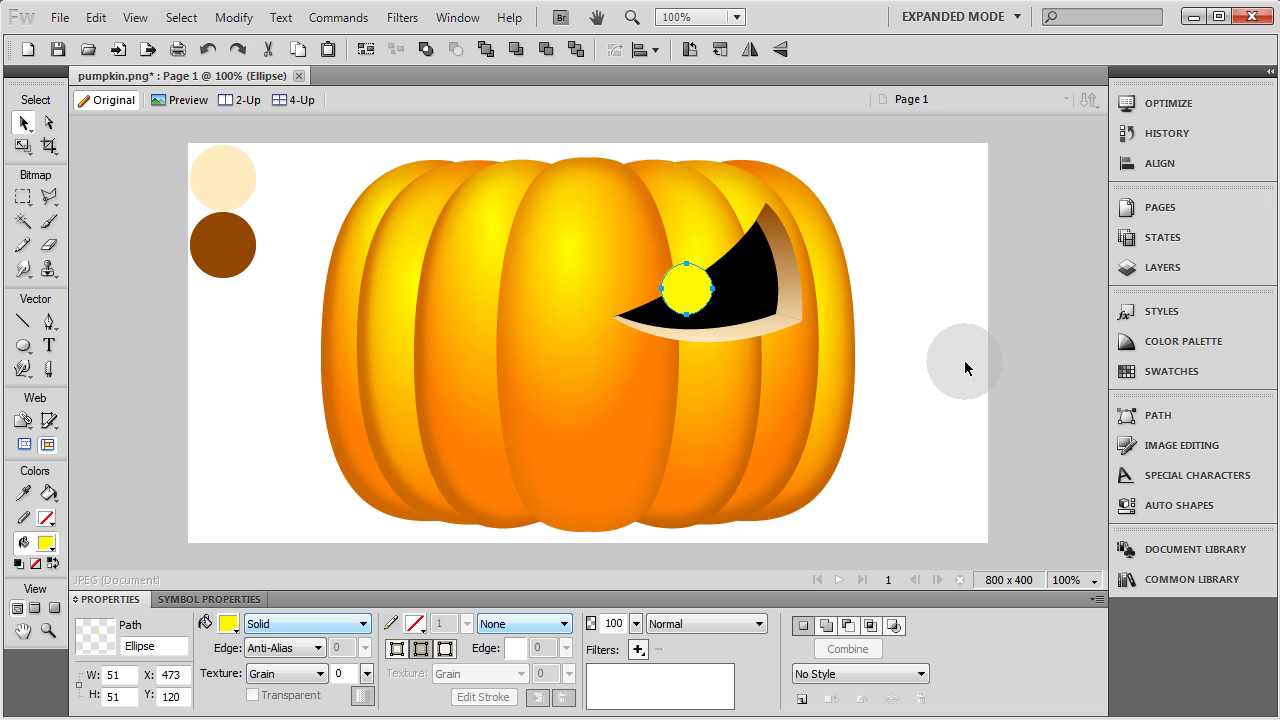
pyautogui.press('Down')
pyautogui.press('Down')
pyautogui.press('Left')
pyautogui.press('Left')
pyautogui.press('Down')
pyautogui.press('Down')
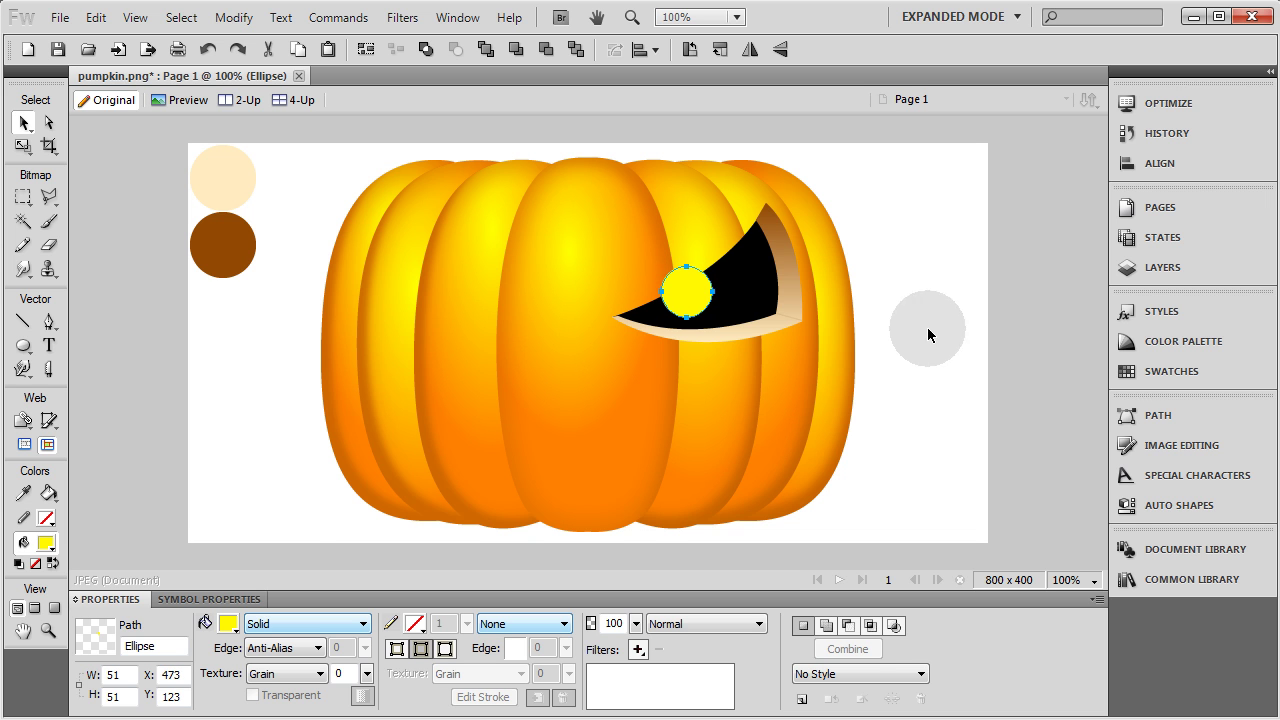
# Punch the yellow circle out of the black eye shape to cut a round notch, and deselect it.
pyautogui.keyDown('shift'); pyautogui.click(740, 288); pyautogui.keyUp('shift')
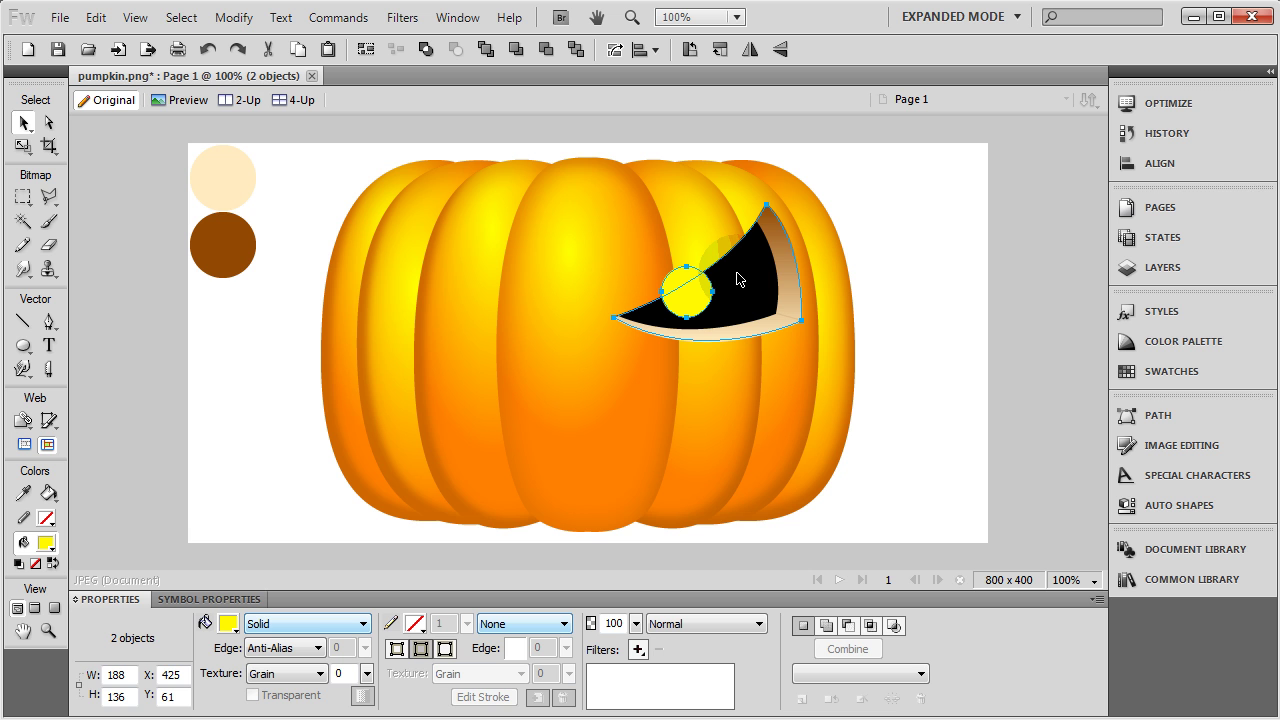
pyautogui.click(240, 17)
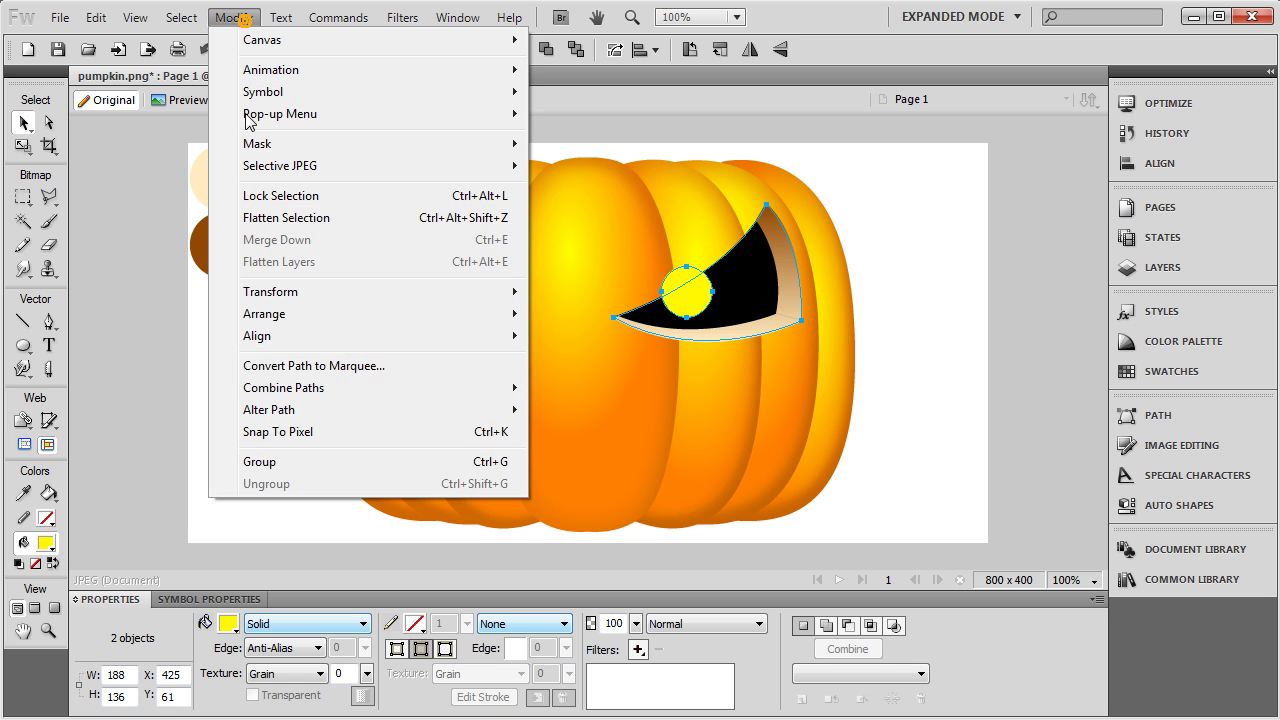
pyautogui.moveTo(285, 387)
pyautogui.click(576, 484)
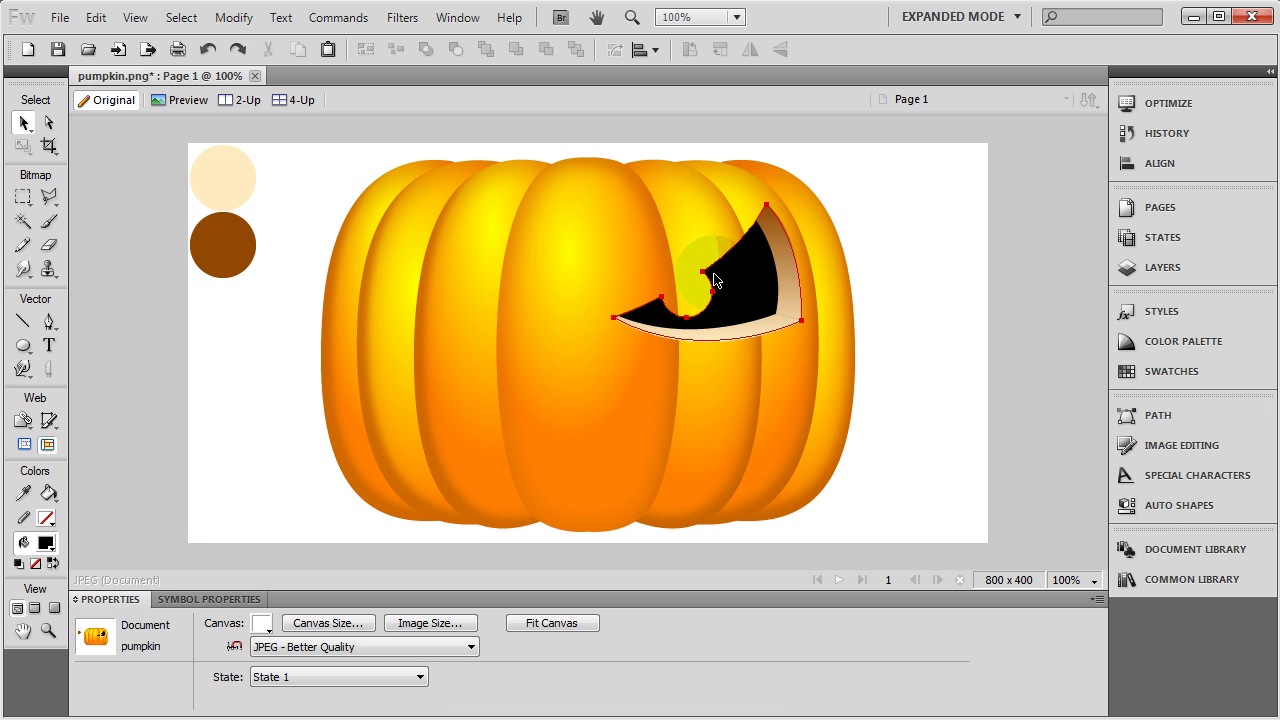
pyautogui.click(883, 268)
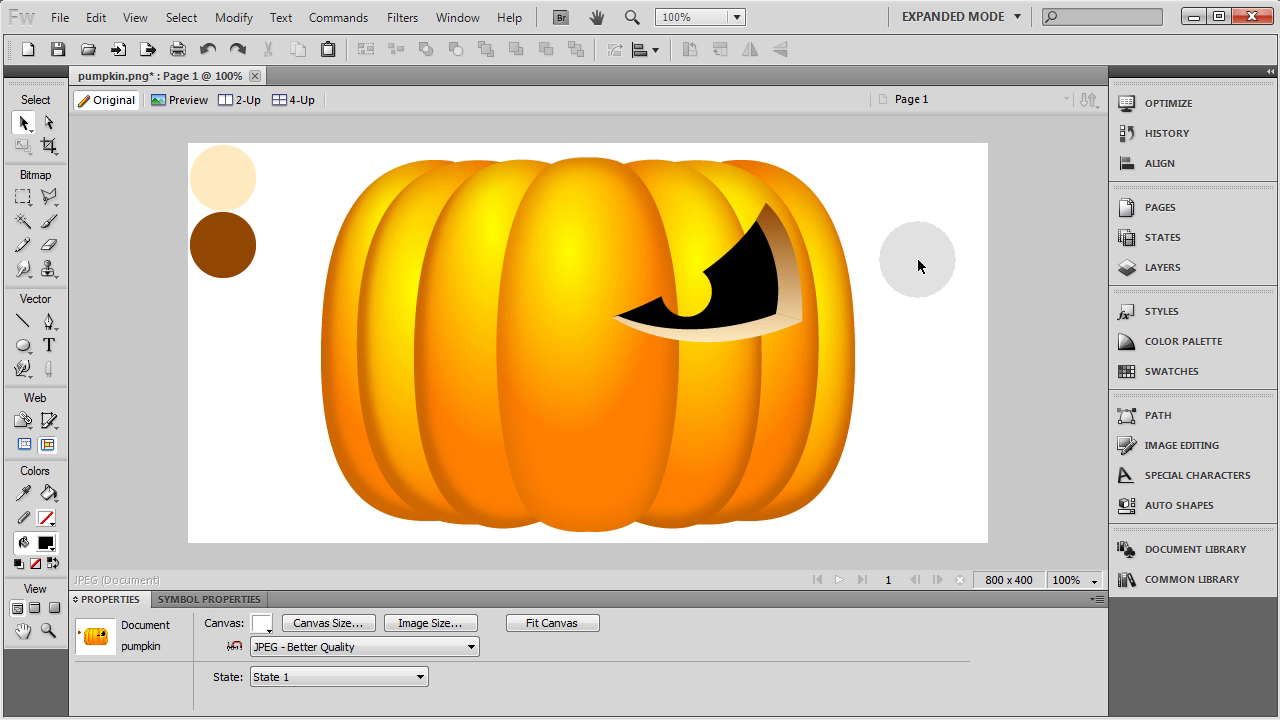
# Add a Drop Shadow filter to the black eye shape with distance 3 and angle 120.
pyautogui.click(762, 292)
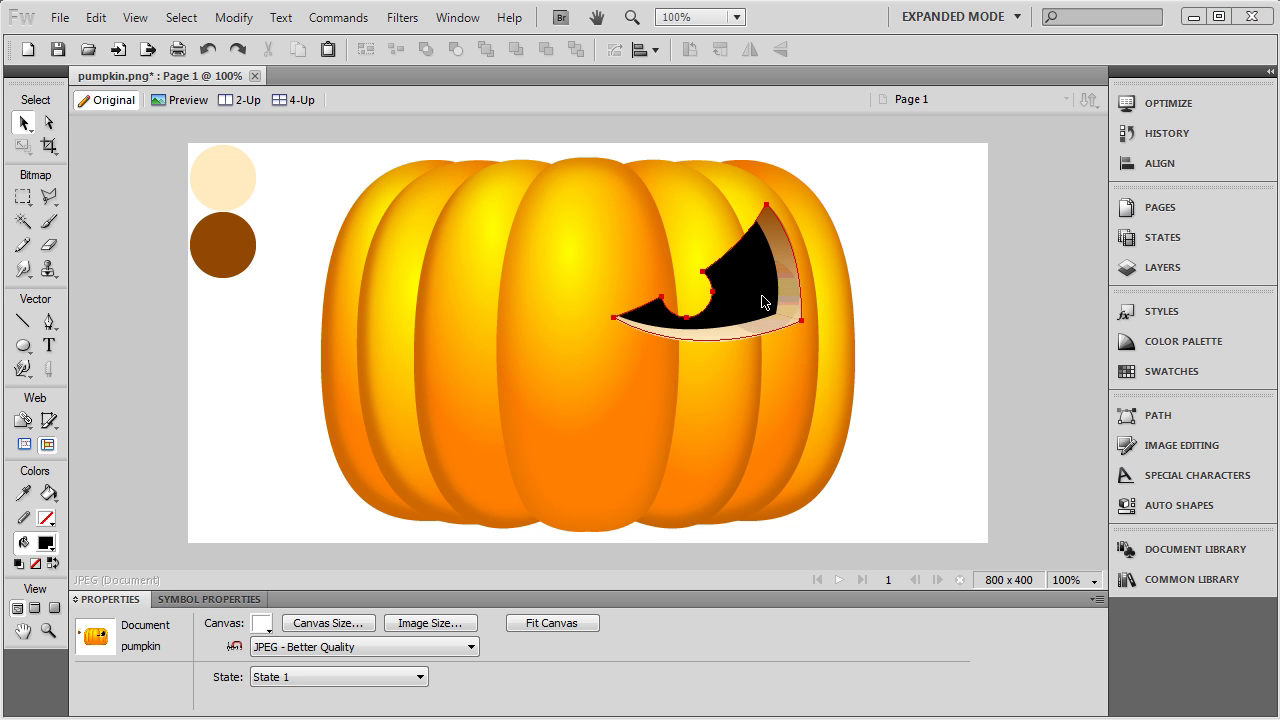
pyautogui.click(753, 282)
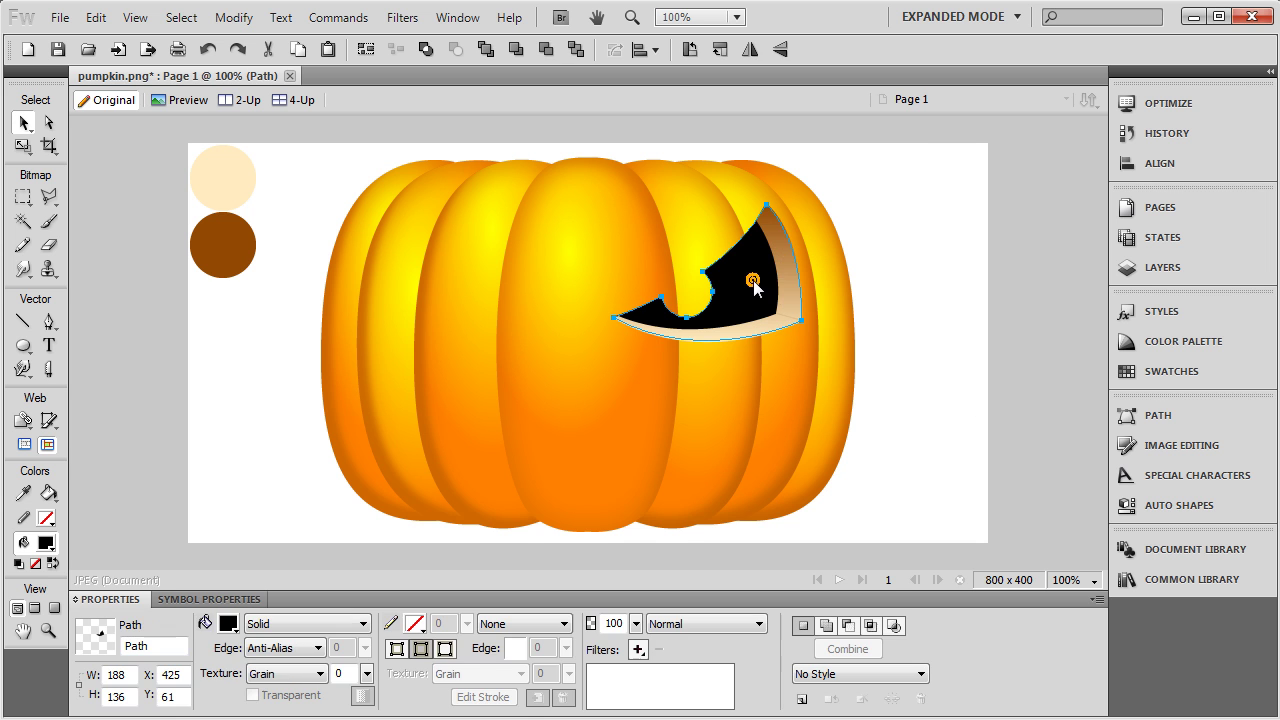
pyautogui.click(637, 649)
pyautogui.moveTo(727, 590)
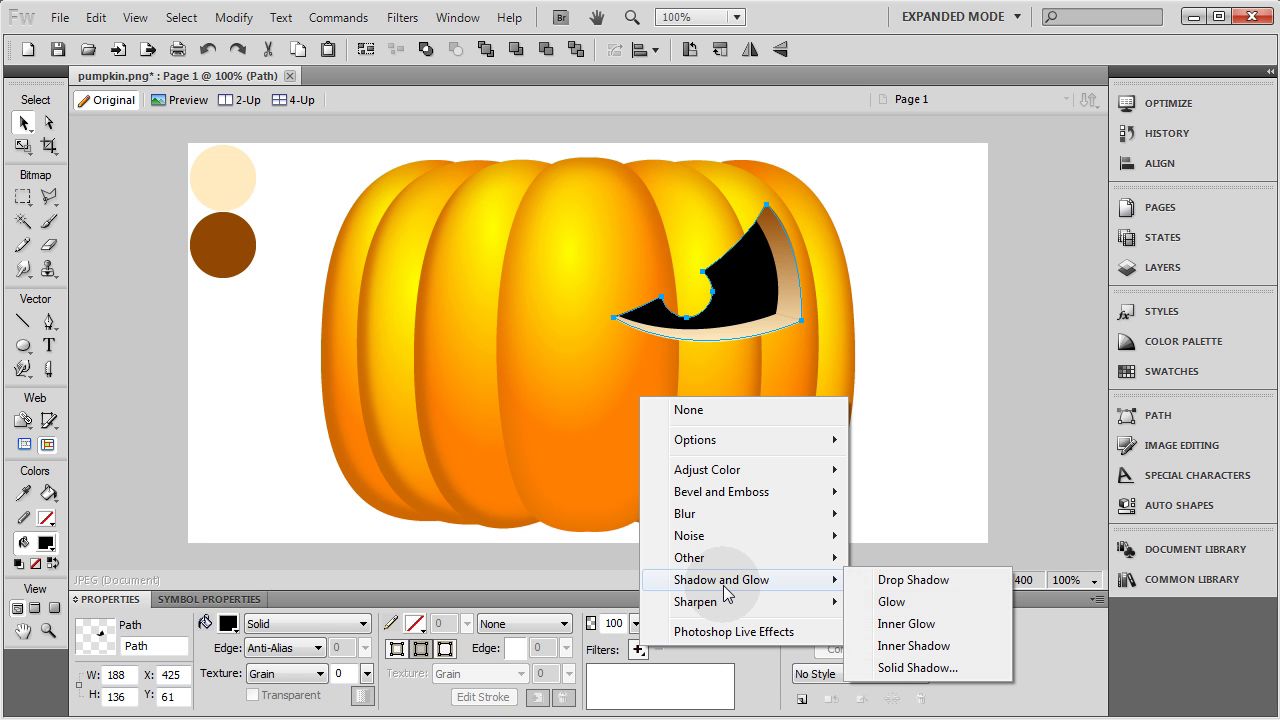
pyautogui.click(916, 581)
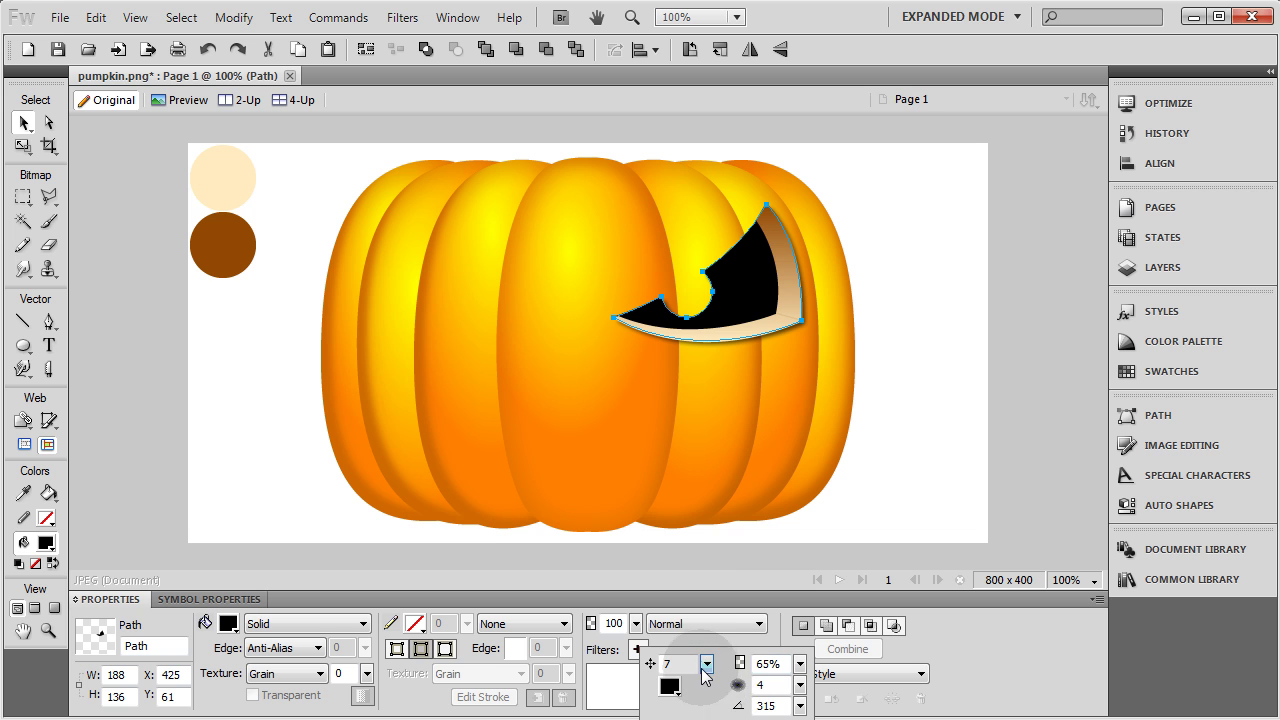
pyautogui.moveTo(706, 664); pyautogui.dragTo(710, 670)
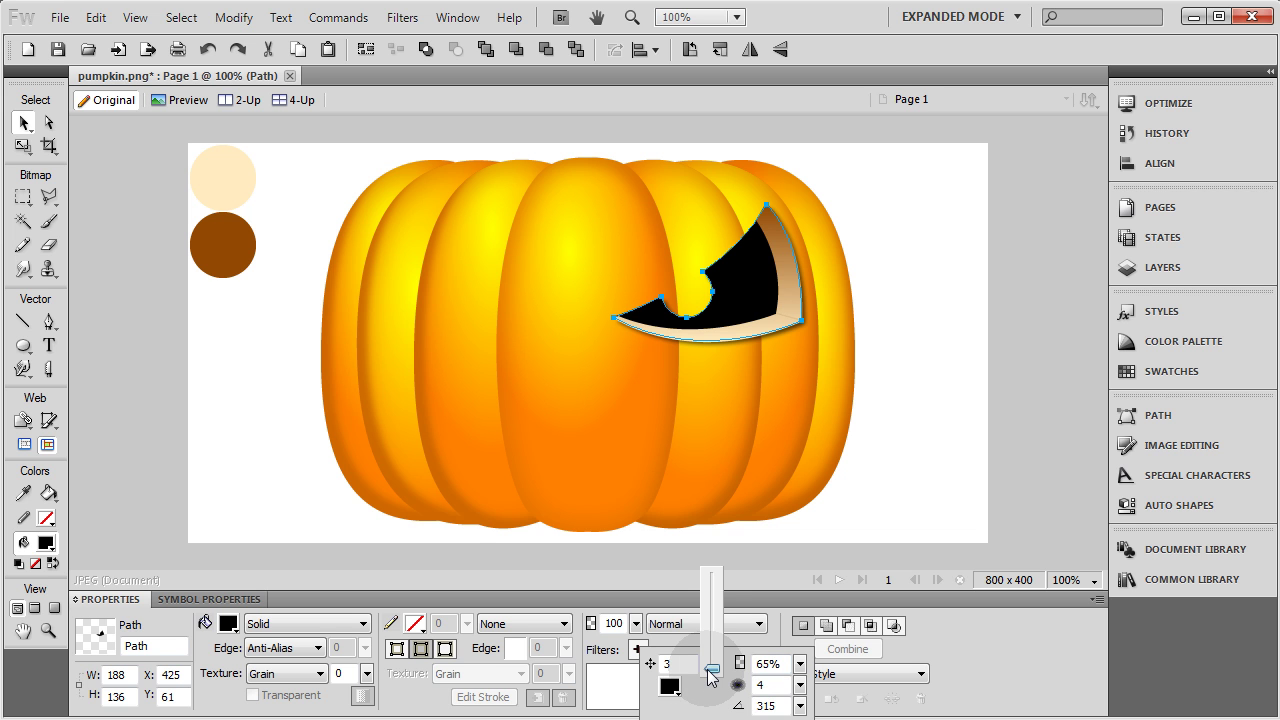
pyautogui.click(800, 705)
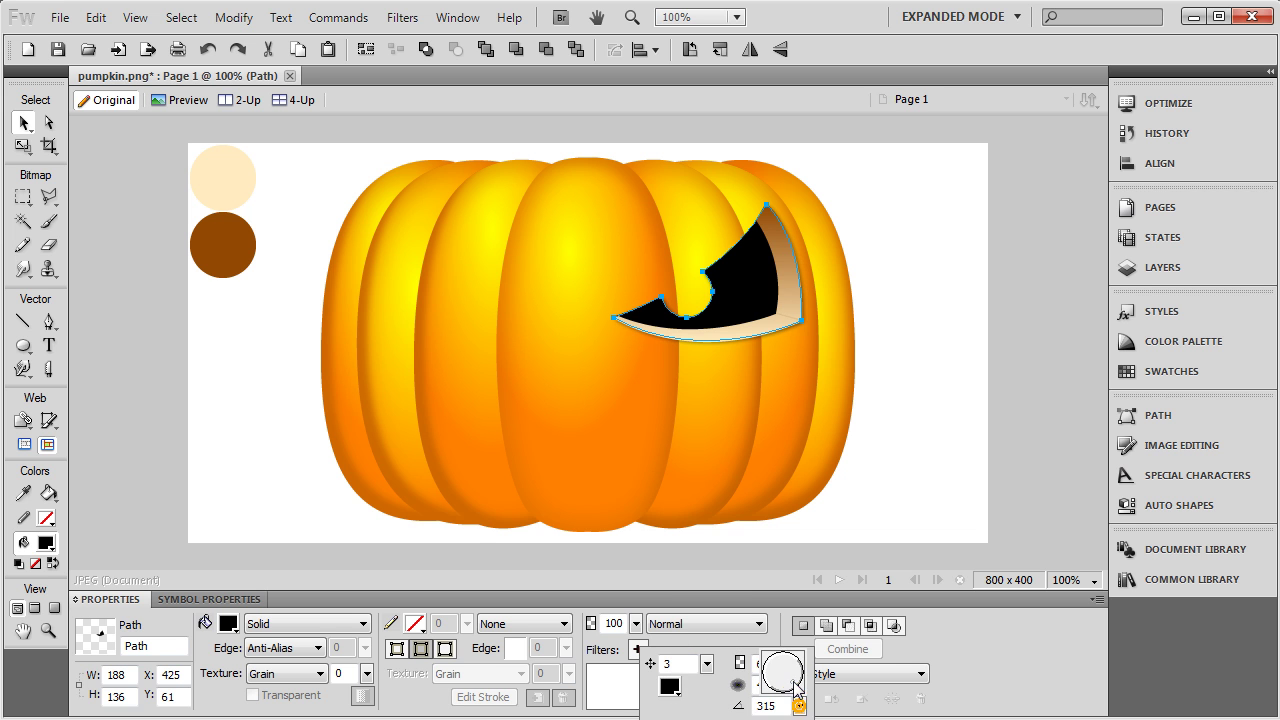
pyautogui.moveTo(770, 648); pyautogui.dragTo(765, 640)
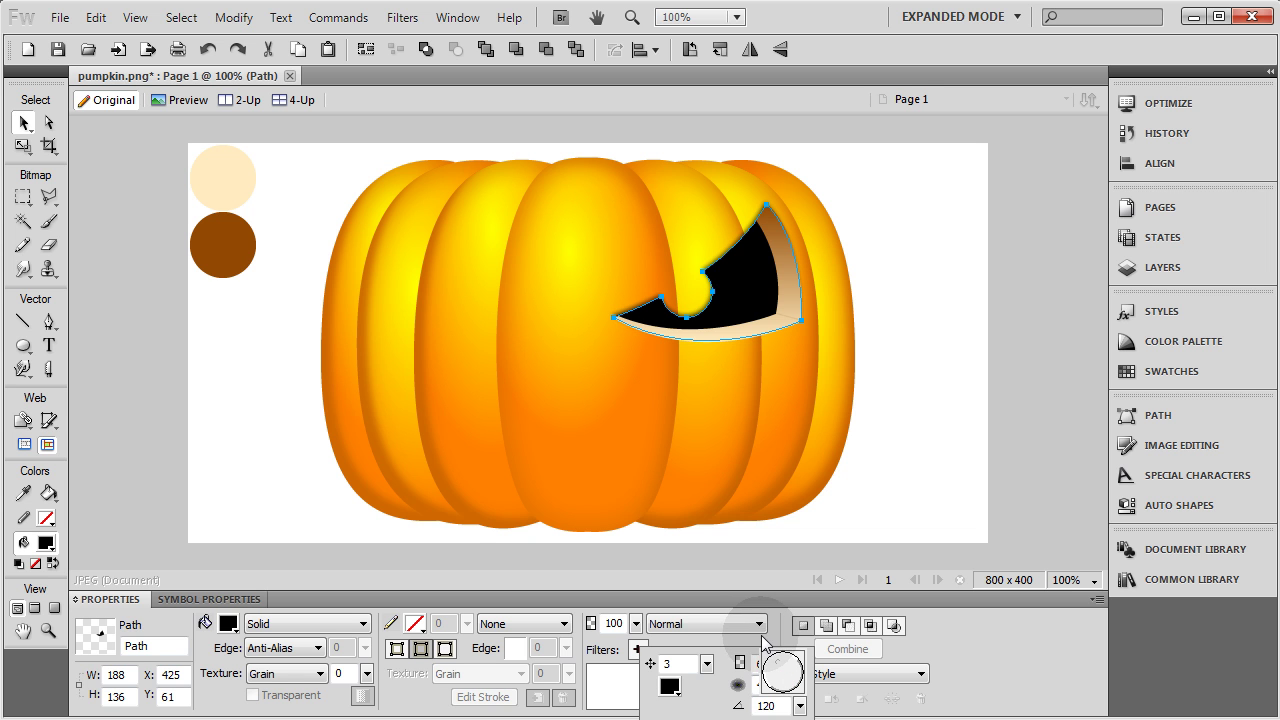
pyautogui.click(907, 490)
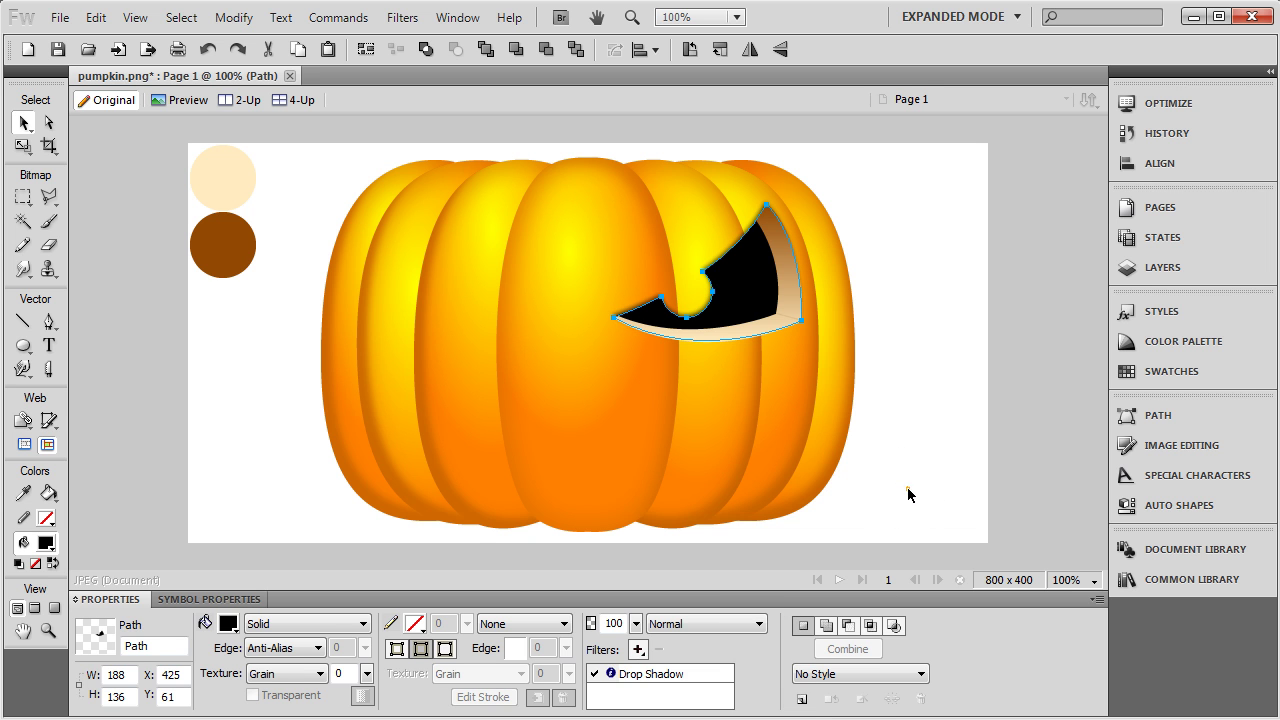
pyautogui.click(974, 399)
# Set the eye's drop shadow to 57% opacity and softness 3.
pyautogui.click(727, 227)
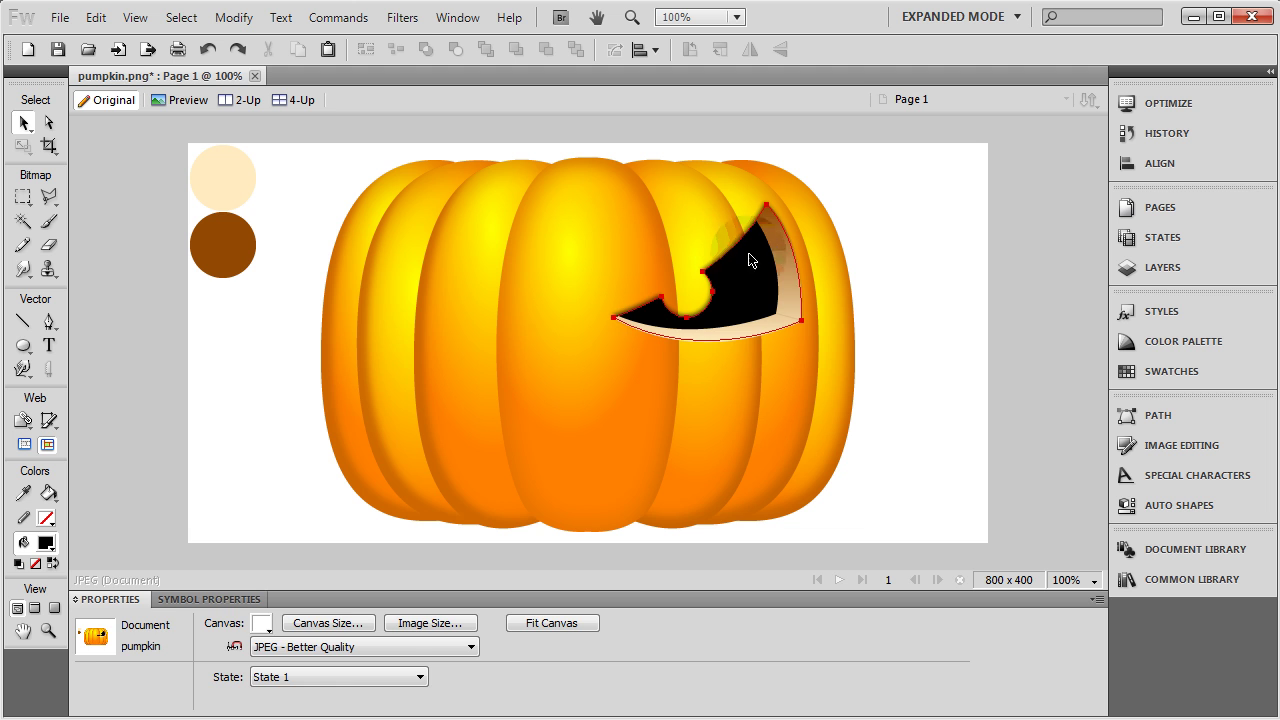
pyautogui.doubleClick(655, 675)
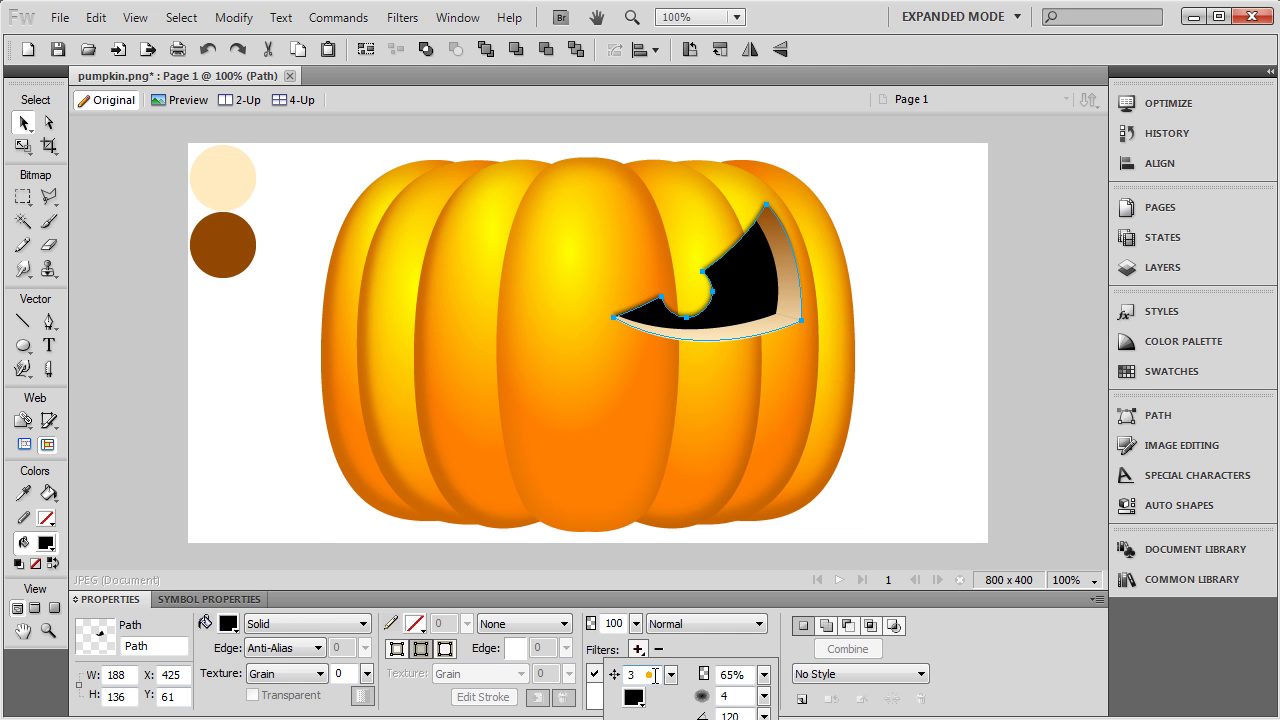
pyautogui.click(765, 676)
pyautogui.moveTo(768, 681); pyautogui.dragTo(762, 705)
pyautogui.click(763, 700)
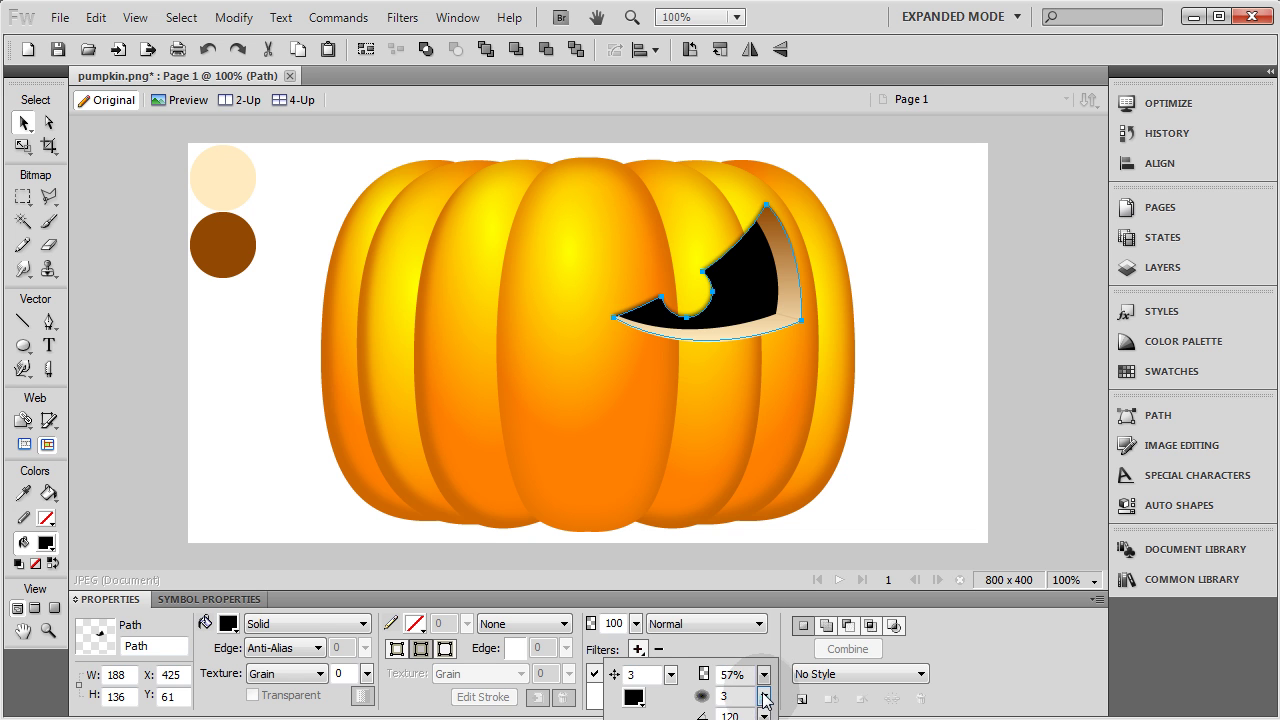
pyautogui.click(832, 530)
pyautogui.click(884, 466)
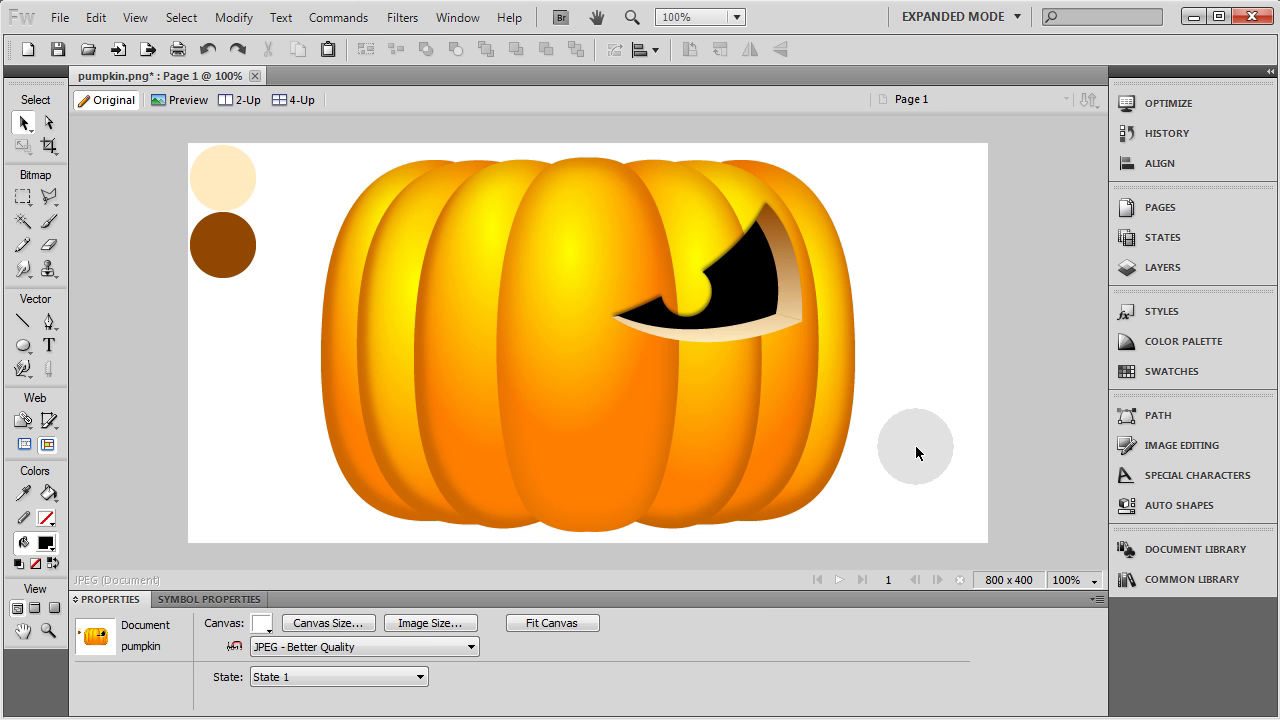
# Set the eye's drop shadow angle to 107 and shorten its distance.
pyautogui.click(795, 300)
pyautogui.click(652, 670)
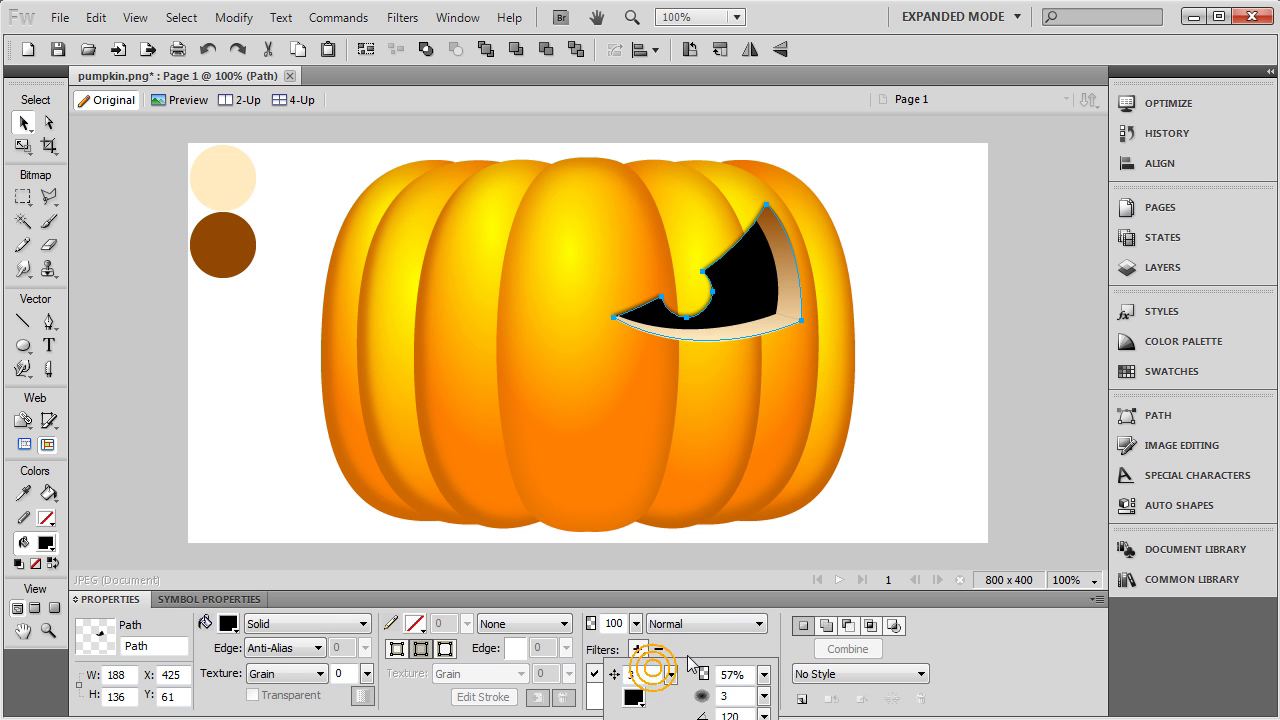
pyautogui.click(746, 680)
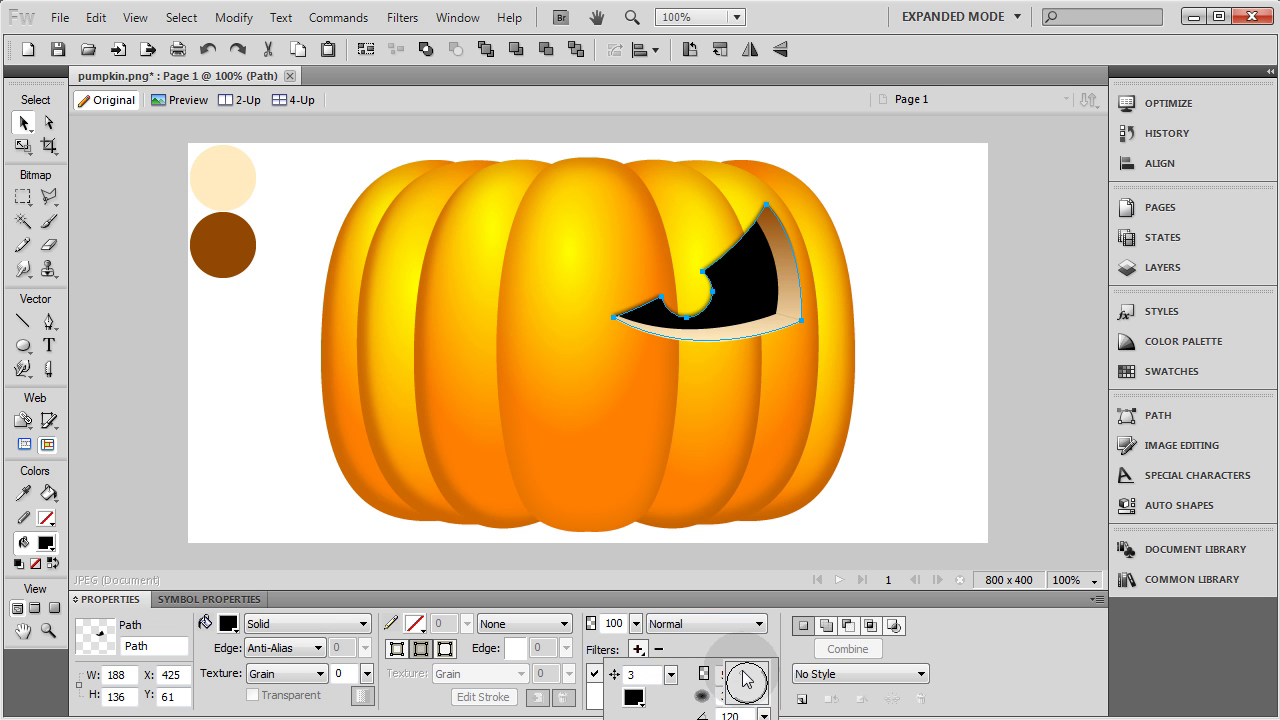
pyautogui.moveTo(746, 680); pyautogui.dragTo(673, 683)
pyautogui.click(671, 676)
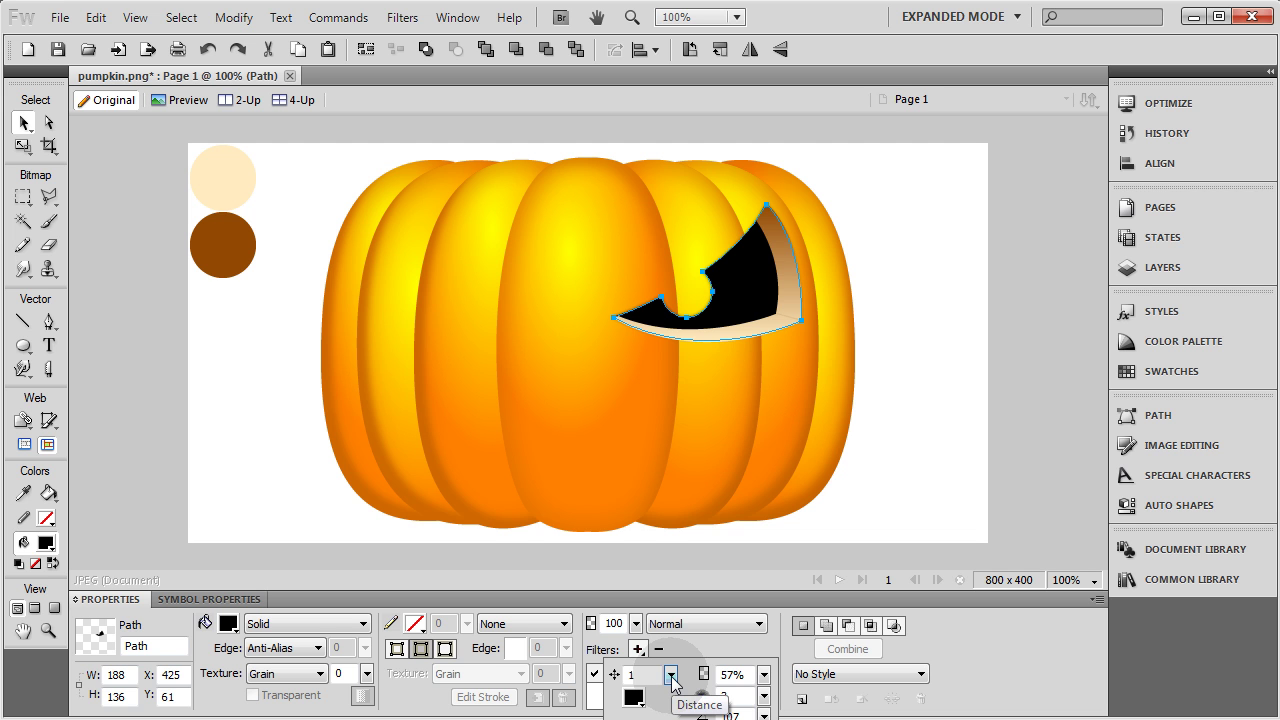
pyautogui.click(612, 674)
pyautogui.moveTo(672, 677); pyautogui.dragTo(672, 683)
pyautogui.click(882, 592)
pyautogui.click(956, 393)
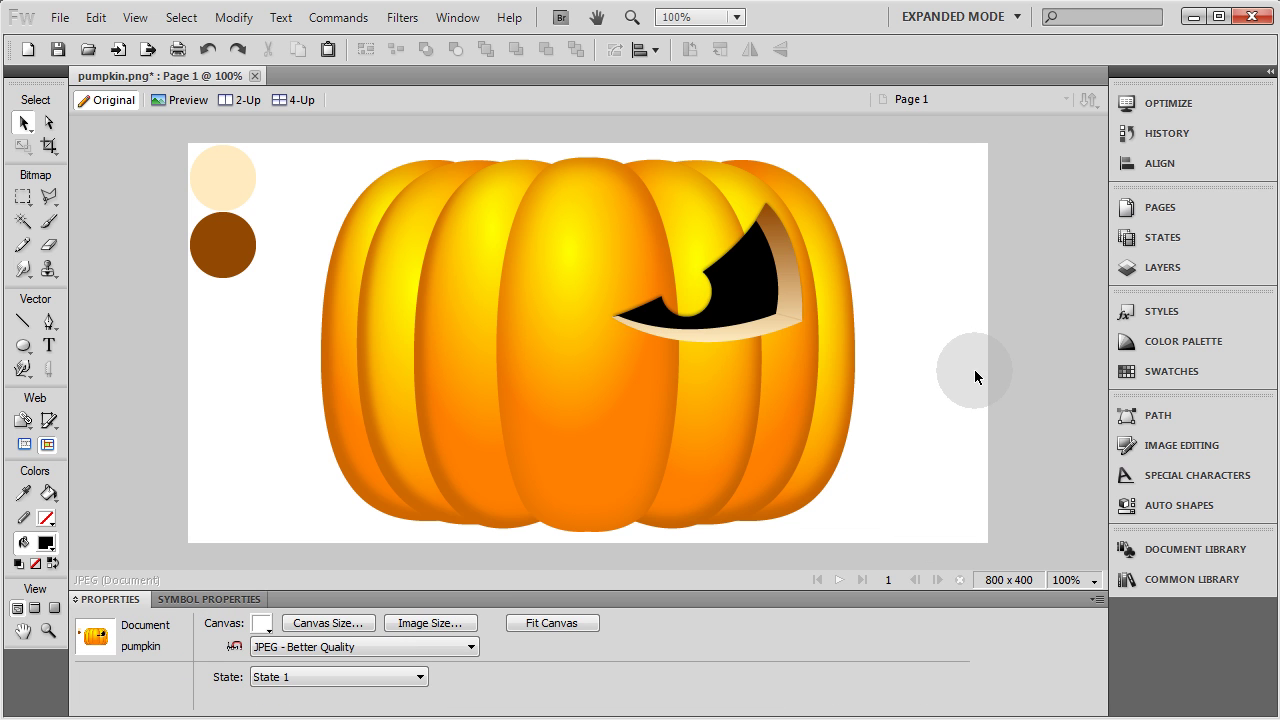
# Turn the eye's drop shadow off and back on to compare the eye with and without it.
pyautogui.click(752, 280)
pyautogui.click(880, 275)
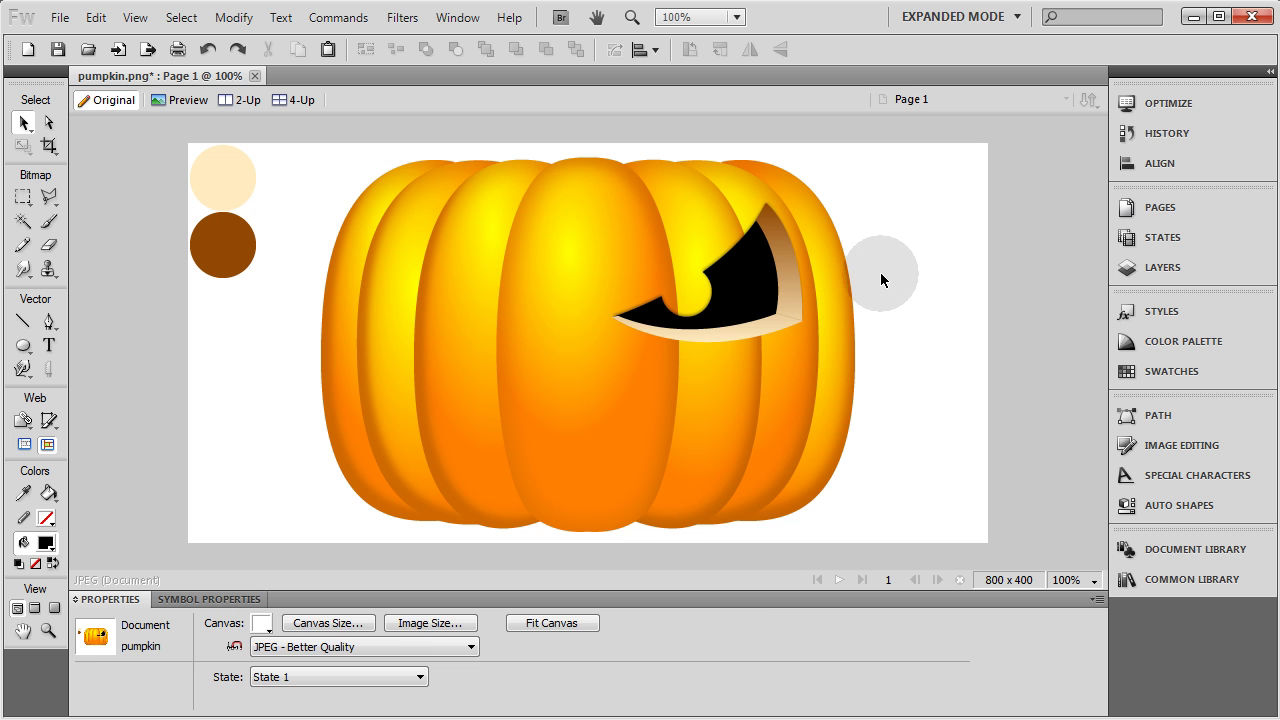
pyautogui.click(750, 288)
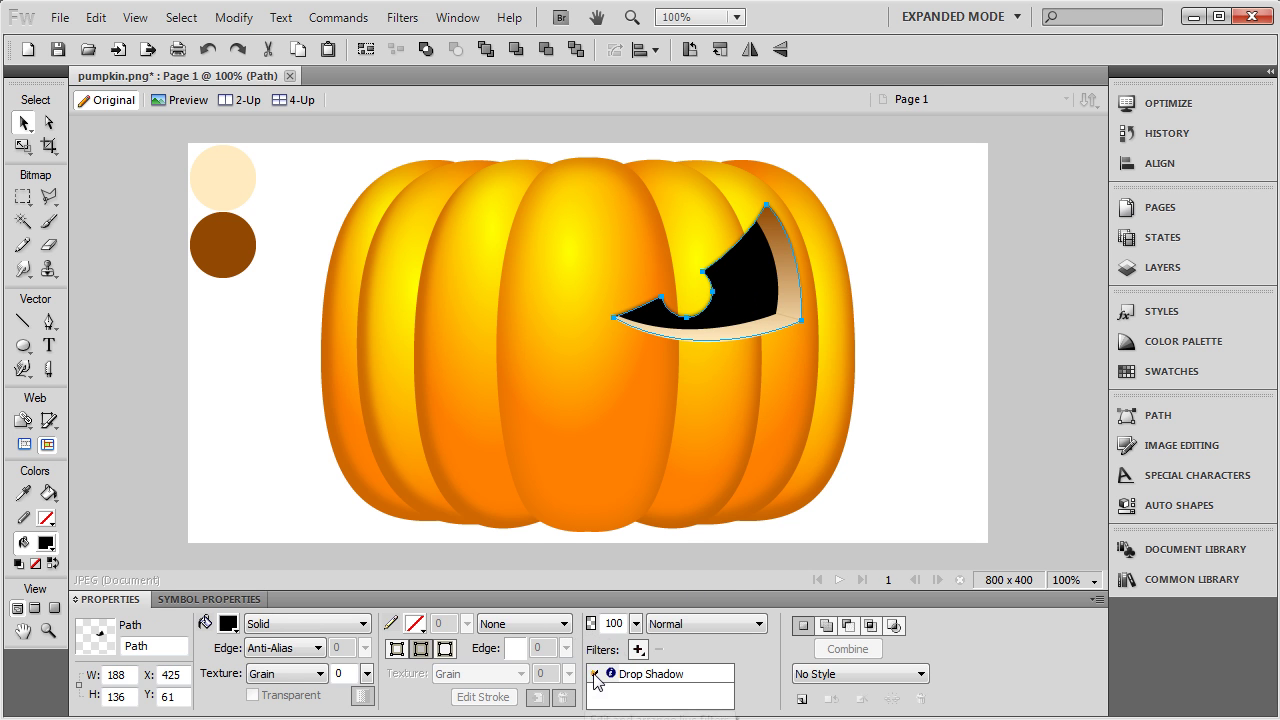
pyautogui.click(869, 389)
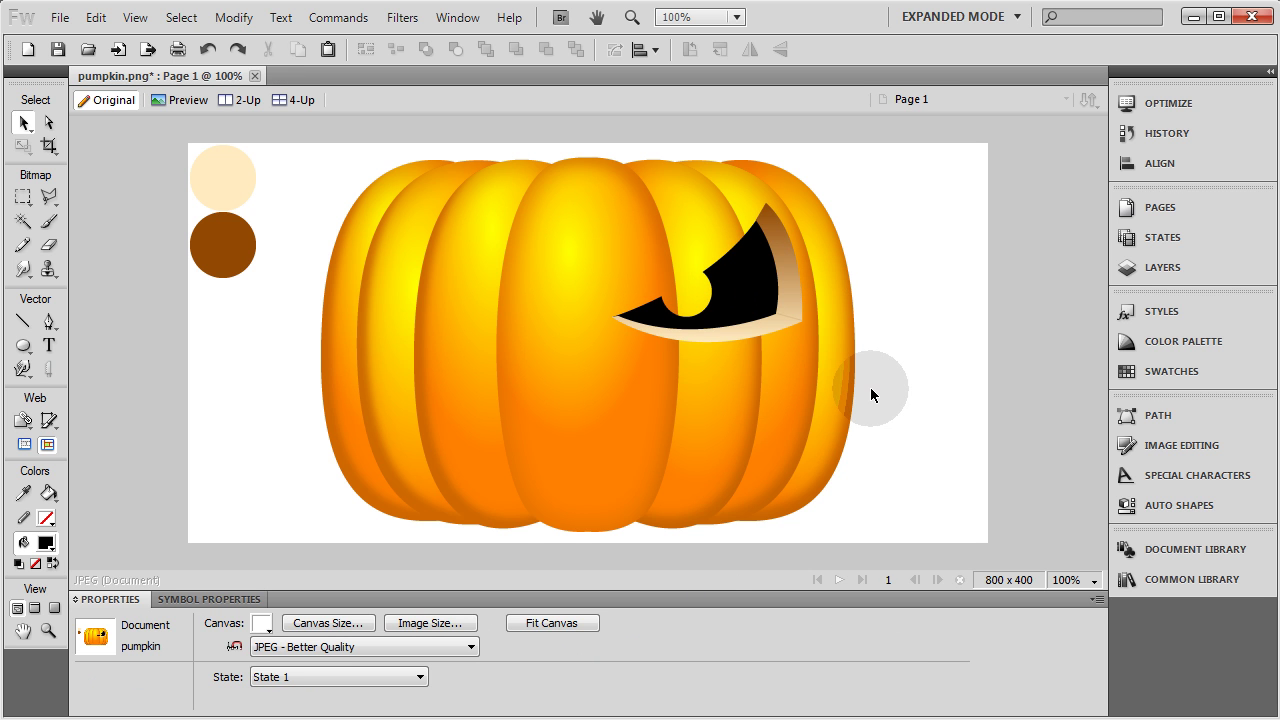
pyautogui.click(943, 295)
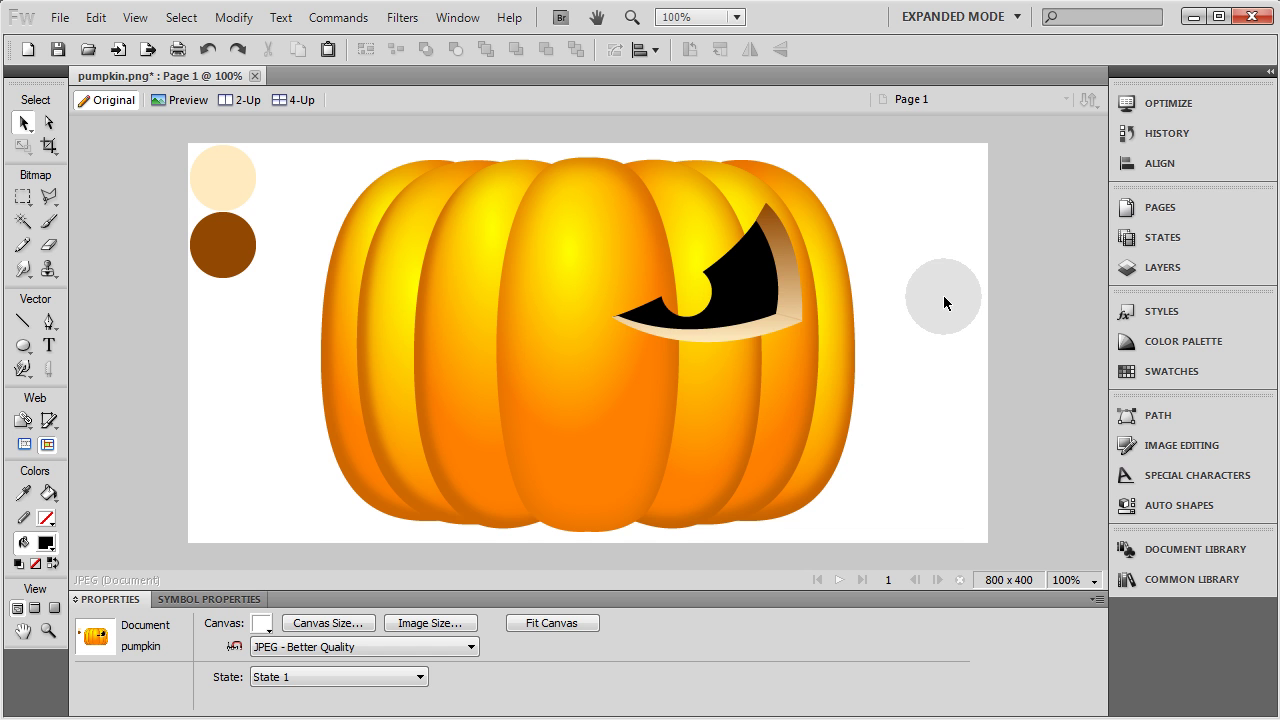
pyautogui.click(737, 304)
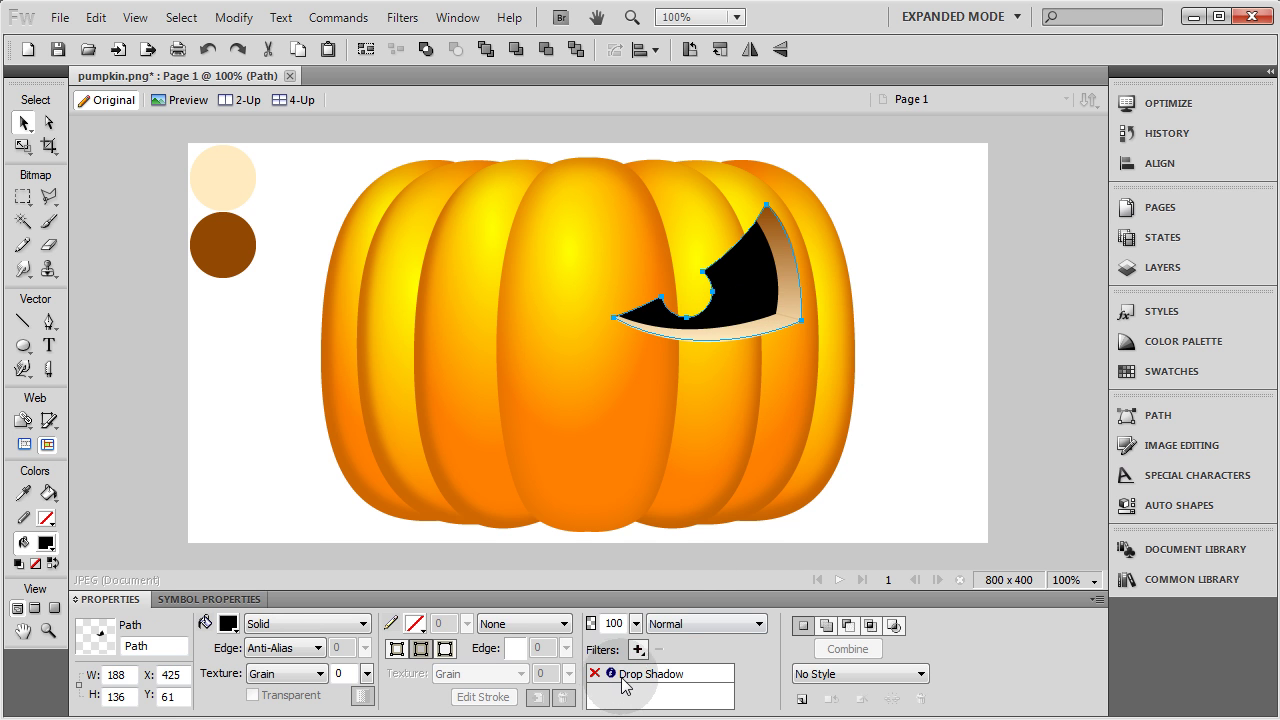
pyautogui.click(914, 380)
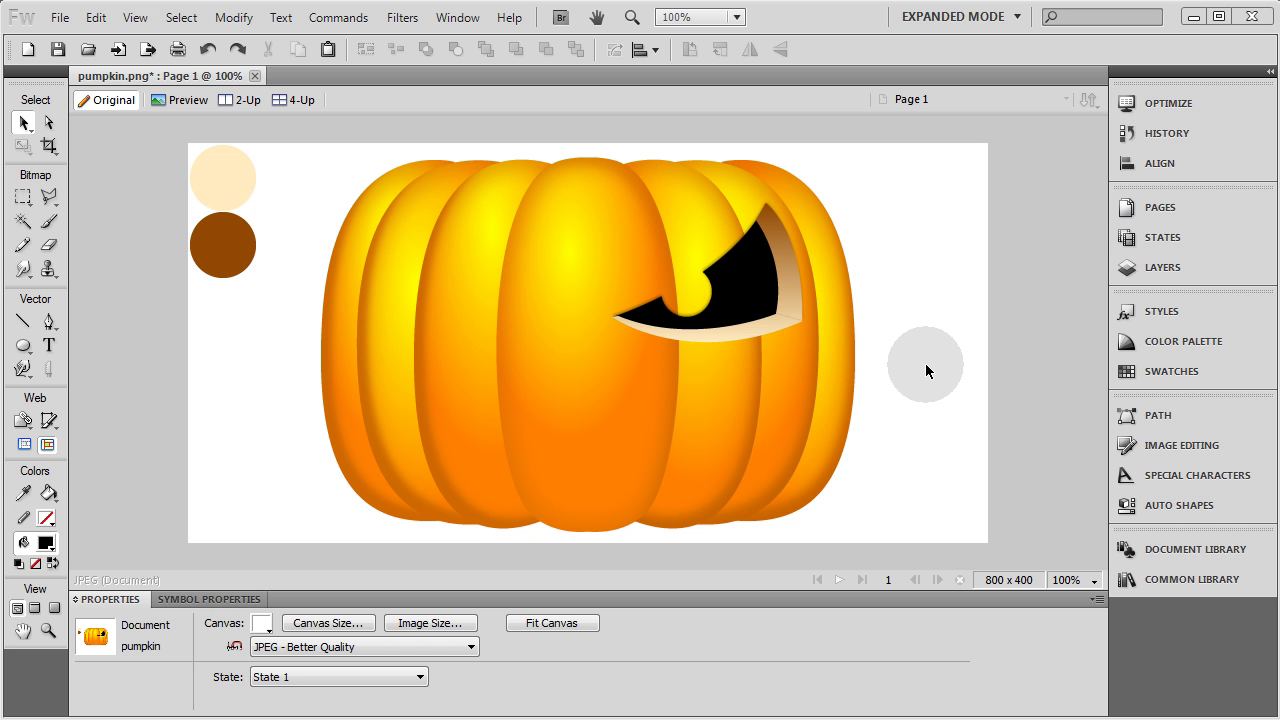
pyautogui.click(760, 296)
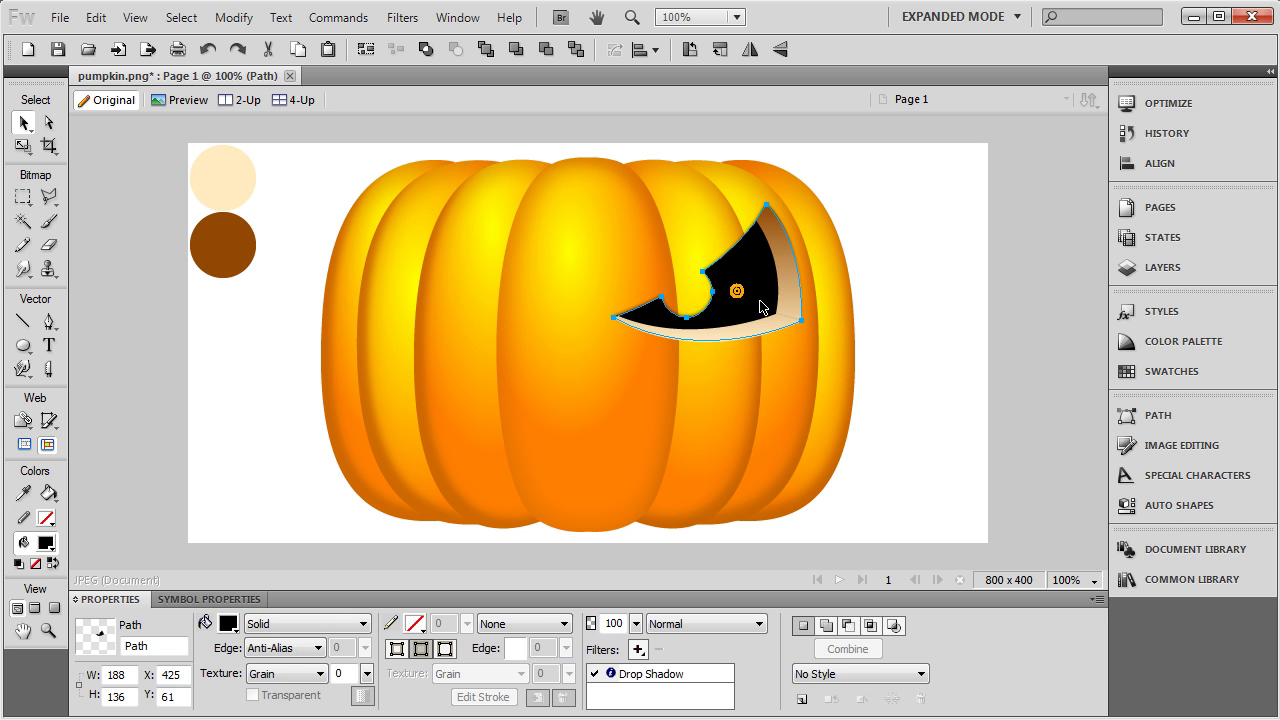
pyautogui.click(863, 225)
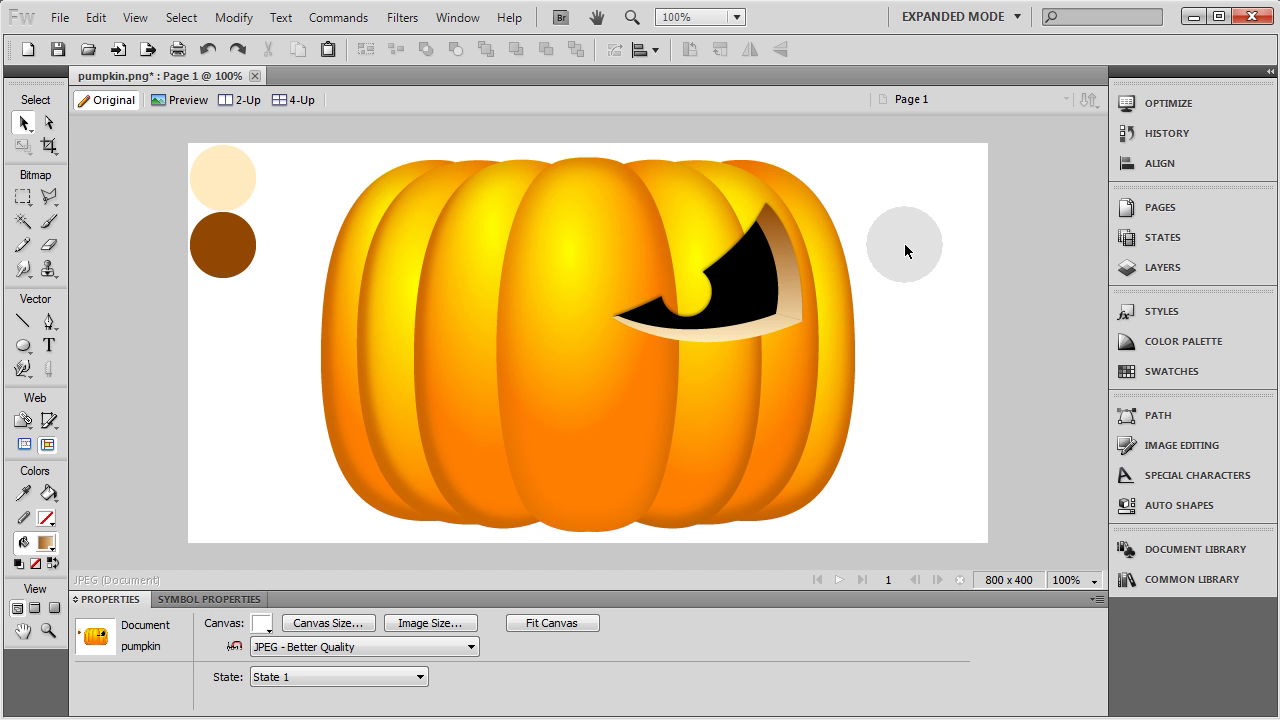
# Group the corner line, the gradient edge shape and the black eye shape together.
pyautogui.moveTo(903, 245); pyautogui.dragTo(790, 315)
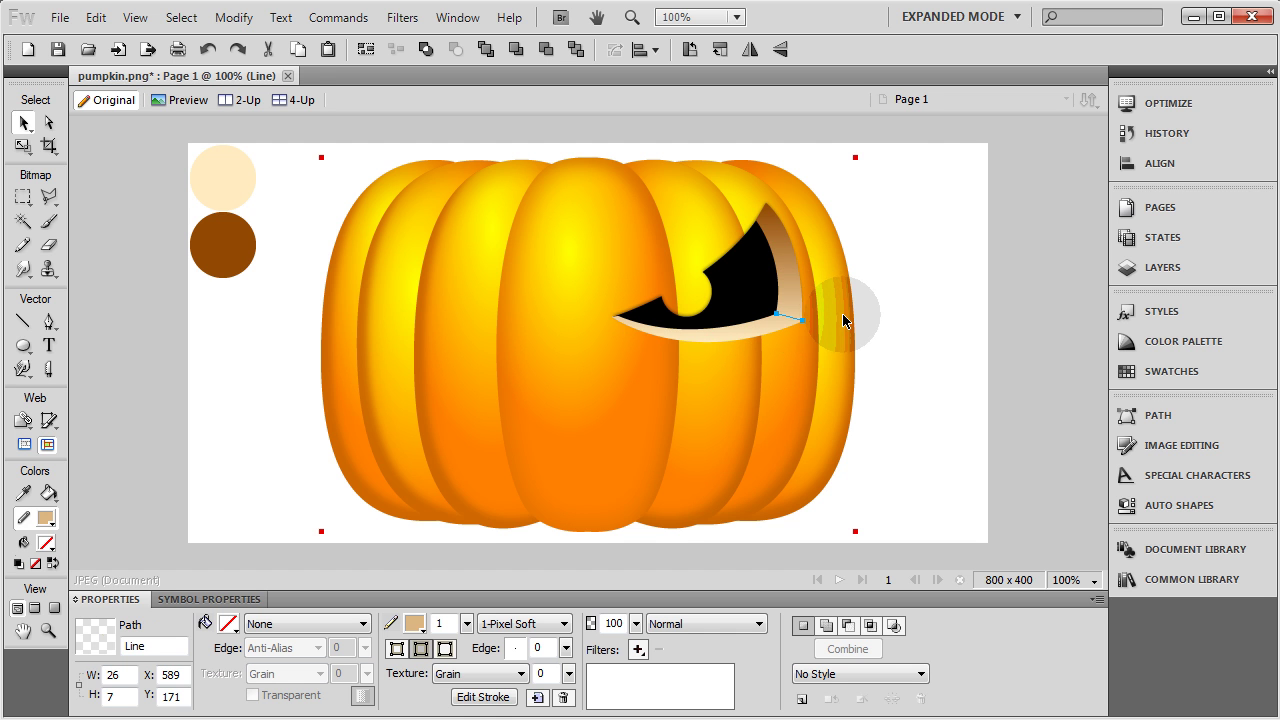
pyautogui.keyDown('shift'); pyautogui.click(792, 281); pyautogui.keyUp('shift')
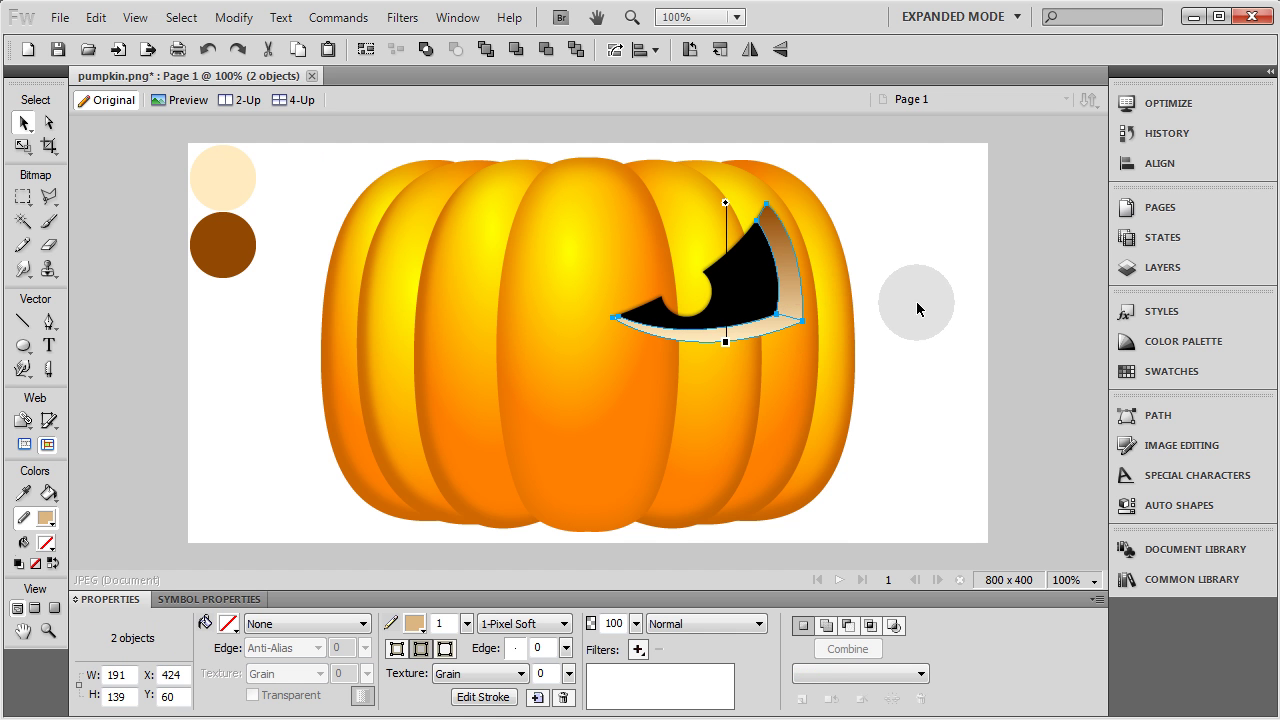
pyautogui.keyDown('shift'); pyautogui.click(756, 296); pyautogui.keyUp('shift')
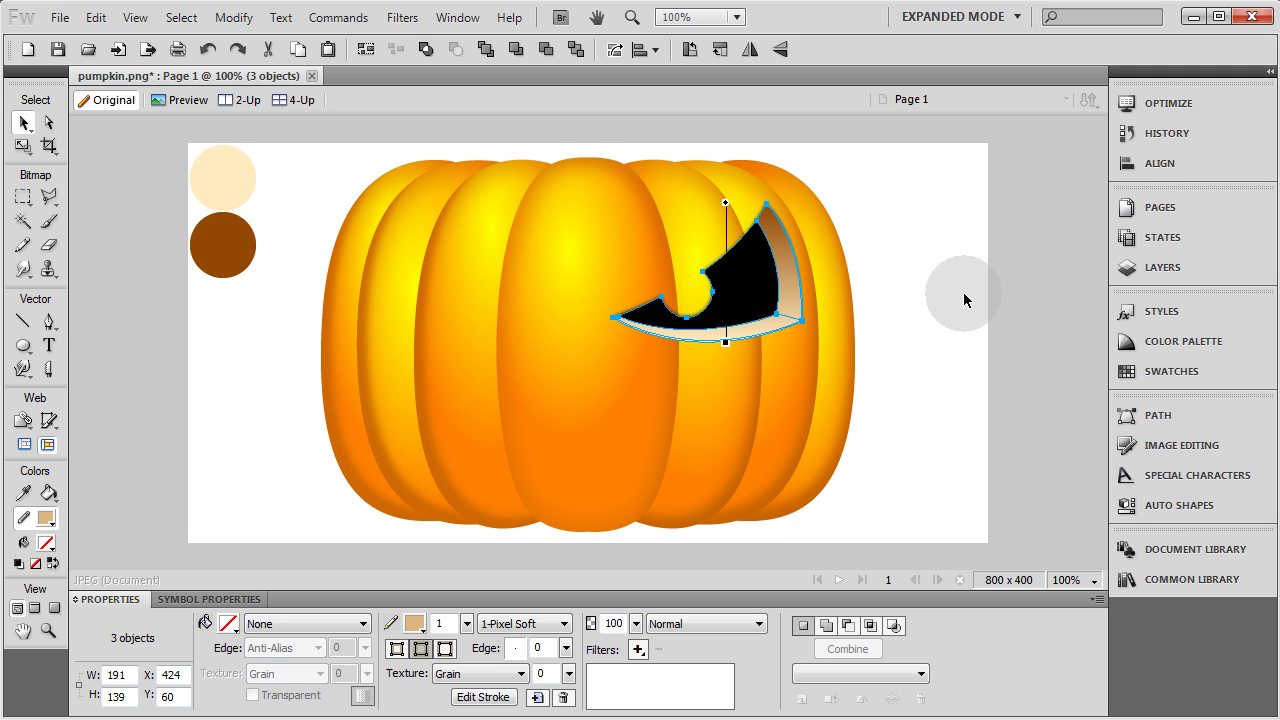
pyautogui.hotkey('ctrl', 'g')
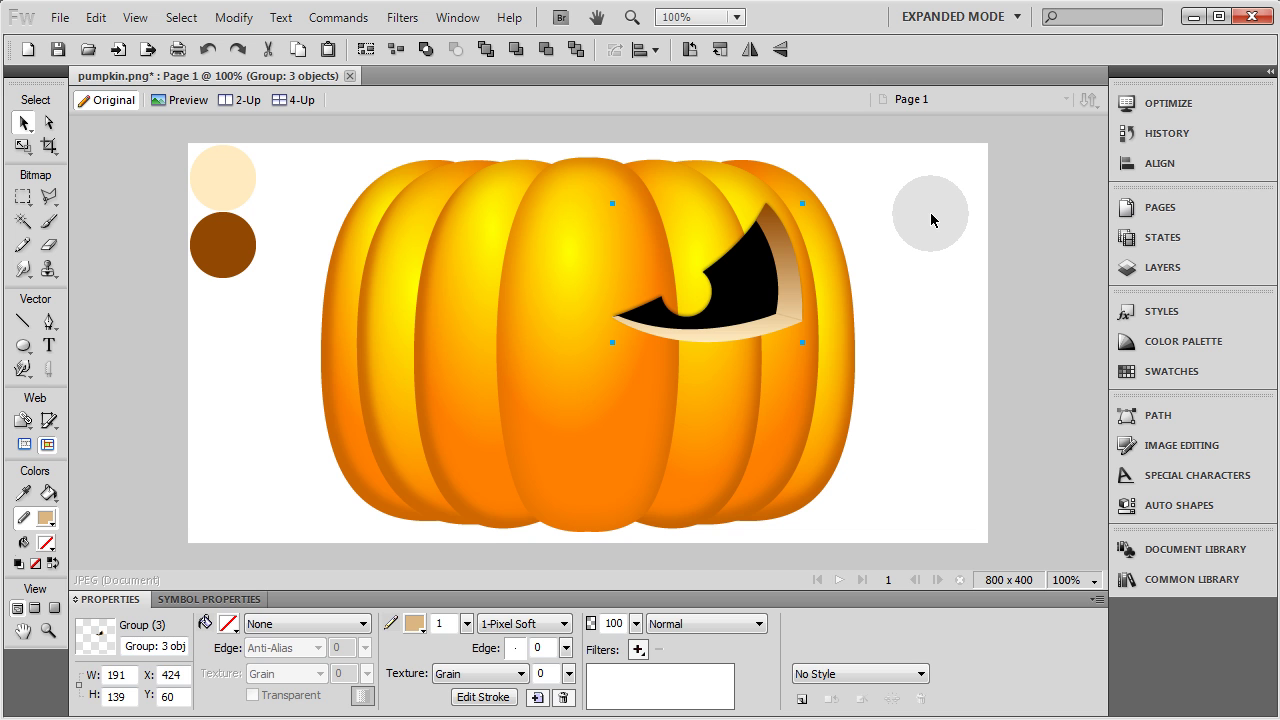
pyautogui.click(931, 220)
# Flip the duplicated eye group horizontally and move it across to the pumpkin's left side, at about X 187.
pyautogui.click(780, 269)
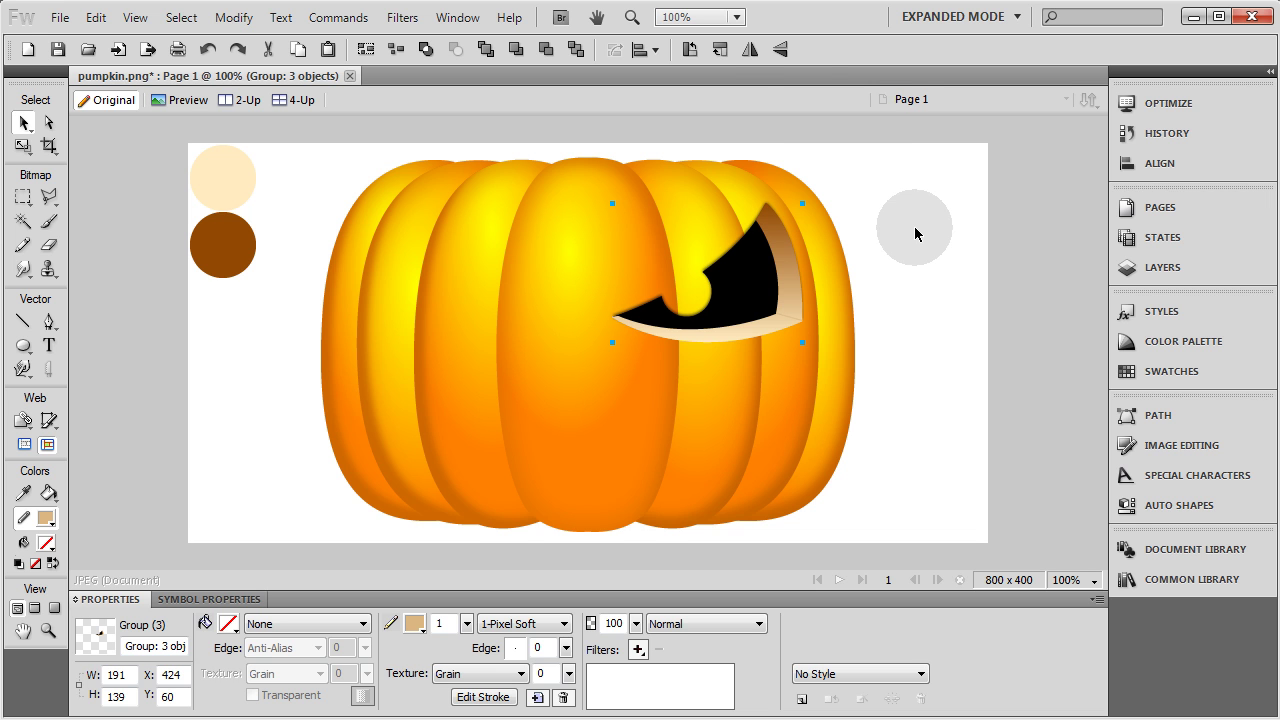
pyautogui.click(751, 52)
pyautogui.press('Left')
pyautogui.press('Left')
pyautogui.press('Left')
pyautogui.press('Left')
pyautogui.press('Left')
pyautogui.press('Left')
pyautogui.press('Left')
pyautogui.press('Left')
pyautogui.press('Left')
pyautogui.press('Left')
pyautogui.press('Left')
pyautogui.press('Left')
pyautogui.press('Left')
pyautogui.press('Left')
pyautogui.press('Left')
pyautogui.press('Left')
pyautogui.press('Left')
pyautogui.press('Left')
pyautogui.press('Left')
pyautogui.press('Left')
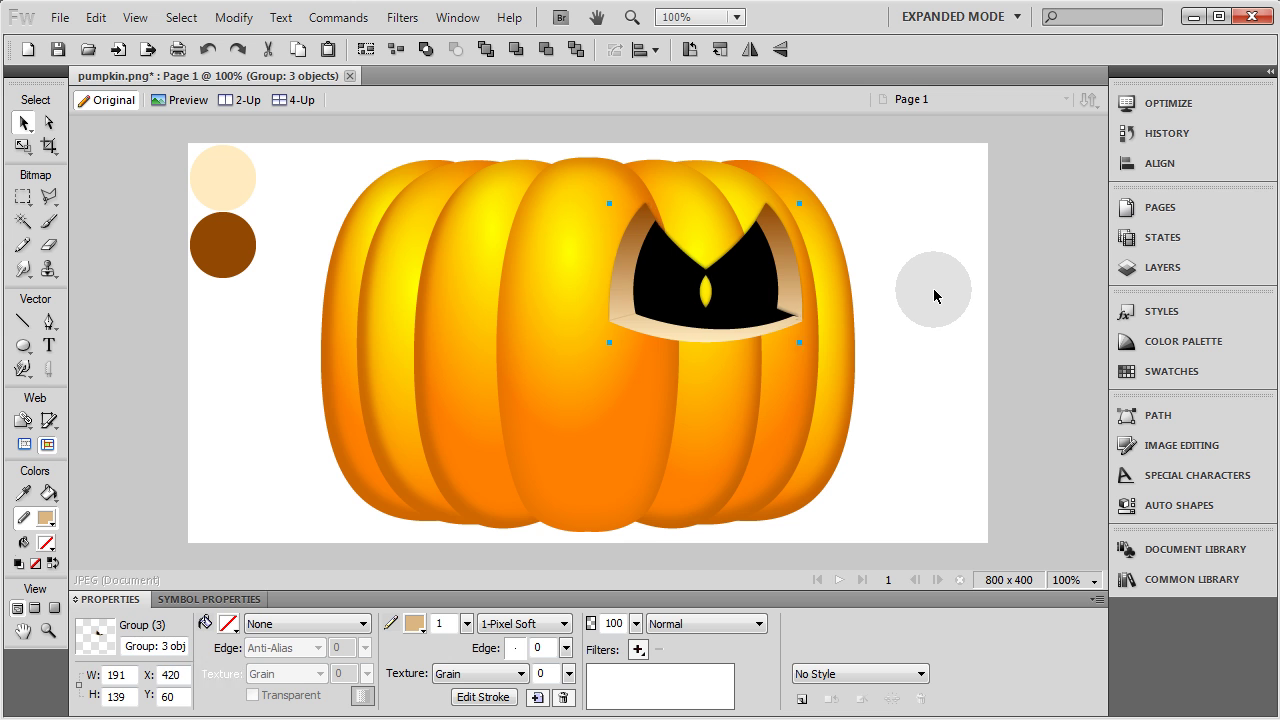
pyautogui.press('Left')
pyautogui.press('Left')
pyautogui.press('Left')
pyautogui.press('Left')
pyautogui.press('Left')
pyautogui.press('Left')
pyautogui.press('Left')
pyautogui.press('Left')
pyautogui.press('Left')
pyautogui.press('Left')
pyautogui.press('Left')
pyautogui.press('Left')
pyautogui.press('Left')
pyautogui.press('Left')
pyautogui.press('Left')
pyautogui.press('Left')
pyautogui.press('Left')
pyautogui.press('Left')
pyautogui.press('Left')
pyautogui.press('Left')
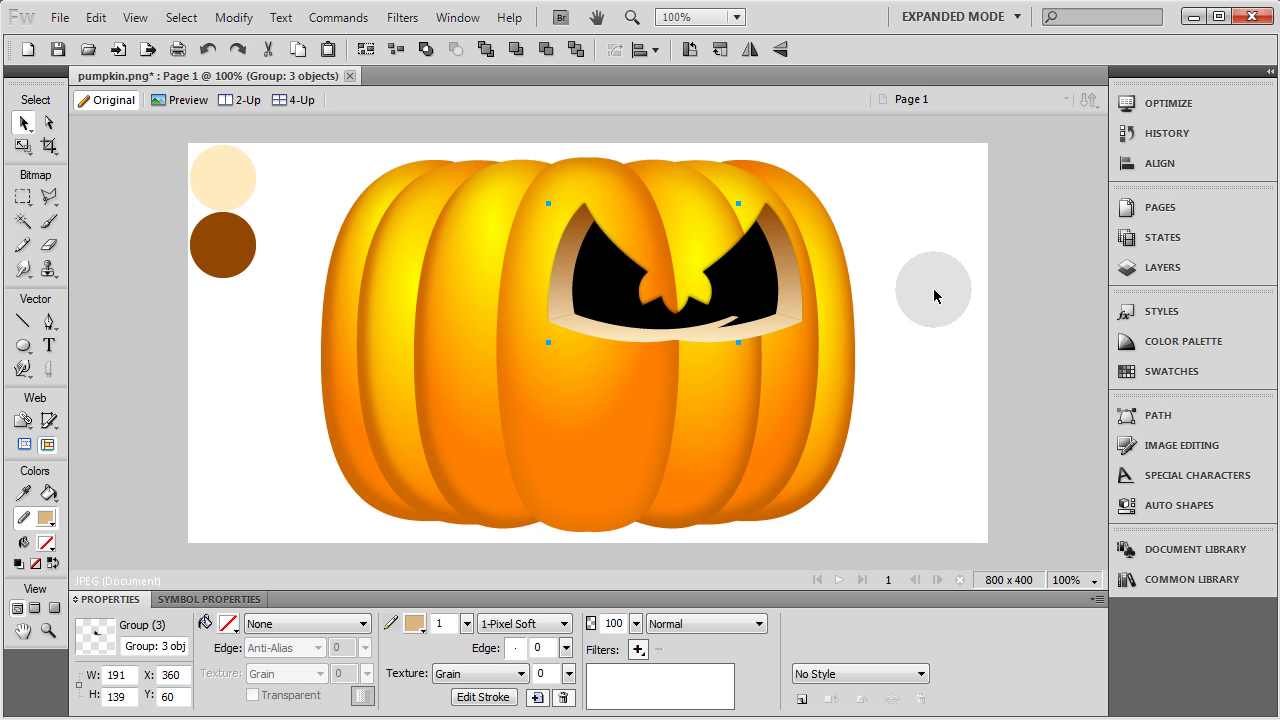
pyautogui.press('Left')
pyautogui.press('Left')
pyautogui.press('Left')
pyautogui.press('Left')
pyautogui.press('Left')
pyautogui.press('Left')
pyautogui.press('Left')
pyautogui.press('Left')
pyautogui.press('Left')
pyautogui.press('Left')
pyautogui.press('Left')
pyautogui.press('Left')
pyautogui.press('Left')
pyautogui.press('Left')
pyautogui.press('Left')
pyautogui.press('Left')
pyautogui.press('Left')
pyautogui.press('Left')
pyautogui.press('Left')
pyautogui.press('Left')
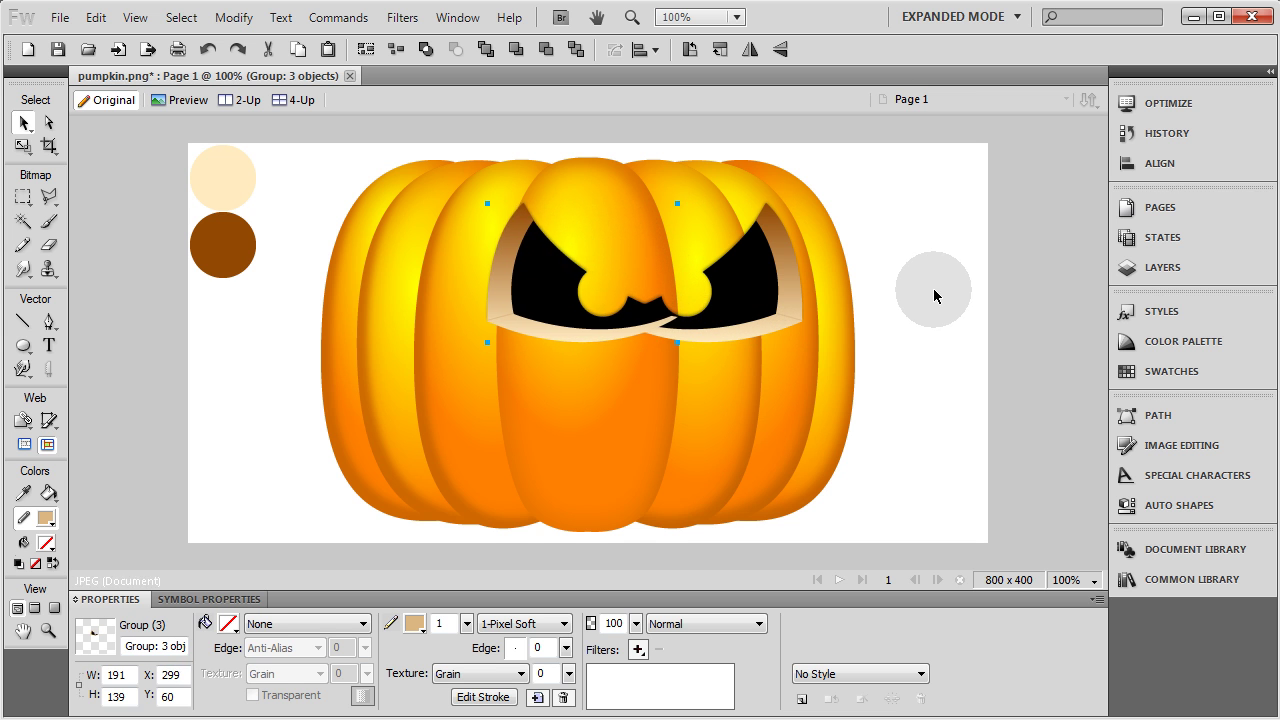
pyautogui.press('Left')
pyautogui.press('Left')
pyautogui.press('Left')
pyautogui.press('Left')
pyautogui.press('Left')
pyautogui.press('Left')
pyautogui.press('Left')
pyautogui.press('Left')
pyautogui.press('Left')
pyautogui.press('Left')
pyautogui.press('Left')
pyautogui.press('Left')
pyautogui.press('Left')
pyautogui.press('Left')
pyautogui.press('Left')
pyautogui.press('Left')
pyautogui.press('Left')
pyautogui.press('Left')
pyautogui.press('Left')
pyautogui.press('Left')
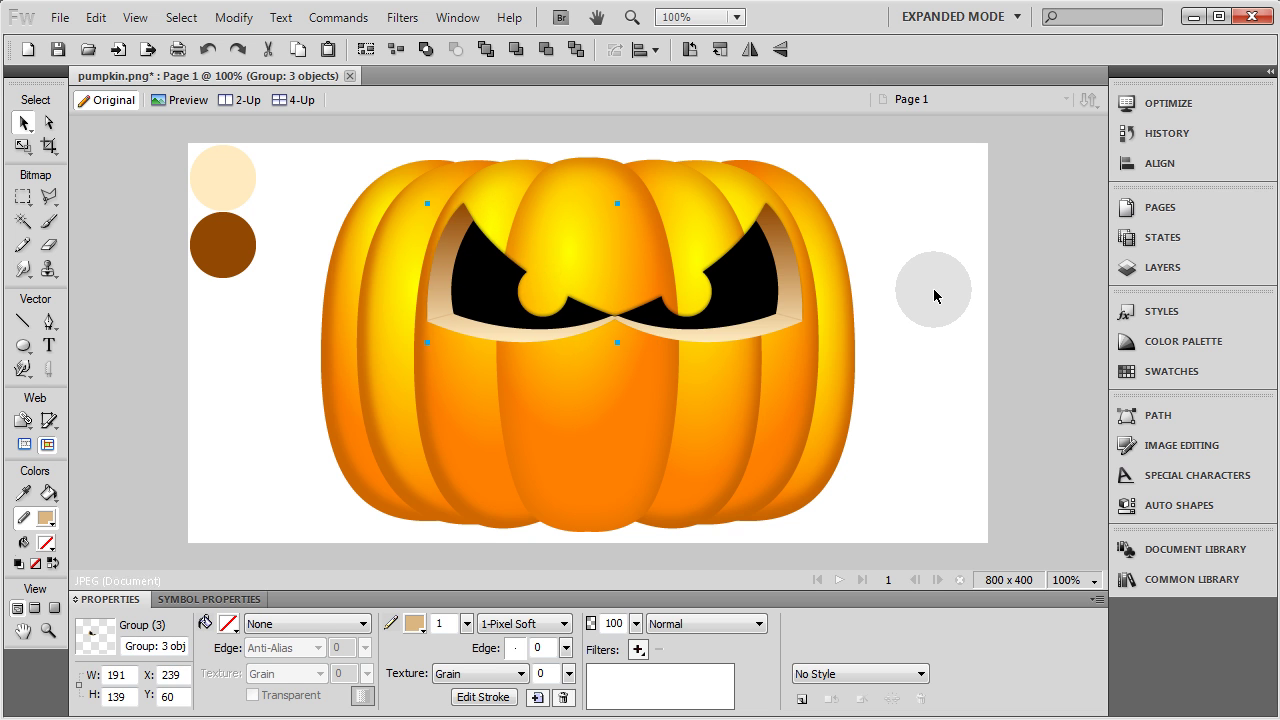
pyautogui.press('Left')
pyautogui.press('Left')
pyautogui.press('Left')
pyautogui.press('Left')
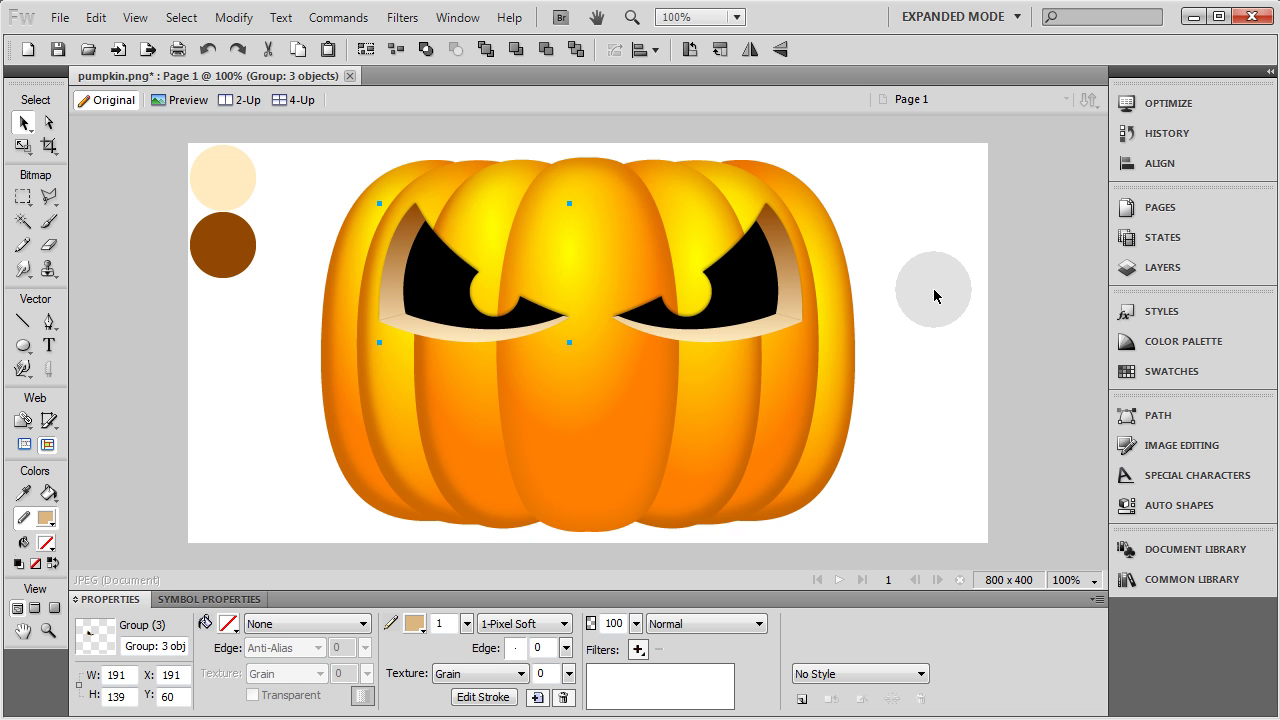
pyautogui.press('Left')
pyautogui.press('Left')
pyautogui.press('Left')
pyautogui.press('Left')
pyautogui.press('Left')
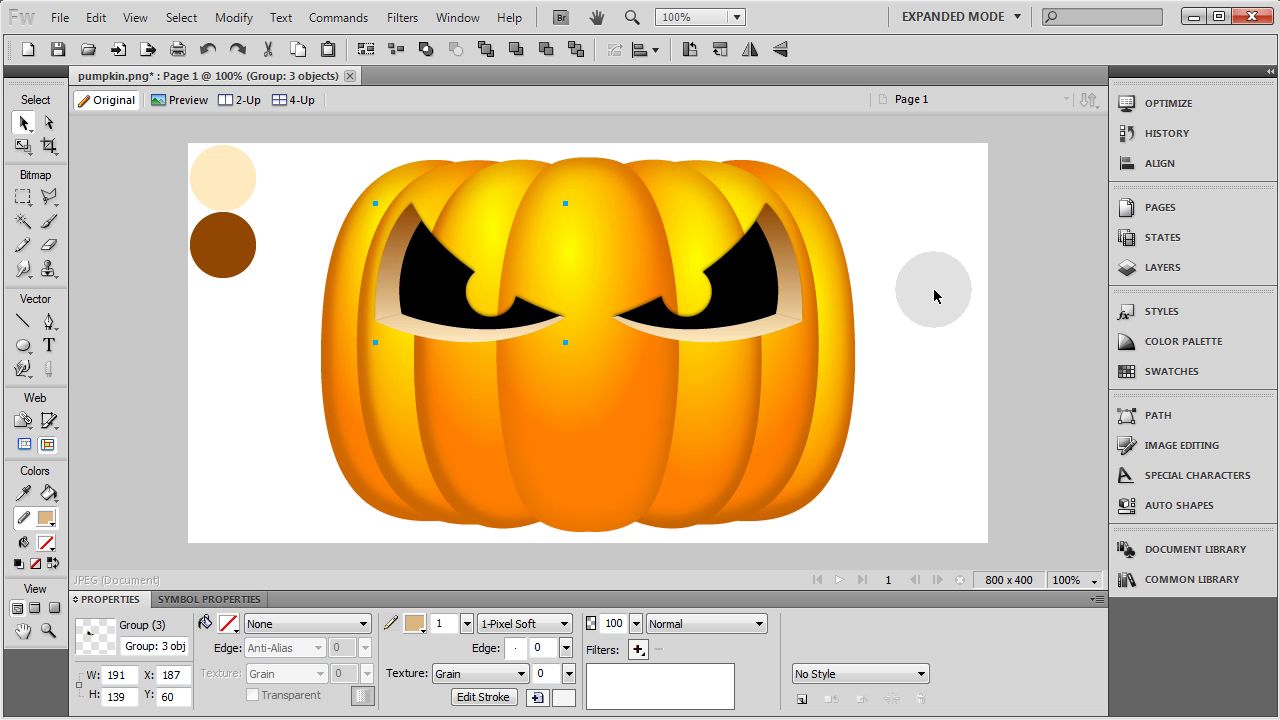
pyautogui.click(935, 296)
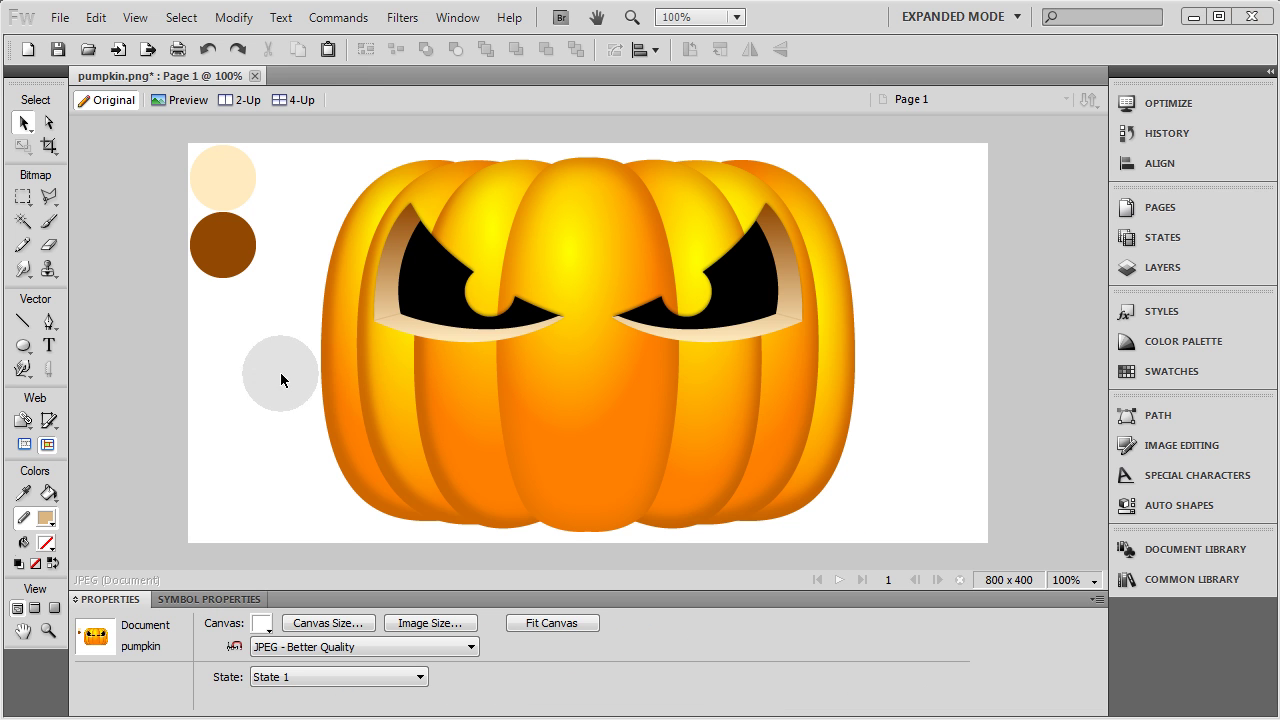
# Draw a closed triangular nose about 71 by 57 px, centred just below the inner corners of the eyes.
pyautogui.click(48, 322)
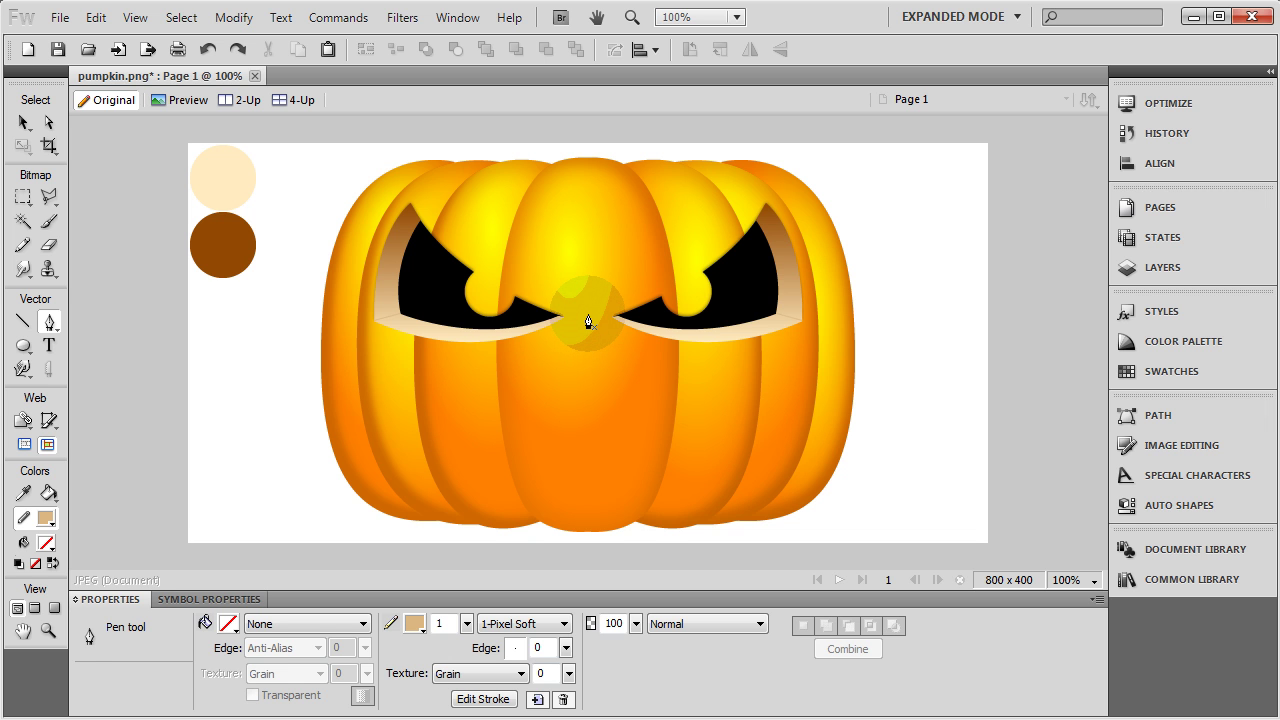
pyautogui.click(588, 320)
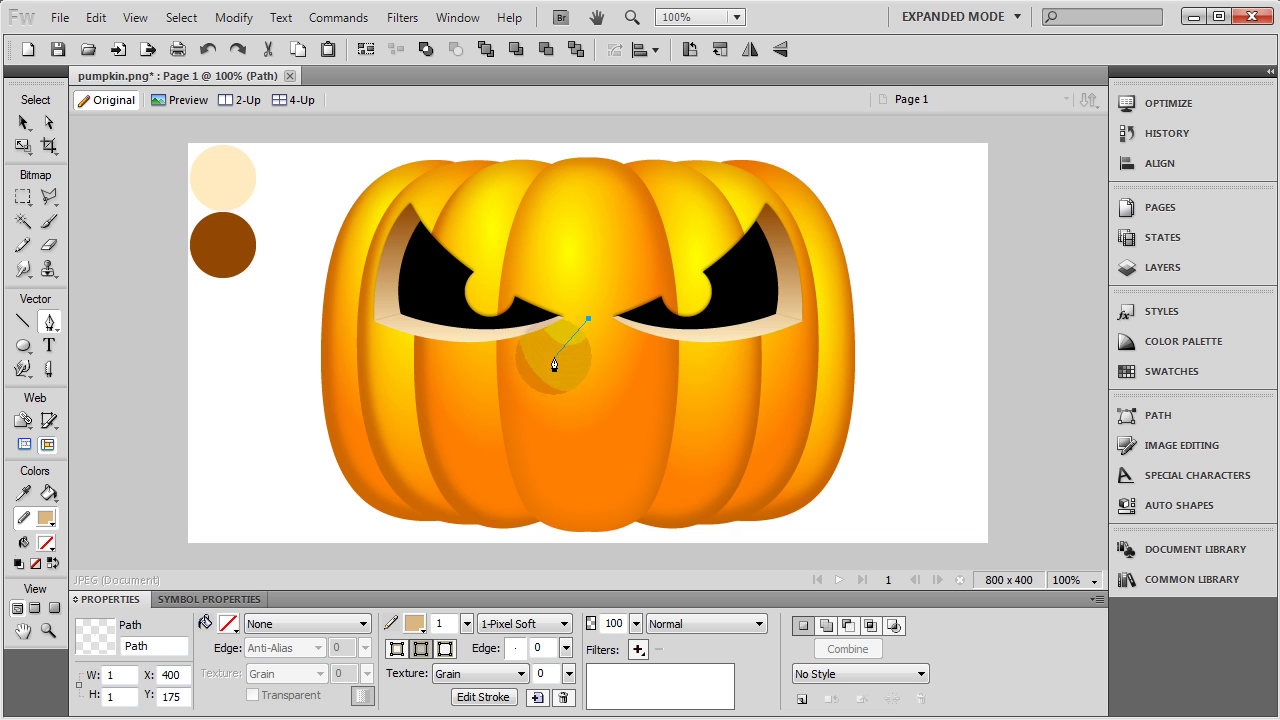
pyautogui.click(549, 358)
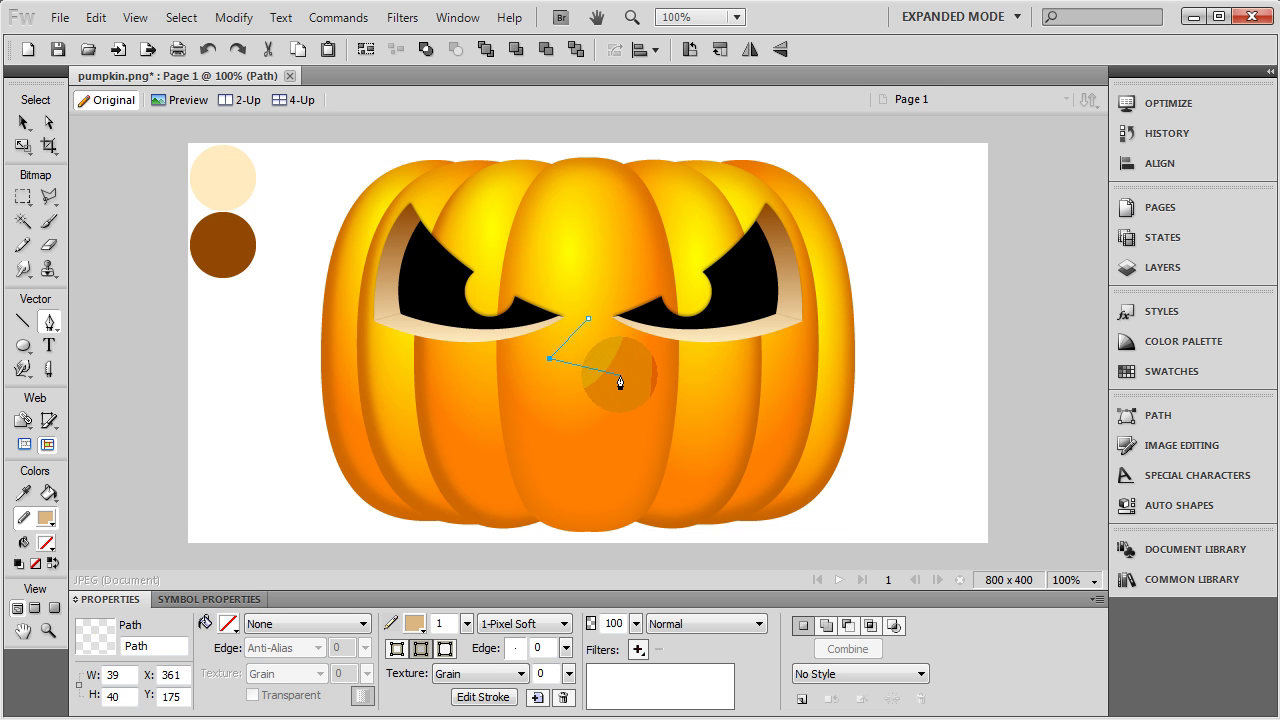
pyautogui.click(620, 376)
pyautogui.click(588, 319)
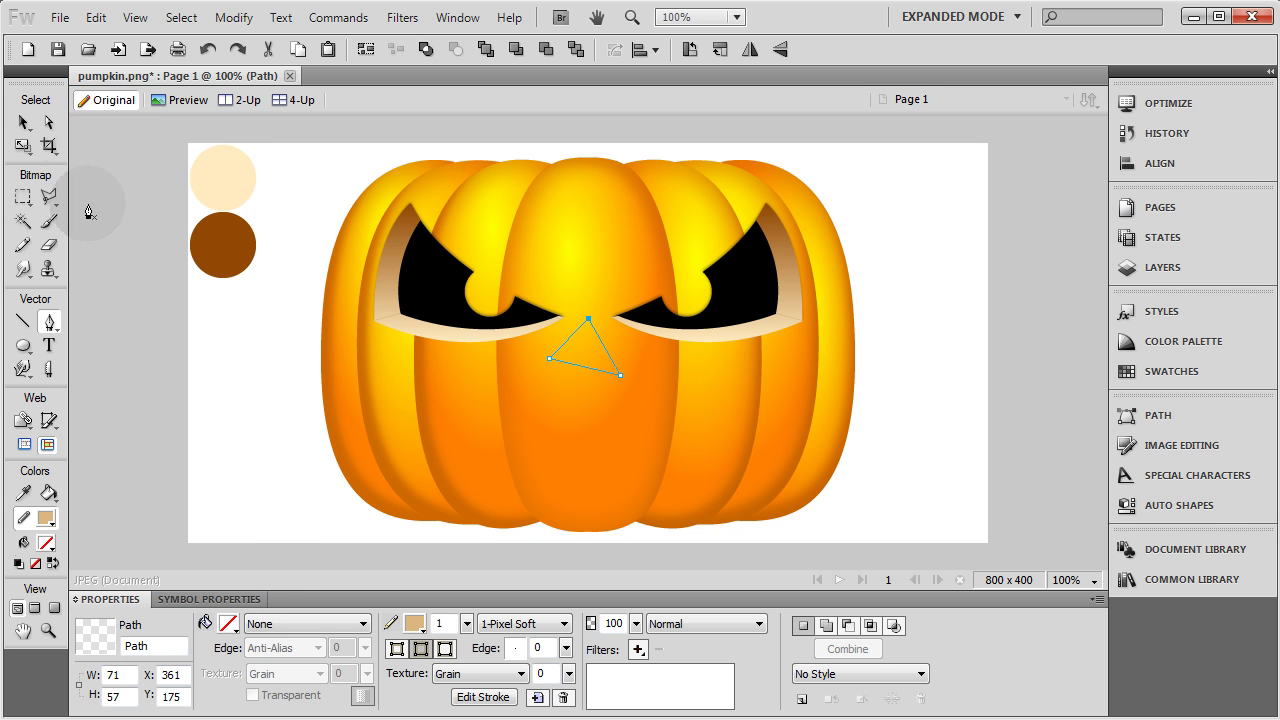
# Give the nose triangle a linear gradient fill and remove its stroke.
pyautogui.click(305, 623)
pyautogui.moveTo(330, 551)
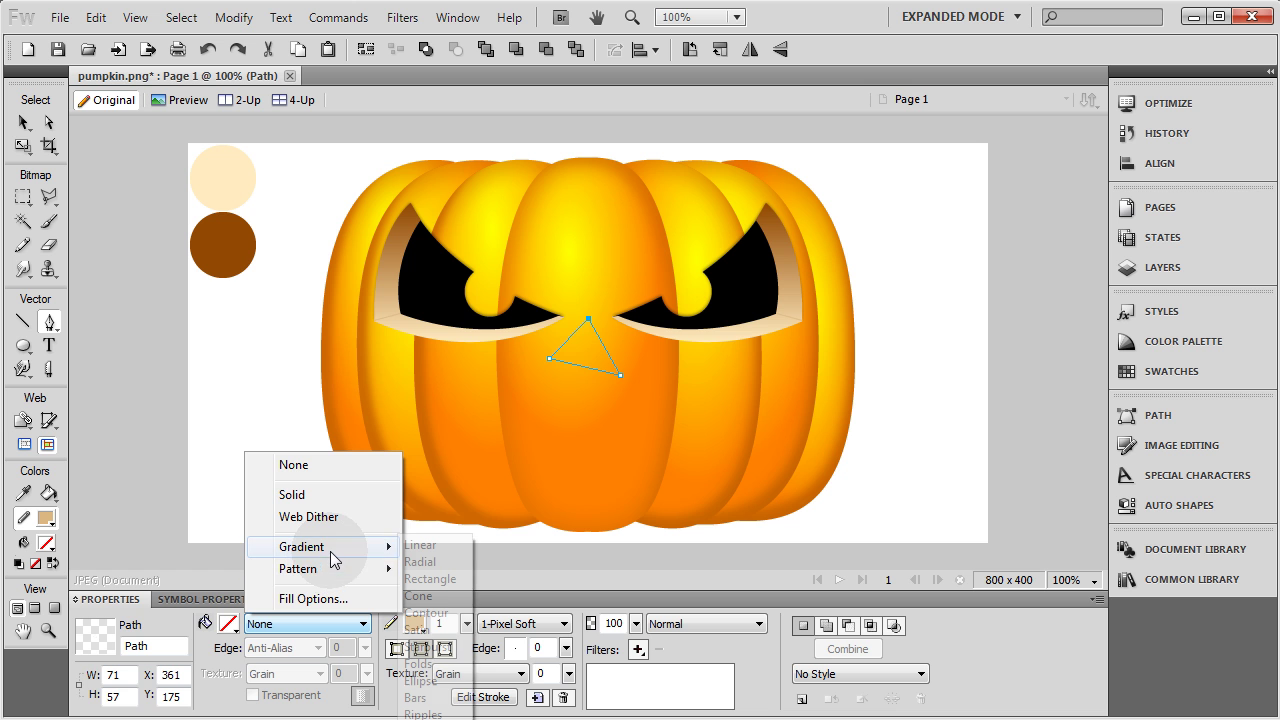
pyautogui.click(420, 545)
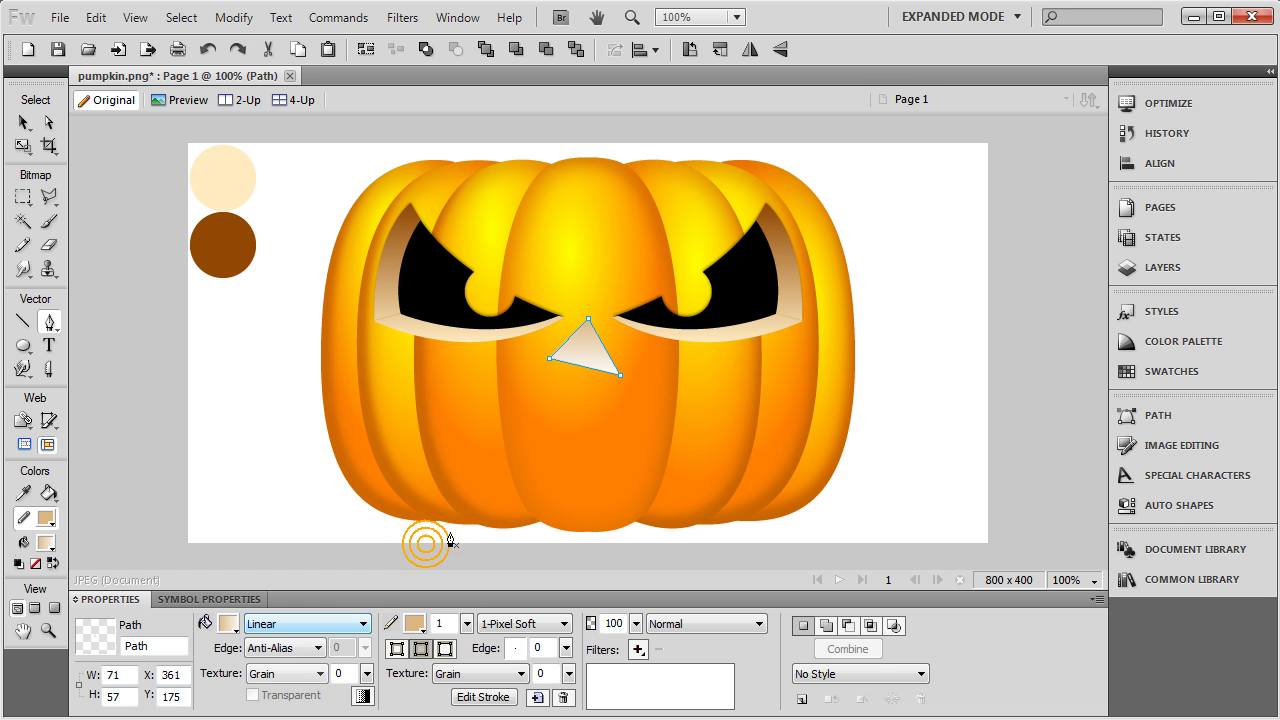
pyautogui.click(415, 623)
pyautogui.click(577, 427)
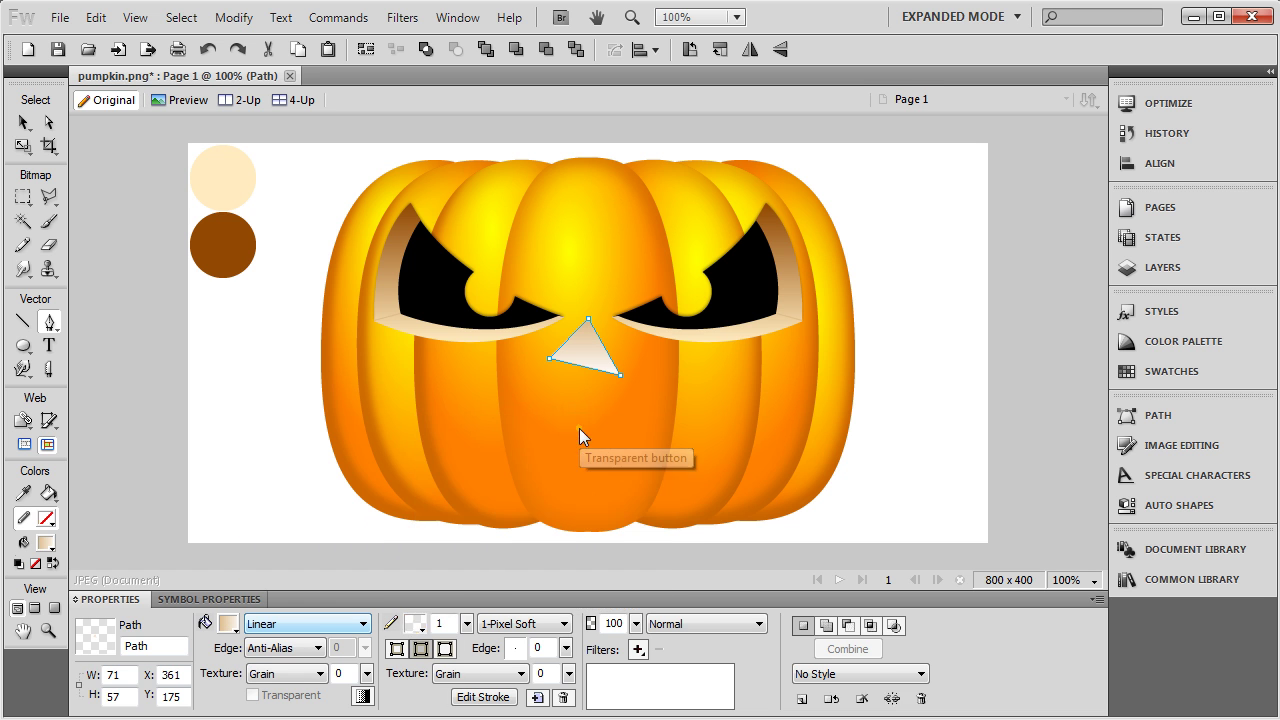
pyautogui.click(23, 121)
pyautogui.click(269, 430)
# Reshape the nose triangle by lowering its left corner to level the base, and centre it between the eyes.
pyautogui.click(590, 355)
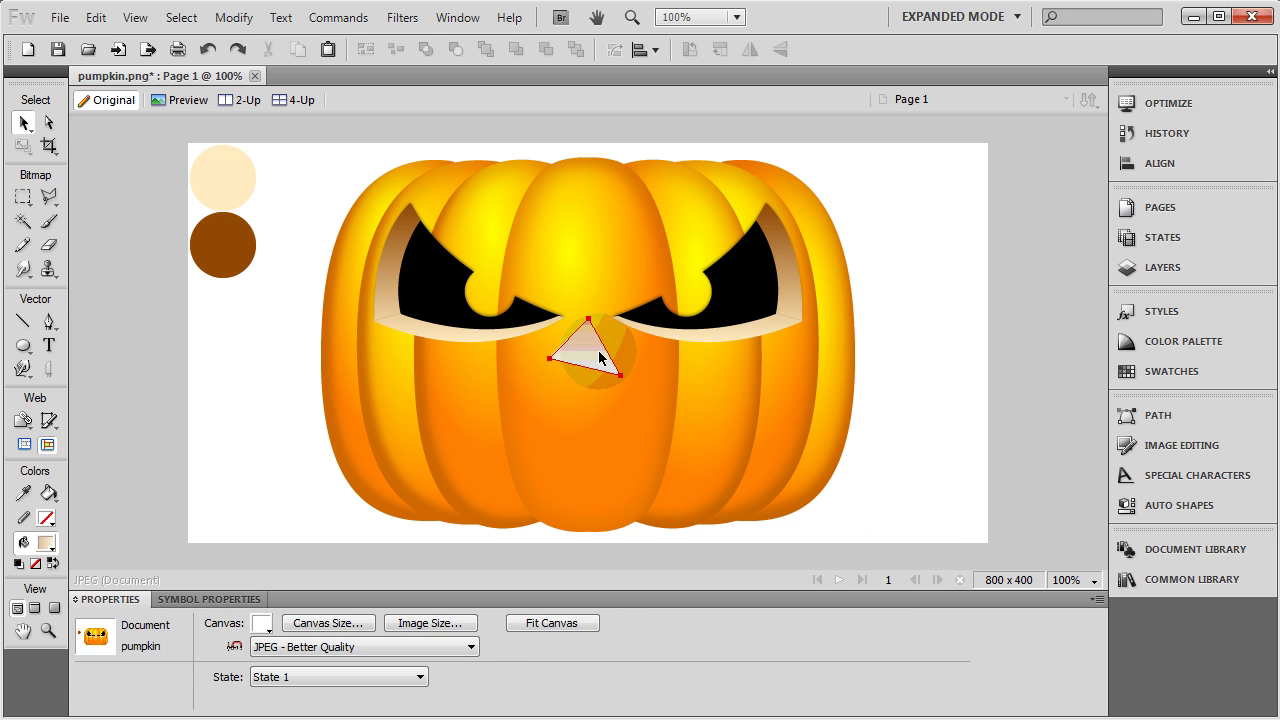
pyautogui.click(48, 122)
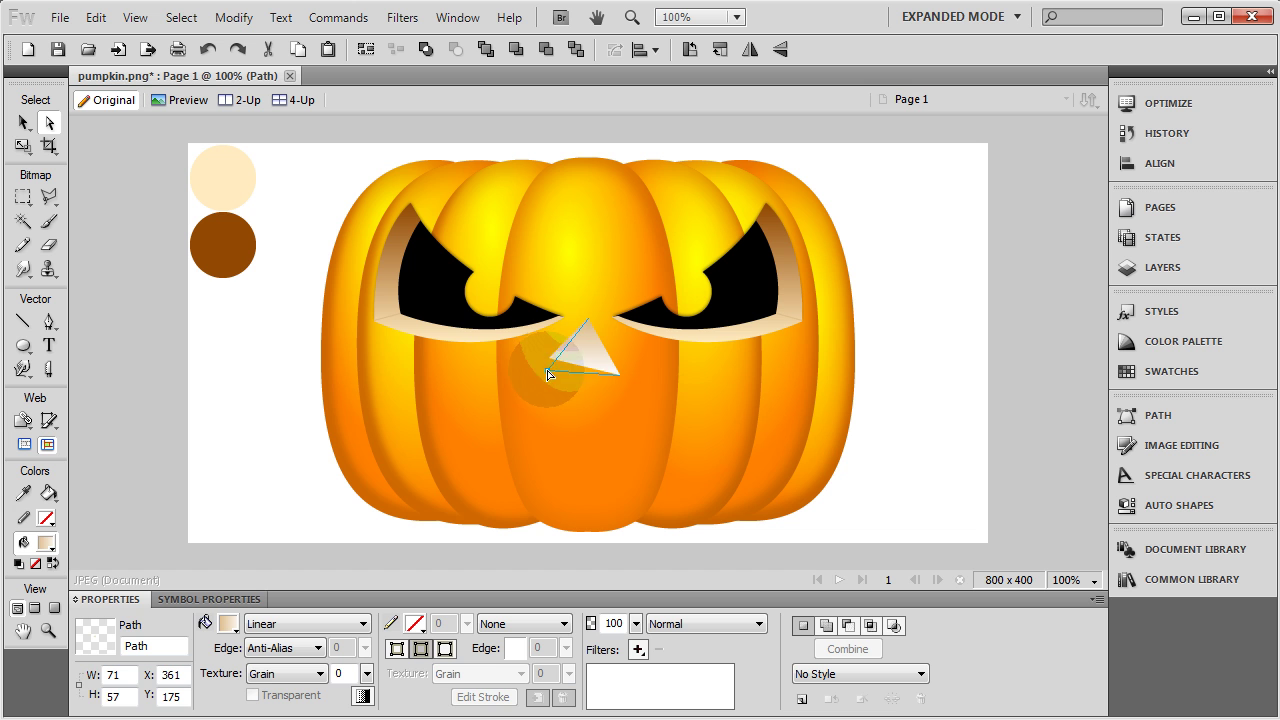
pyautogui.moveTo(580, 365); pyautogui.dragTo(589, 360)
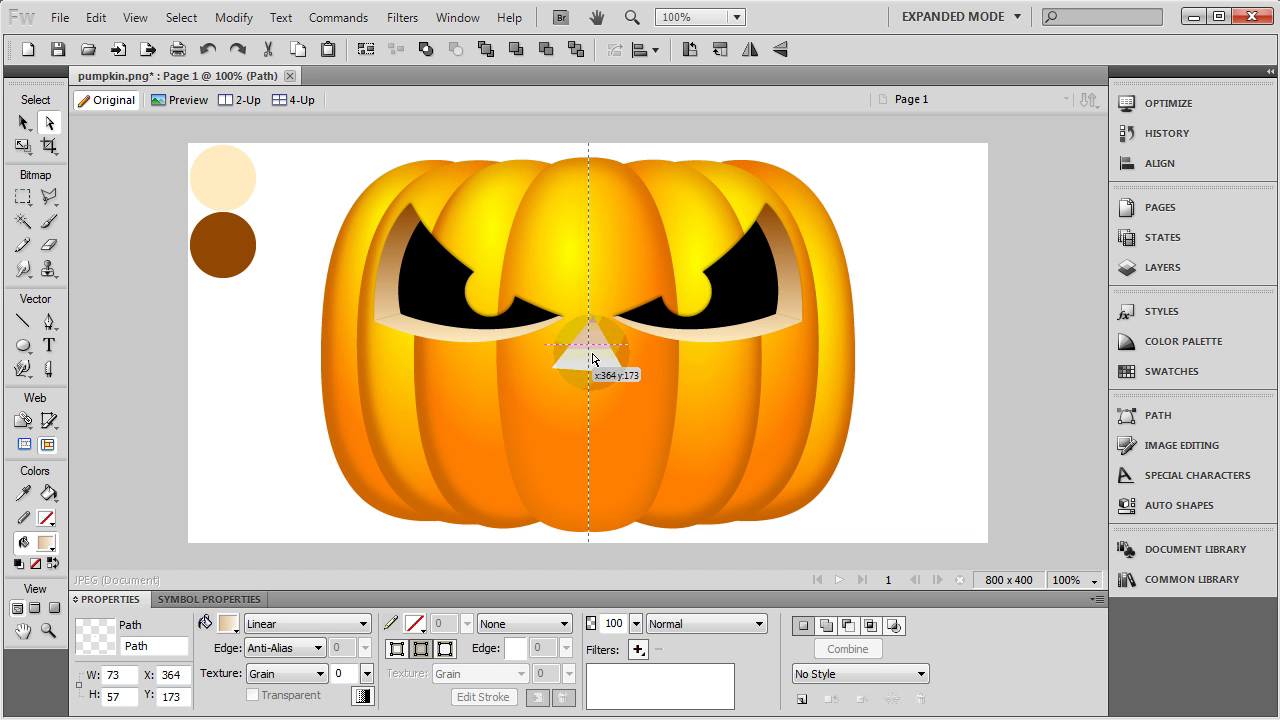
pyautogui.click(951, 420)
pyautogui.press('v')
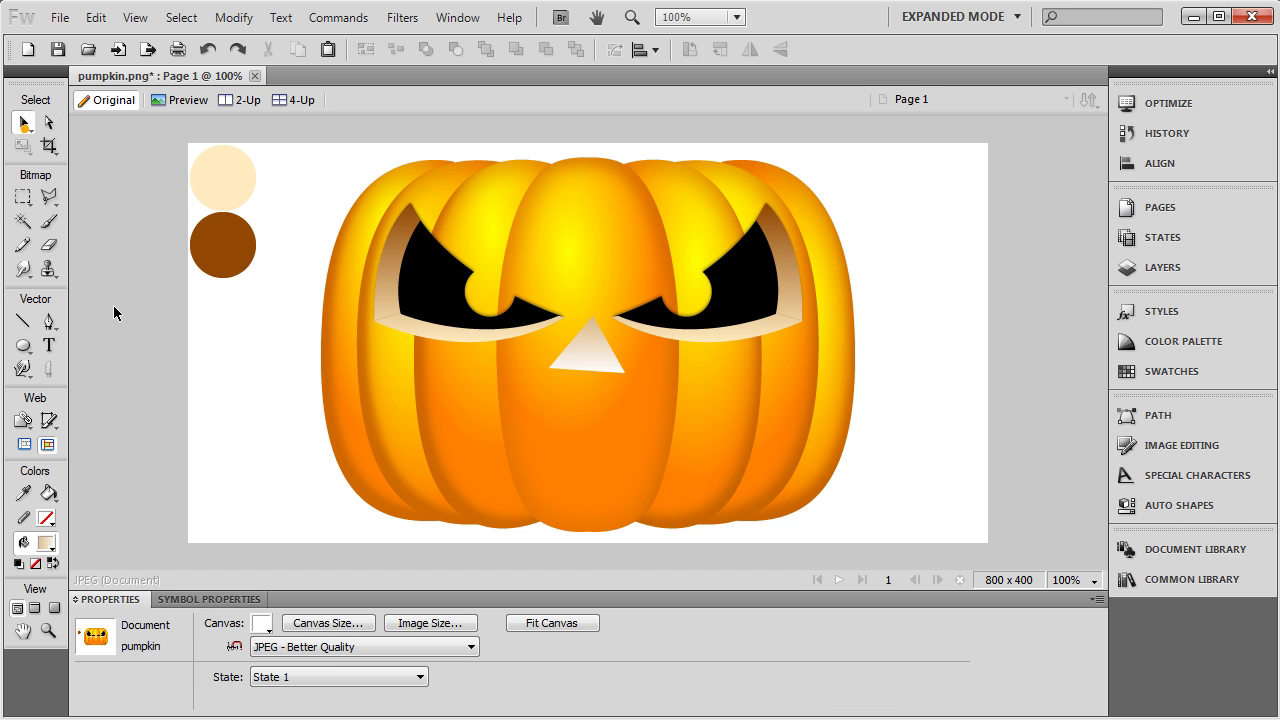
# Draw a smaller triangle about 33 by 33 px inside the nose and nudge its top point upward.
pyautogui.click(50, 321)
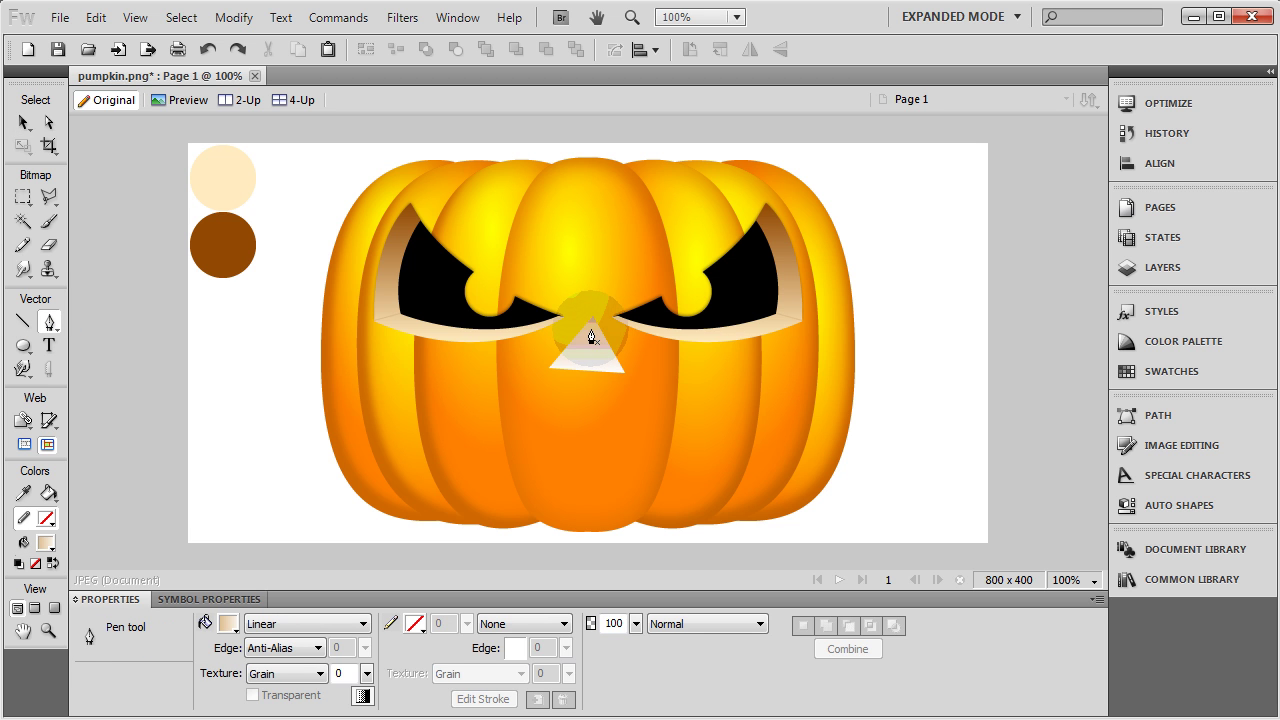
pyautogui.click(591, 329)
pyautogui.click(571, 356)
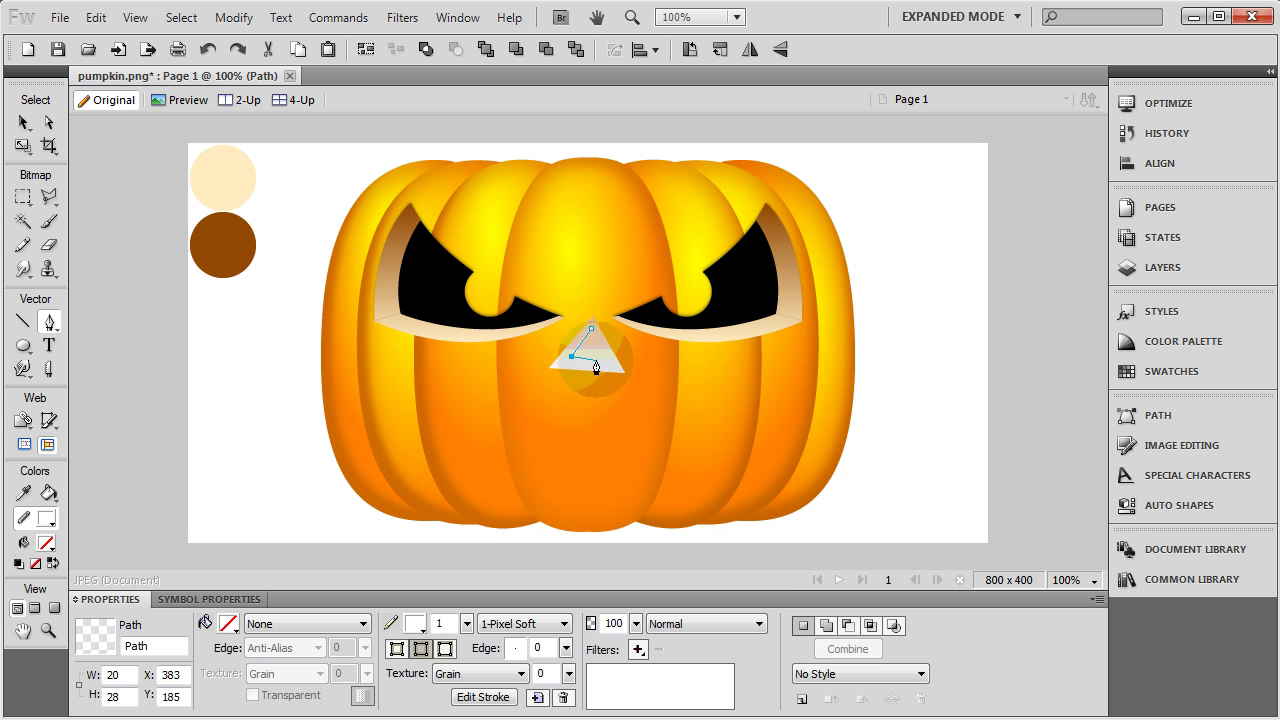
pyautogui.click(604, 356)
pyautogui.click(591, 329)
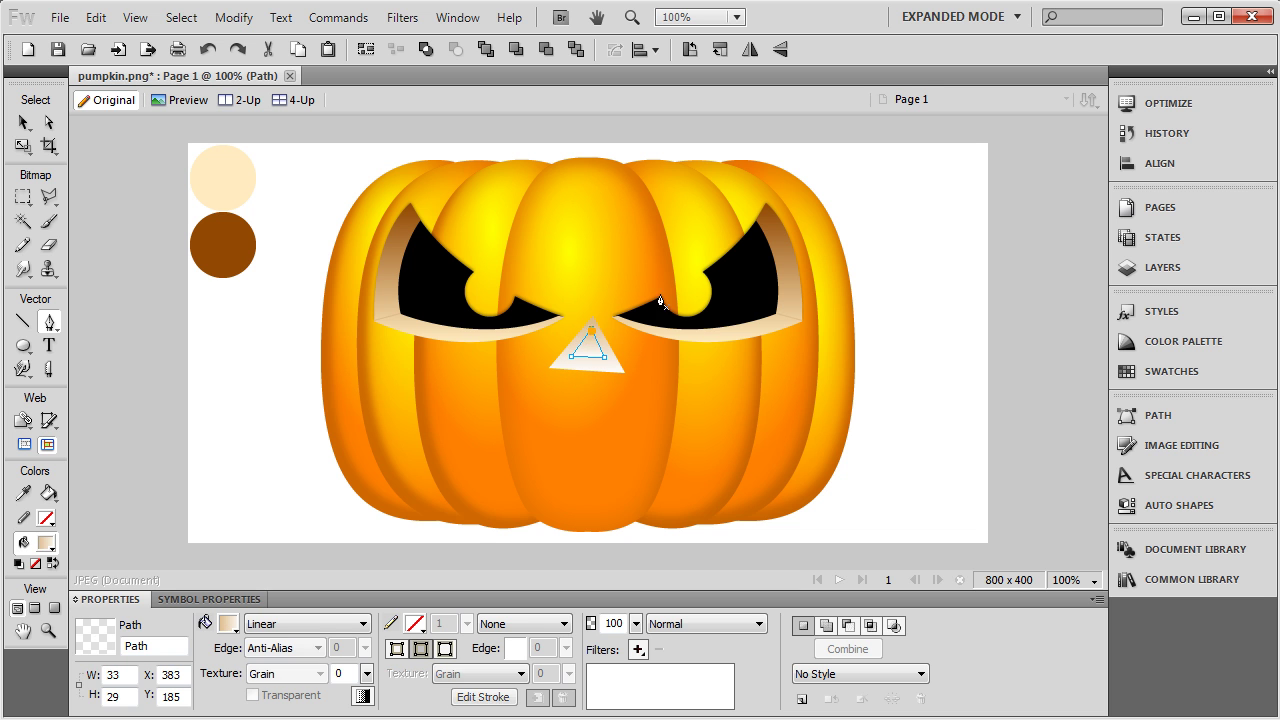
pyautogui.press('Up')
pyautogui.press('Up')
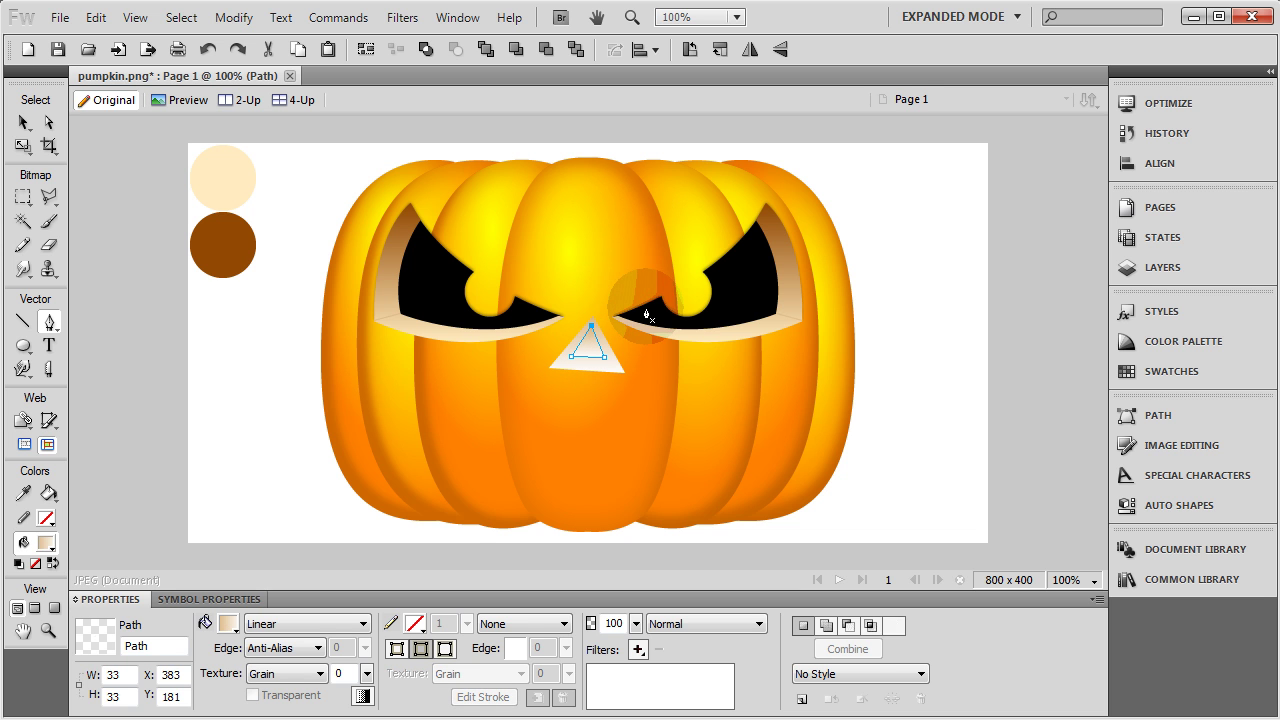
# Fill the inner nose triangle with solid black and shift the outer triangle's gradient downward.
pyautogui.click(23, 122)
pyautogui.click(203, 383)
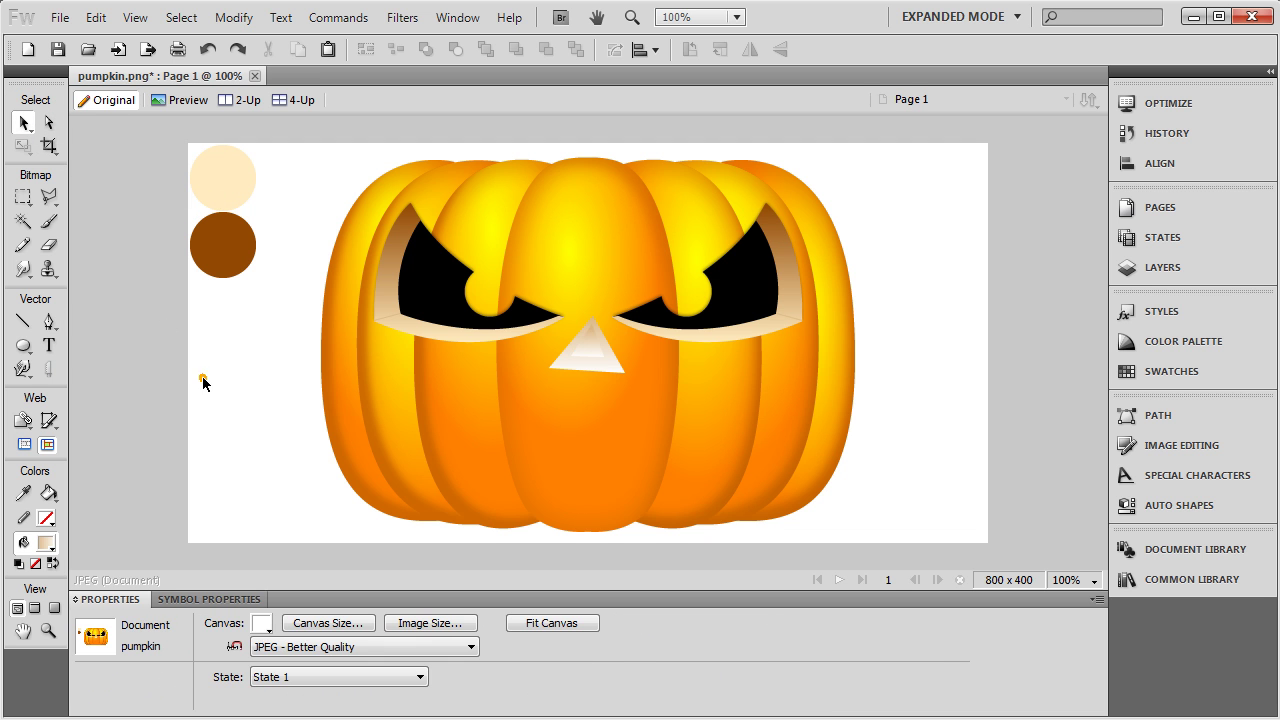
pyautogui.click(585, 346)
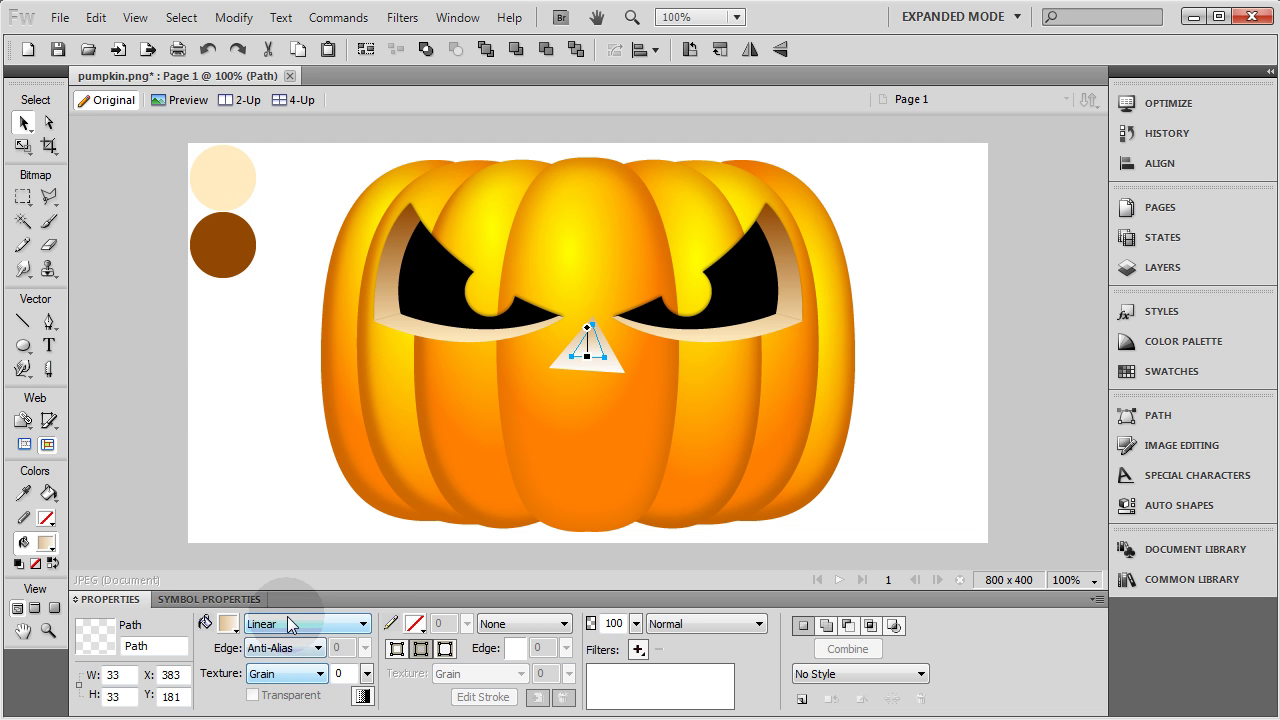
pyautogui.click(287, 623)
pyautogui.click(336, 497)
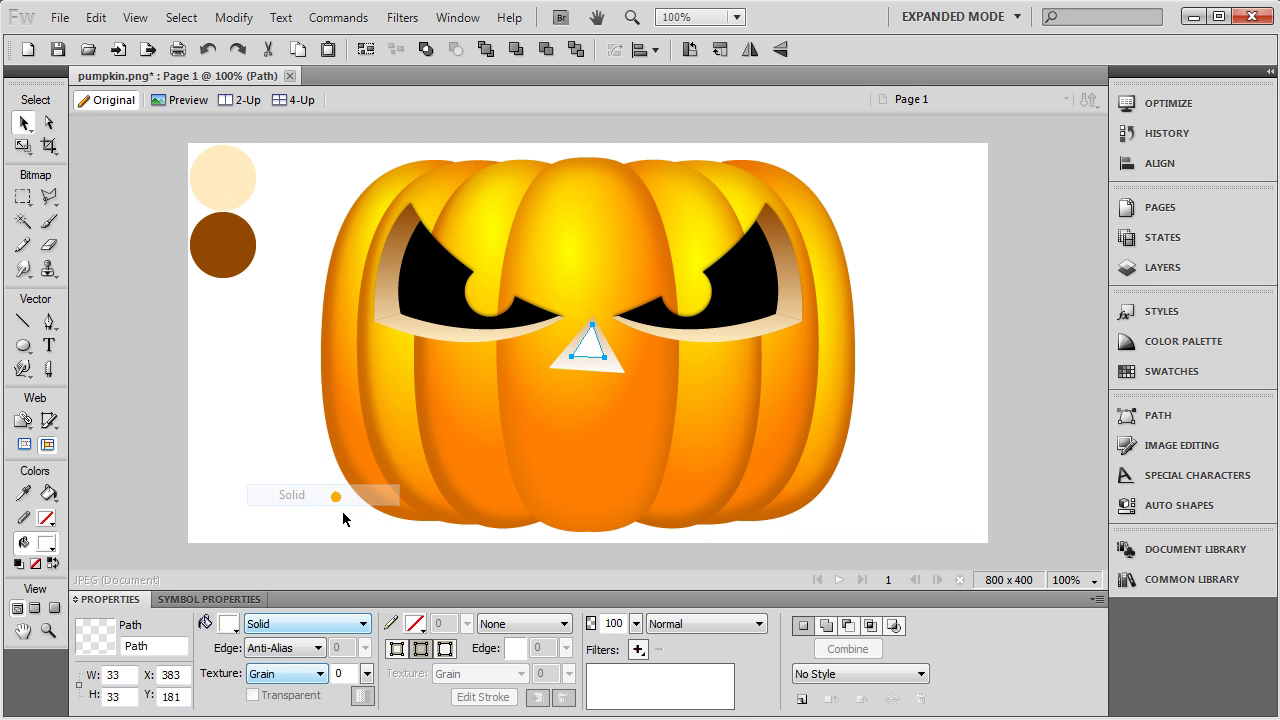
pyautogui.click(229, 623)
pyautogui.click(262, 500)
pyautogui.hotkey('ctrl', 'z')
pyautogui.hotkey('ctrl', 'z')
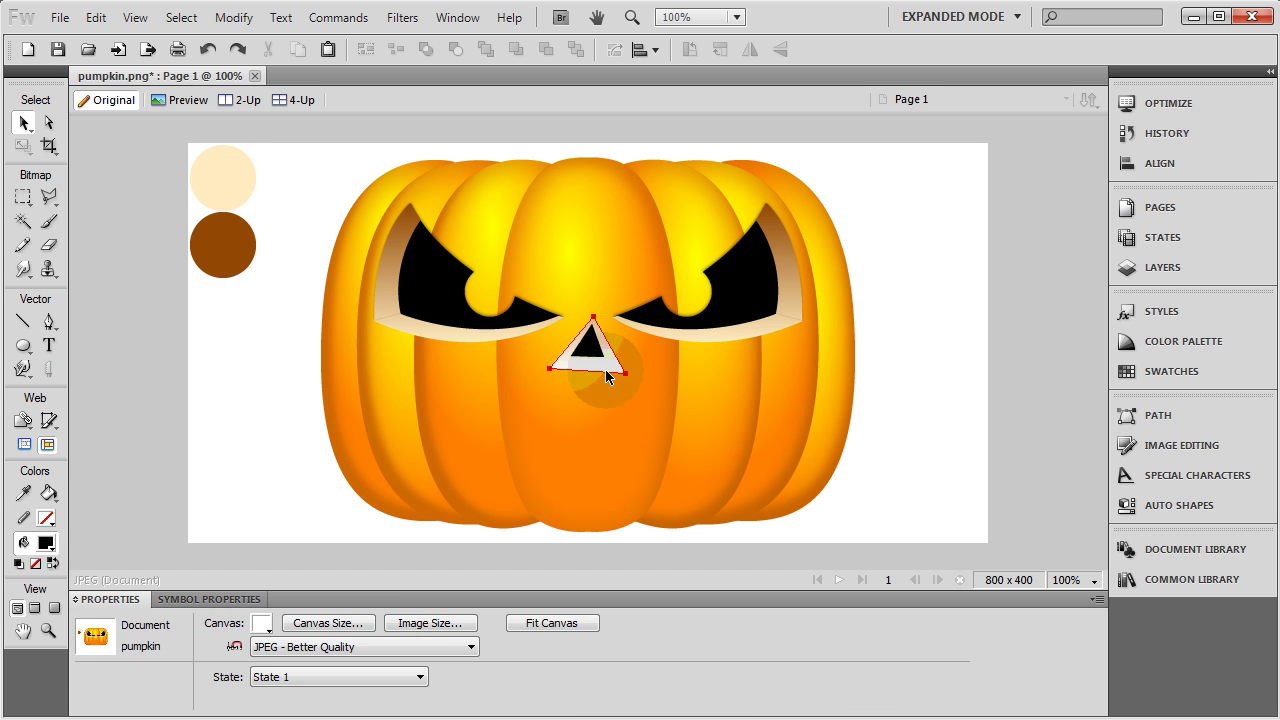
pyautogui.moveTo(606, 370); pyautogui.dragTo(599, 345)
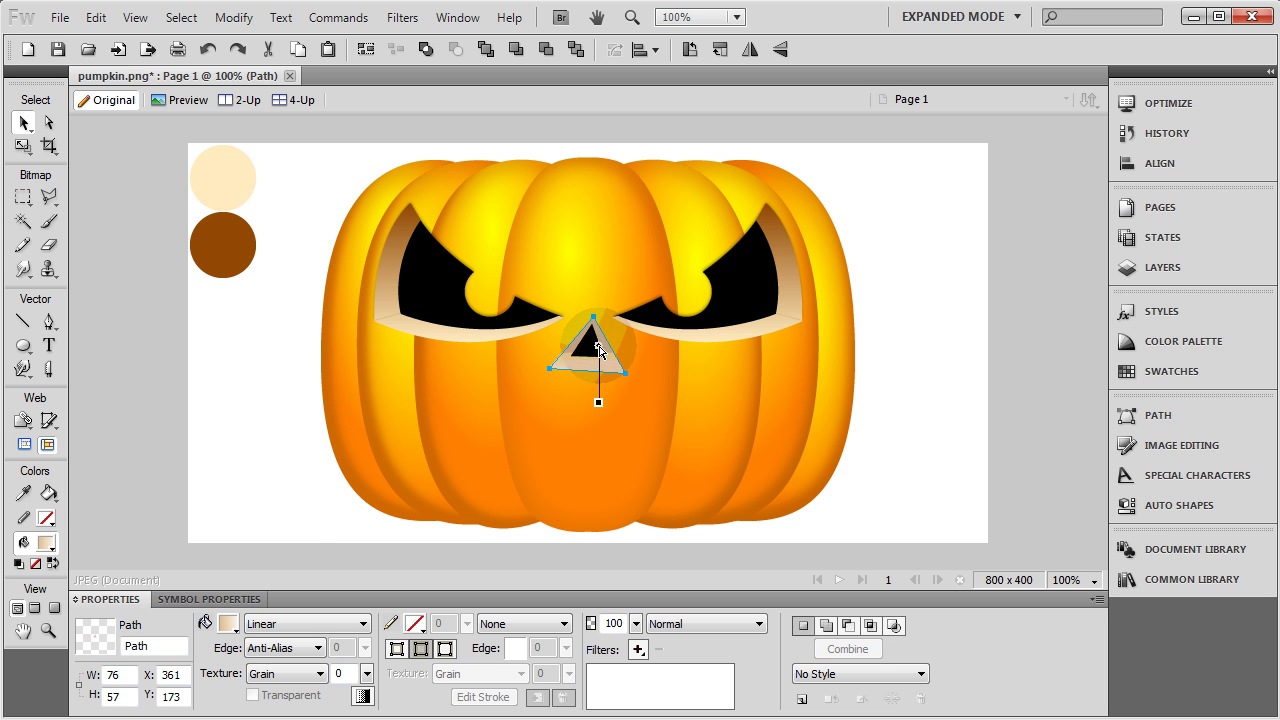
# Enlarge the black inner triangle by moving its lower-left corner outward to follow the outer nose outline.
pyautogui.click(595, 348)
pyautogui.hotkey('ctrl', '=')
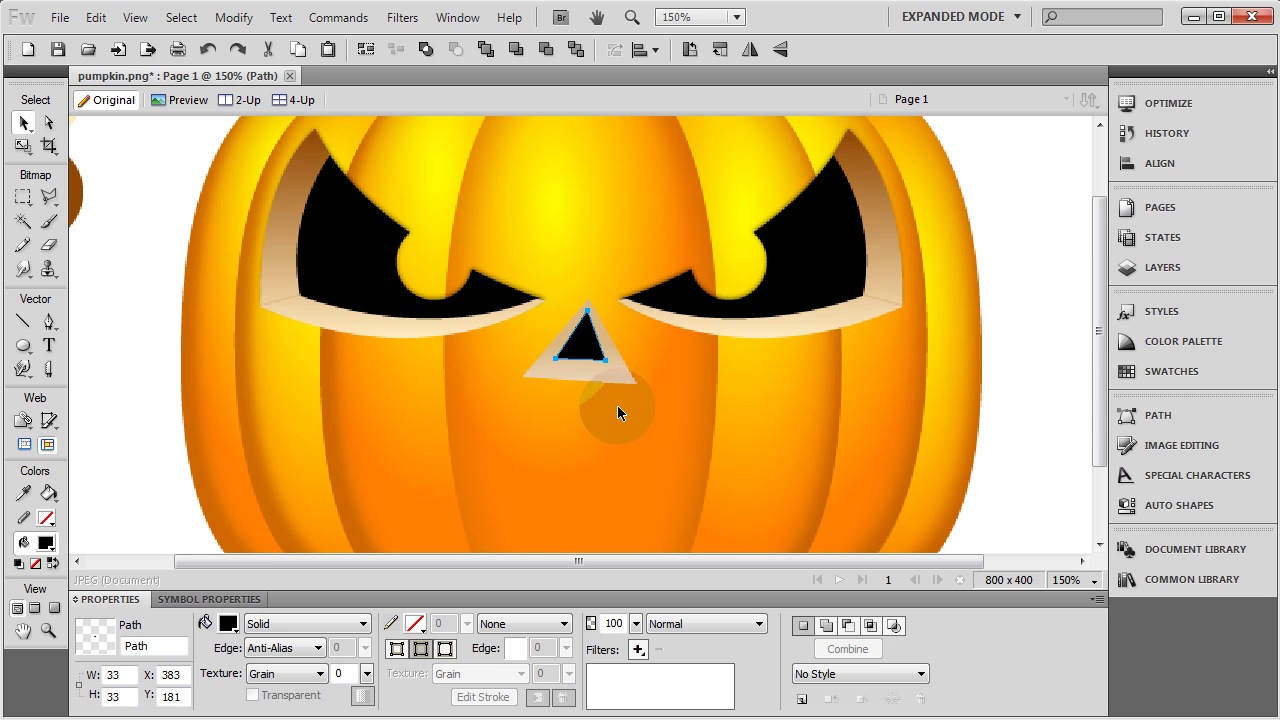
pyautogui.hotkey('ctrl', '=')
pyautogui.hotkey('ctrl', '=')
pyautogui.click(49, 122)
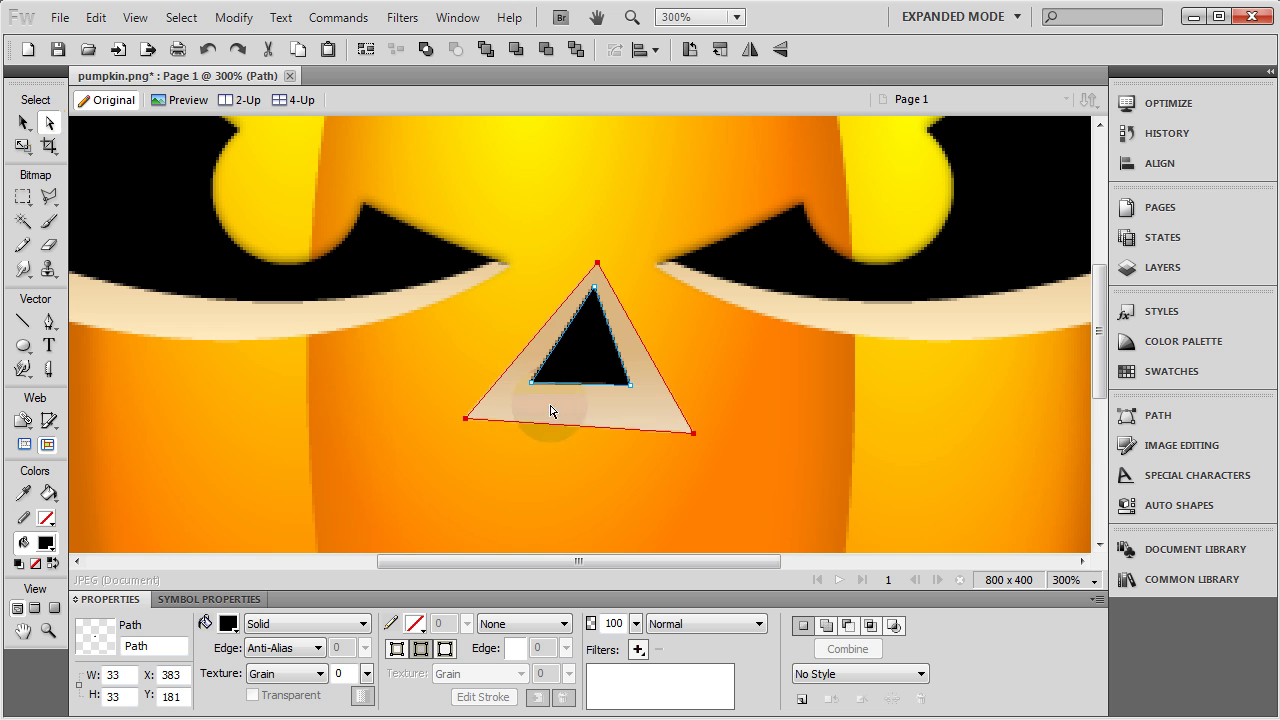
pyautogui.moveTo(530, 382); pyautogui.dragTo(518, 397)
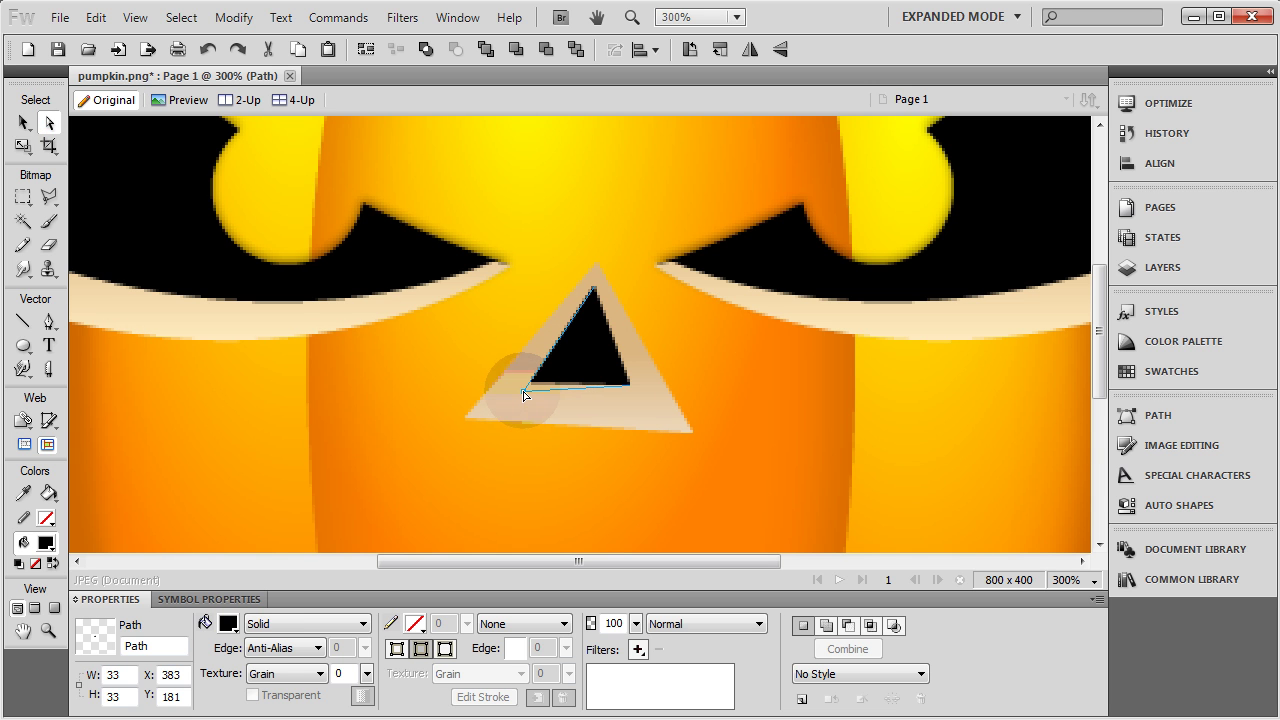
pyautogui.click(741, 355)
pyautogui.hotkey('ctrl', '1')
pyautogui.hotkey('ctrl', 'd')
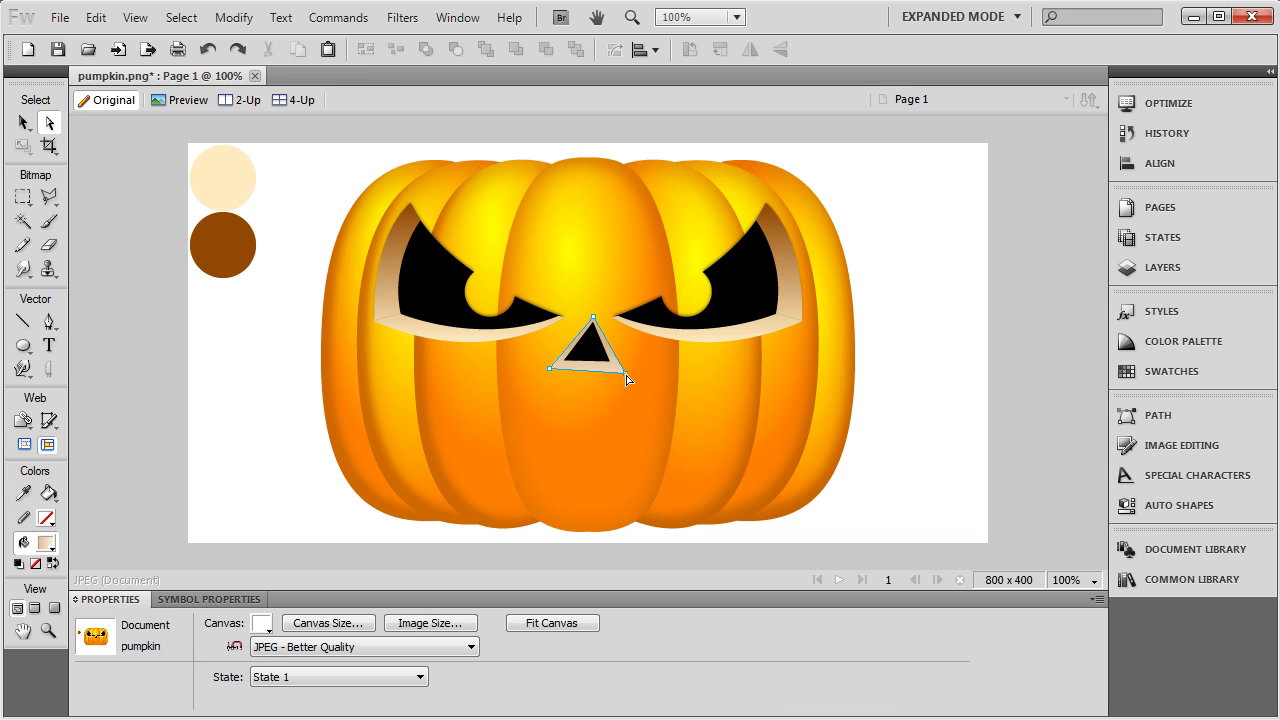
# Add a Glow to the outer nose triangle with the brown circle's colour, width 0 and softness 6.
pyautogui.click(626, 375)
pyautogui.click(638, 649)
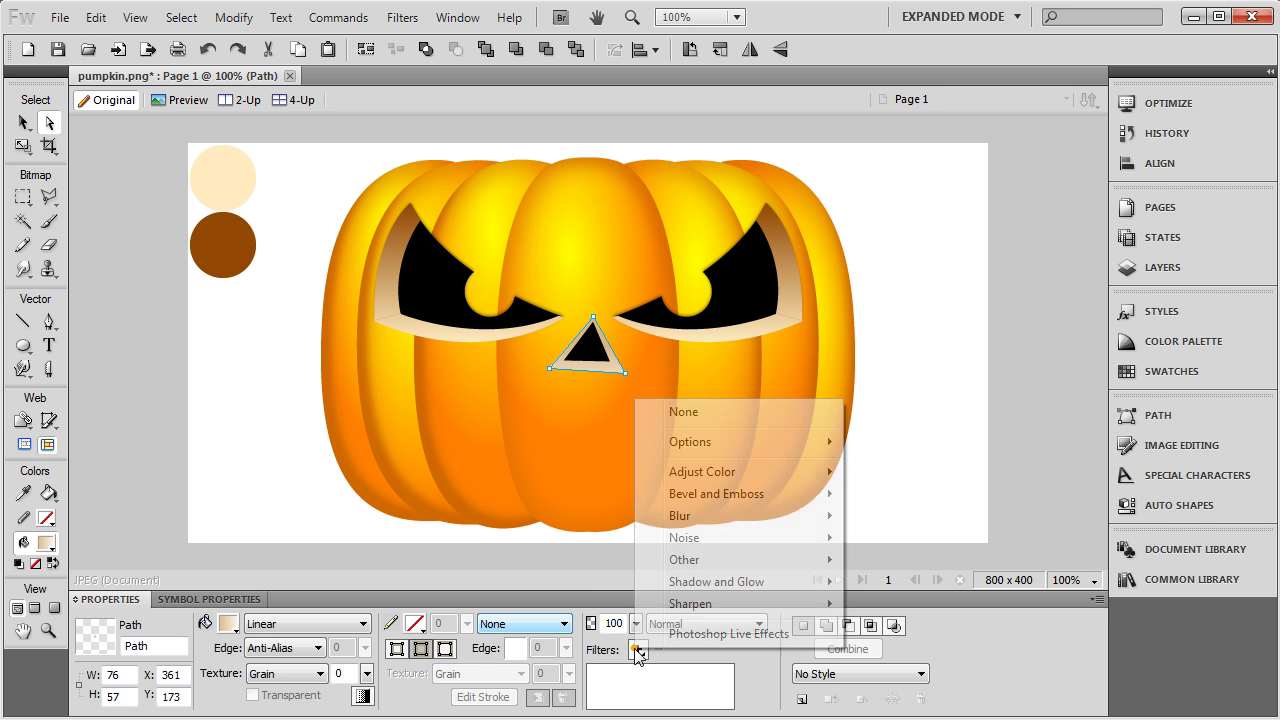
pyautogui.moveTo(738, 590)
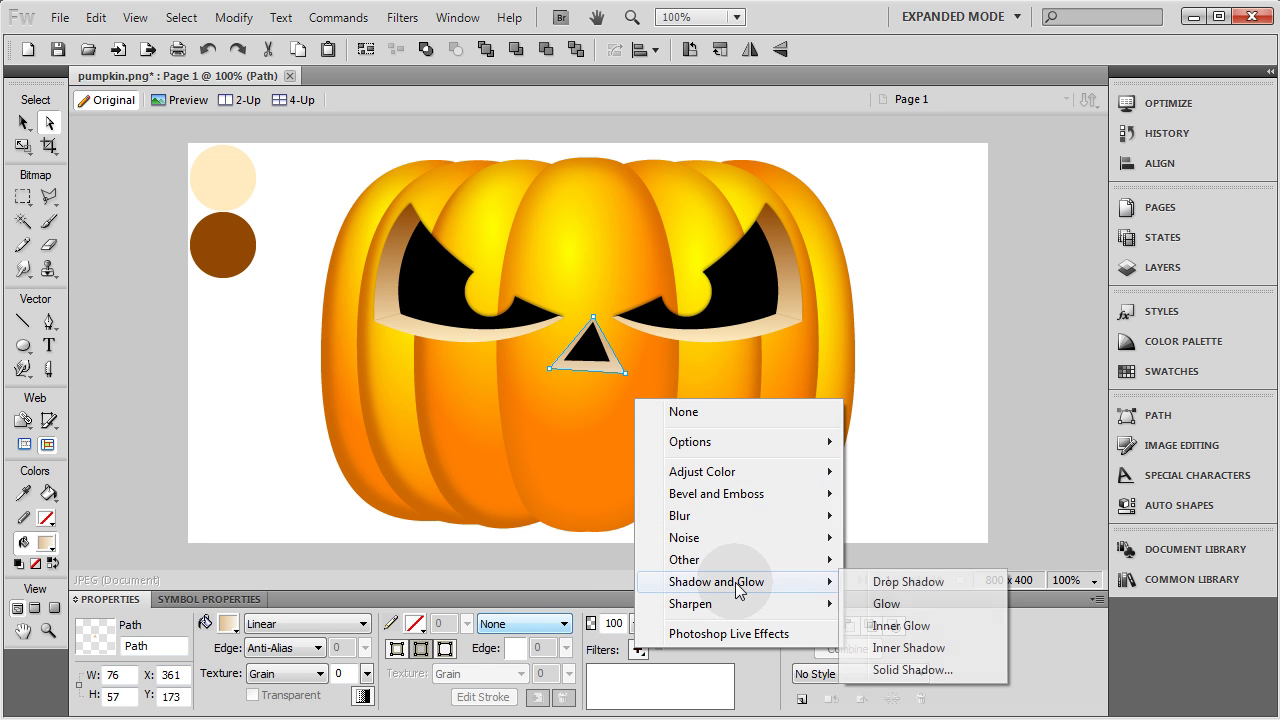
pyautogui.click(893, 606)
pyautogui.click(666, 688)
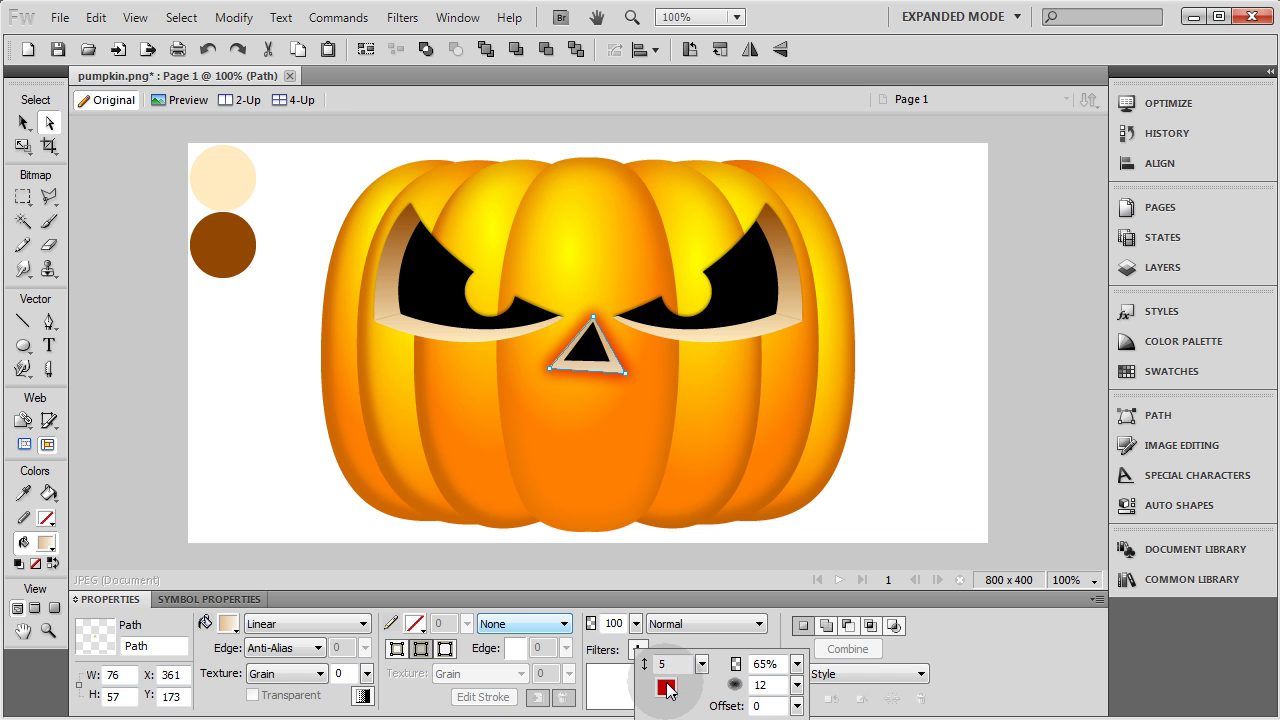
pyautogui.click(222, 238)
pyautogui.moveTo(701, 663); pyautogui.dragTo(706, 708)
pyautogui.moveTo(797, 685); pyautogui.dragTo(802, 709)
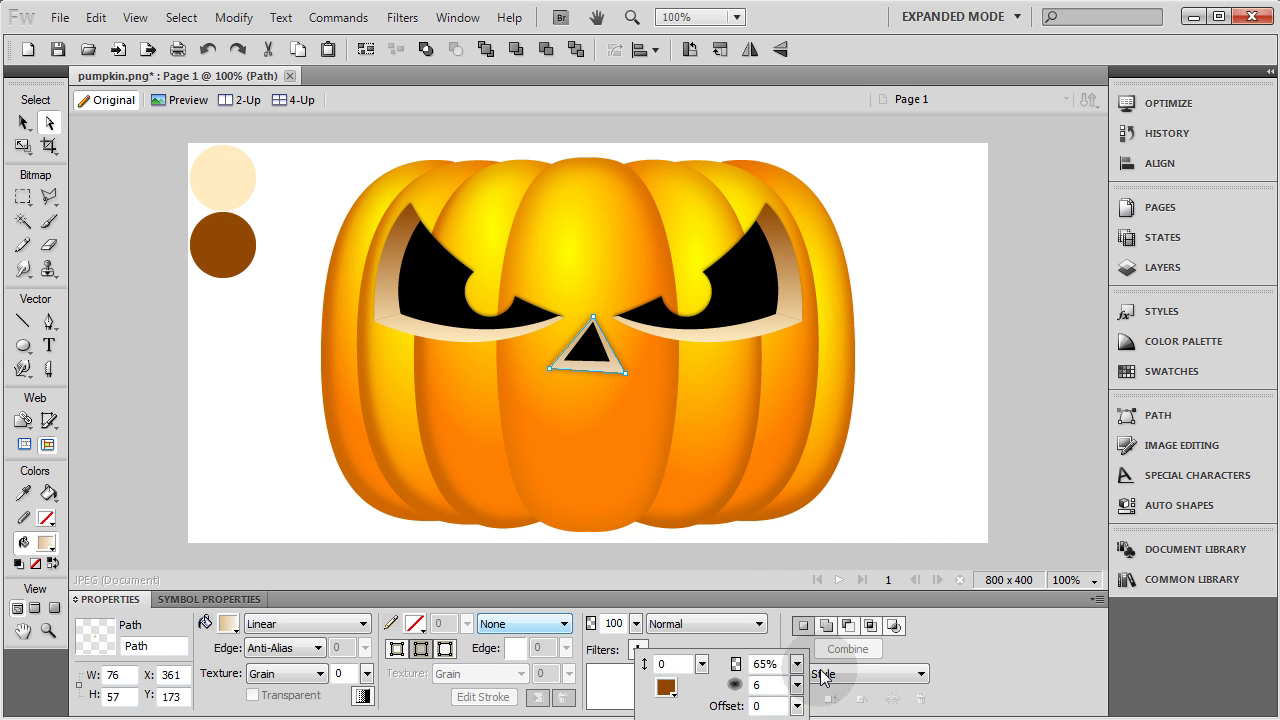
pyautogui.click(214, 402)
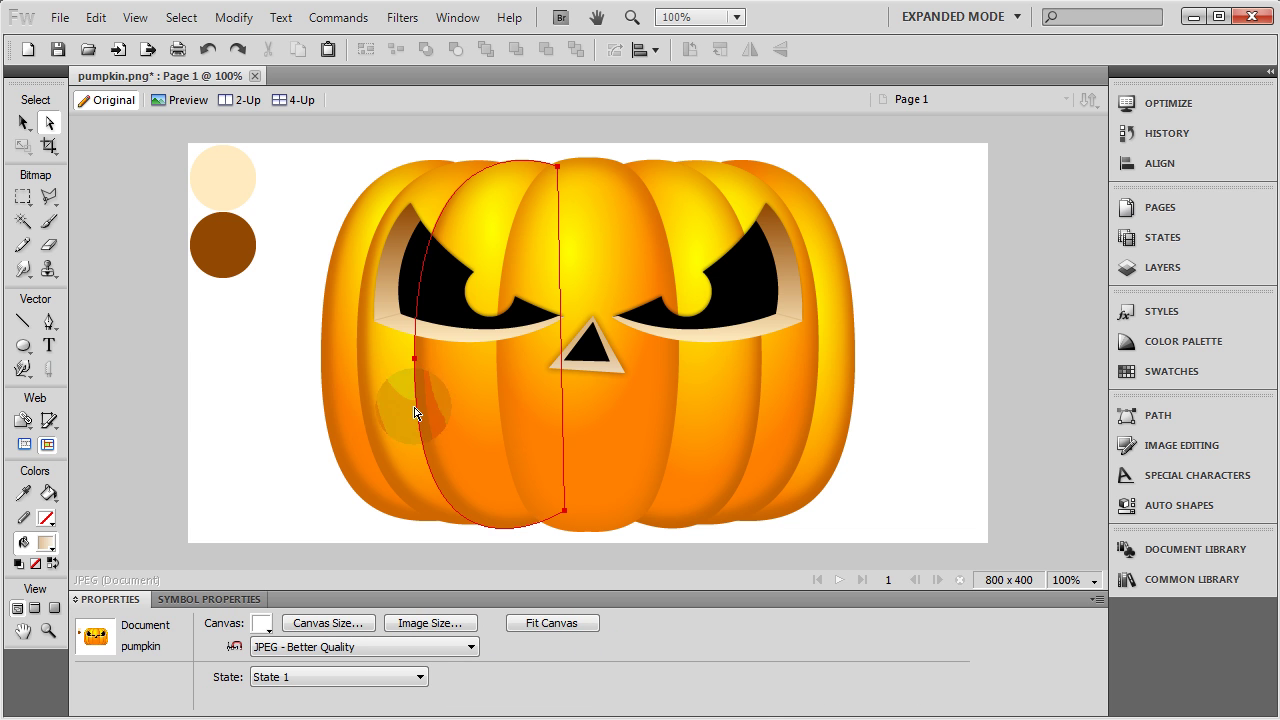
# Draw two short lines joining the lower corners of the black nose triangle to those of the outer triangle, about 15 by 7 px and 16 by 12 px.
pyautogui.click(788, 318)
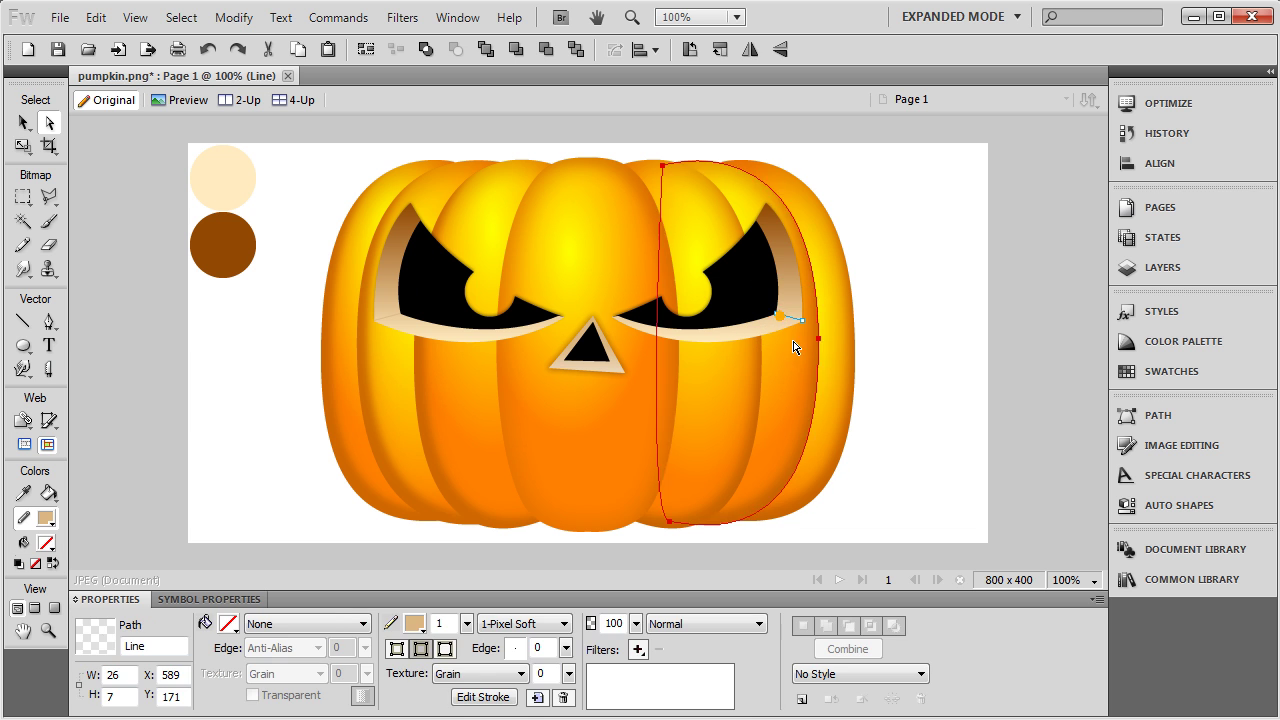
pyautogui.scroll(2, 916, 300)
pyautogui.scroll(-1, 924, 408)
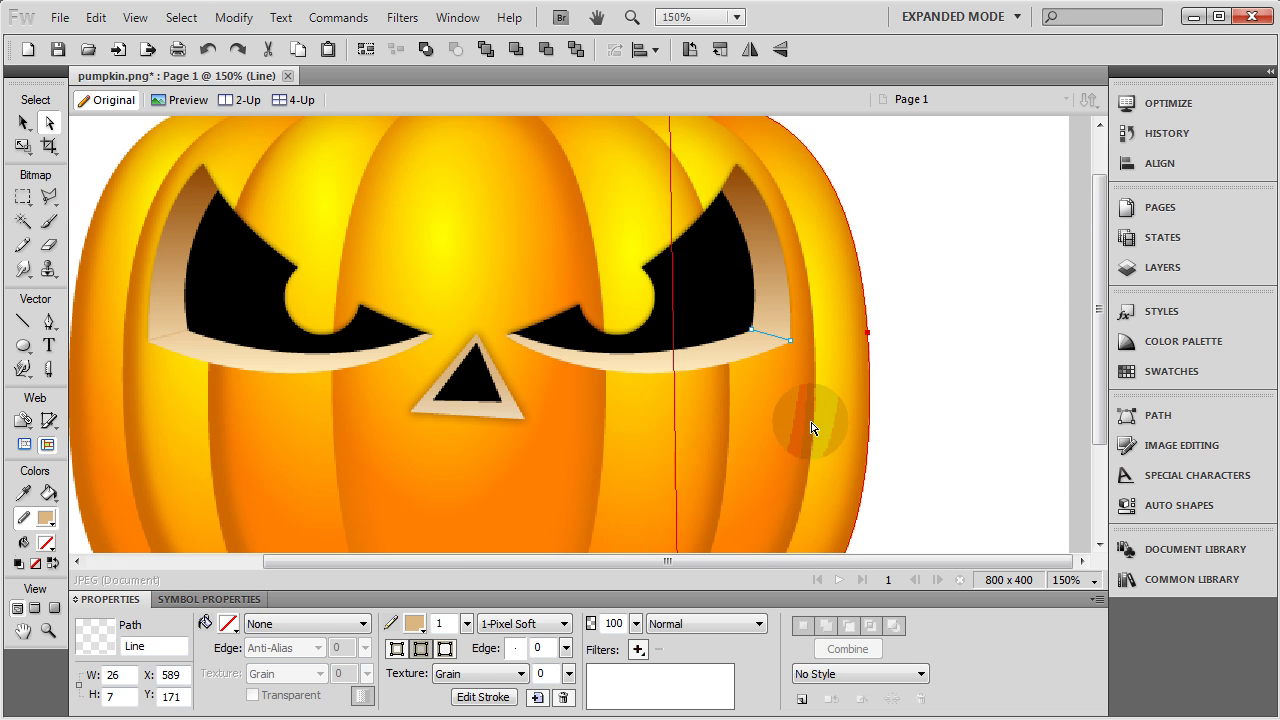
pyautogui.click(515, 420)
pyautogui.scroll(3, 591, 443)
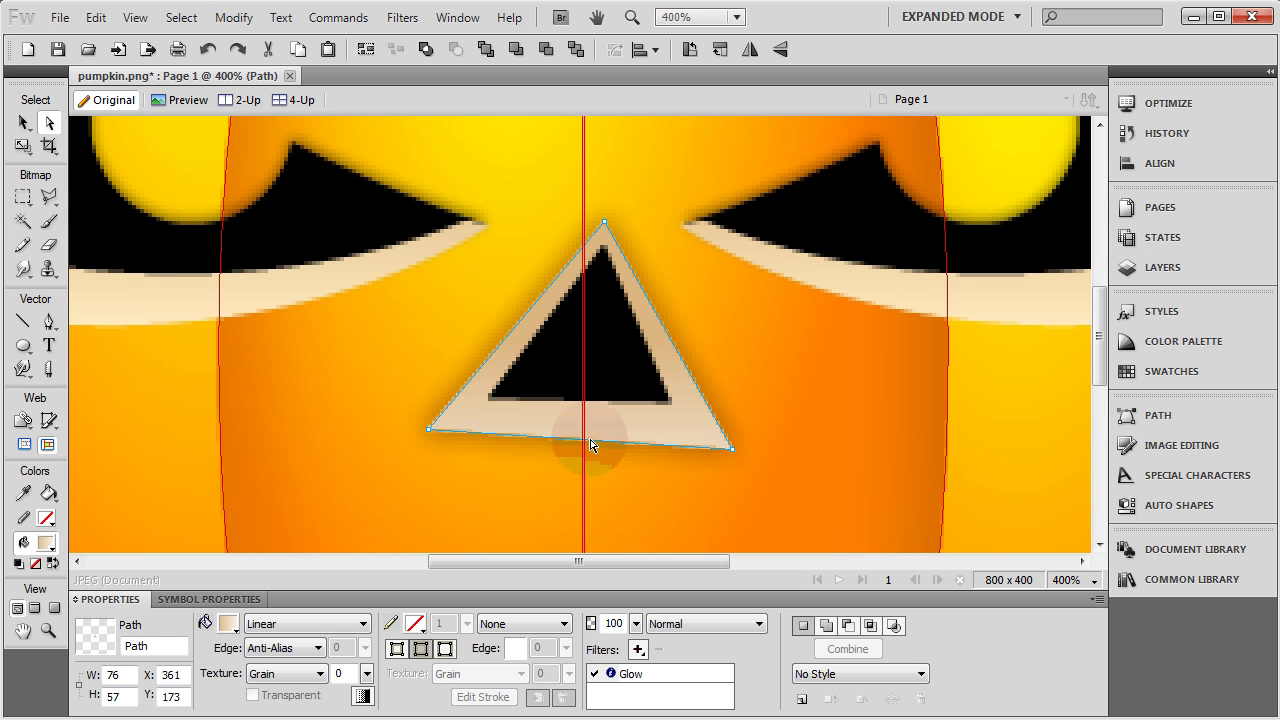
pyautogui.click(22, 323)
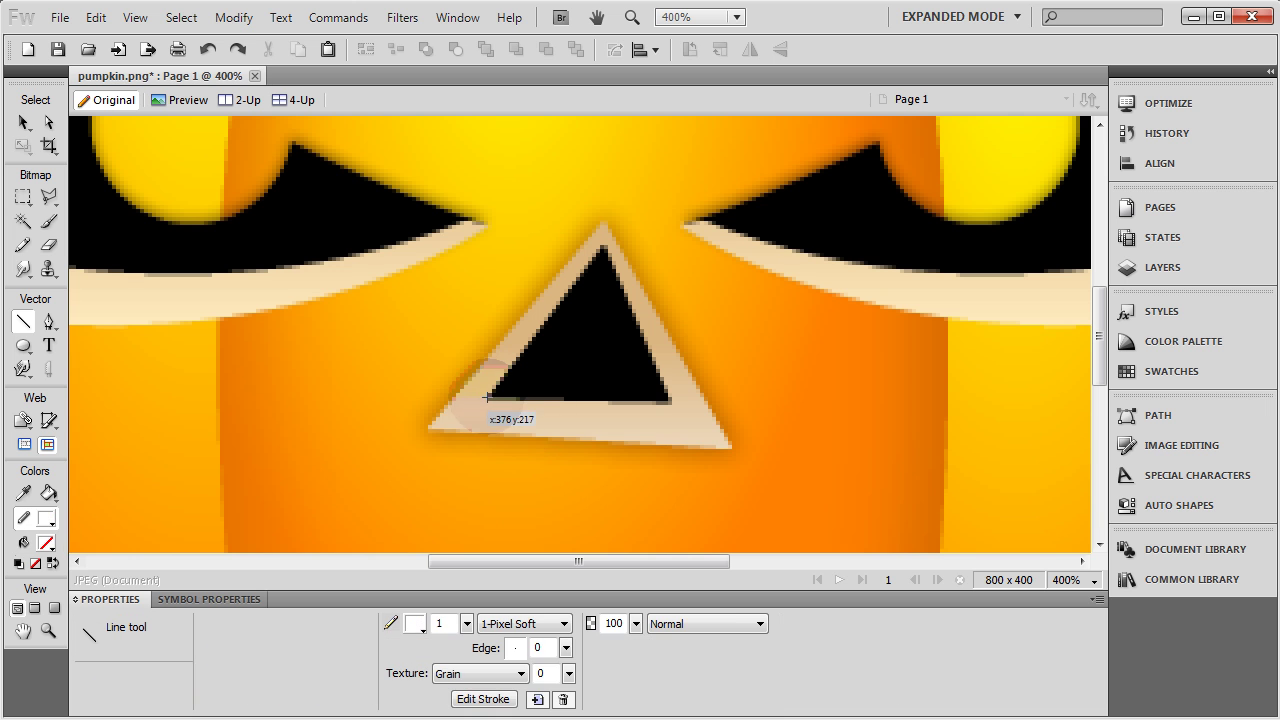
pyautogui.moveTo(489, 397); pyautogui.dragTo(430, 427)
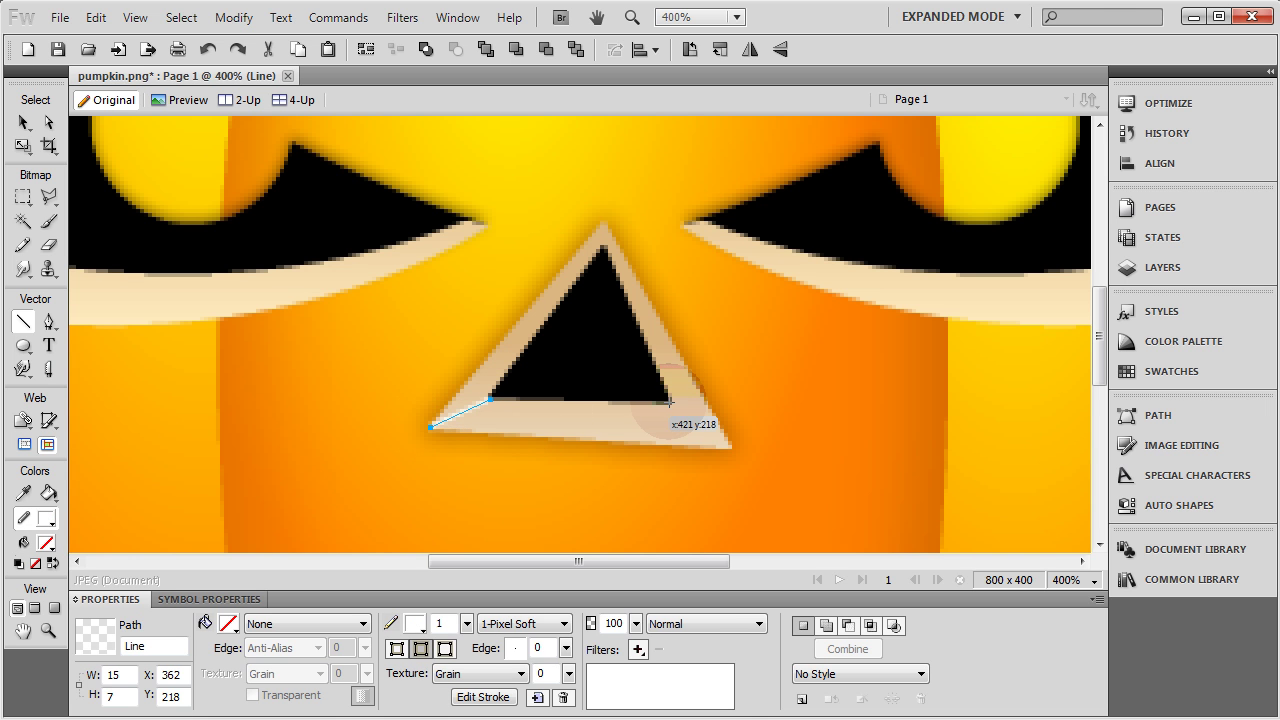
pyautogui.moveTo(670, 401); pyautogui.dragTo(733, 450)
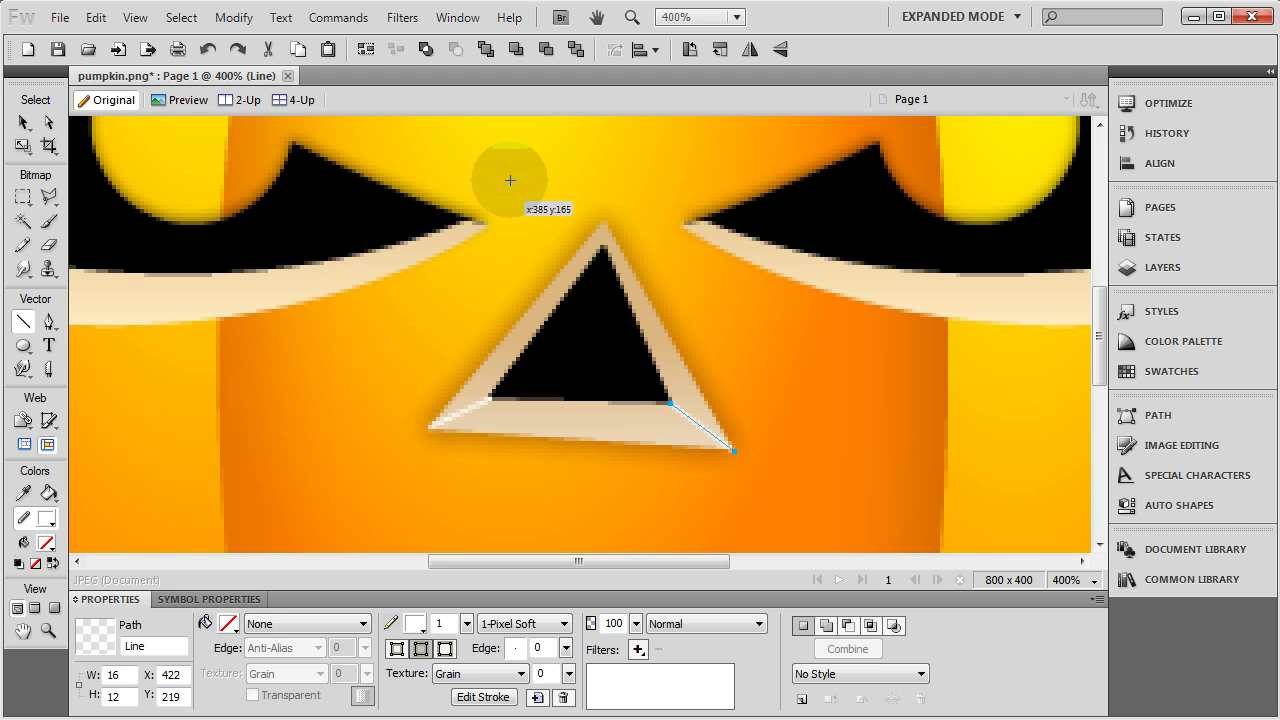
# Recolour both nose corner lines with the tan sampled from the top of the outer nose triangle, and deselect everything.
pyautogui.click(25, 122)
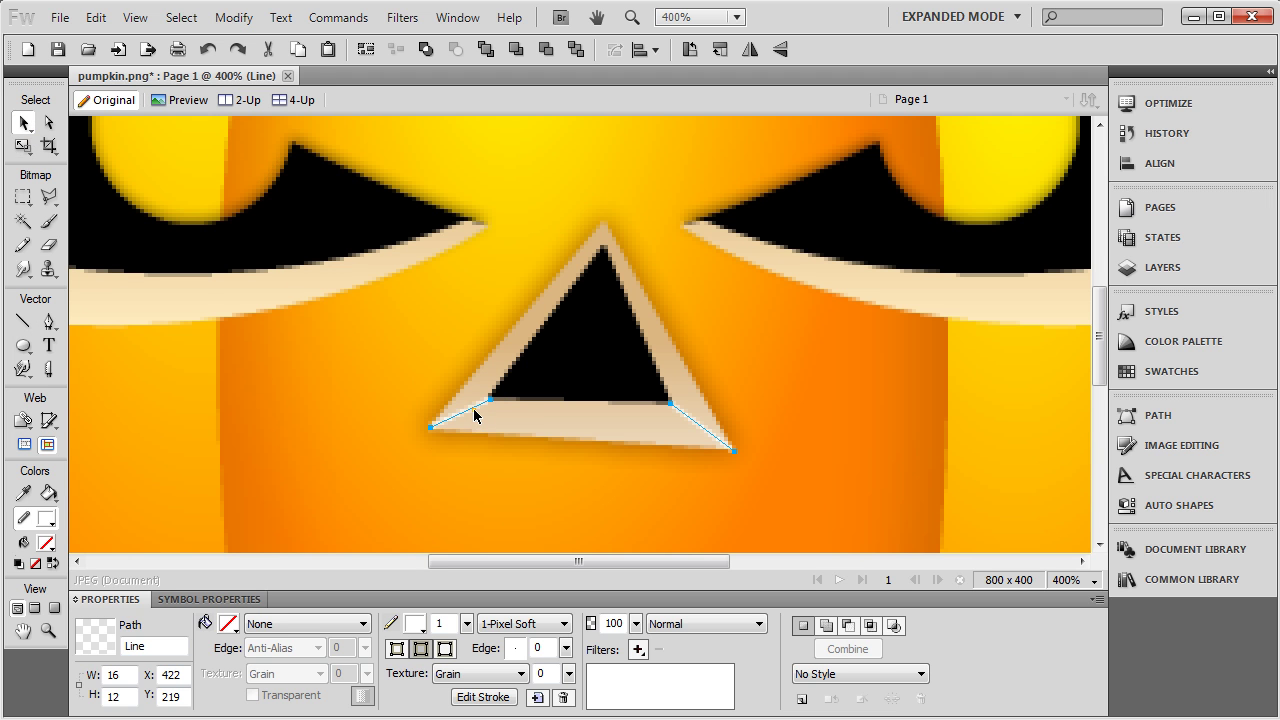
pyautogui.keyDown('shift'); pyautogui.click(474, 408); pyautogui.keyUp('shift')
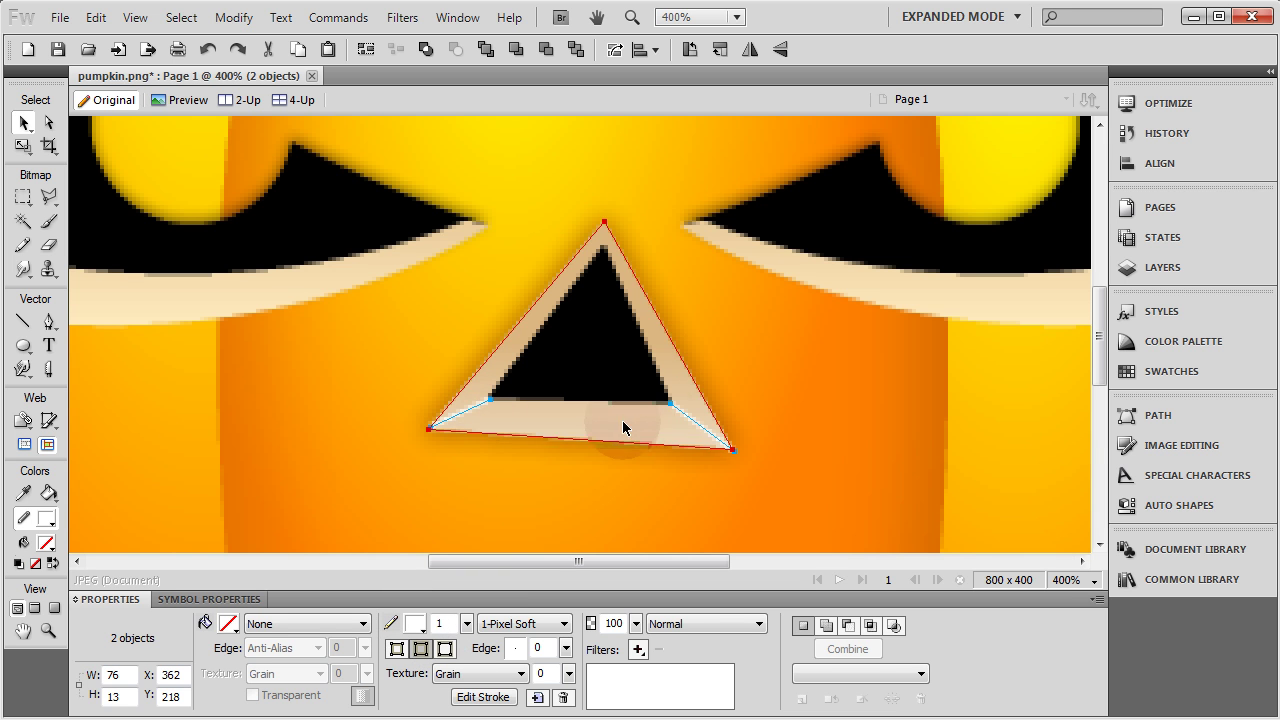
pyautogui.click(416, 625)
pyautogui.click(602, 237)
pyautogui.click(663, 475)
pyautogui.hotkey('ctrl', '-')
pyautogui.hotkey('ctrl', '-')
pyautogui.hotkey('ctrl', '-')
pyautogui.hotkey('ctrl', '-')
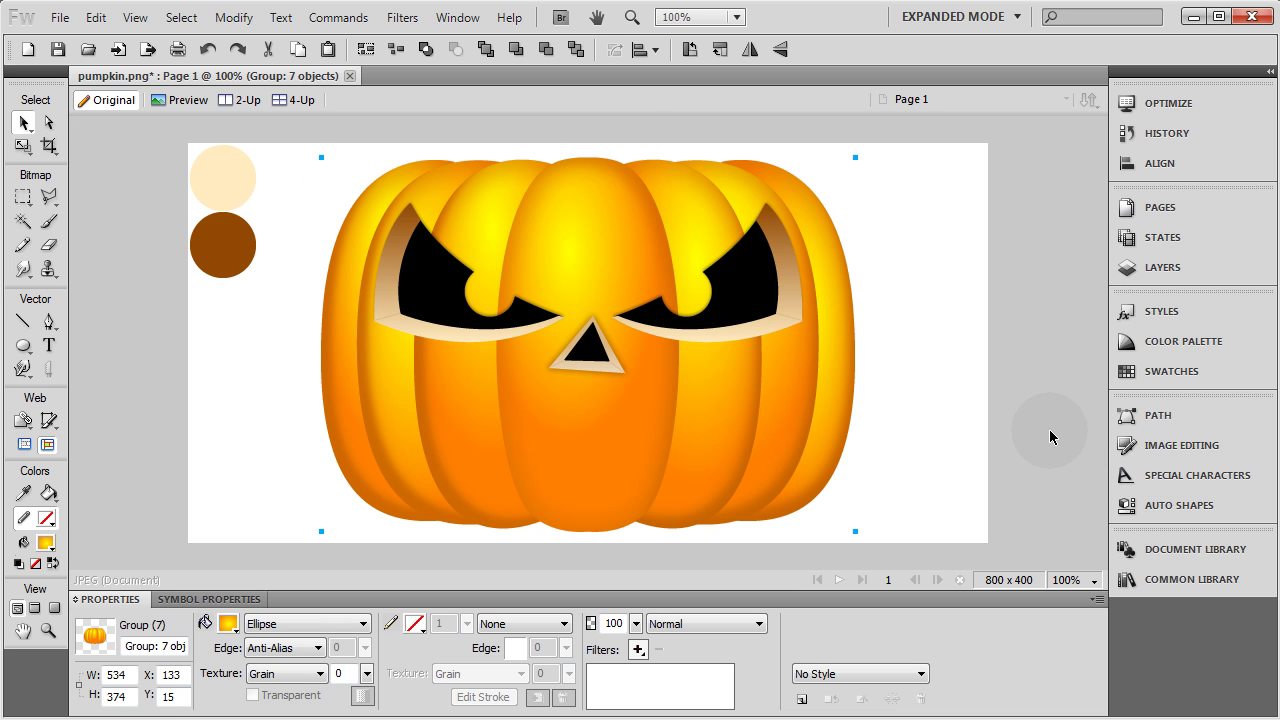
pyautogui.doubleClick(617, 368)
pyautogui.click(902, 442)
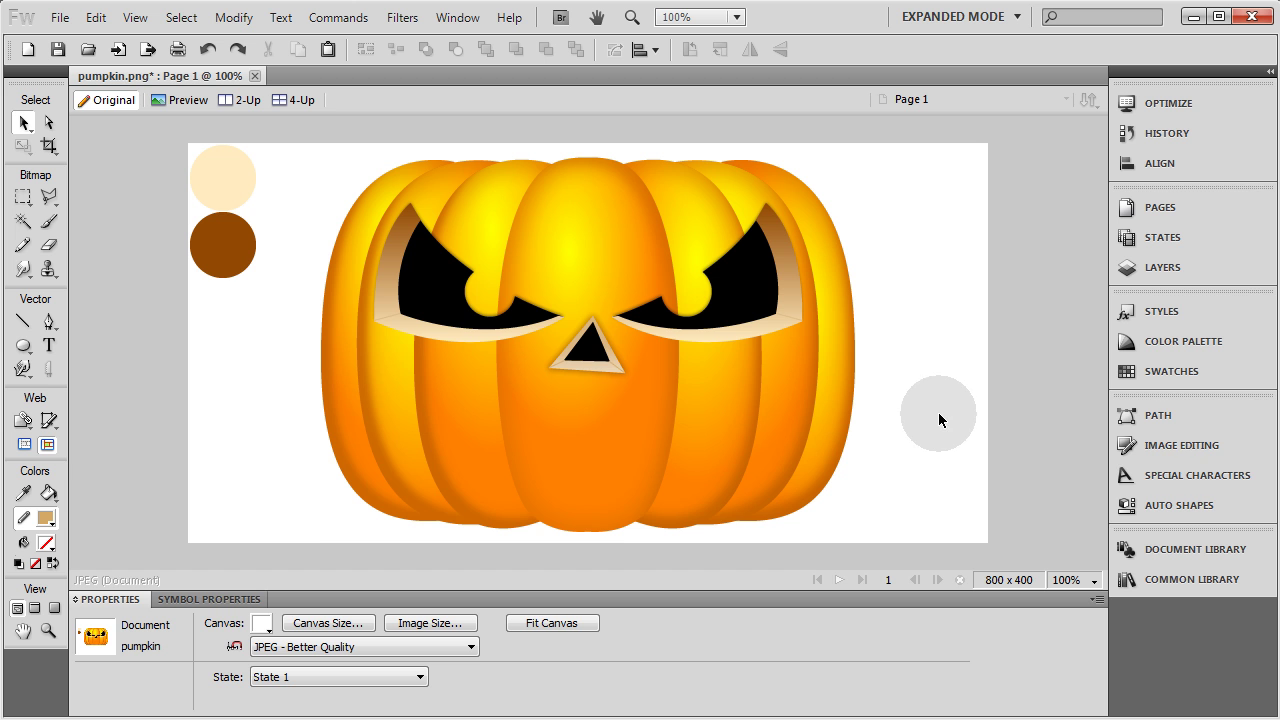
# Fit the outer nose gradient to the triangle's height and set its colours from the brown circle at the apex to the cream circle.
pyautogui.doubleClick(590, 370)
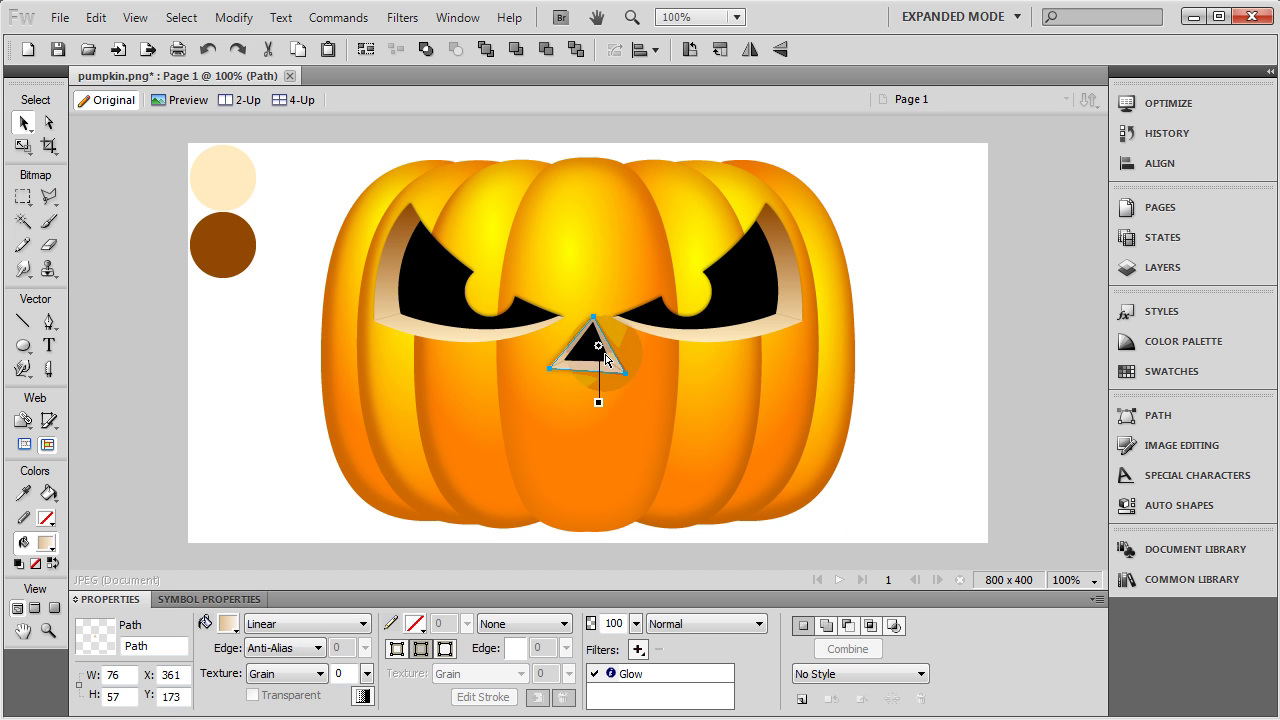
pyautogui.moveTo(600, 352); pyautogui.dragTo(594, 325)
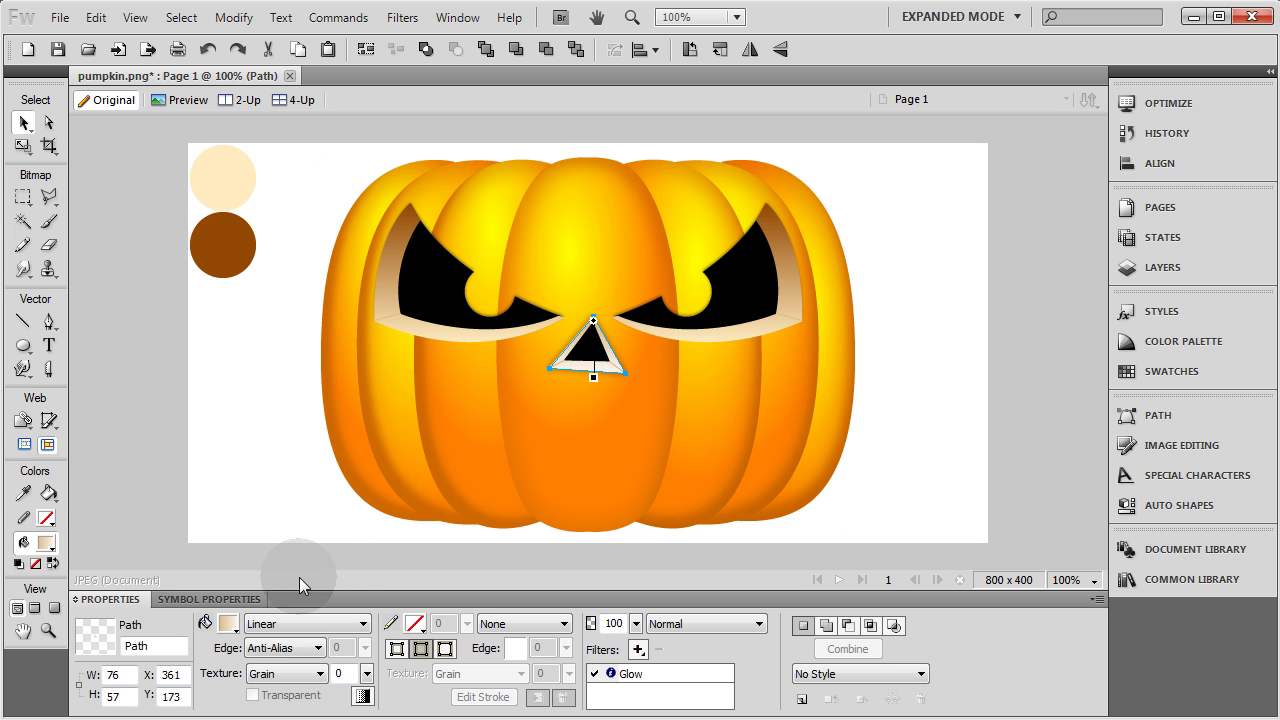
pyautogui.click(228, 623)
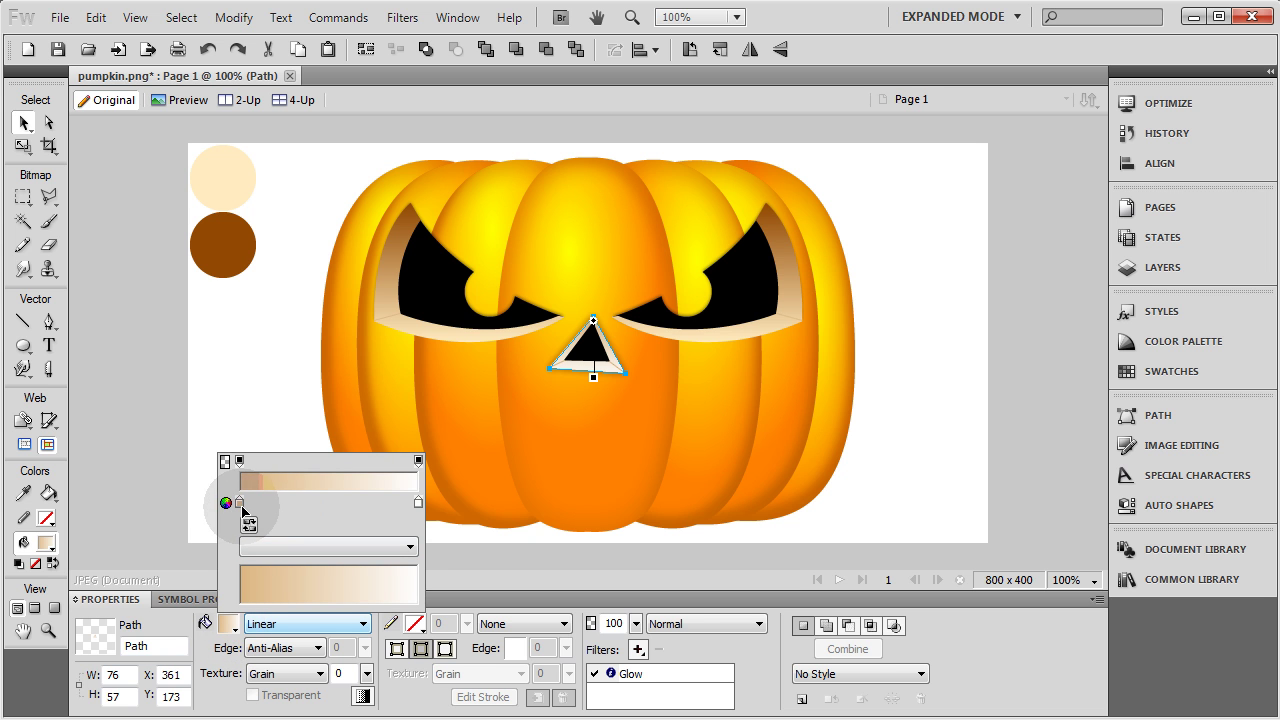
pyautogui.click(240, 503)
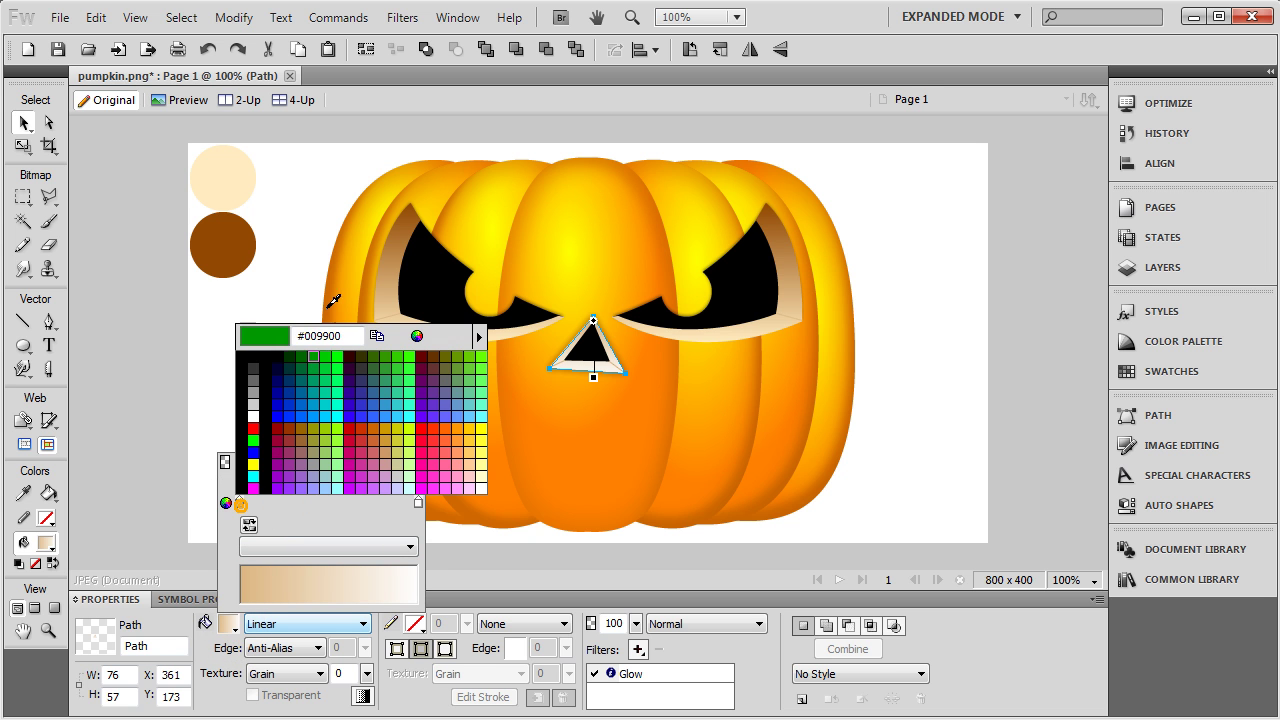
pyautogui.click(230, 232)
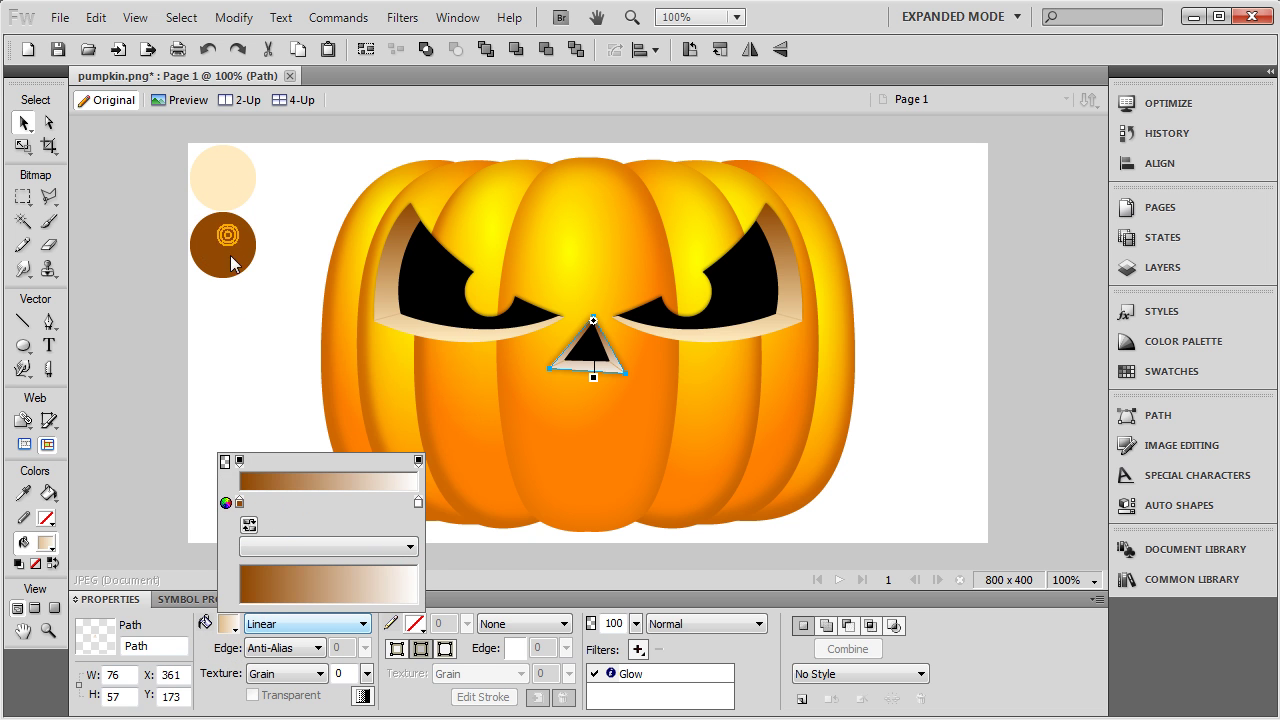
pyautogui.click(419, 505)
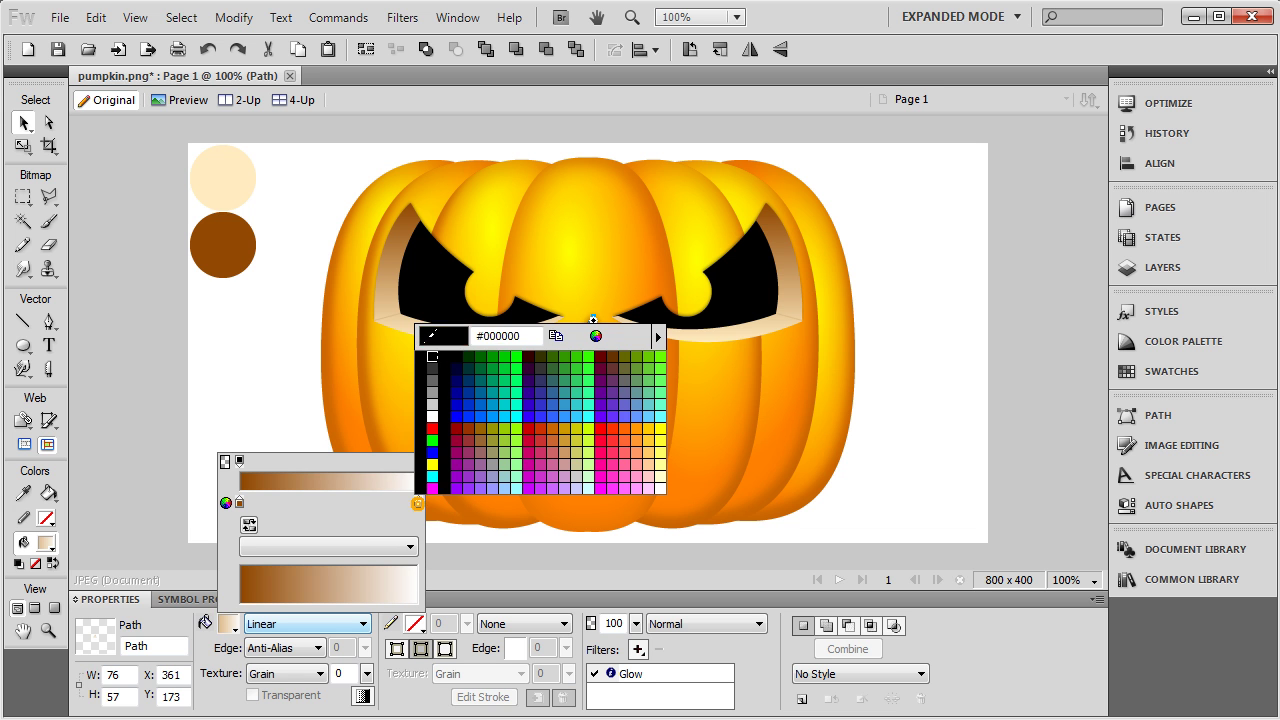
pyautogui.click(222, 178)
pyautogui.click(202, 364)
pyautogui.click(202, 366)
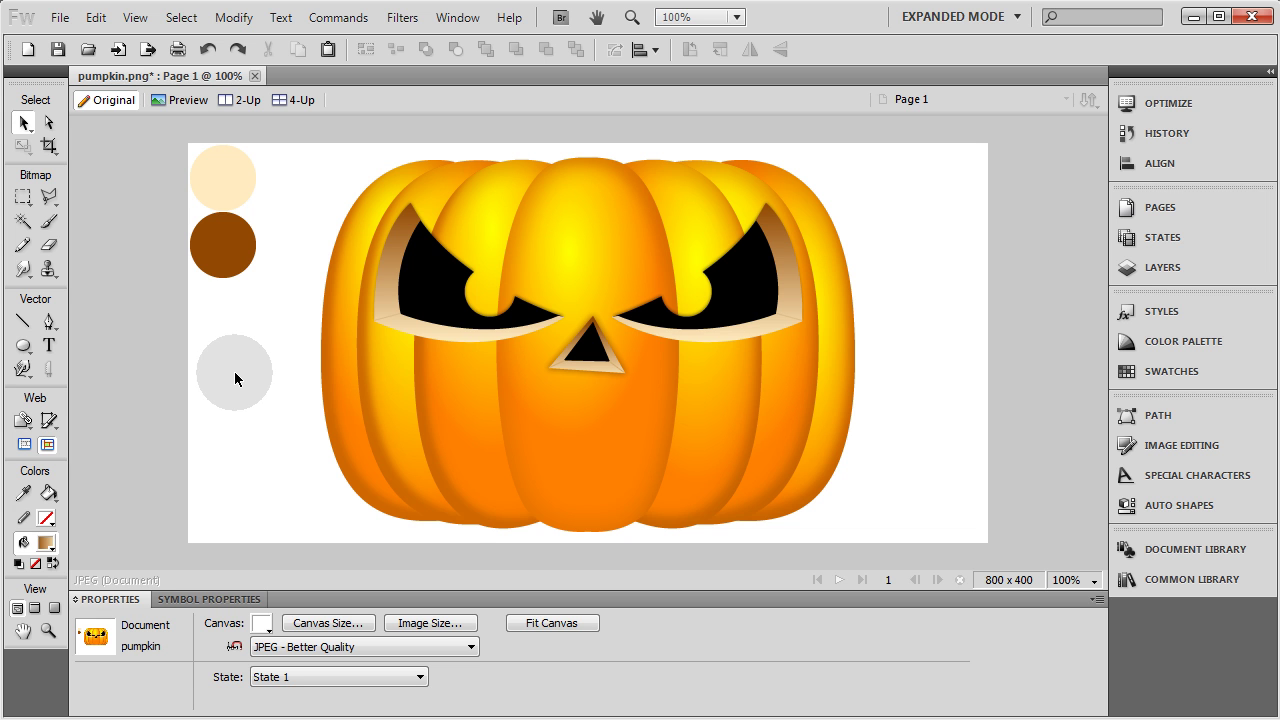
# Darken the stroke of both nose corner lines to a brown-tan with RGB 202, 146, 62.
pyautogui.moveTo(234, 371); pyautogui.dragTo(613, 366)
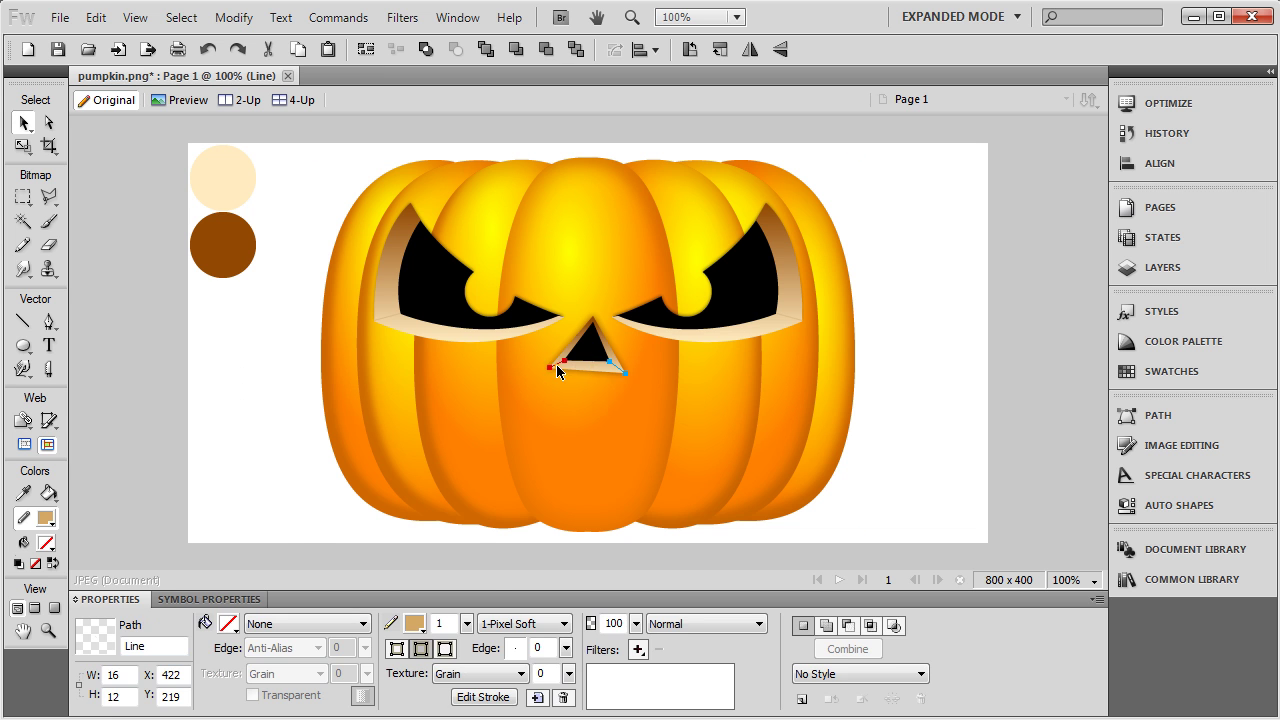
pyautogui.click(414, 623)
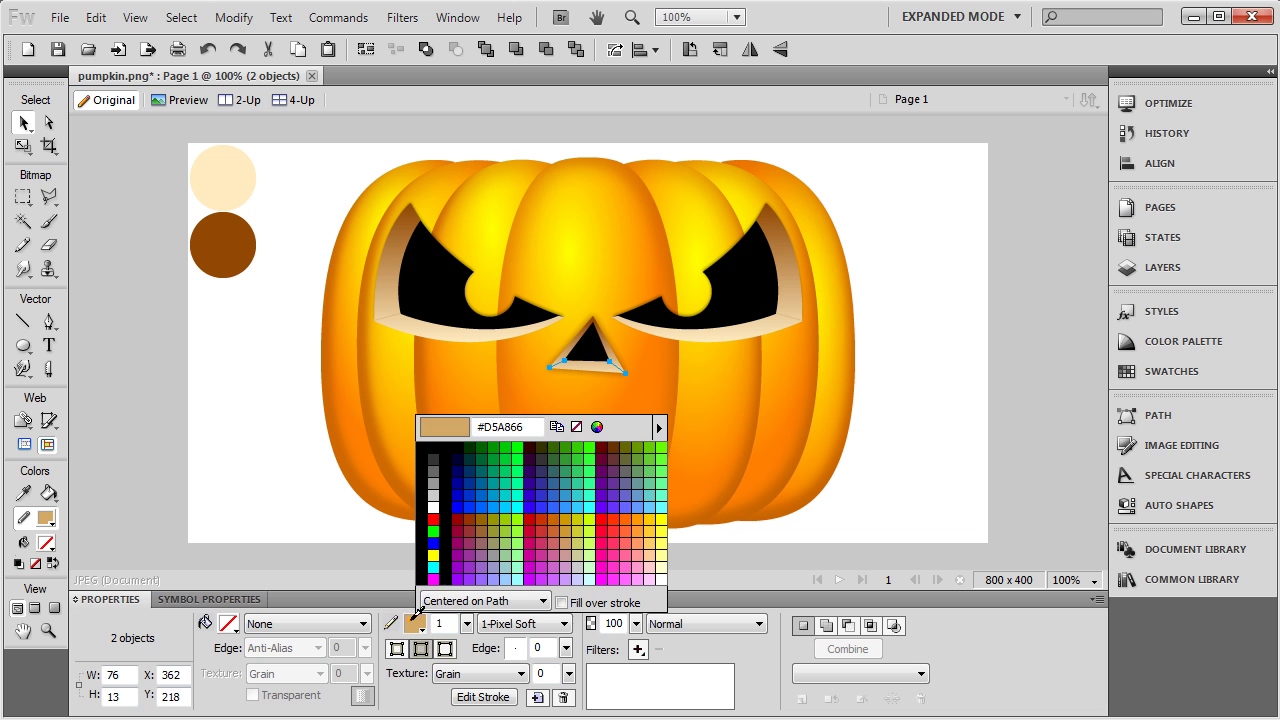
pyautogui.click(596, 428)
pyautogui.moveTo(759, 453); pyautogui.dragTo(758, 474)
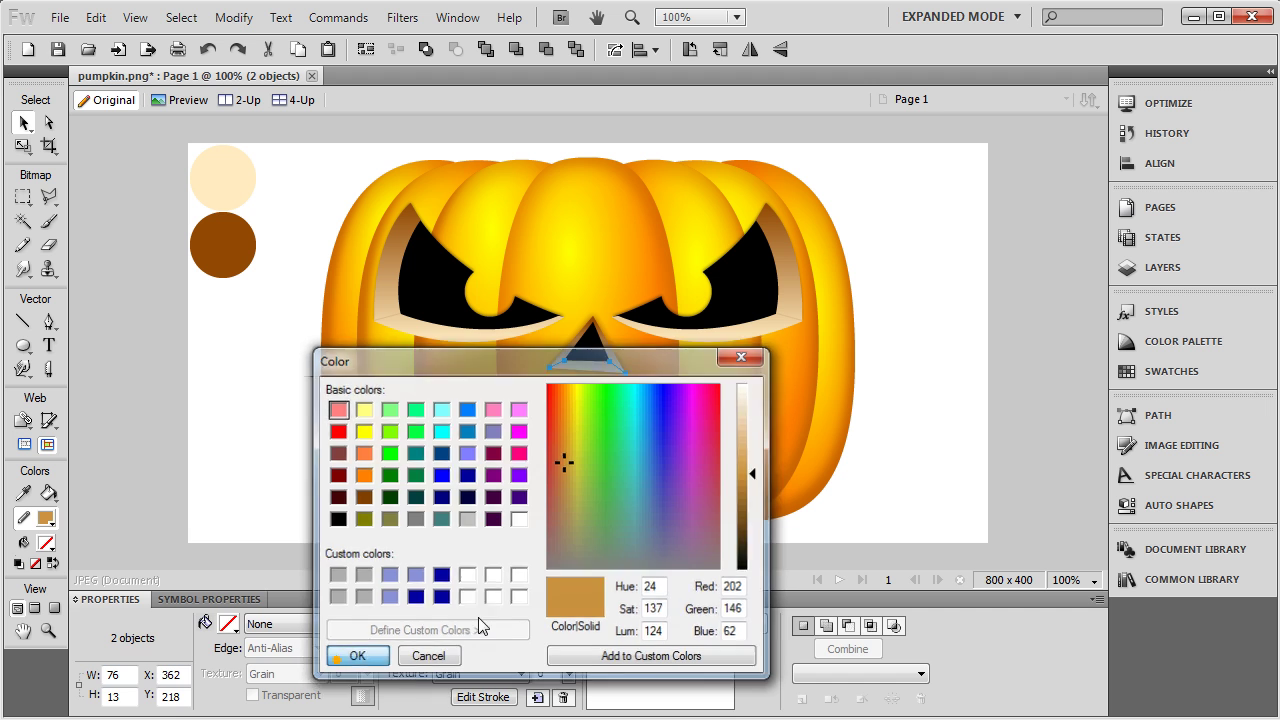
pyautogui.click(418, 652)
pyautogui.click(986, 434)
# Draw a closed, curved black mouth about 195 by 110 px below the nose with the Pen tool, and select it.
pyautogui.click(48, 326)
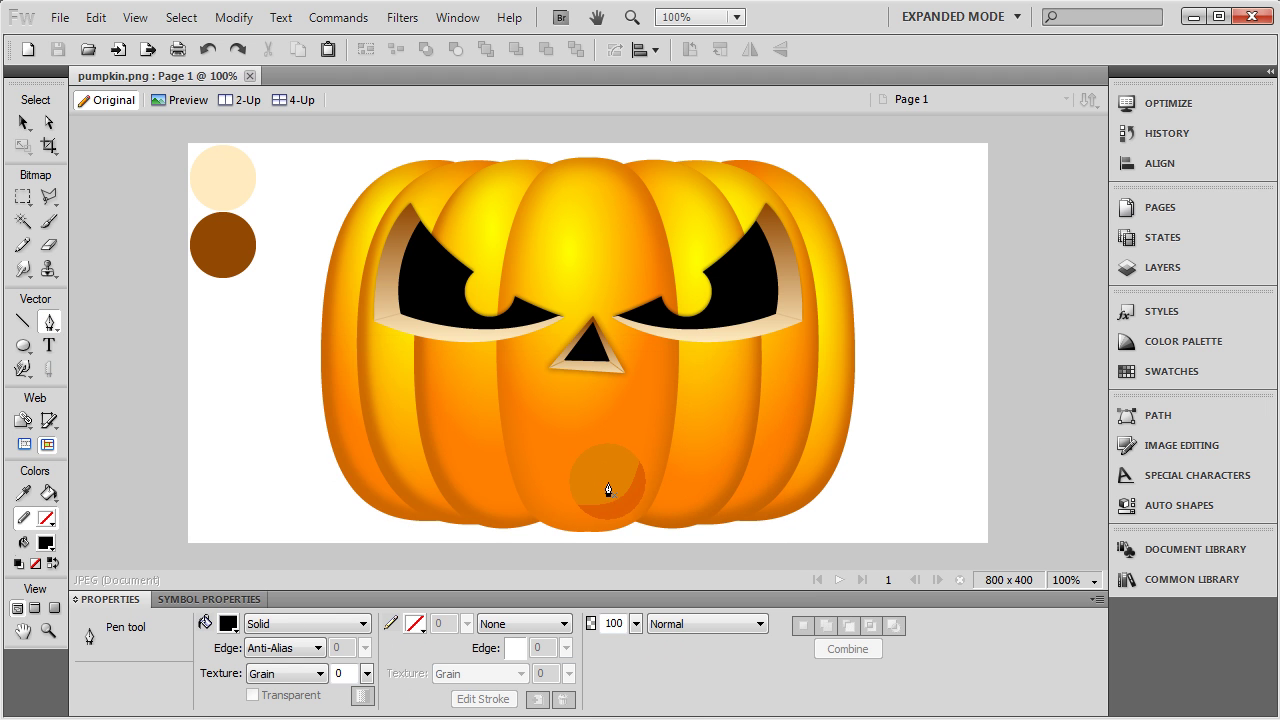
pyautogui.moveTo(668, 480); pyautogui.dragTo(692, 458)
pyautogui.moveTo(641, 390); pyautogui.dragTo(572, 378)
pyautogui.moveTo(497, 398); pyautogui.dragTo(495, 428)
pyautogui.moveTo(557, 480); pyautogui.dragTo(655, 481)
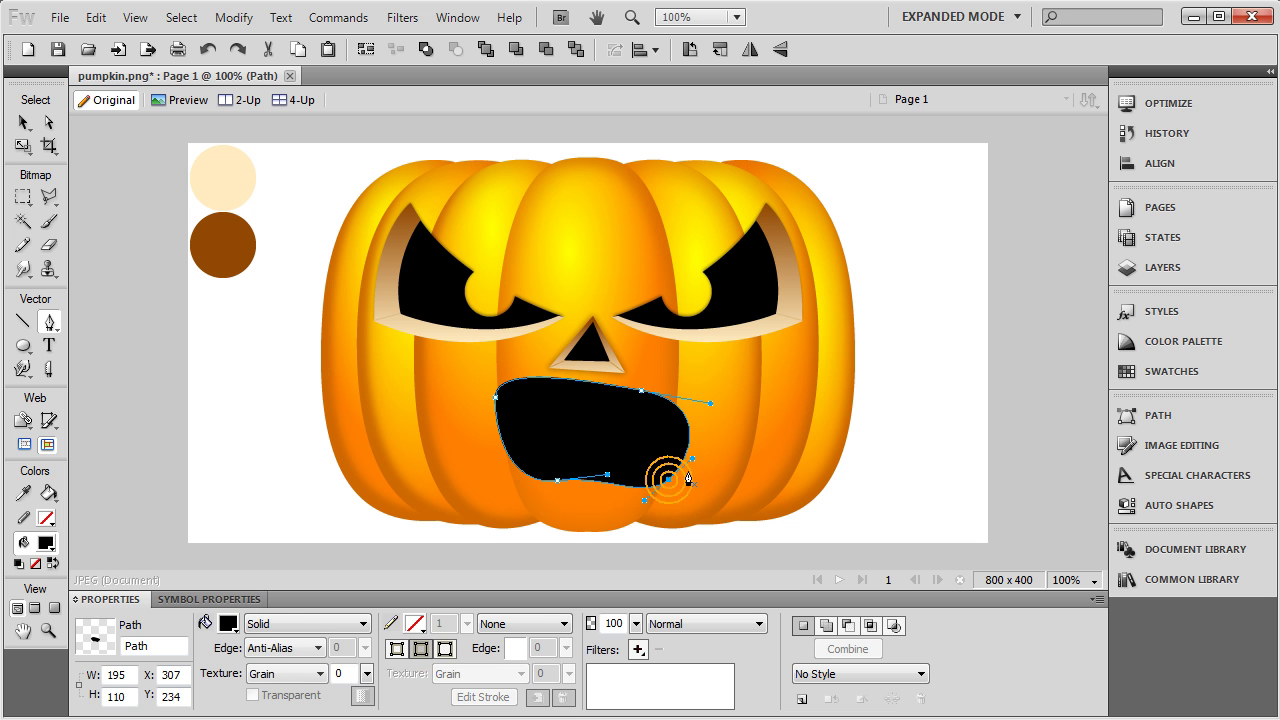
pyautogui.press('v')
pyautogui.hotkey('ctrl', 'd')
pyautogui.click(581, 423)
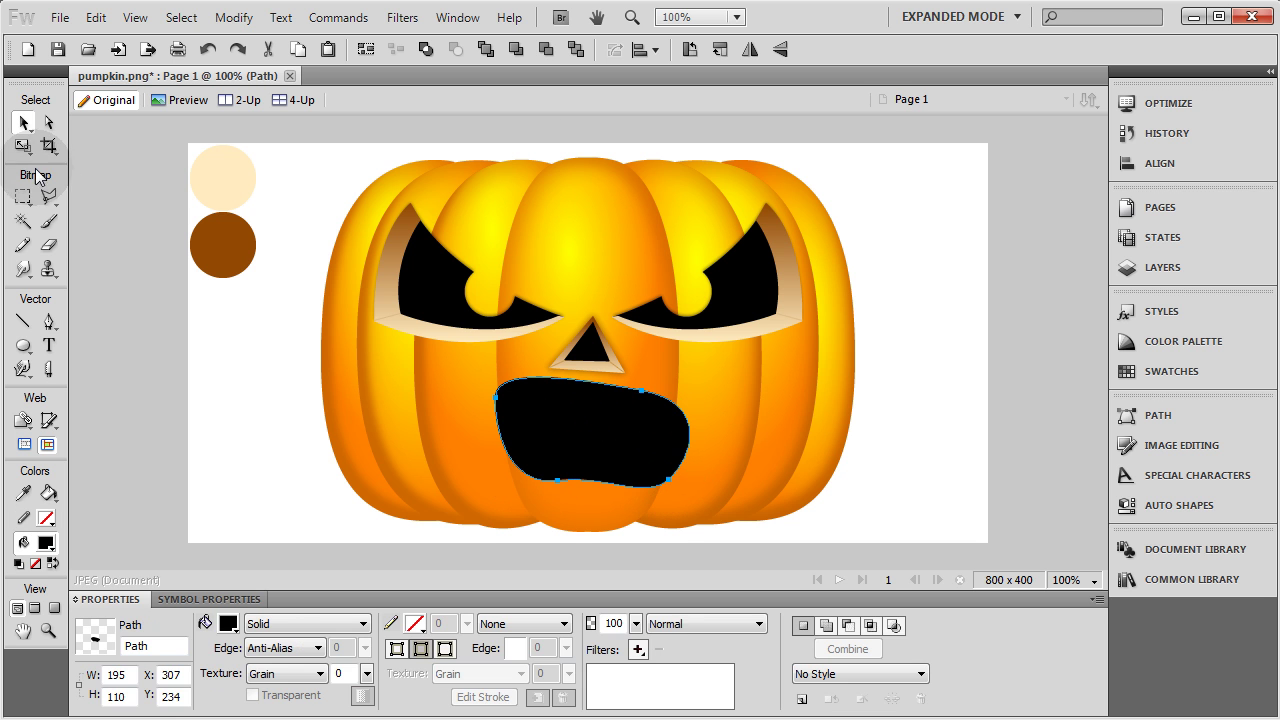
# Widen the mouth on both sides to about 266 px and move it slightly down so it sits centred below the nose.
pyautogui.click(23, 145)
pyautogui.moveTo(495, 432); pyautogui.dragTo(451, 432)
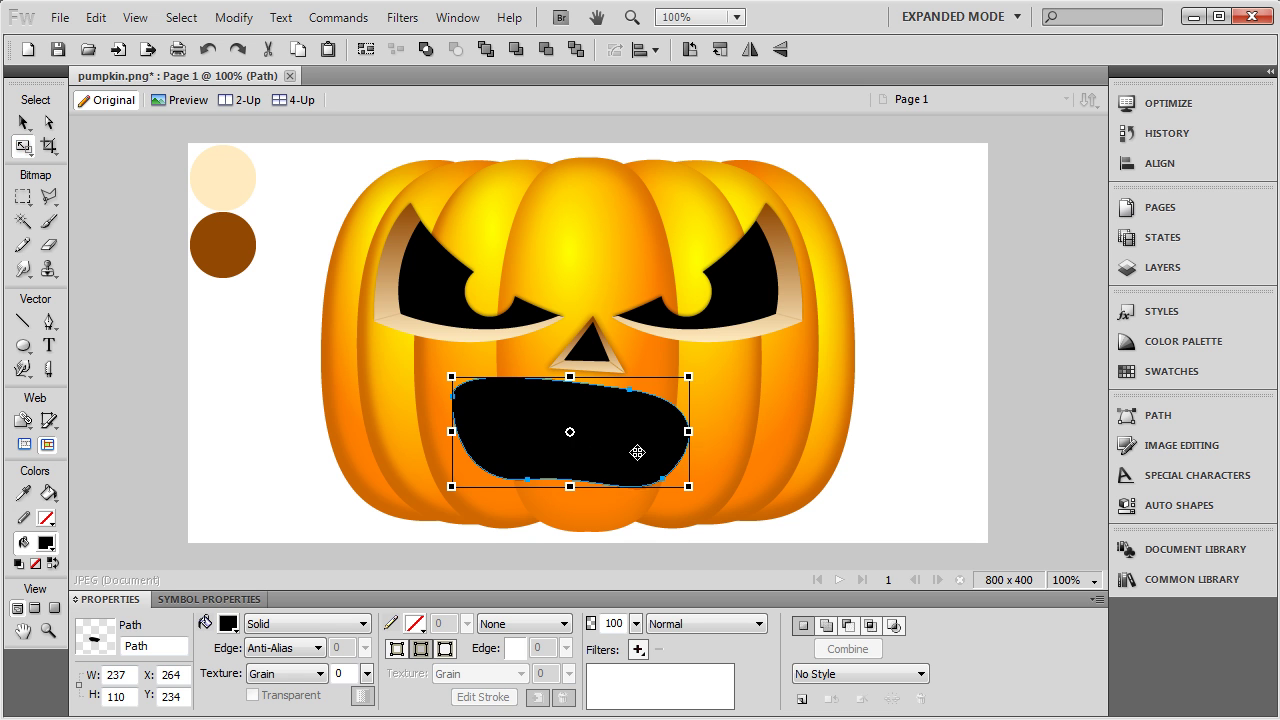
pyautogui.moveTo(688, 432); pyautogui.dragTo(717, 432)
pyautogui.click(23, 122)
pyautogui.moveTo(553, 415); pyautogui.dragTo(559, 425)
pyautogui.click(935, 430)
# Duplicate the mouth in place, check the copy by moving it aside over the eye, and undo that move.
pyautogui.click(620, 447)
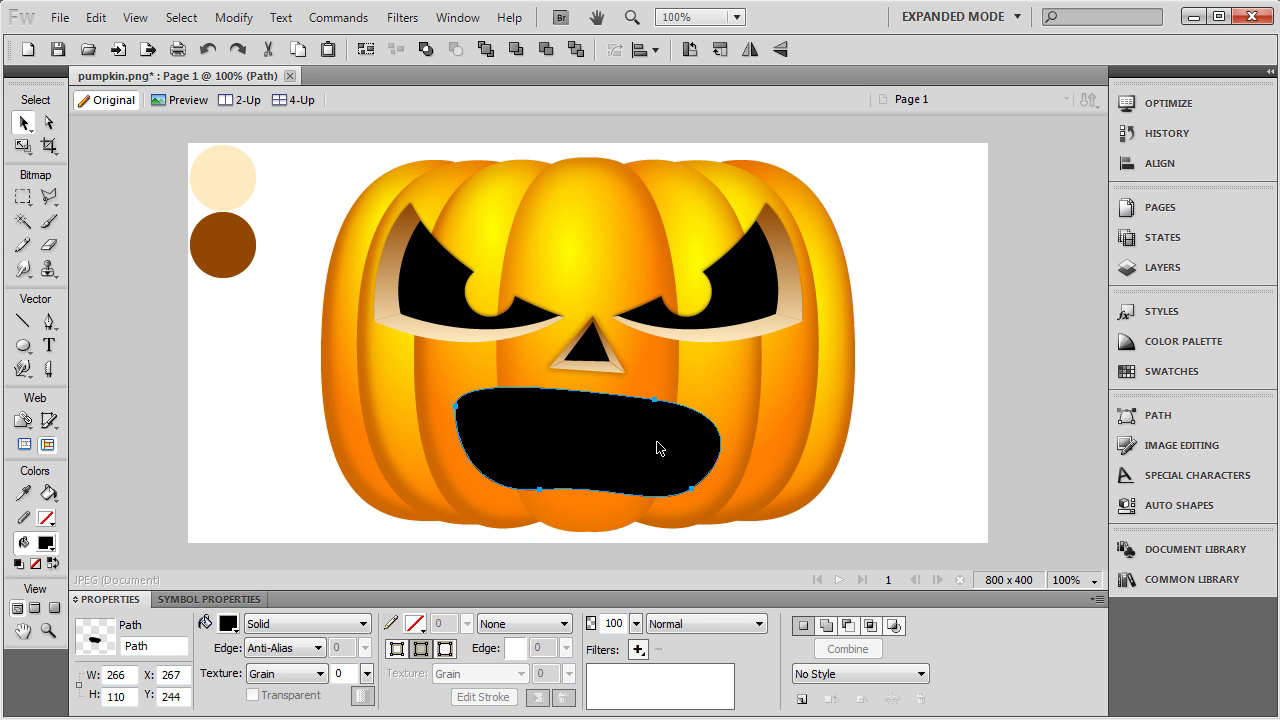
pyautogui.moveTo(598, 446); pyautogui.dragTo(810, 333)
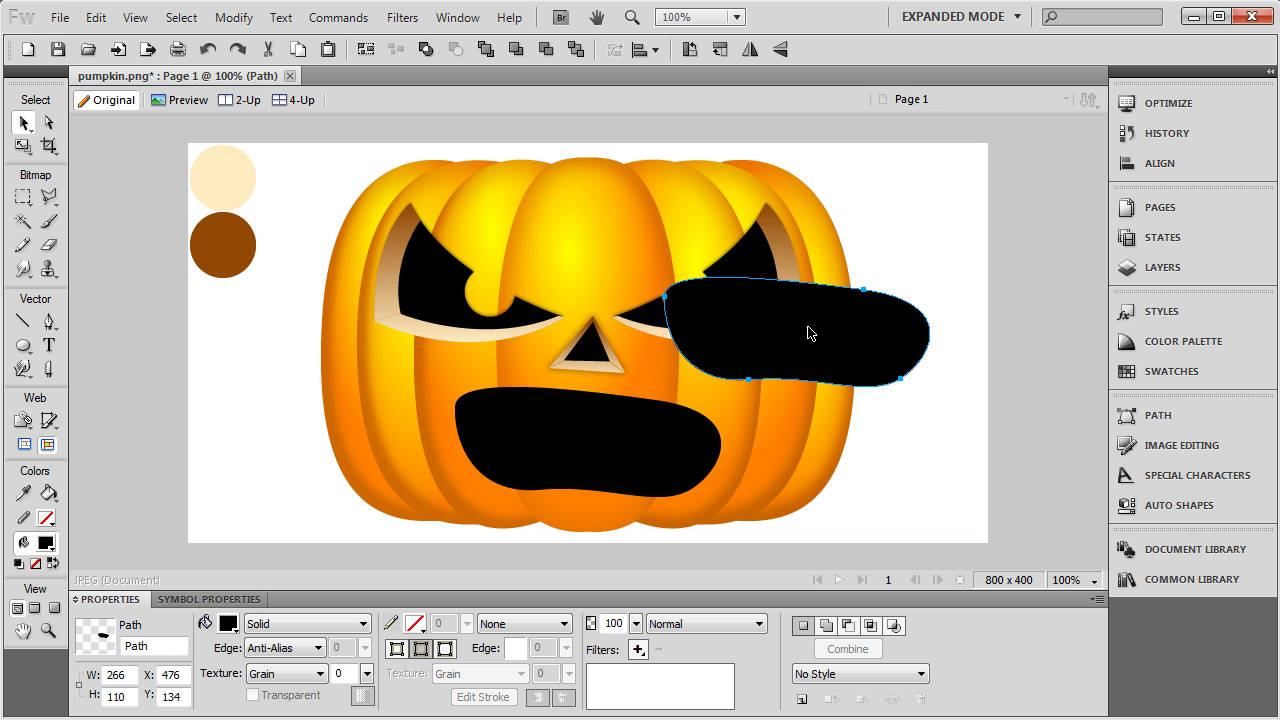
pyautogui.hotkey('ctrl', 'z')
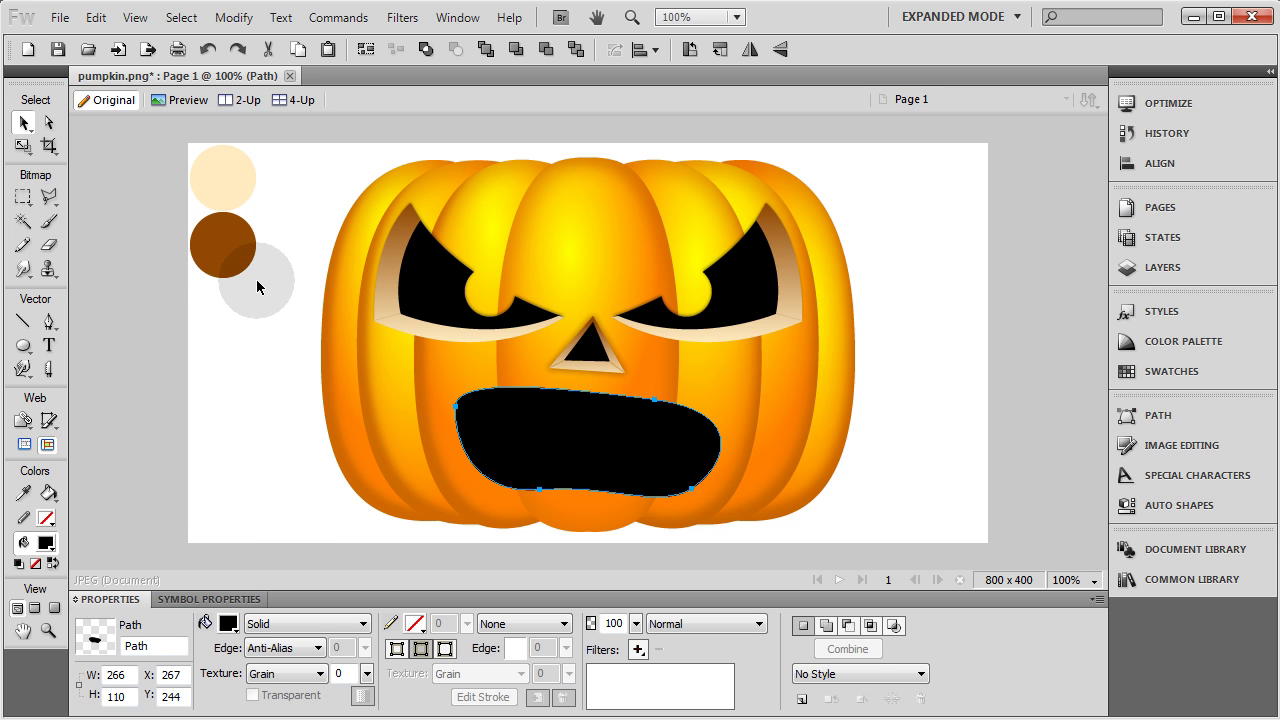
# Try to scale the mouth copy down to a height of 88 px from its lower edge.
pyautogui.click(25, 151)
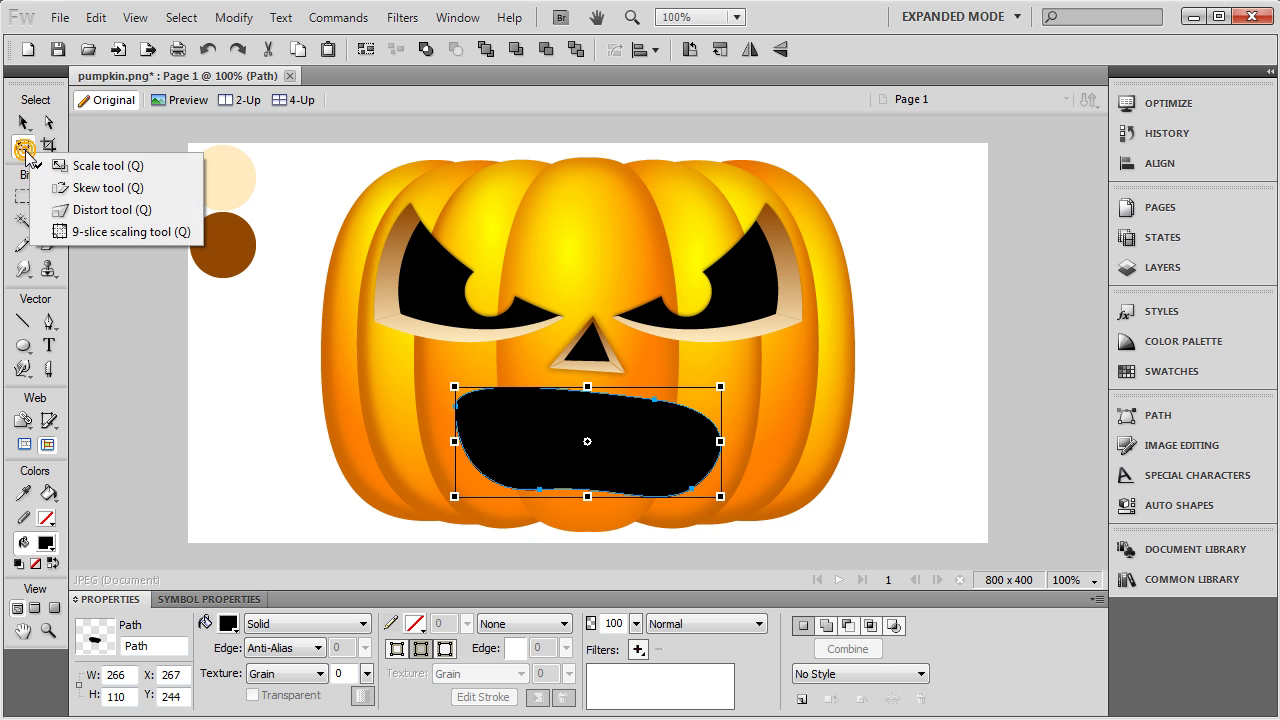
pyautogui.click(106, 165)
pyautogui.moveTo(587, 496); pyautogui.dragTo(590, 475)
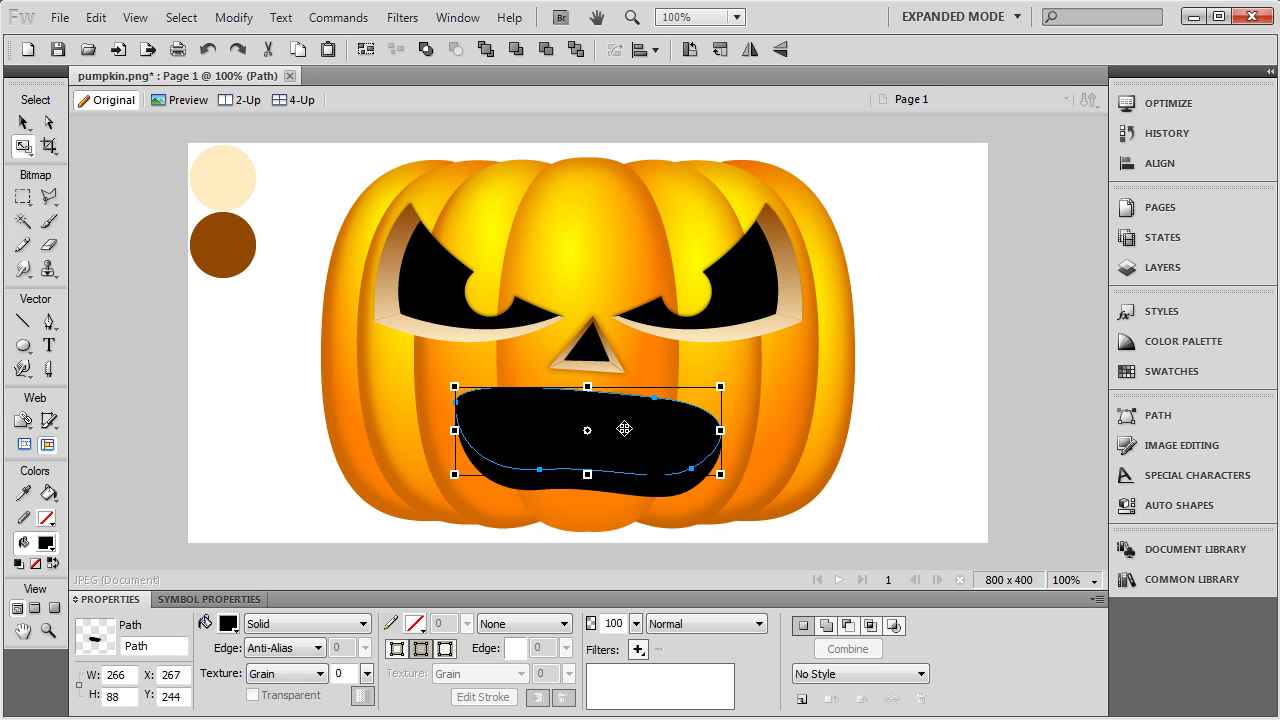
pyautogui.click(22, 122)
pyautogui.hotkey('ctrl', 'z')
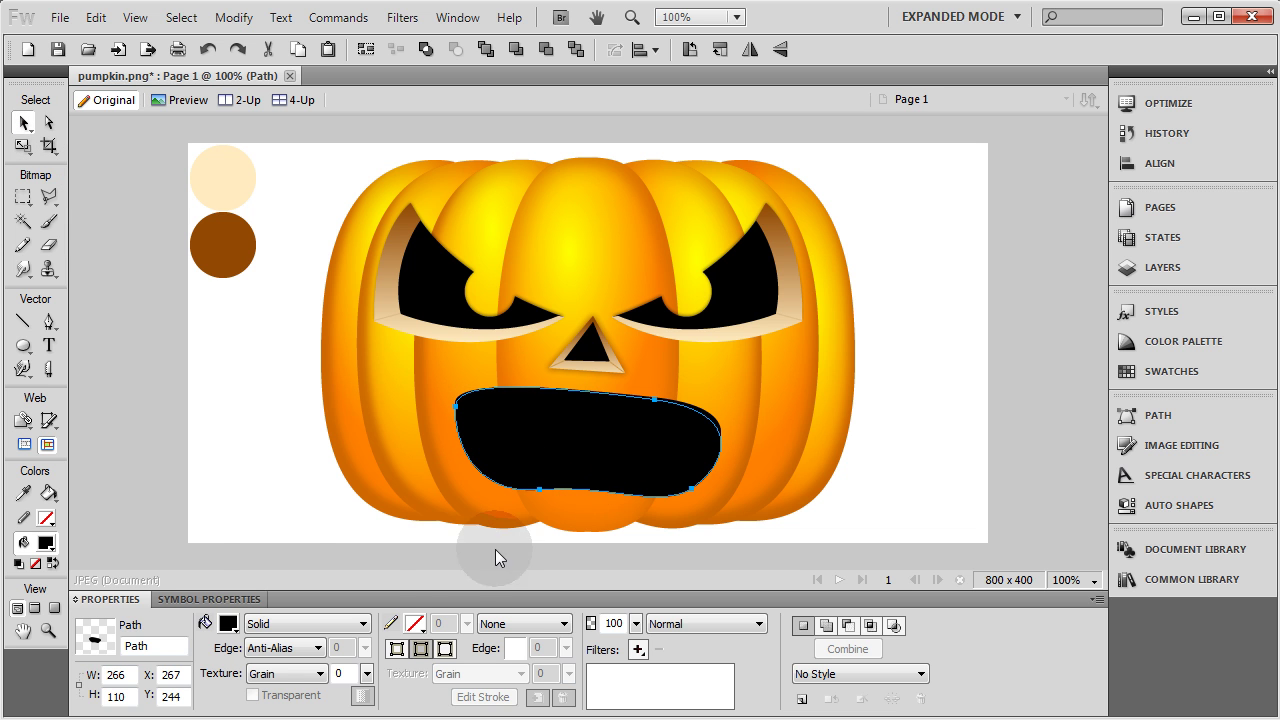
# Recolour the lower mouth layer magenta and change its fill to a linear gradient.
pyautogui.click(228, 623)
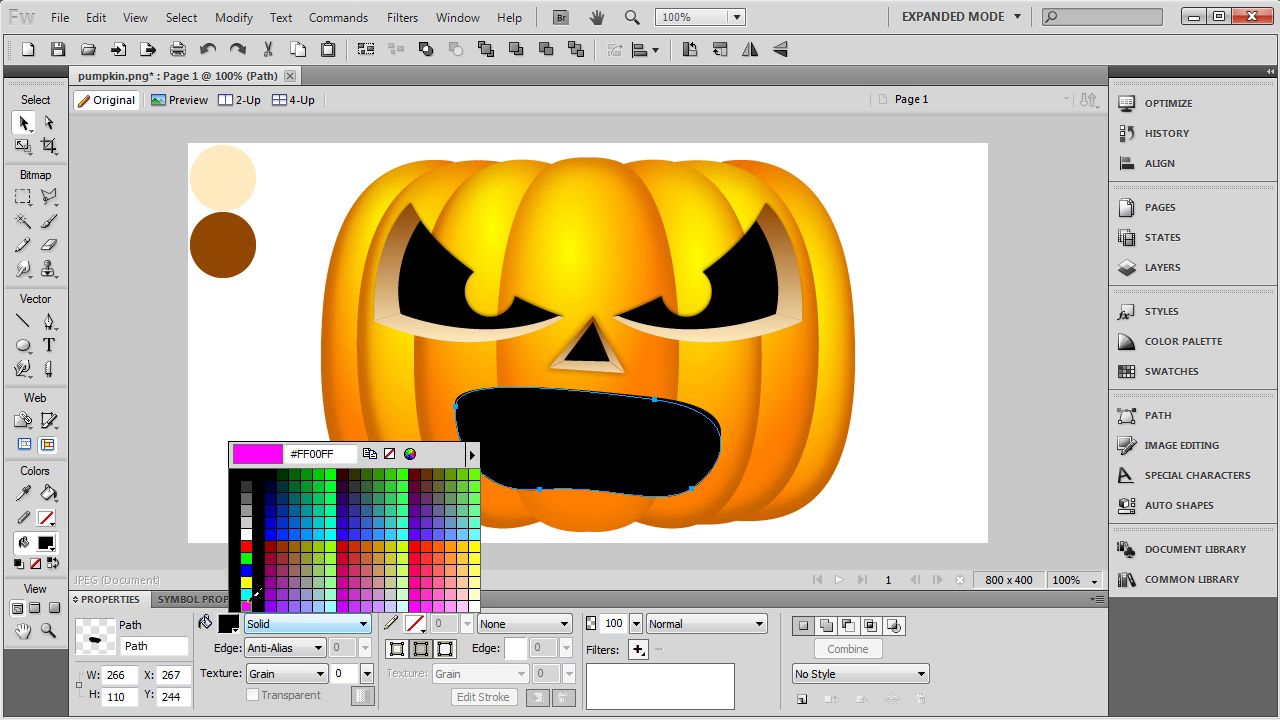
pyautogui.click(247, 603)
pyautogui.click(284, 625)
pyautogui.moveTo(331, 548)
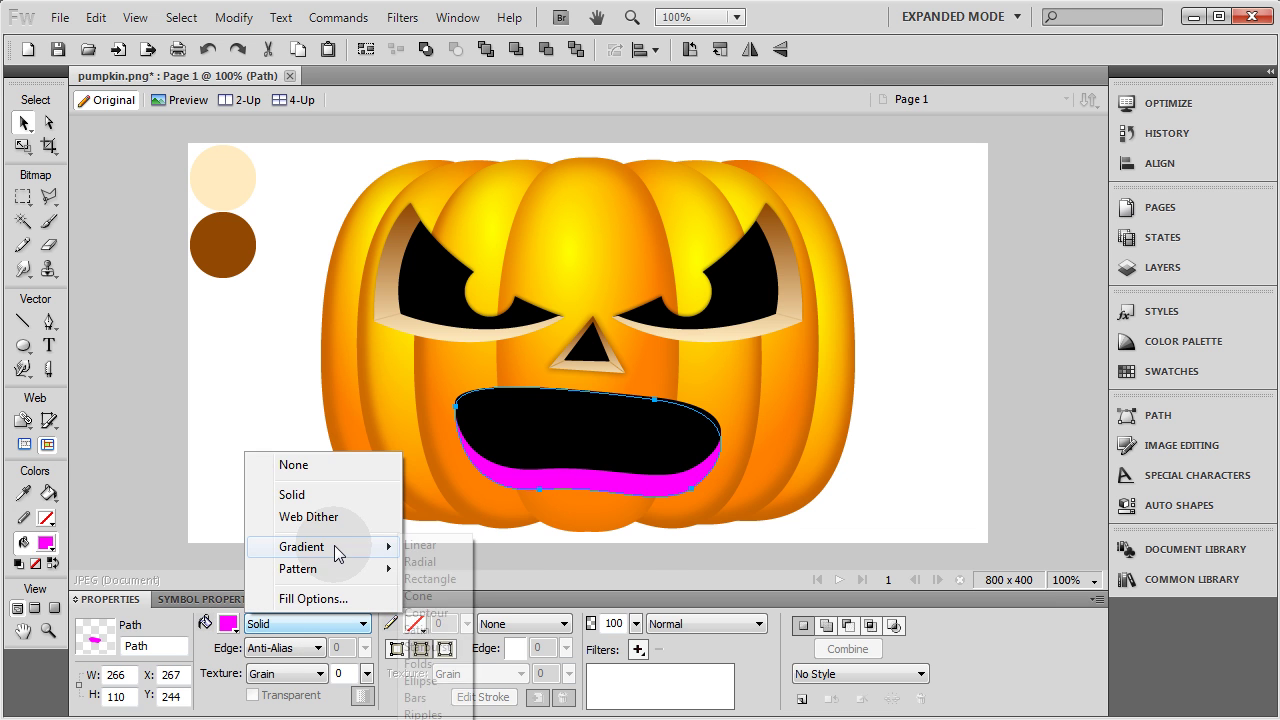
pyautogui.click(425, 540)
# Set the lower mouth layer's gradient to run from the sampled brown swatch to the cream swatch colour #FFEBBF.
pyautogui.click(229, 623)
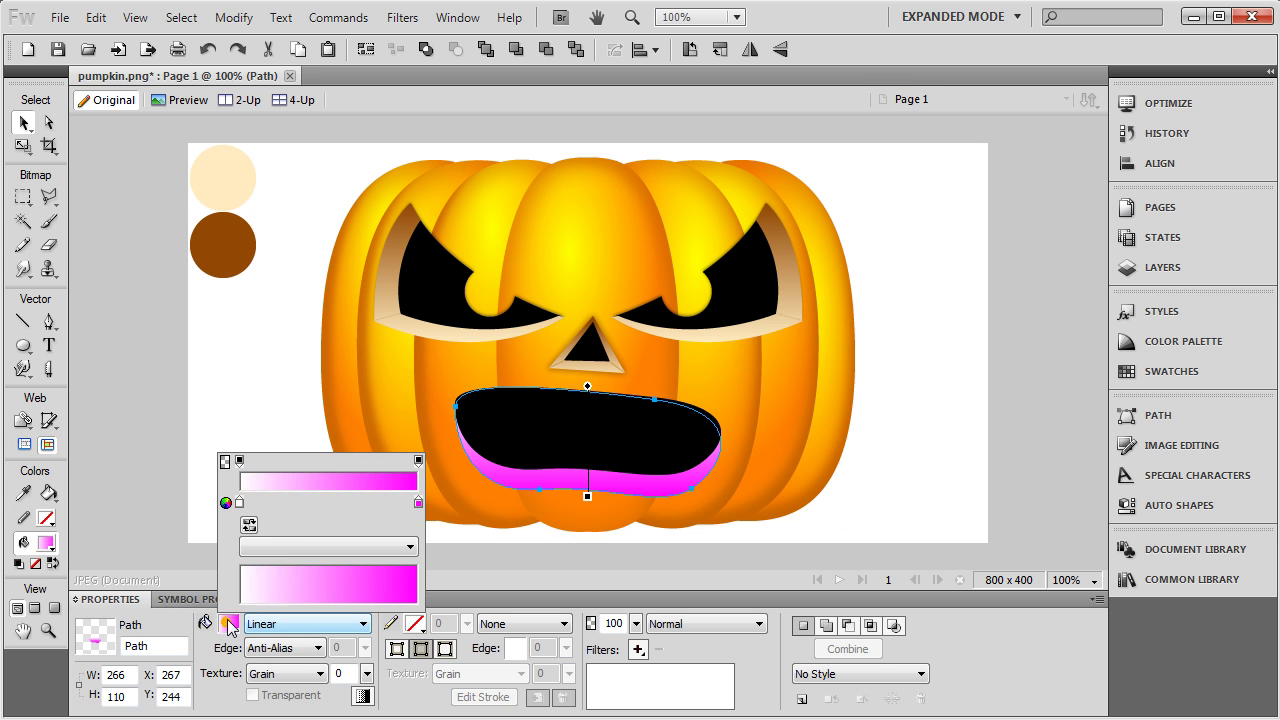
pyautogui.click(239, 502)
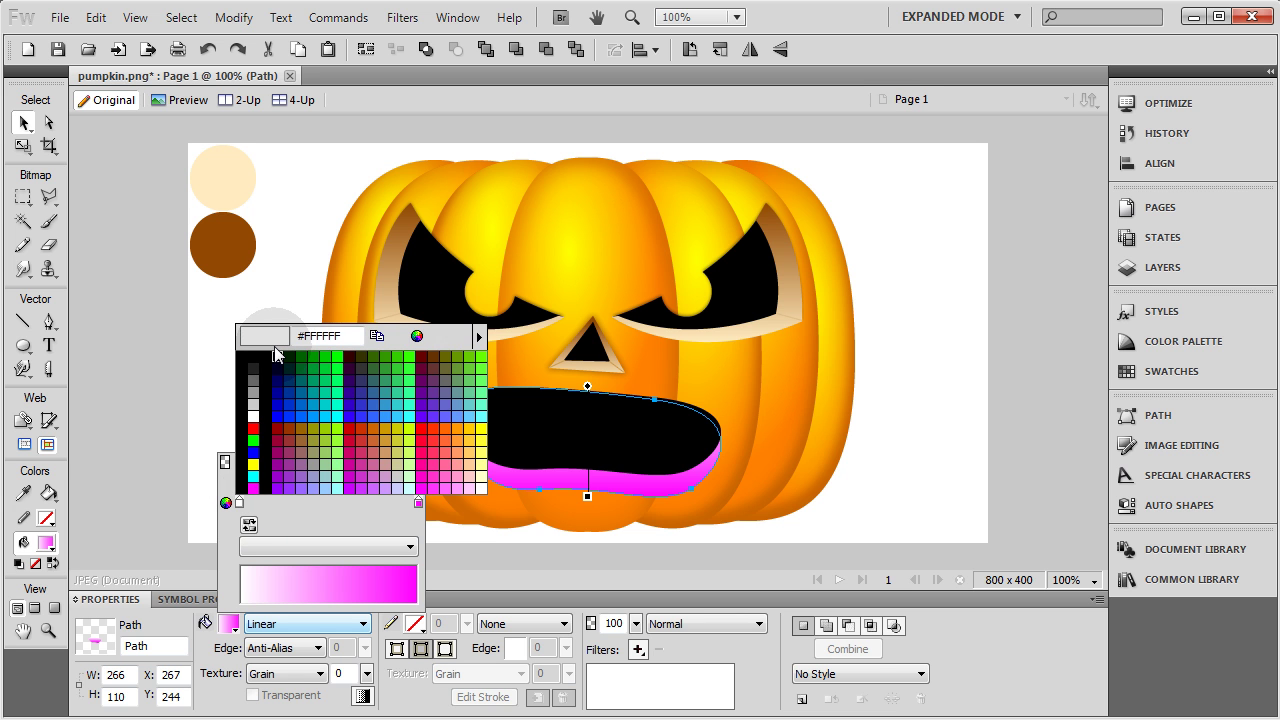
pyautogui.click(236, 250)
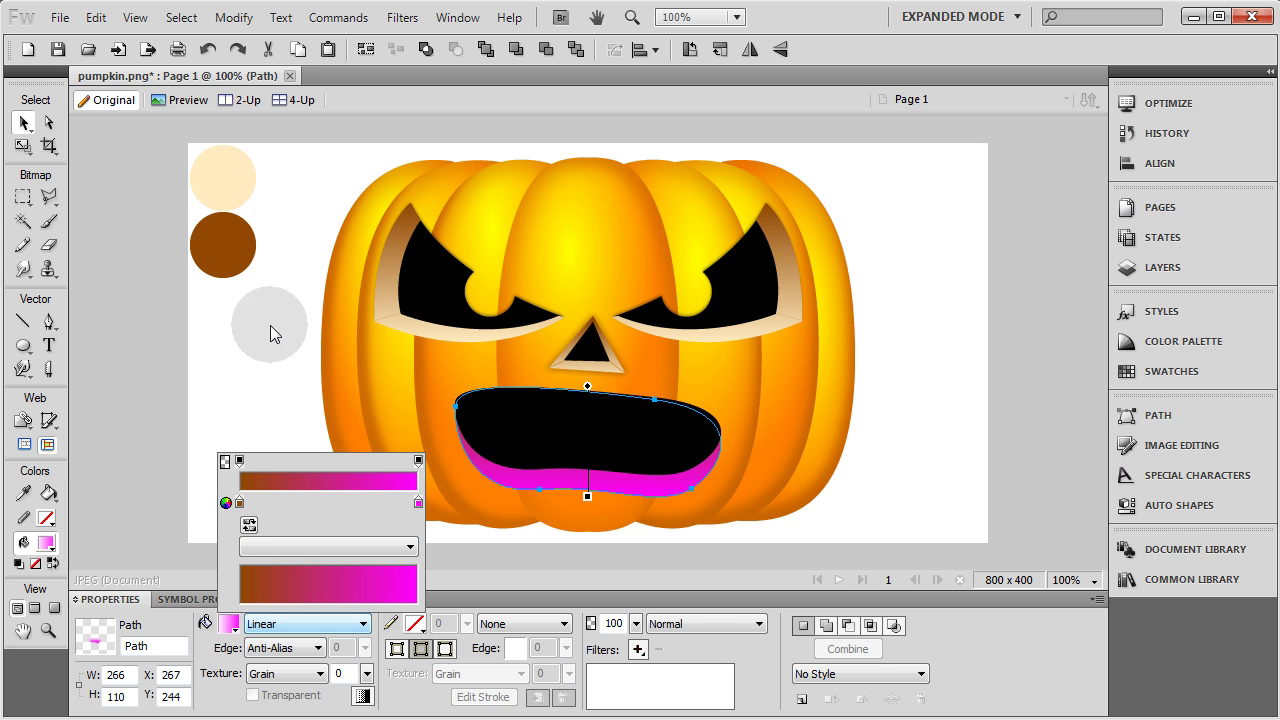
pyautogui.click(418, 502)
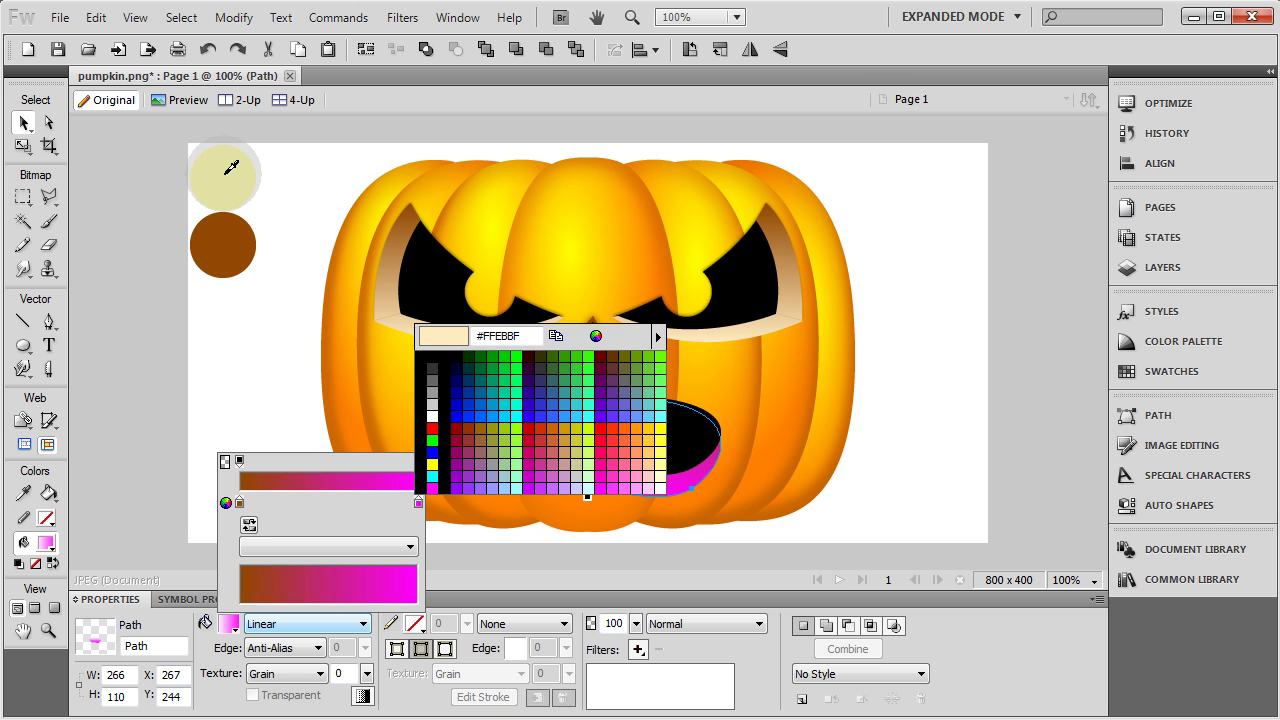
pyautogui.click(224, 176)
pyautogui.click(285, 390)
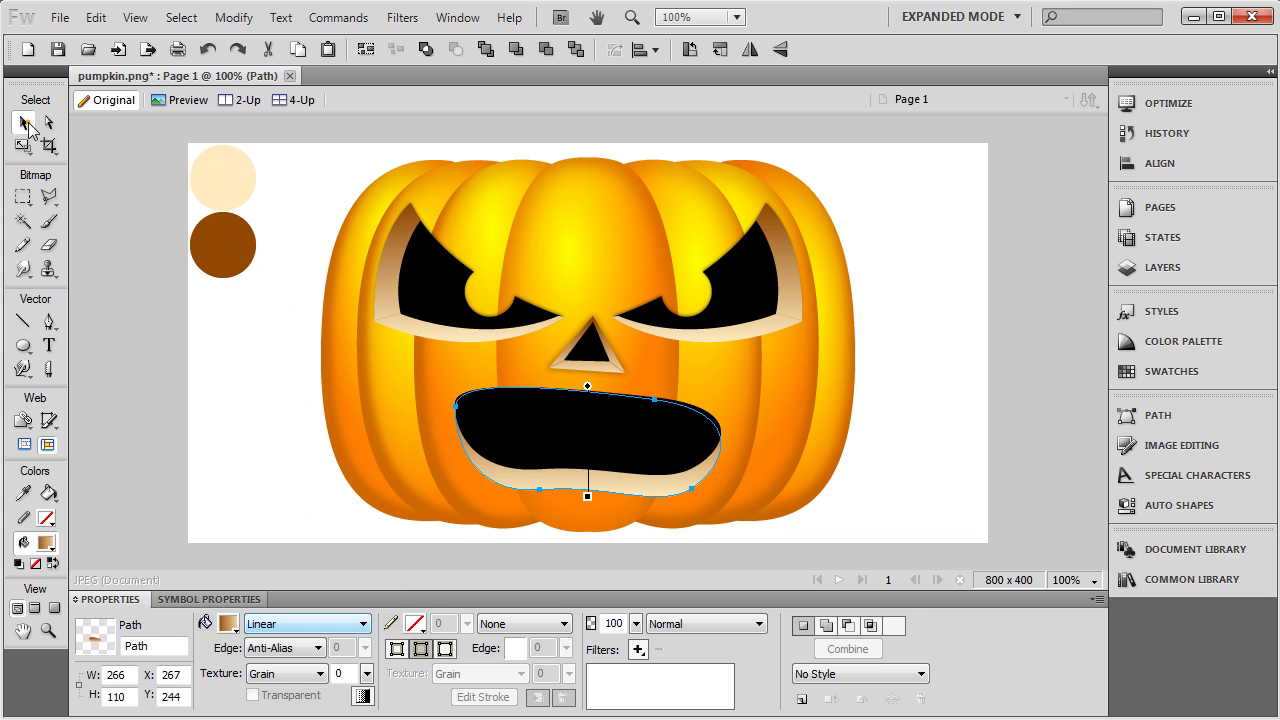
# Scale the black inner mouth down to 256 by 85 px from its upper-right corner and nudge it 2 px to the right.
pyautogui.click(587, 443)
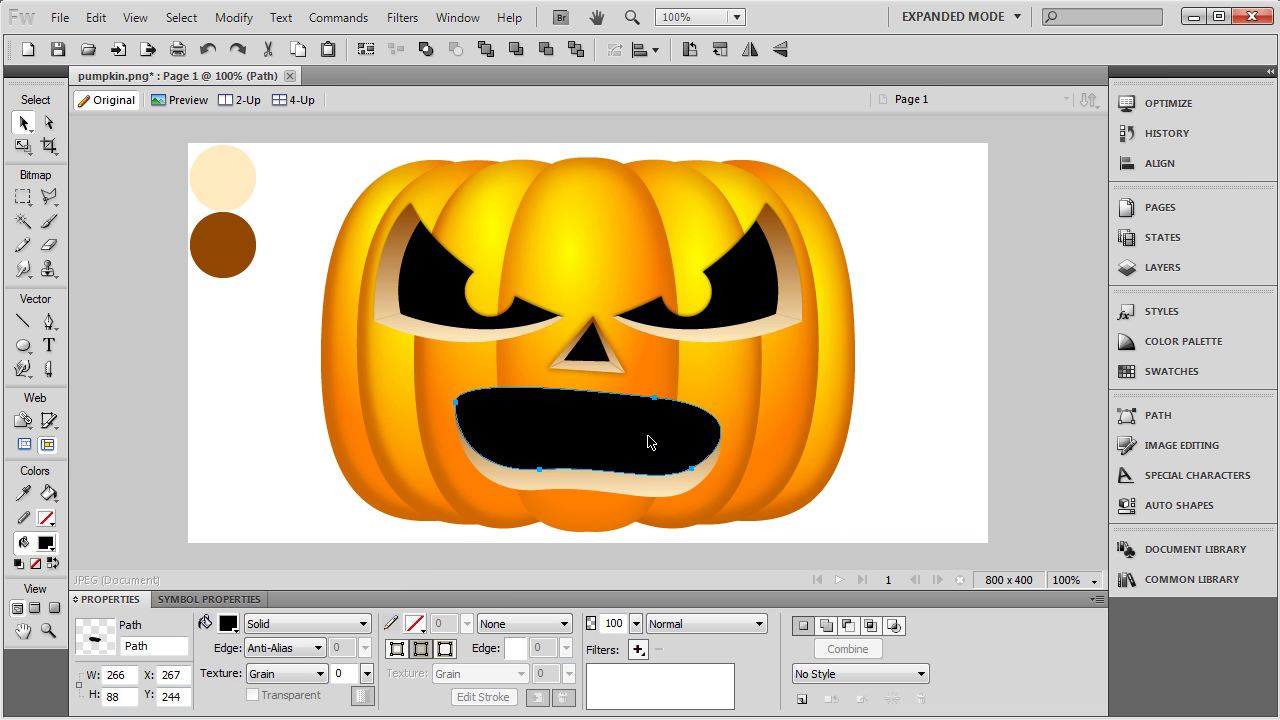
pyautogui.scroll(2, 631, 455)
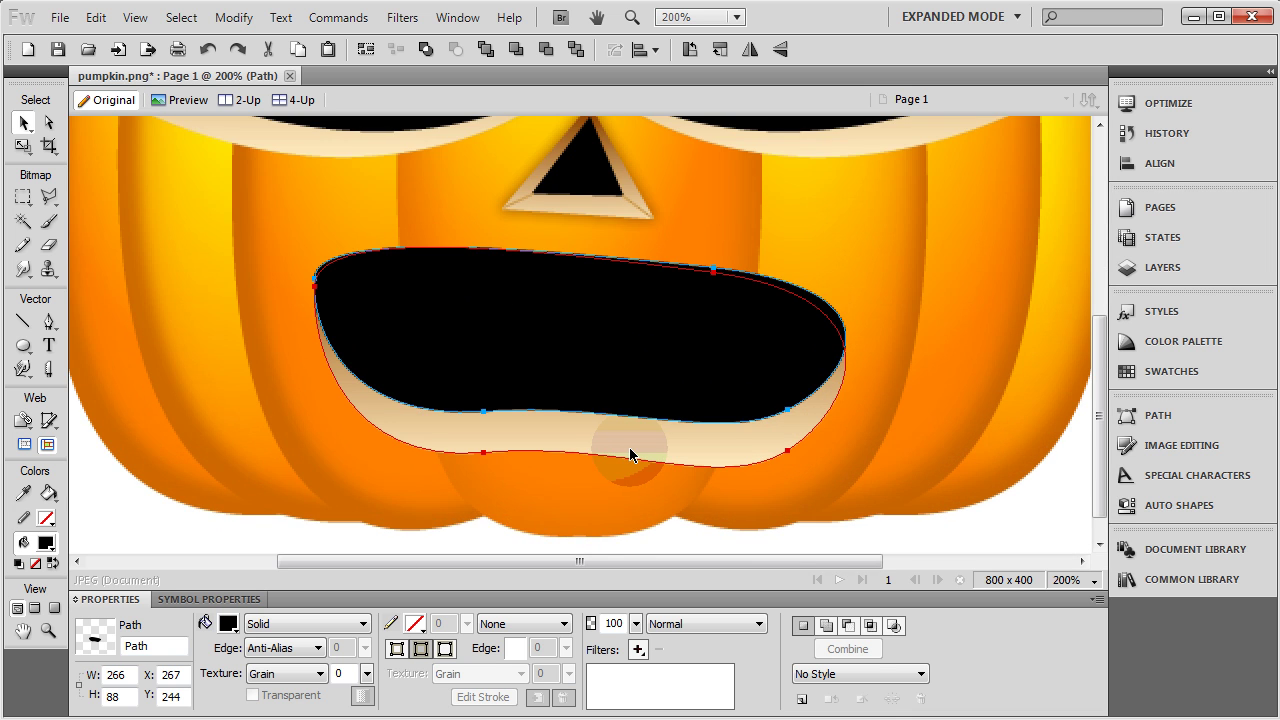
pyautogui.scroll(1, 629, 444)
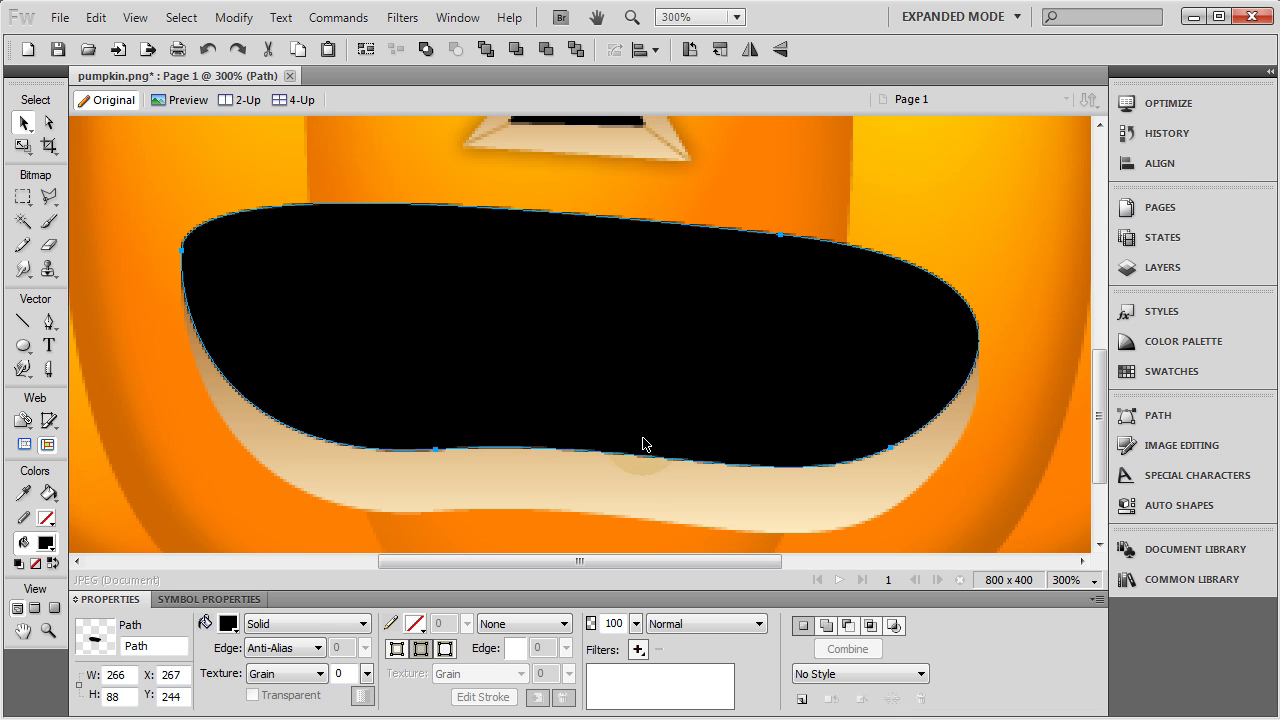
pyautogui.click(22, 146)
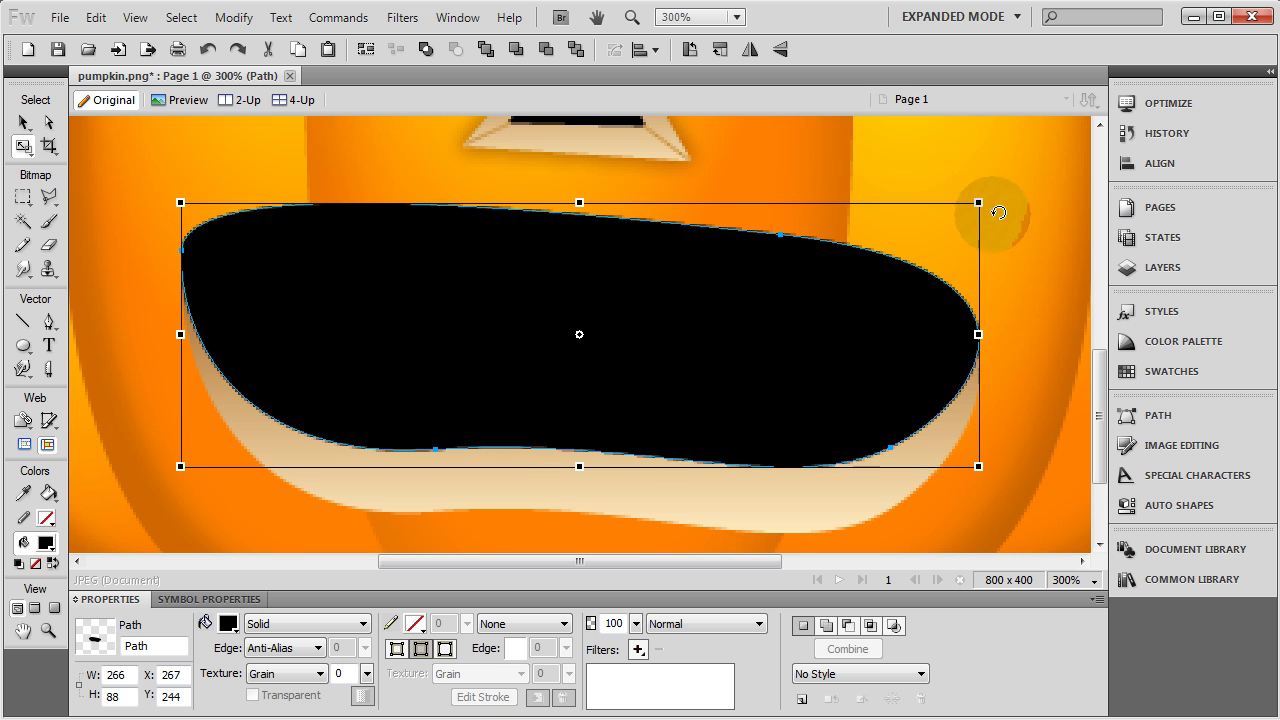
pyautogui.moveTo(979, 203); pyautogui.dragTo(949, 212)
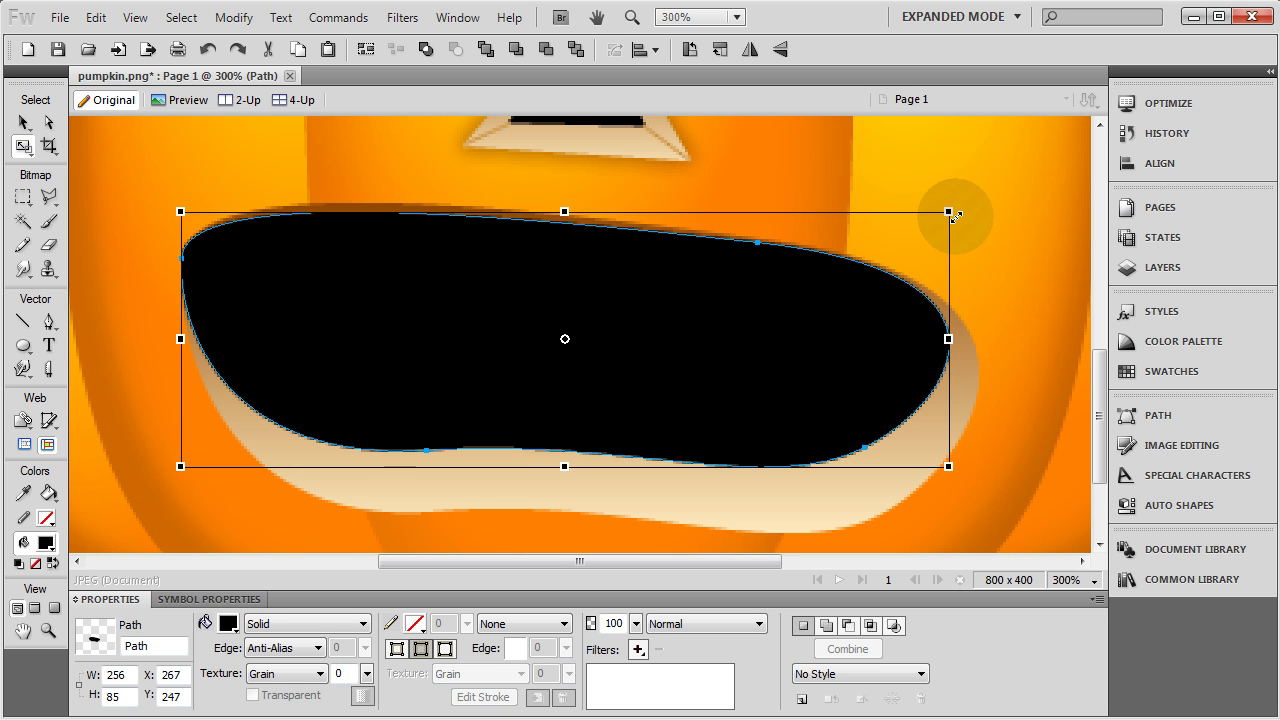
pyautogui.click(24, 123)
pyautogui.press('Right')
pyautogui.click(434, 289)
pyautogui.doubleClick(428, 289)
pyautogui.click(428, 200)
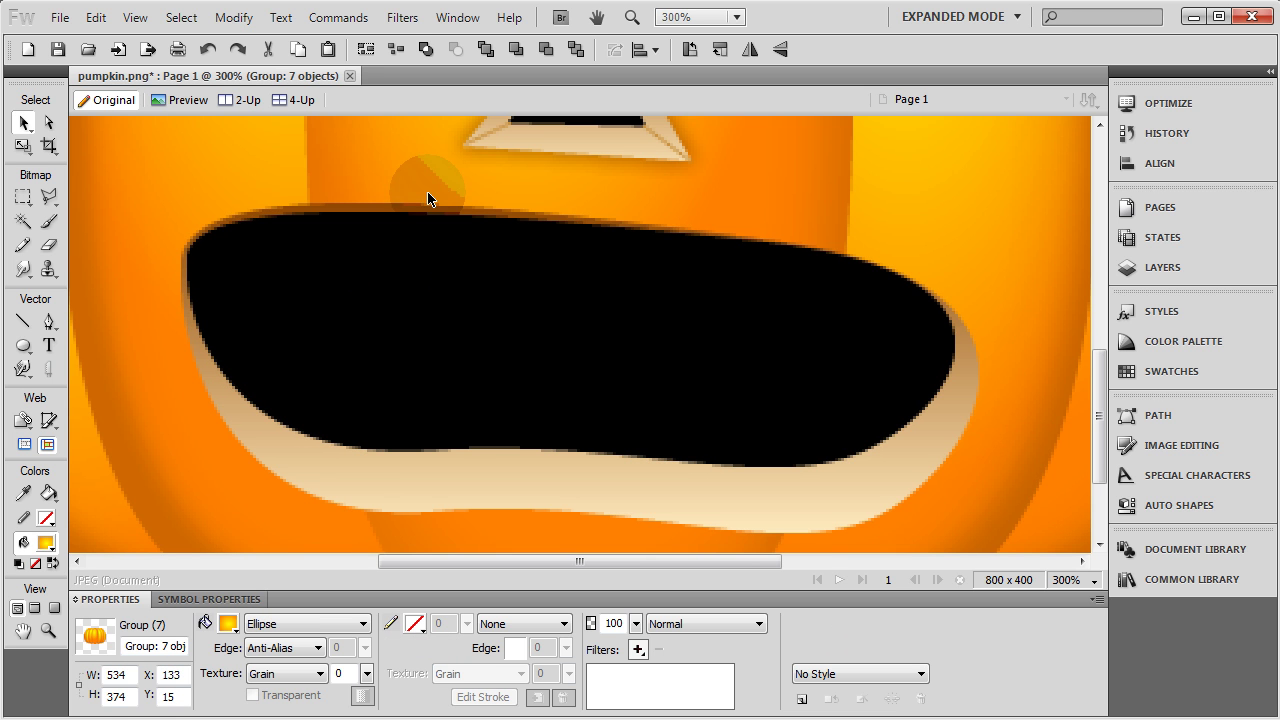
pyautogui.hotkey('ctrl', '1')
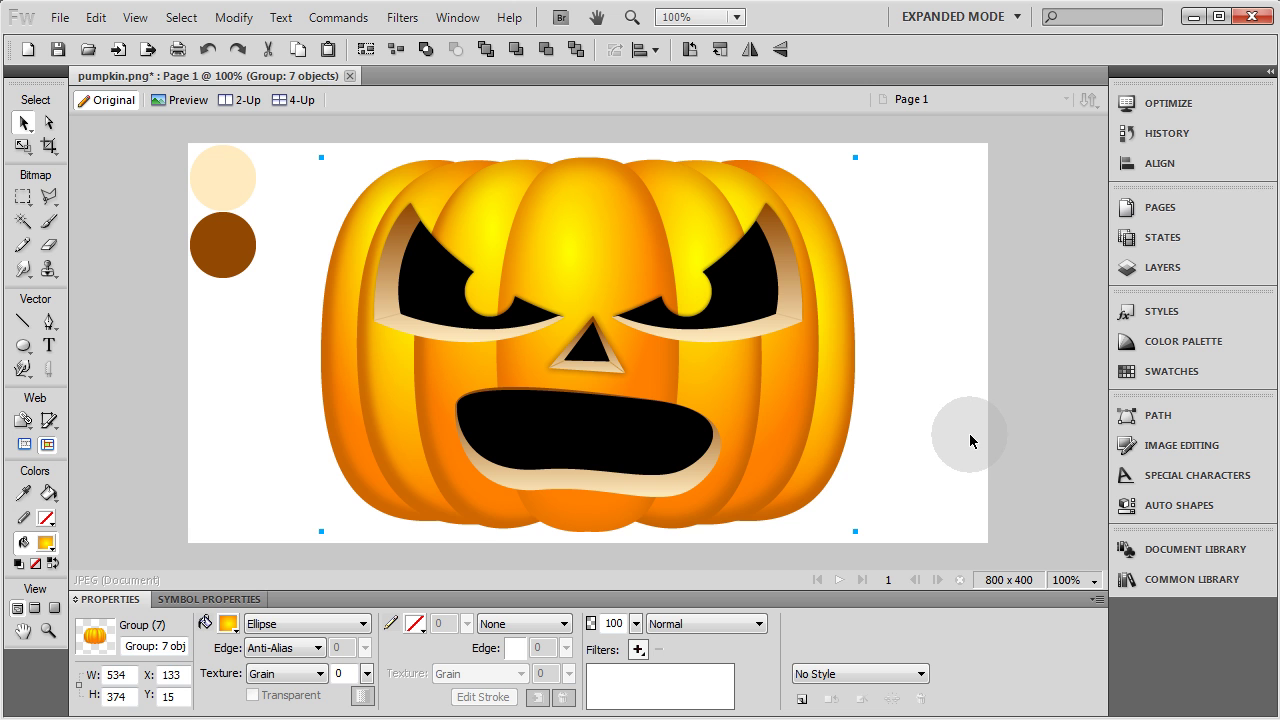
# Reshape the black mouth's left end by adjusting its leftmost anchor's curve handles, bulging the upper edge outward to about 257 by 88 px overall.
pyautogui.doubleClick(583, 422)
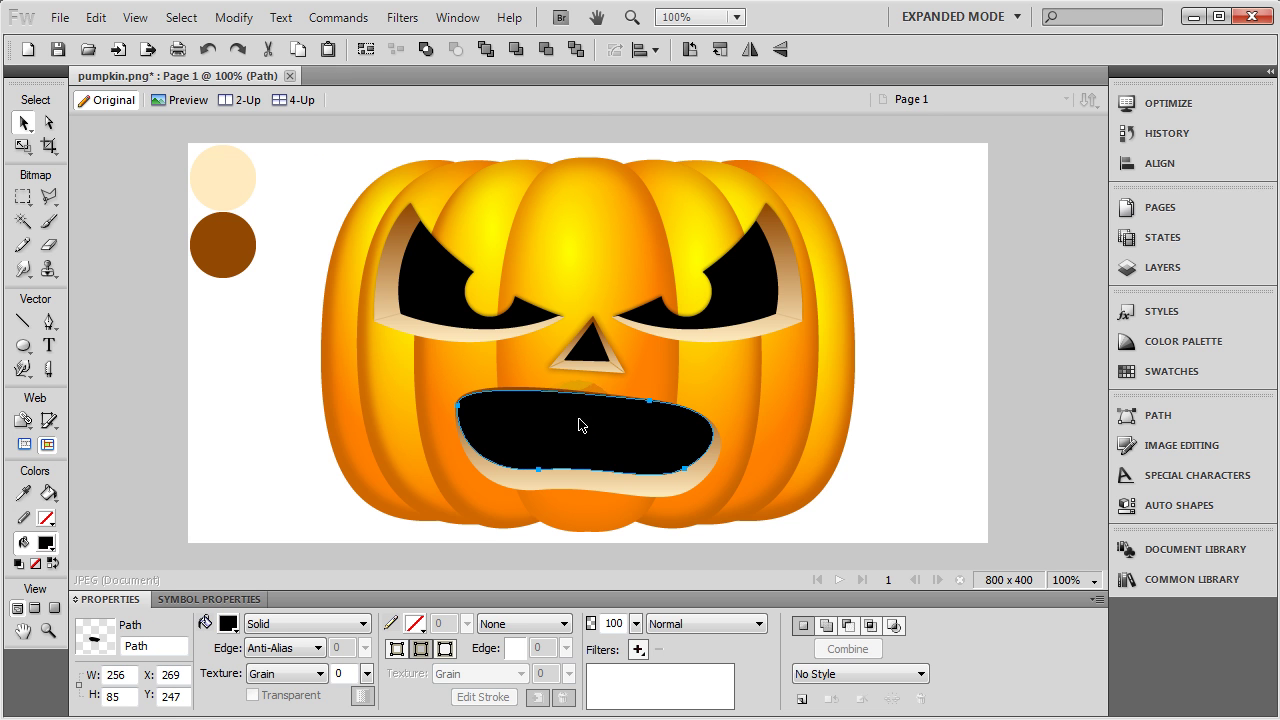
pyautogui.hotkey('ctrl', '=')
pyautogui.hotkey('ctrl', '=')
pyautogui.hotkey('ctrl', '=')
pyautogui.hotkey('ctrl', '=')
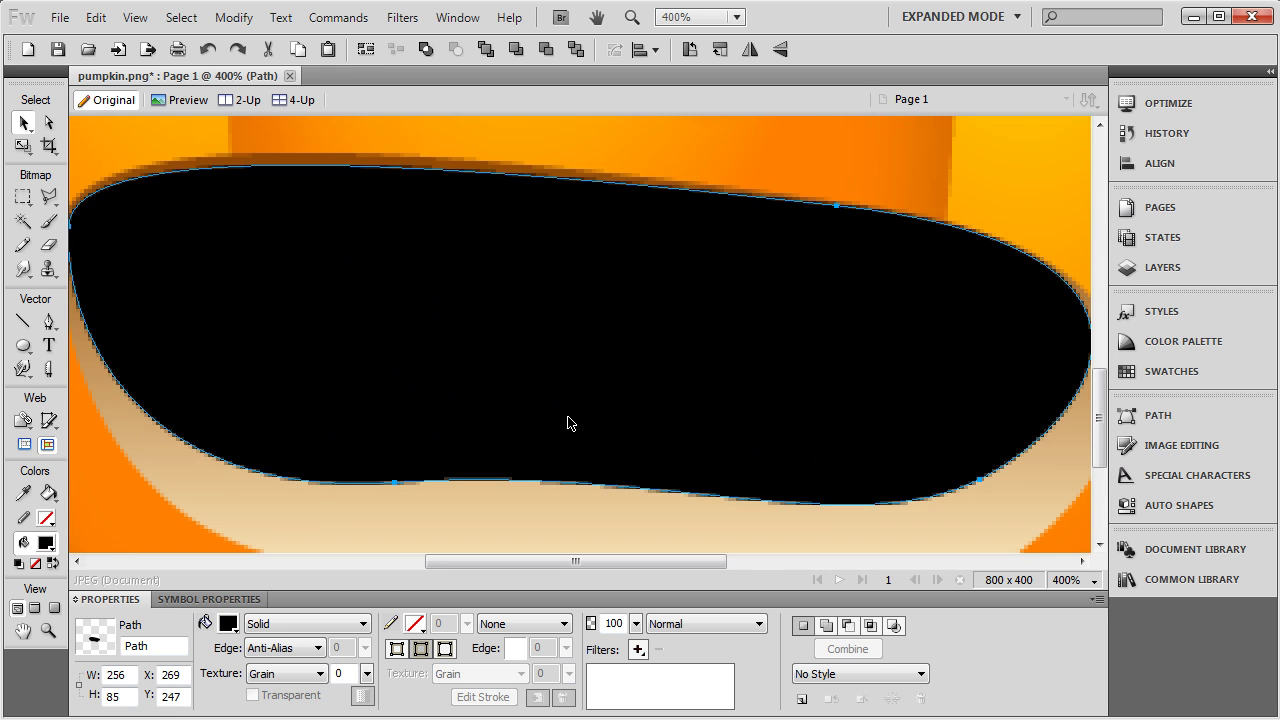
pyautogui.hotkey('ctrl', '-')
pyautogui.click(48, 122)
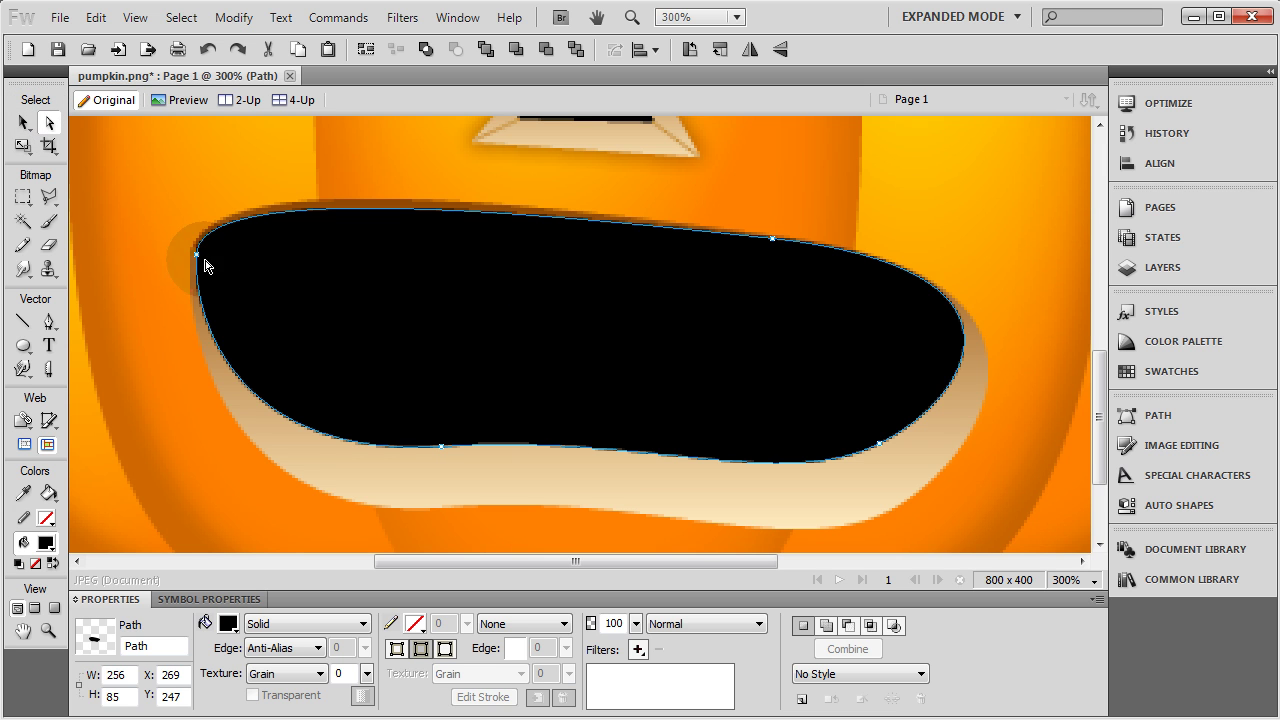
pyautogui.moveTo(200, 262); pyautogui.dragTo(227, 163)
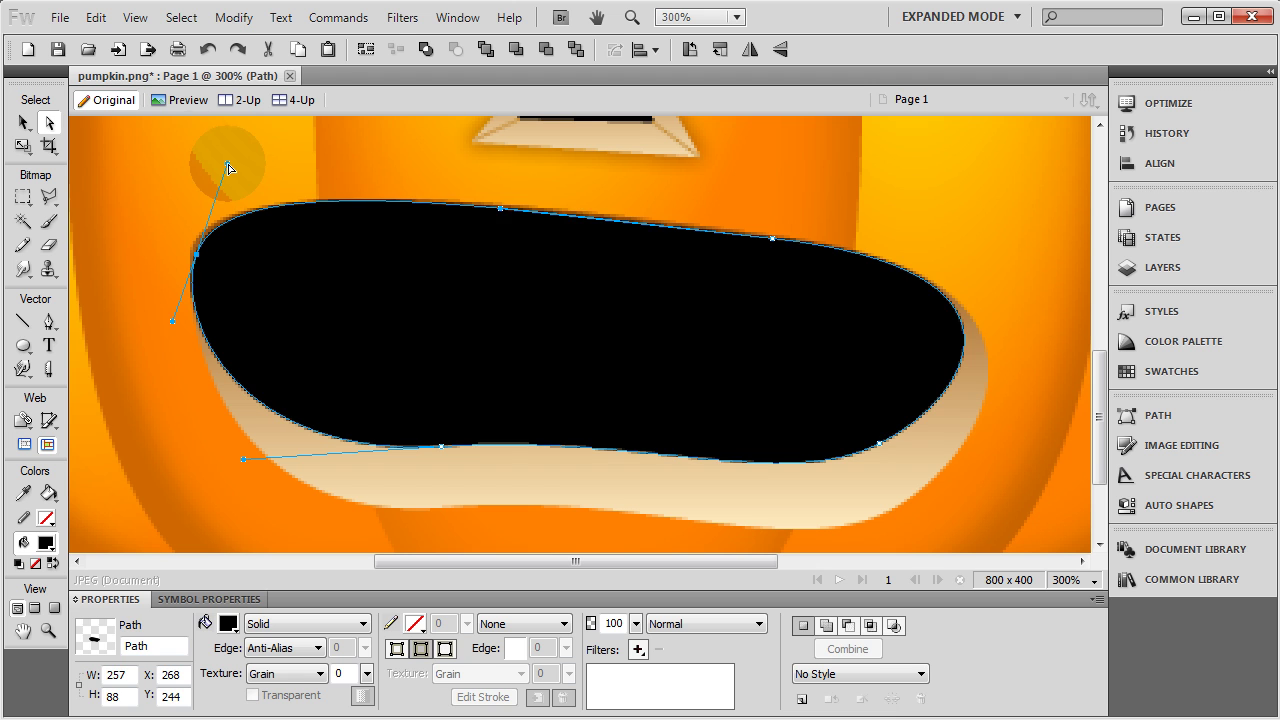
pyautogui.click(24, 122)
pyautogui.click(120, 203)
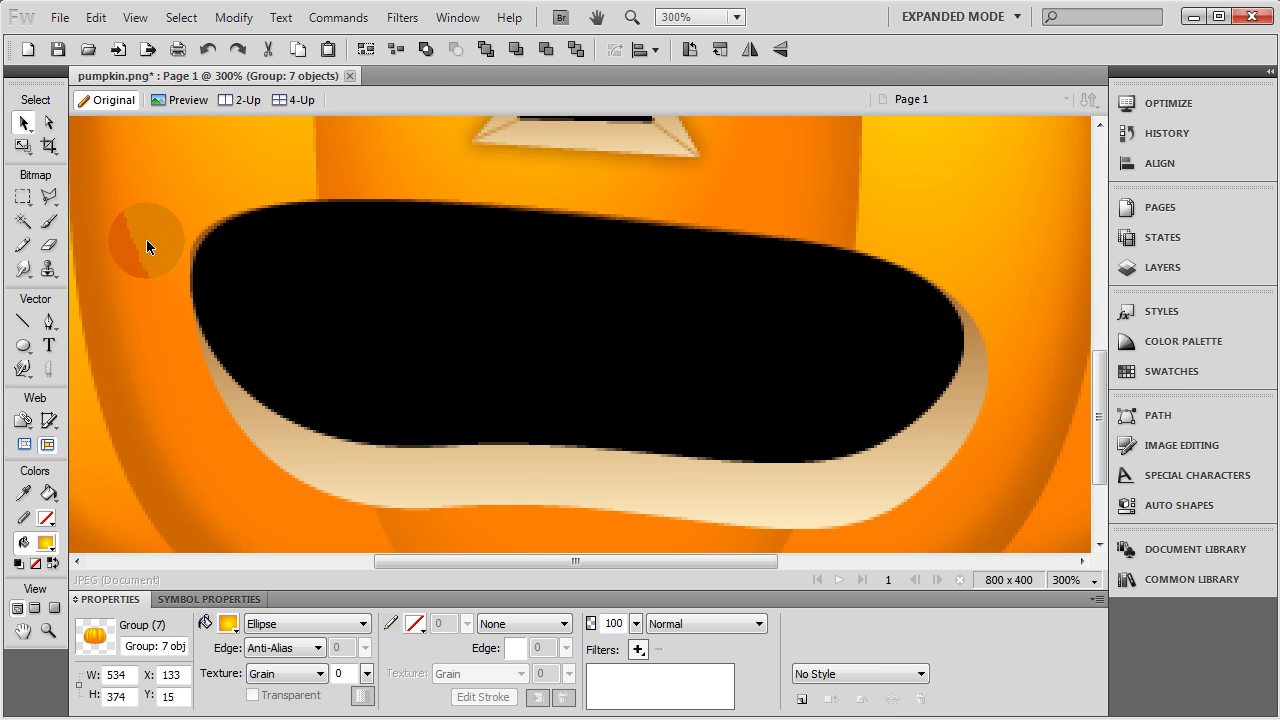
pyautogui.hotkey('ctrl', '1')
pyautogui.click(83, 375)
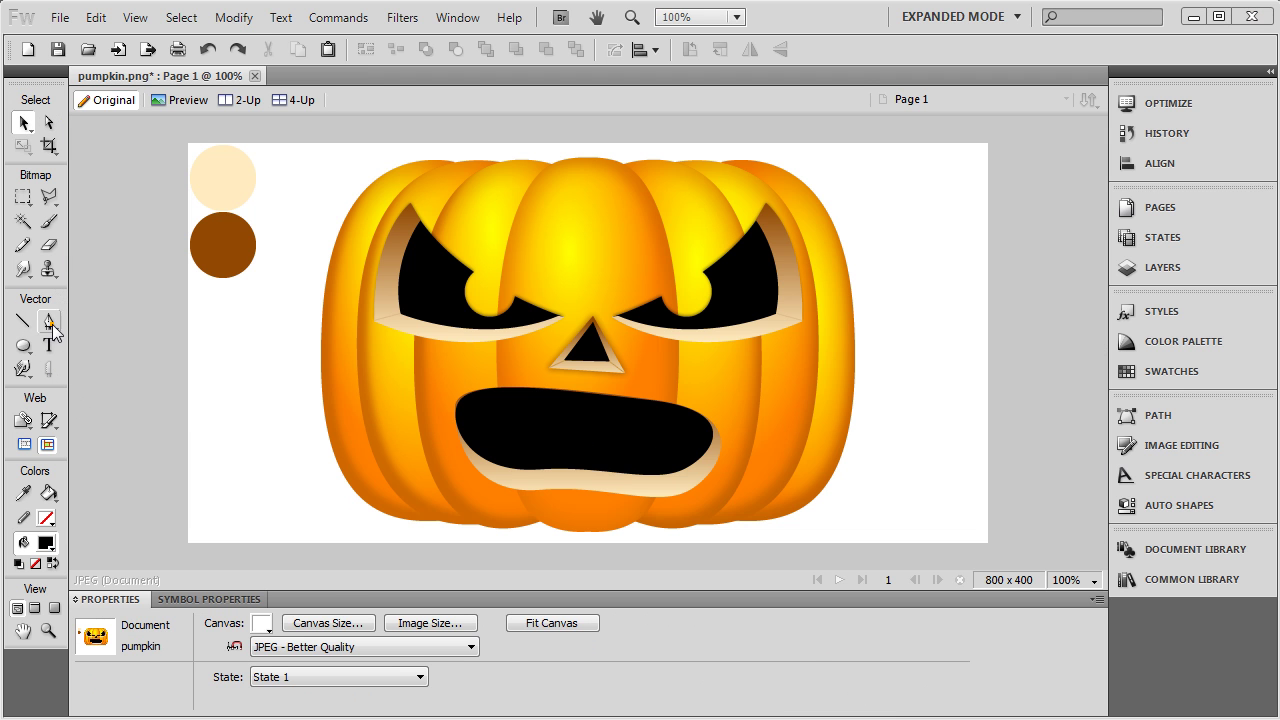
# Draw a downward-pointing triangle about 63 by 54 px over the mouth's upper-left edge with the Pen tool and fill it white.
pyautogui.click(48, 324)
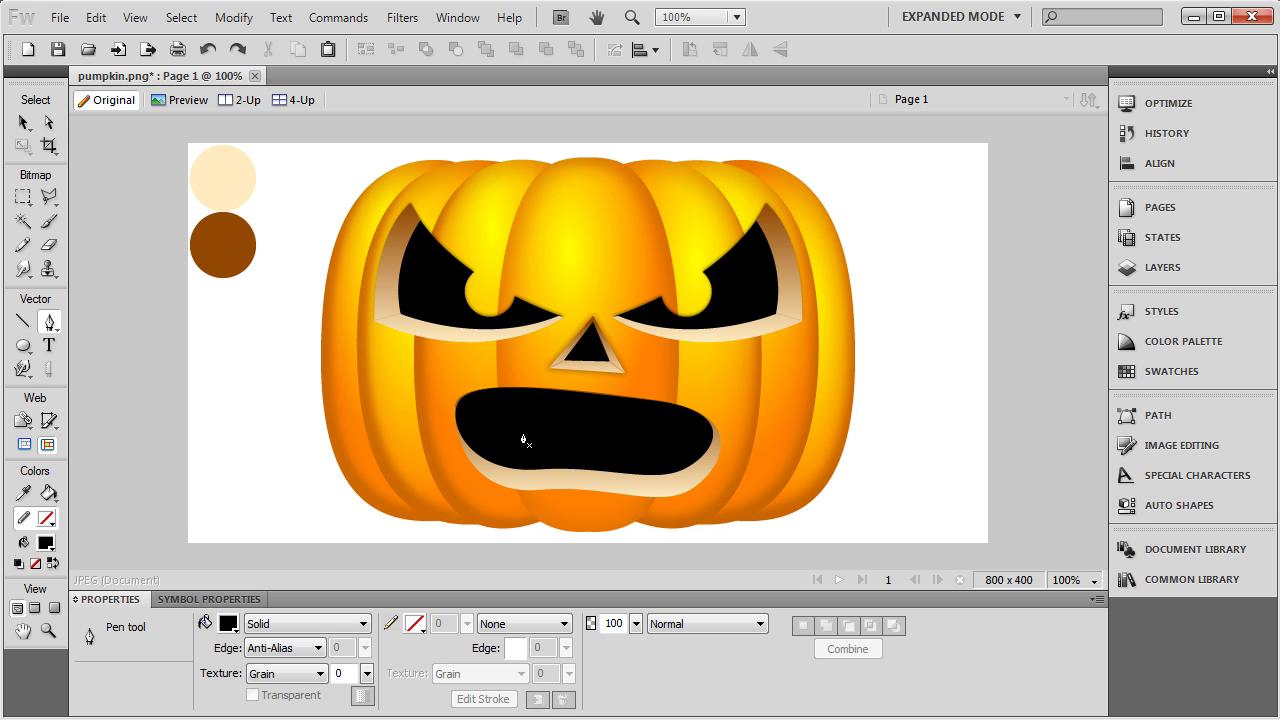
pyautogui.moveTo(525, 436)
pyautogui.mouseDown()
pyautogui.moveTo(485, 381)
pyautogui.moveTo(540, 435)
pyautogui.mouseUp()
pyautogui.click(525, 436)
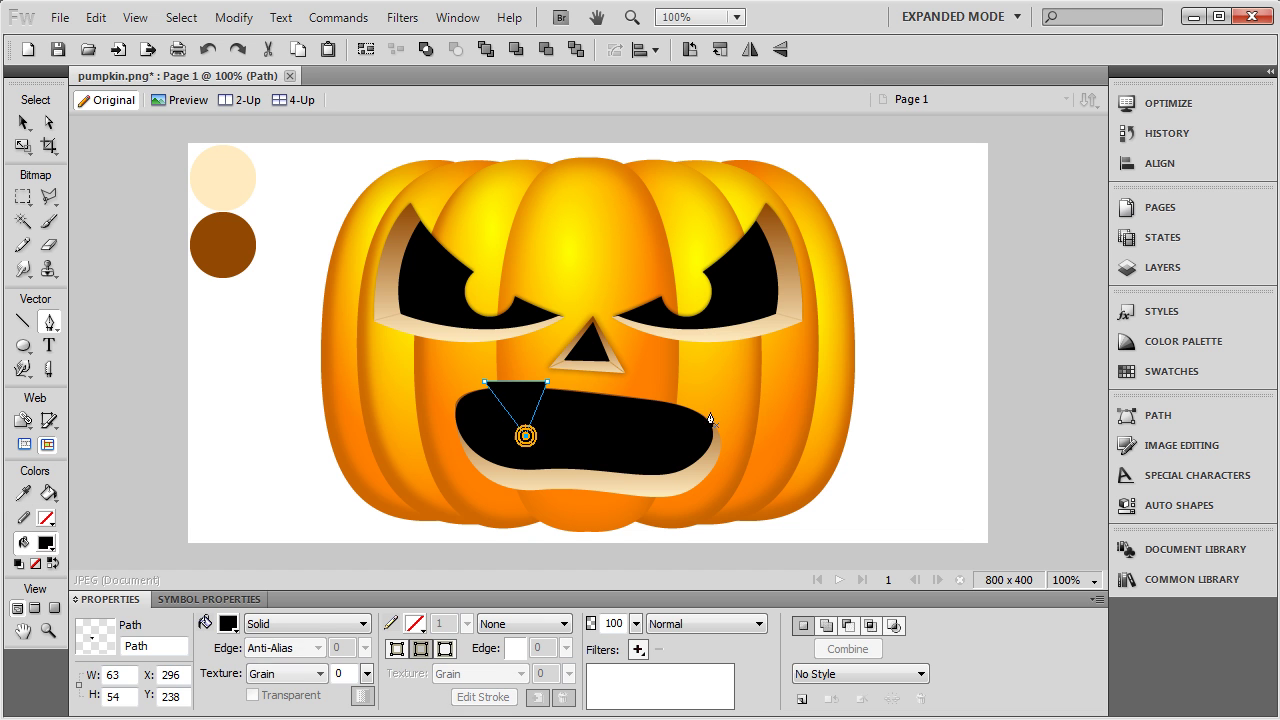
pyautogui.click(24, 122)
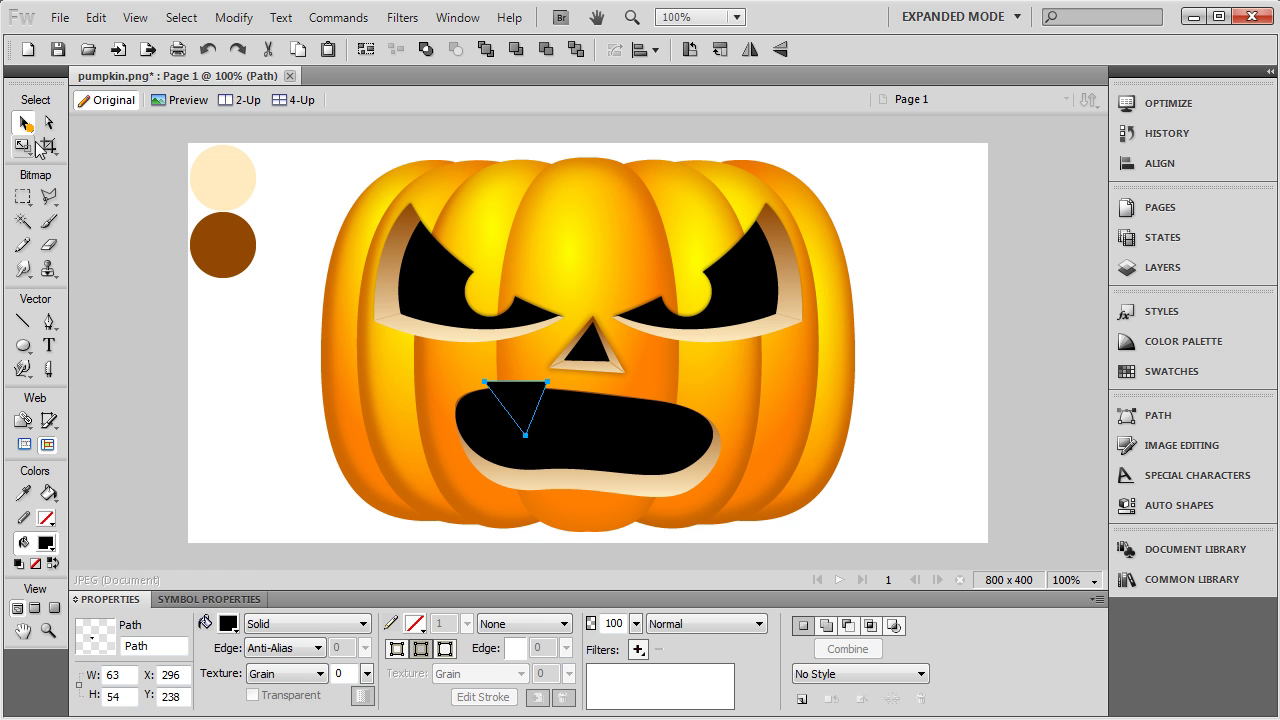
pyautogui.click(228, 623)
pyautogui.click(249, 531)
pyautogui.click(252, 435)
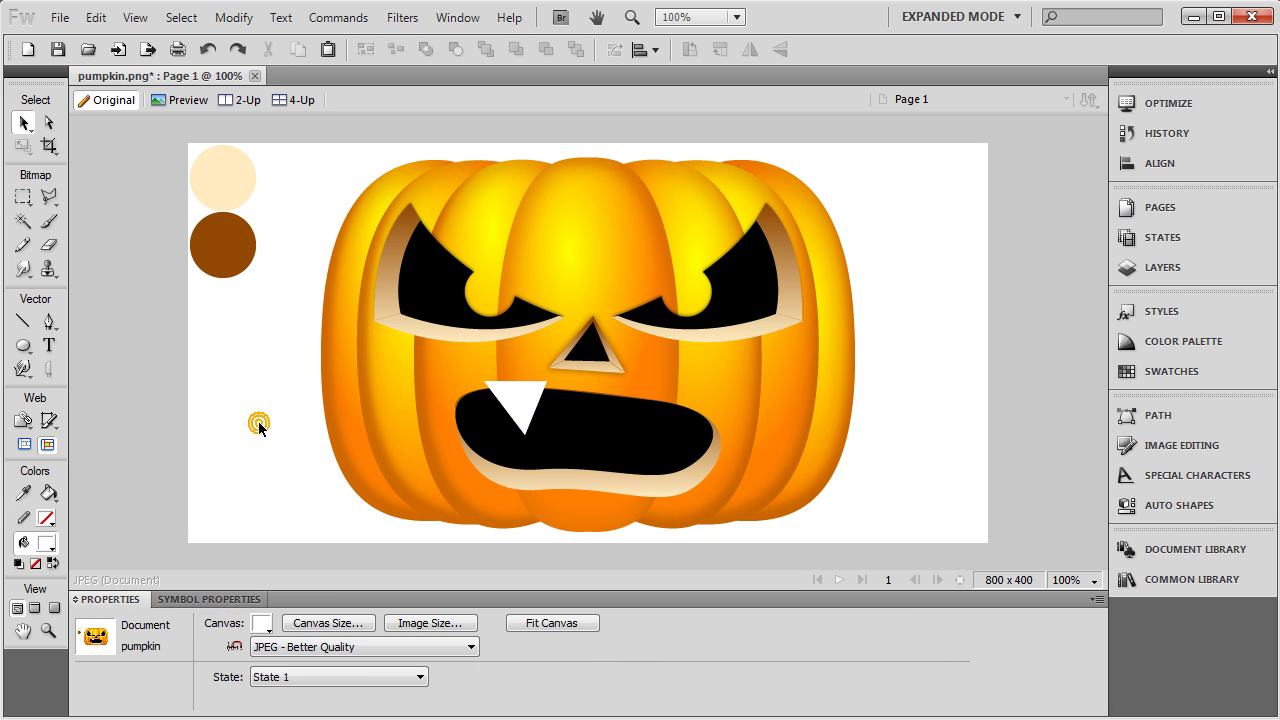
# Duplicate the white triangle in place, check the copy by moving it aside, and undo that move.
pyautogui.click(532, 403)
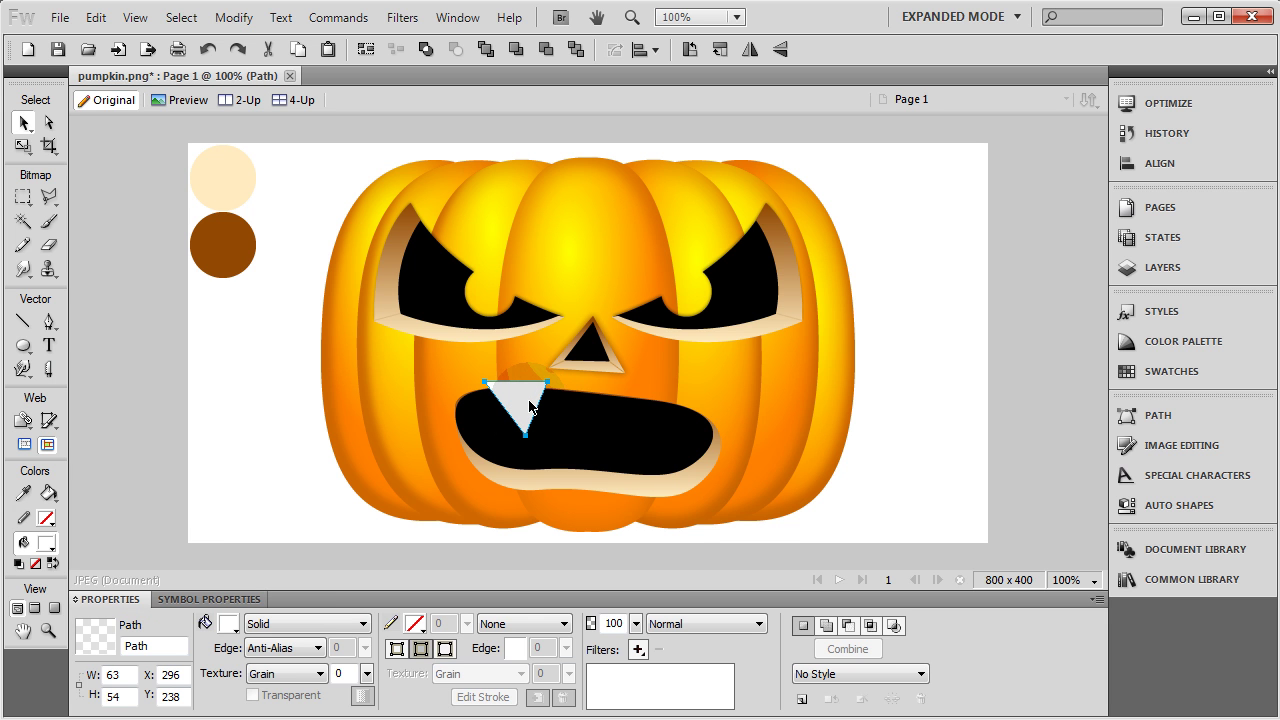
pyautogui.moveTo(530, 405); pyautogui.dragTo(566, 376)
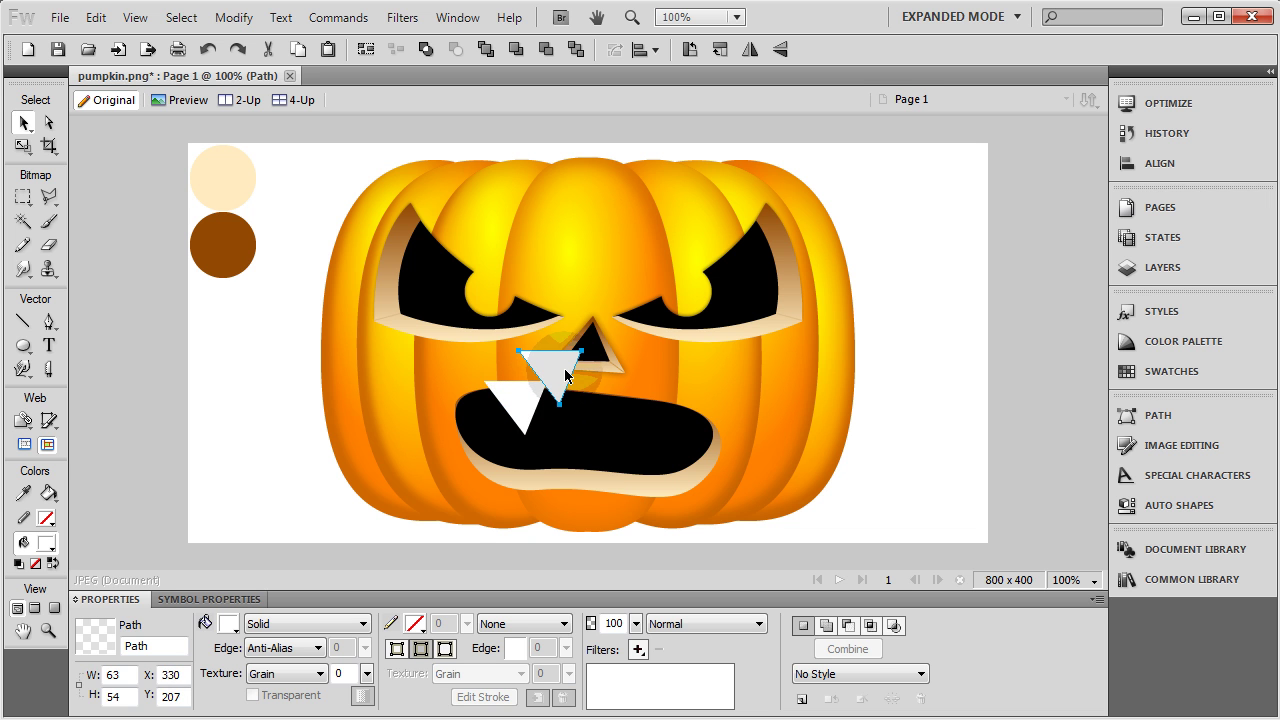
pyautogui.hotkey('ctrl', 'z')
pyautogui.click(908, 437)
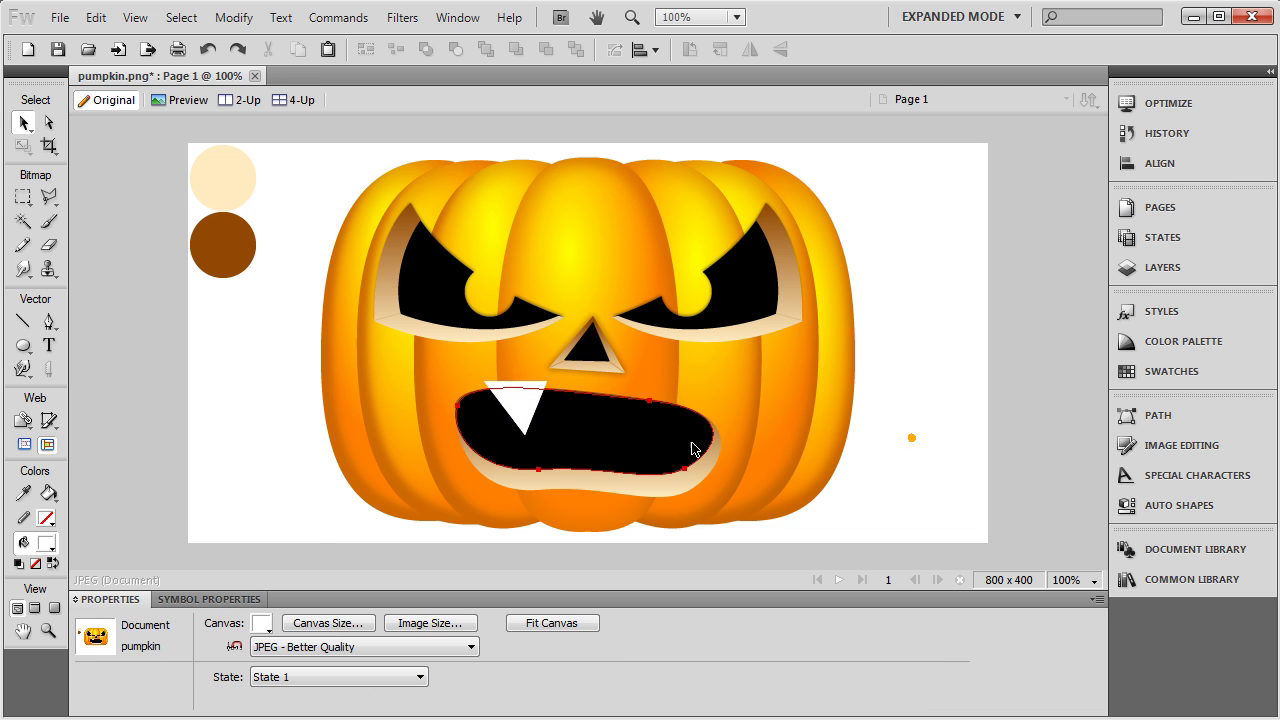
# Select one white triangle together with the black inner mouth and subtract the triangle from it using Combine Paths.
pyautogui.click(526, 405)
pyautogui.moveTo(526, 405)
pyautogui.mouseDown()
pyautogui.moveTo(551, 403)
pyautogui.moveTo(527, 406)
pyautogui.mouseUp()
pyautogui.keyDown('shift'); pyautogui.click(578, 425); pyautogui.keyUp('shift')
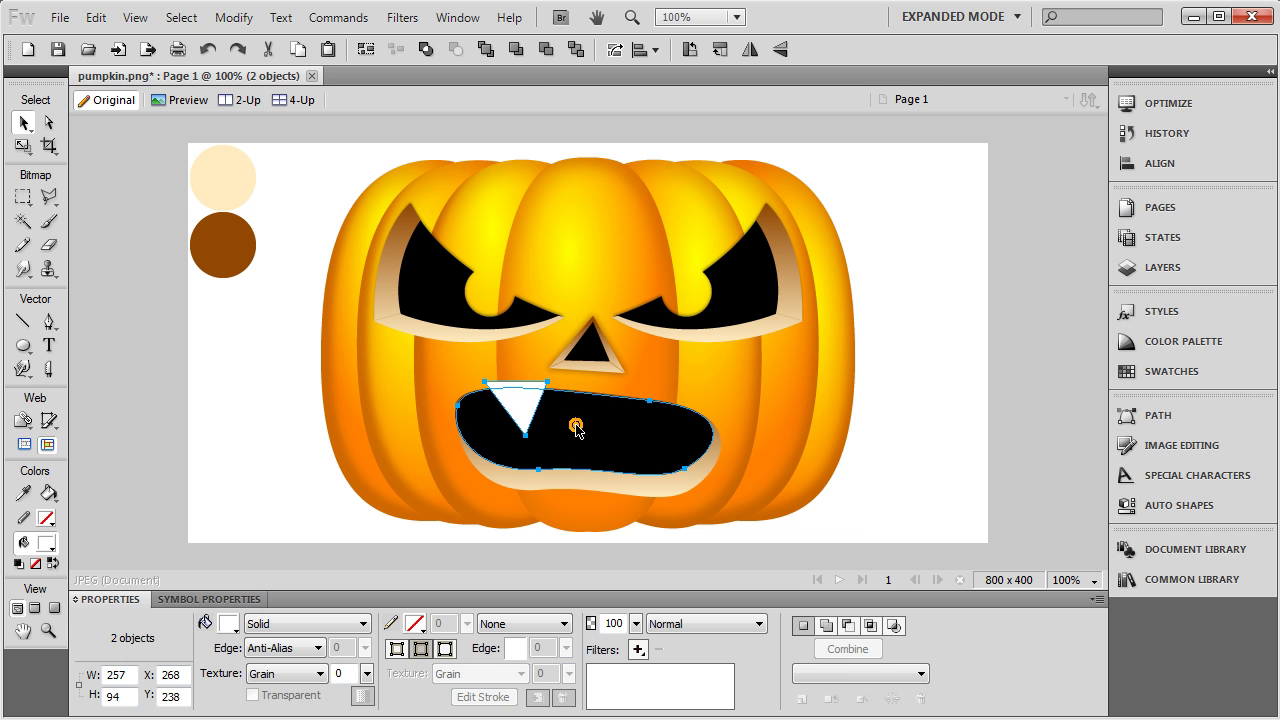
pyautogui.click(233, 17)
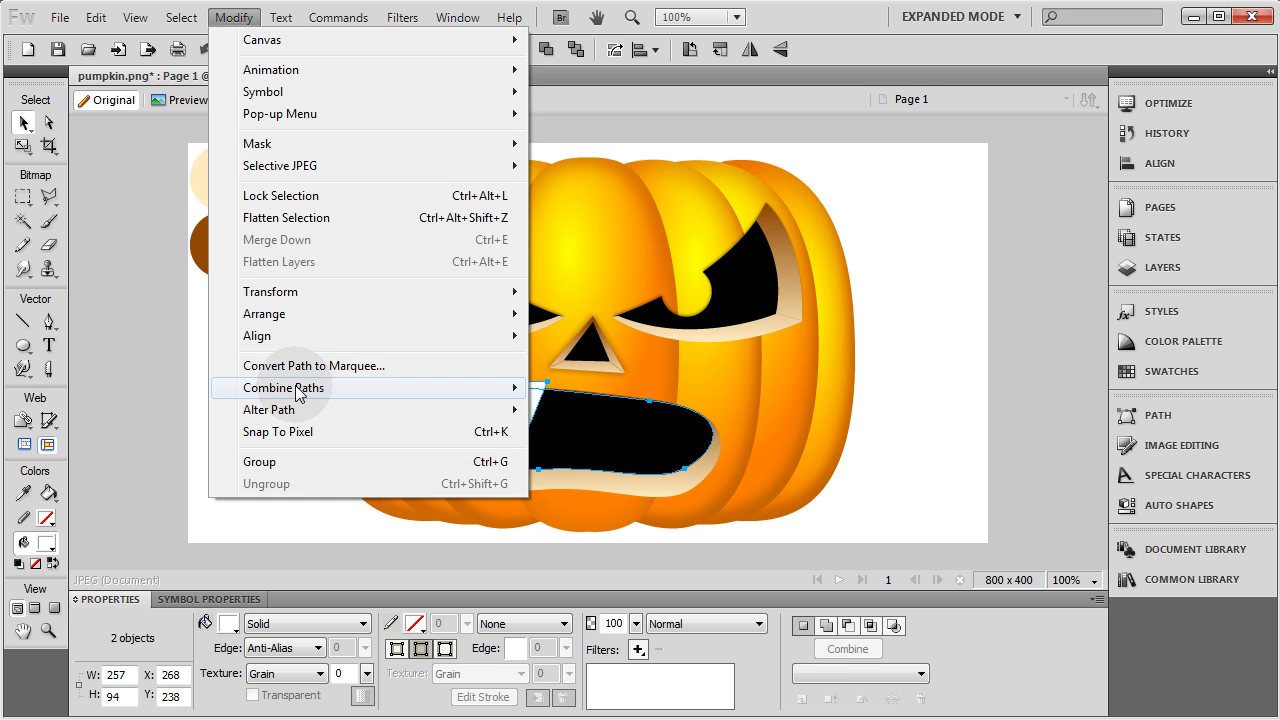
pyautogui.moveTo(338, 389)
pyautogui.click(600, 440)
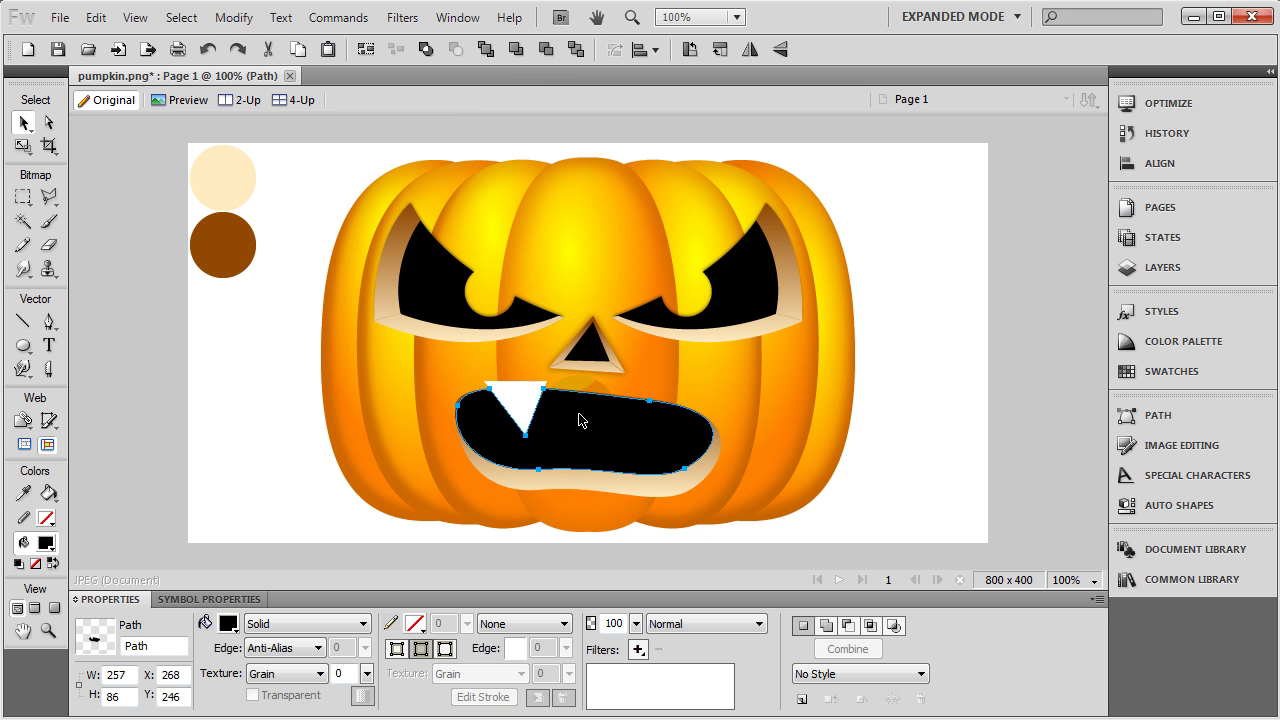
# Select the remaining white triangle with the gradient mouth layer and subtract it using Combine Paths, leaving nothing selected.
pyautogui.click(528, 405)
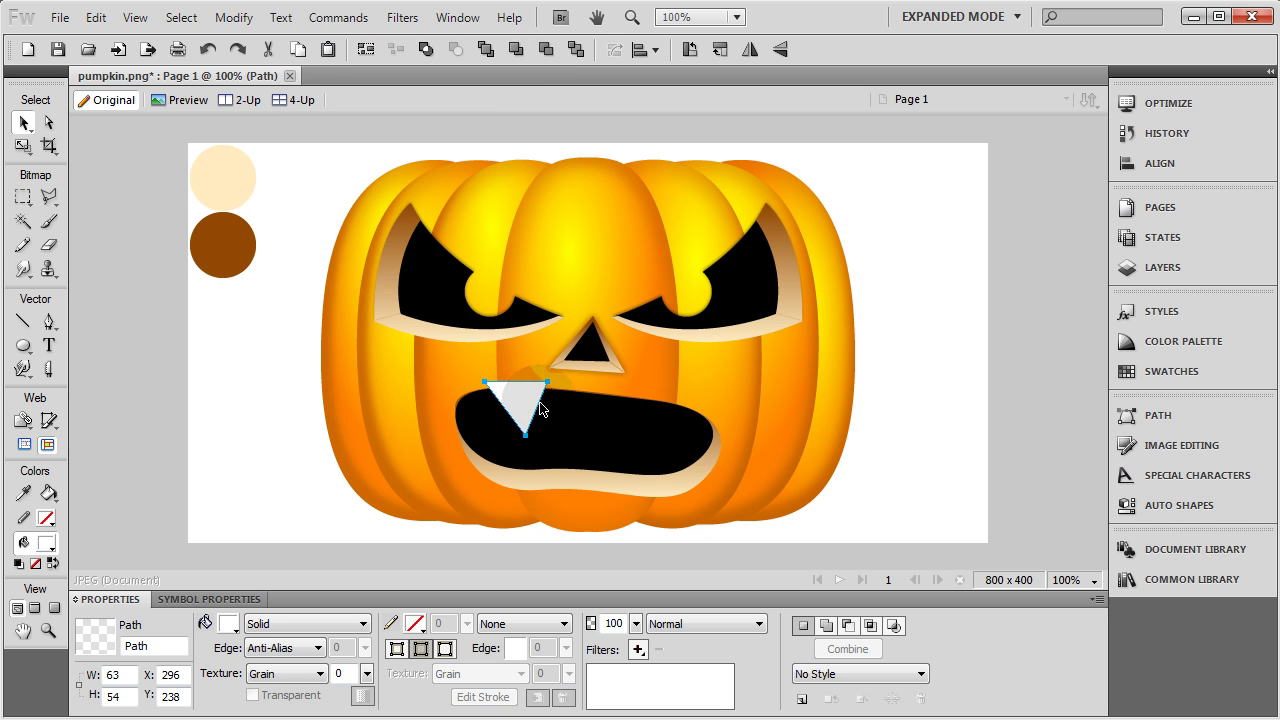
pyautogui.keyDown('shift'); pyautogui.click(601, 488); pyautogui.keyUp('shift')
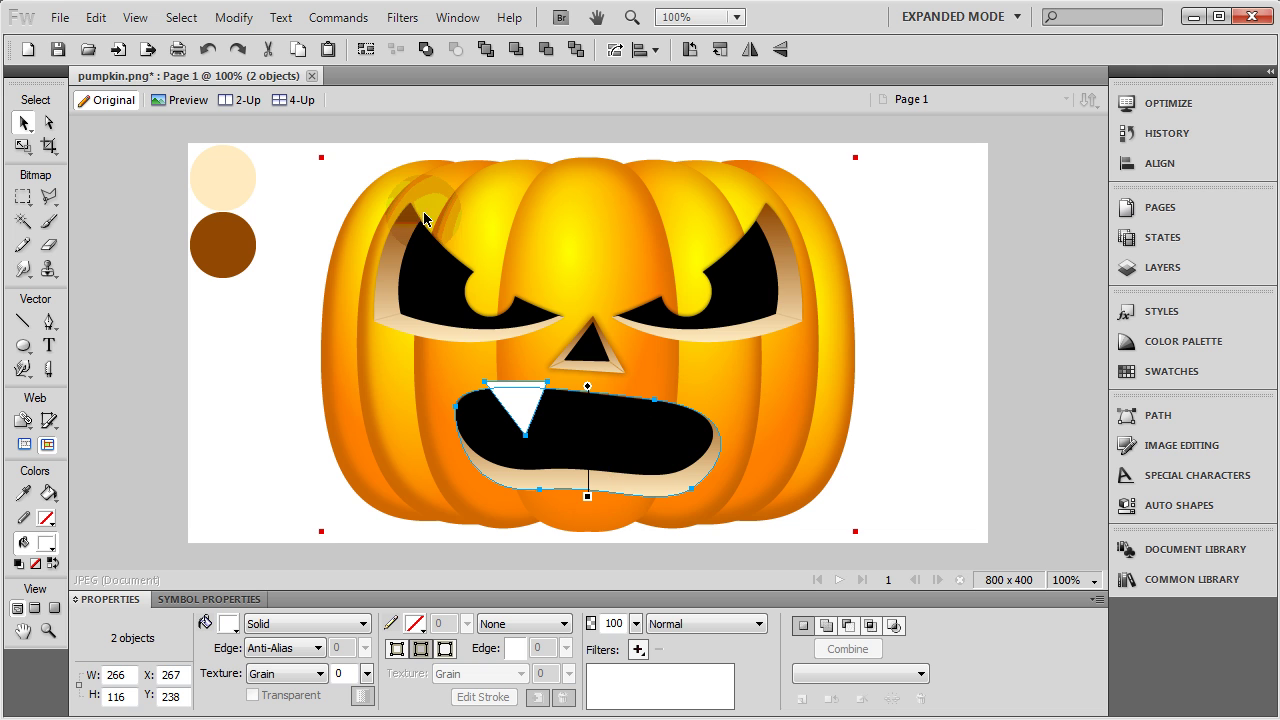
pyautogui.click(239, 20)
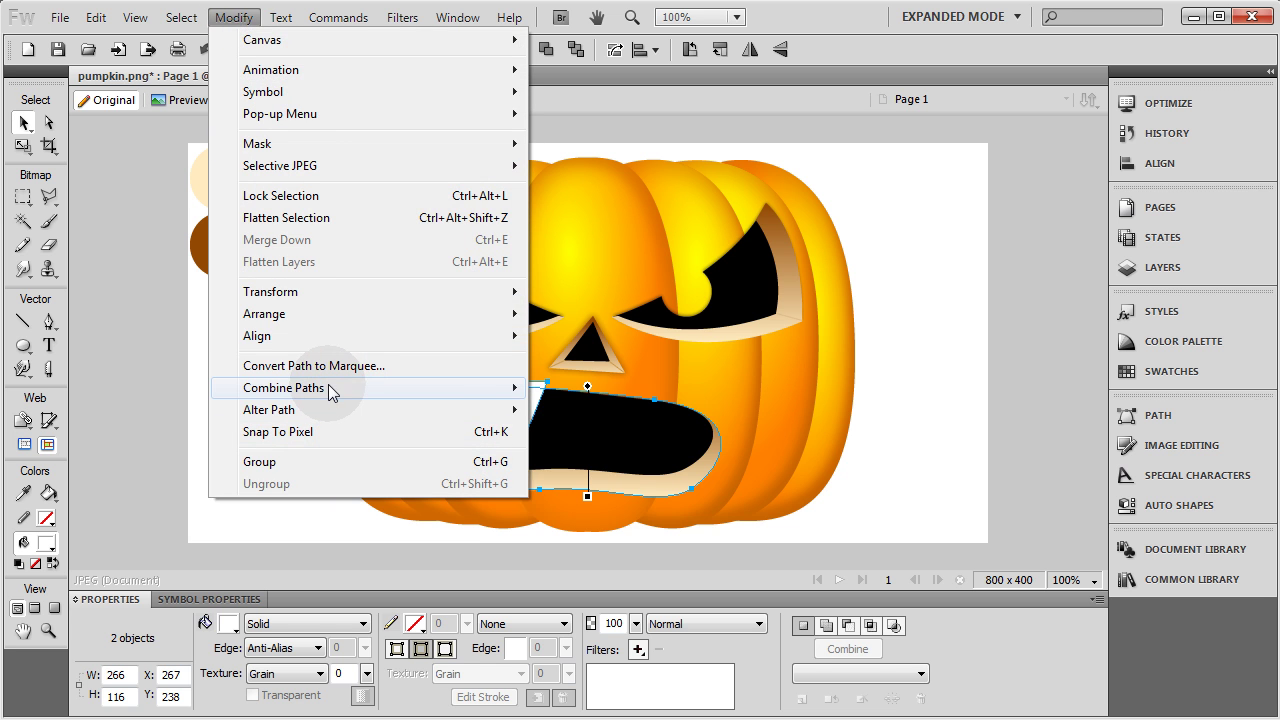
pyautogui.moveTo(300, 388)
pyautogui.click(589, 483)
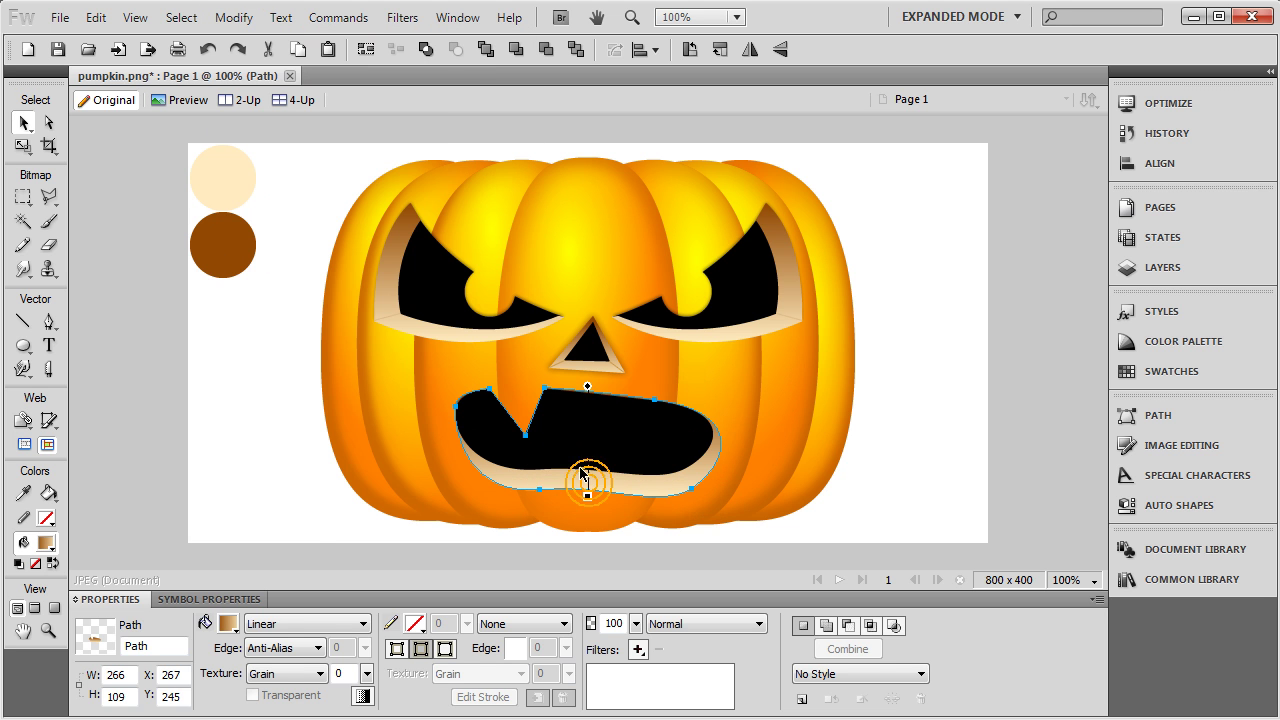
pyautogui.click(925, 411)
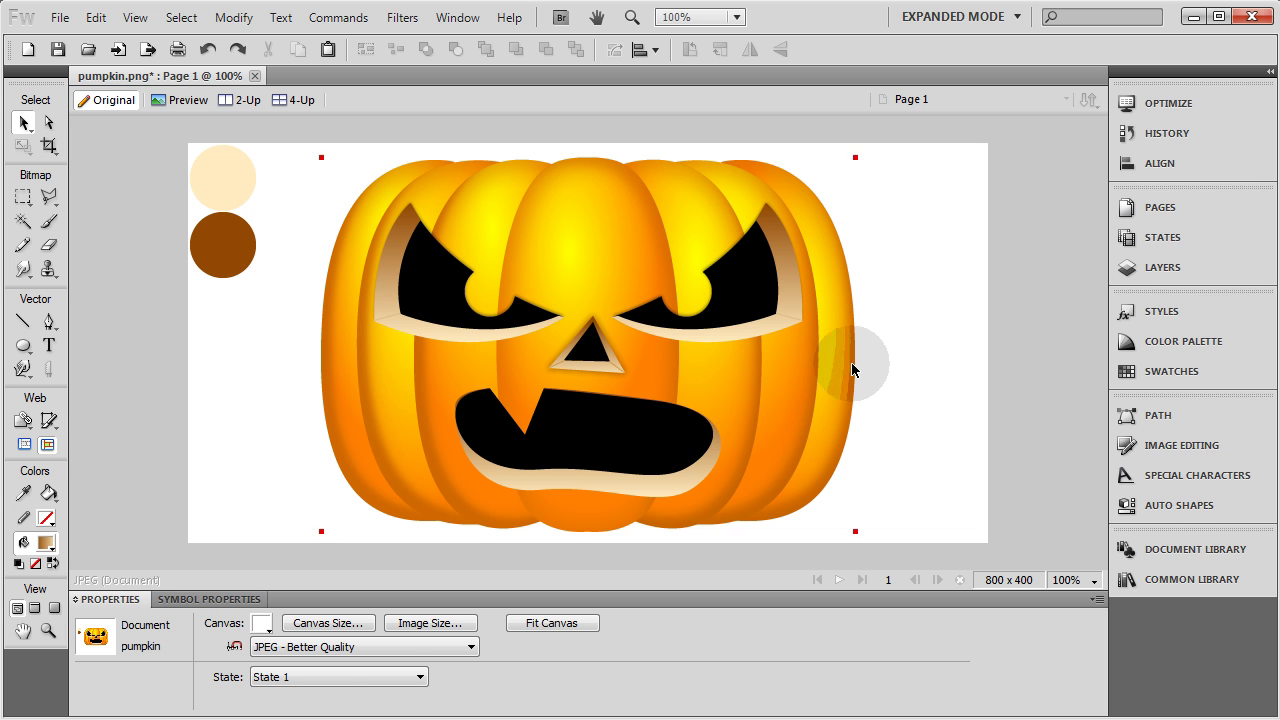
# Select the black inner mouth and the gradient mouth layer in turn to check their outlines, leaving nothing selected.
pyautogui.click(588, 438)
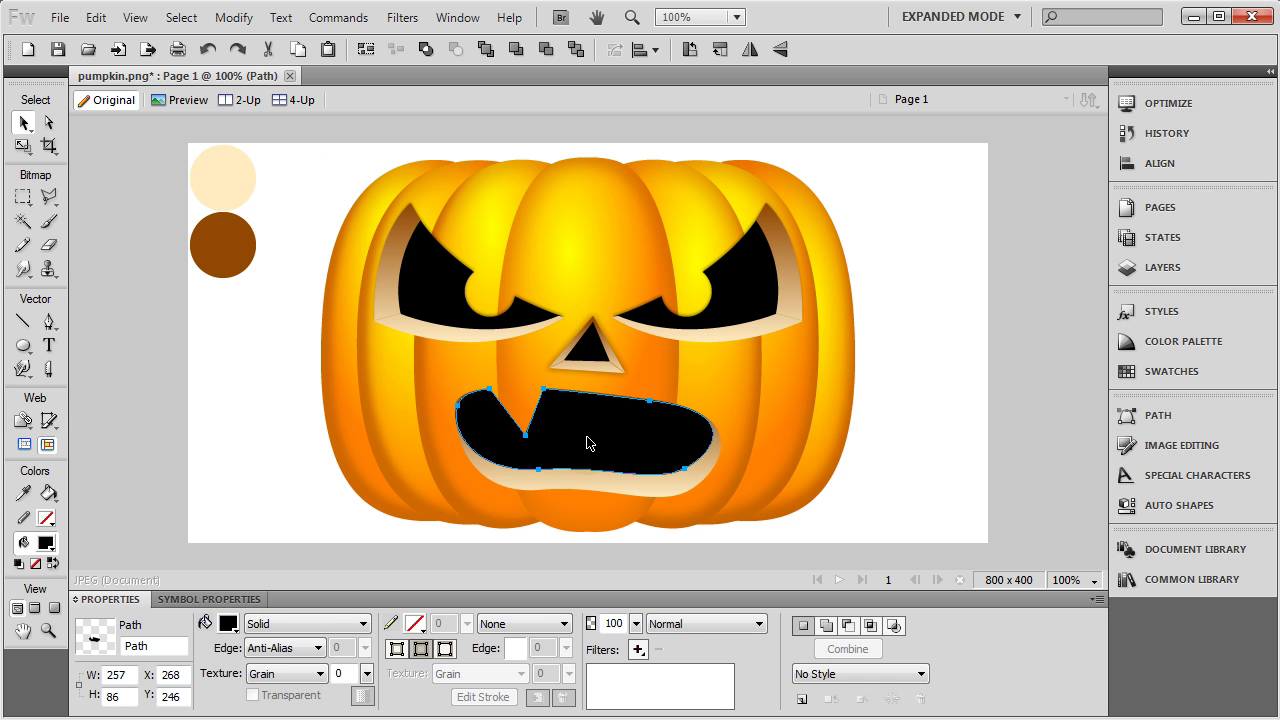
pyautogui.click(593, 477)
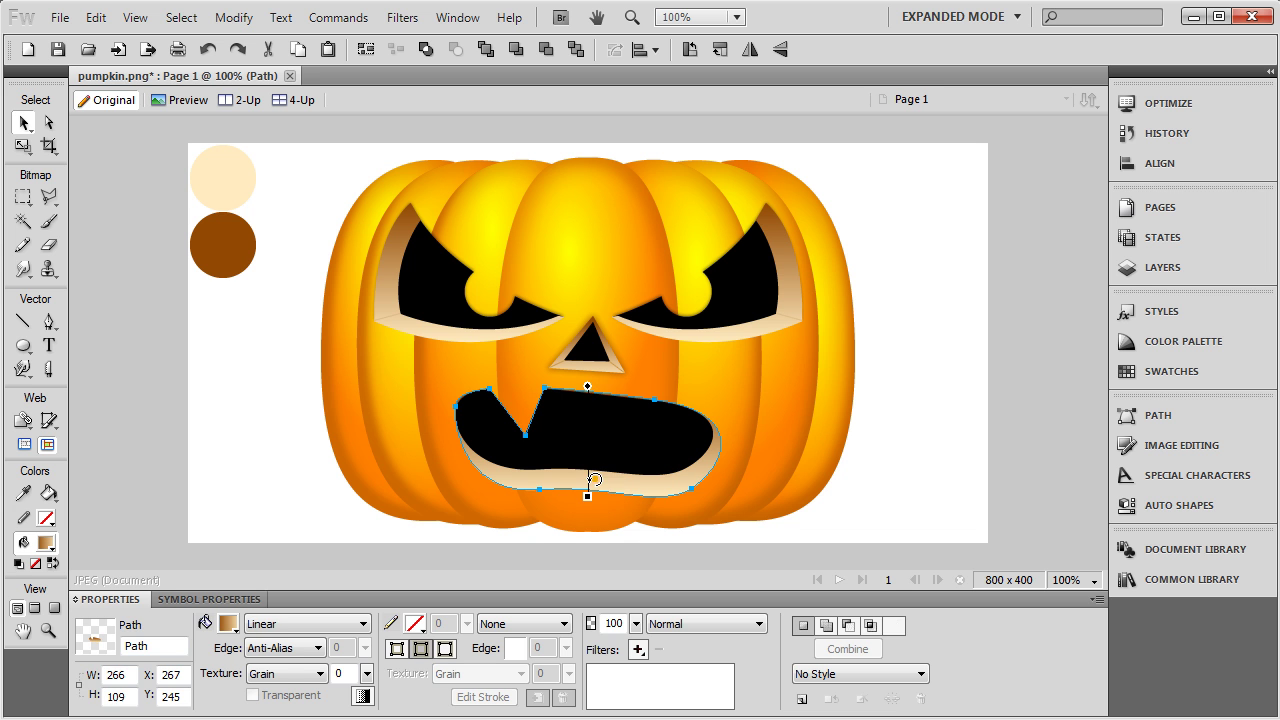
pyautogui.click(973, 437)
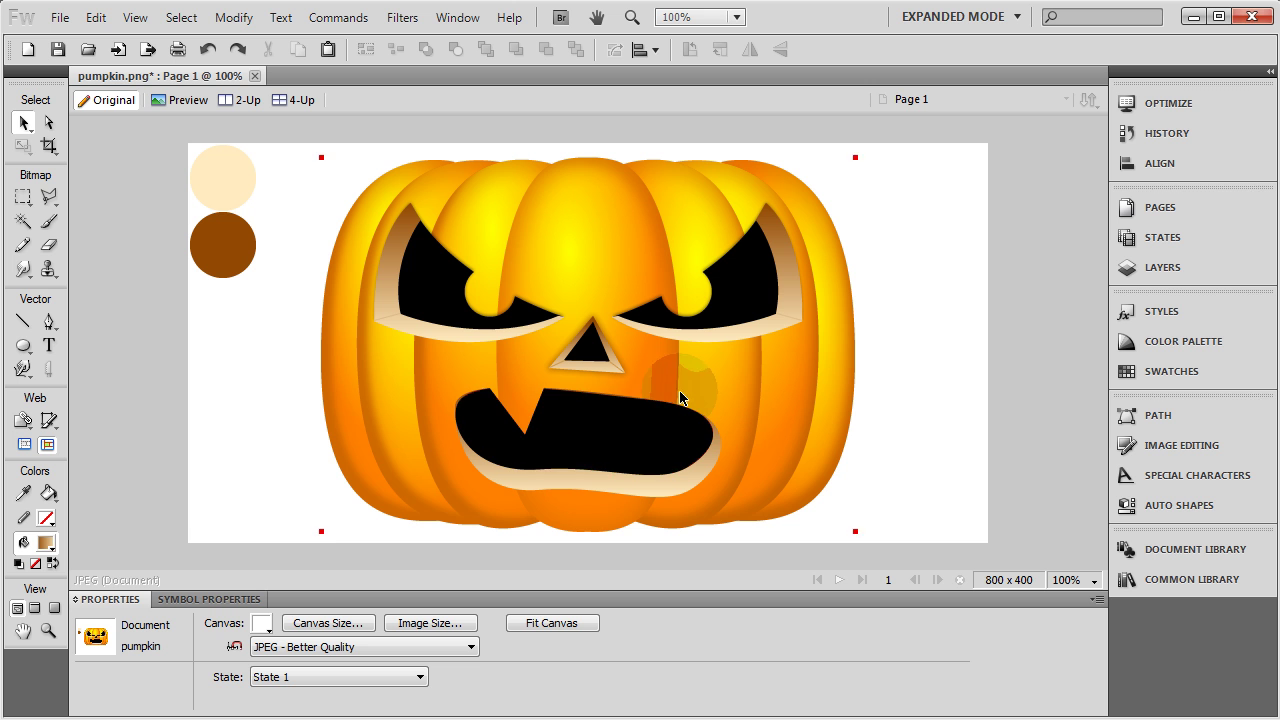
# Move the black inner mouth's upper corner beside the right-hand tooth inward to the left with the Subselection tool, exposing the gradient layer.
pyautogui.click(617, 432)
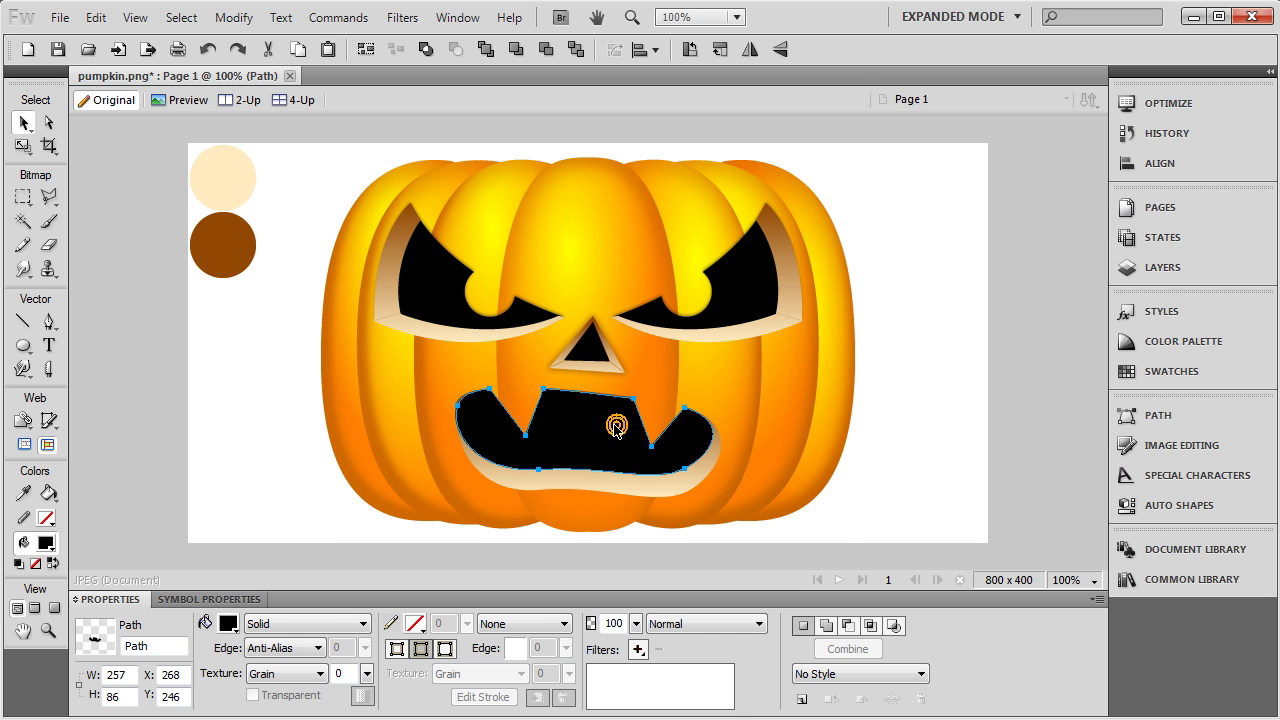
pyautogui.hotkey('ctrl', '=')
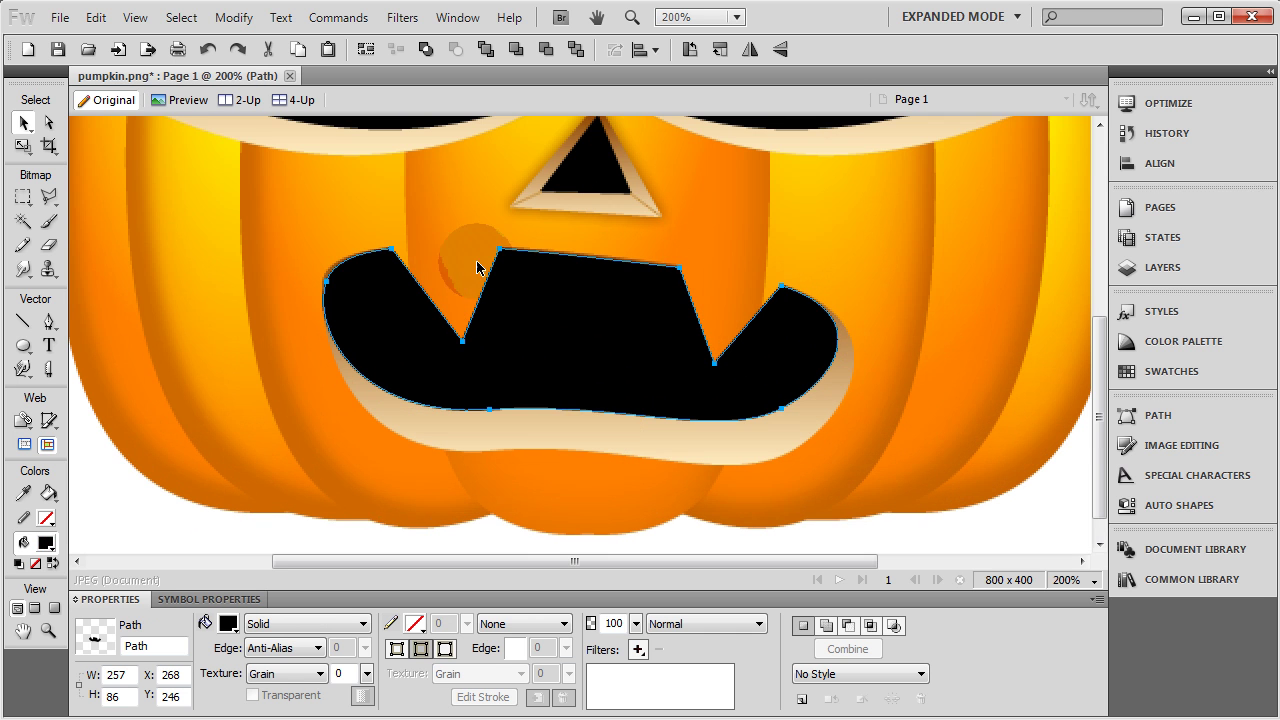
pyautogui.click(48, 122)
pyautogui.click(682, 269)
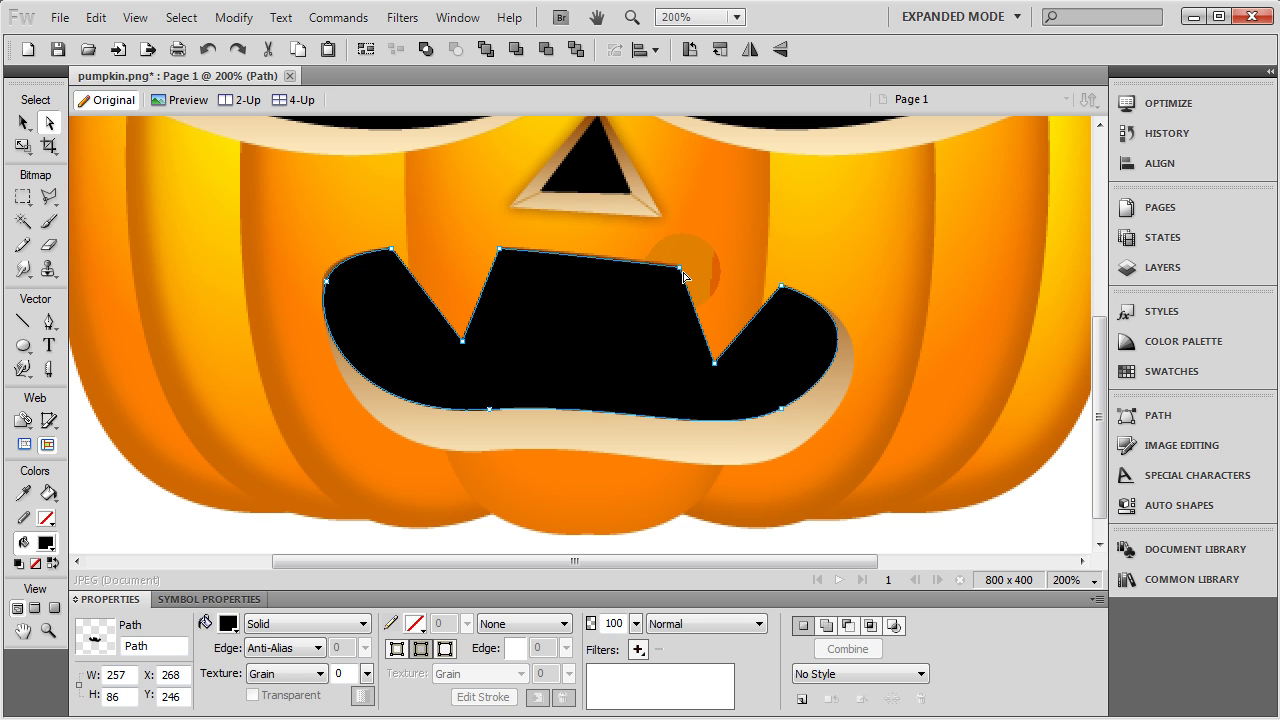
pyautogui.click(849, 277)
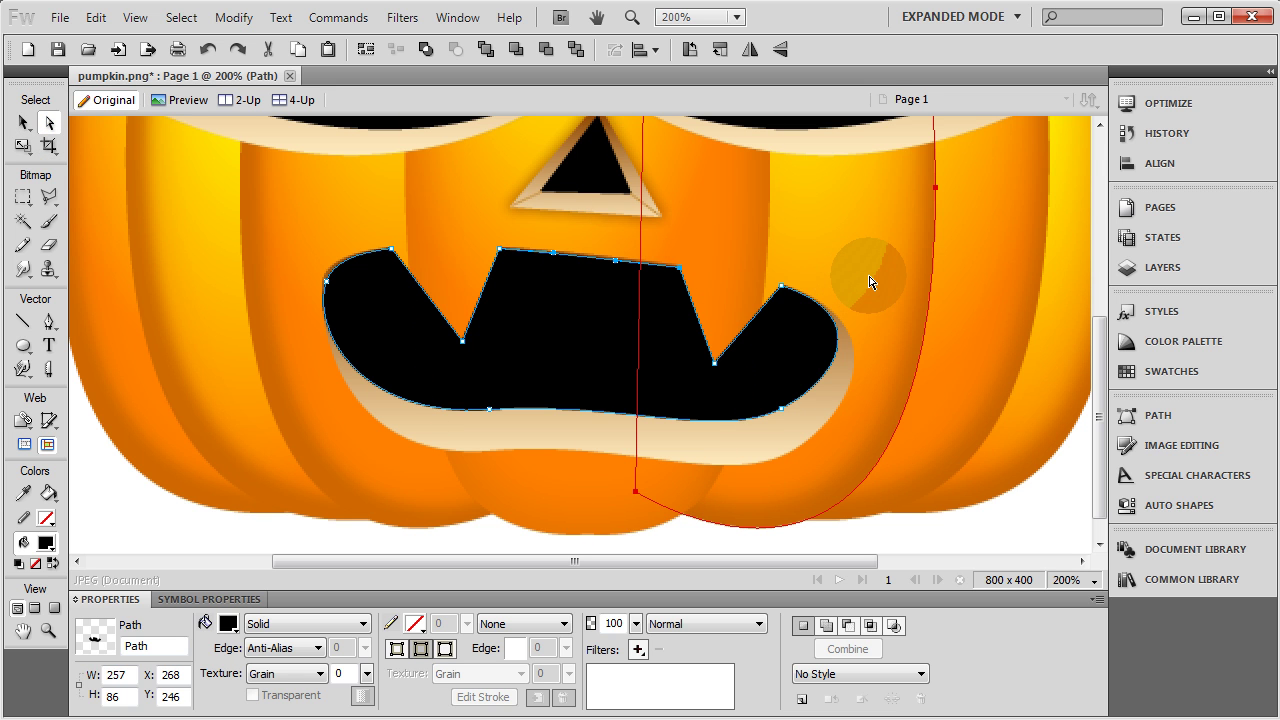
pyautogui.press('Left')
pyautogui.press('Left')
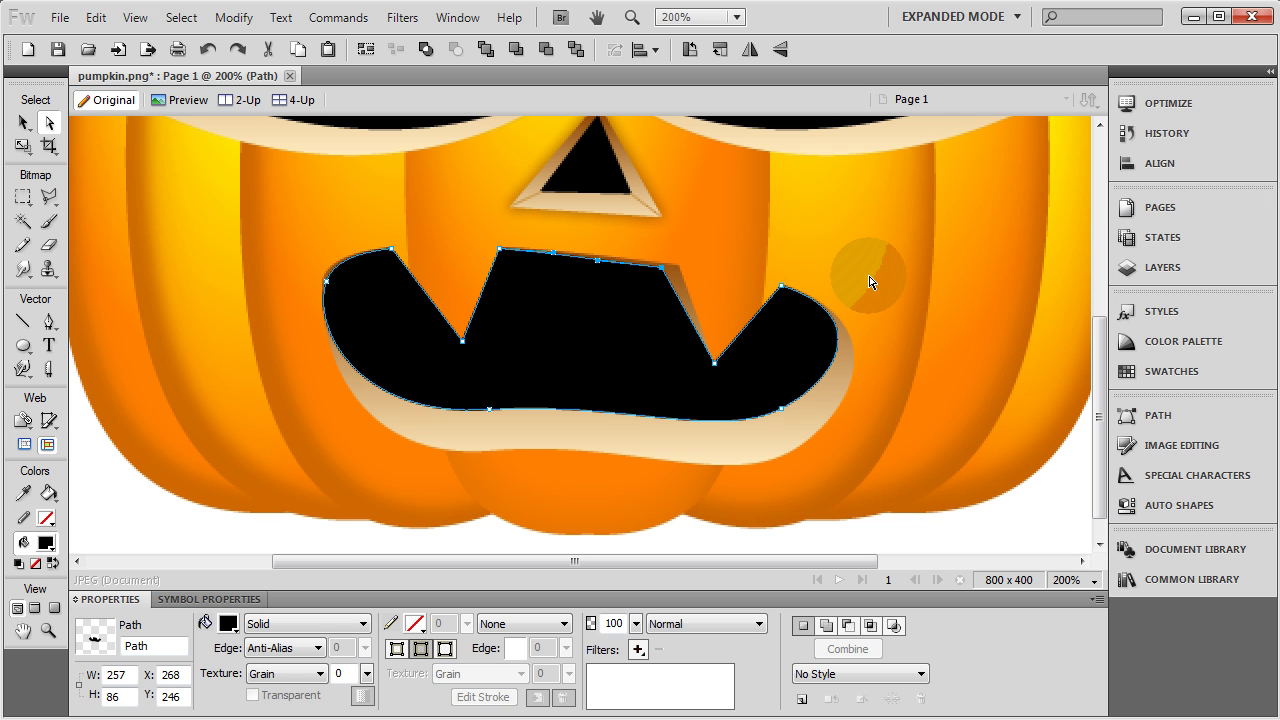
pyautogui.click(948, 527)
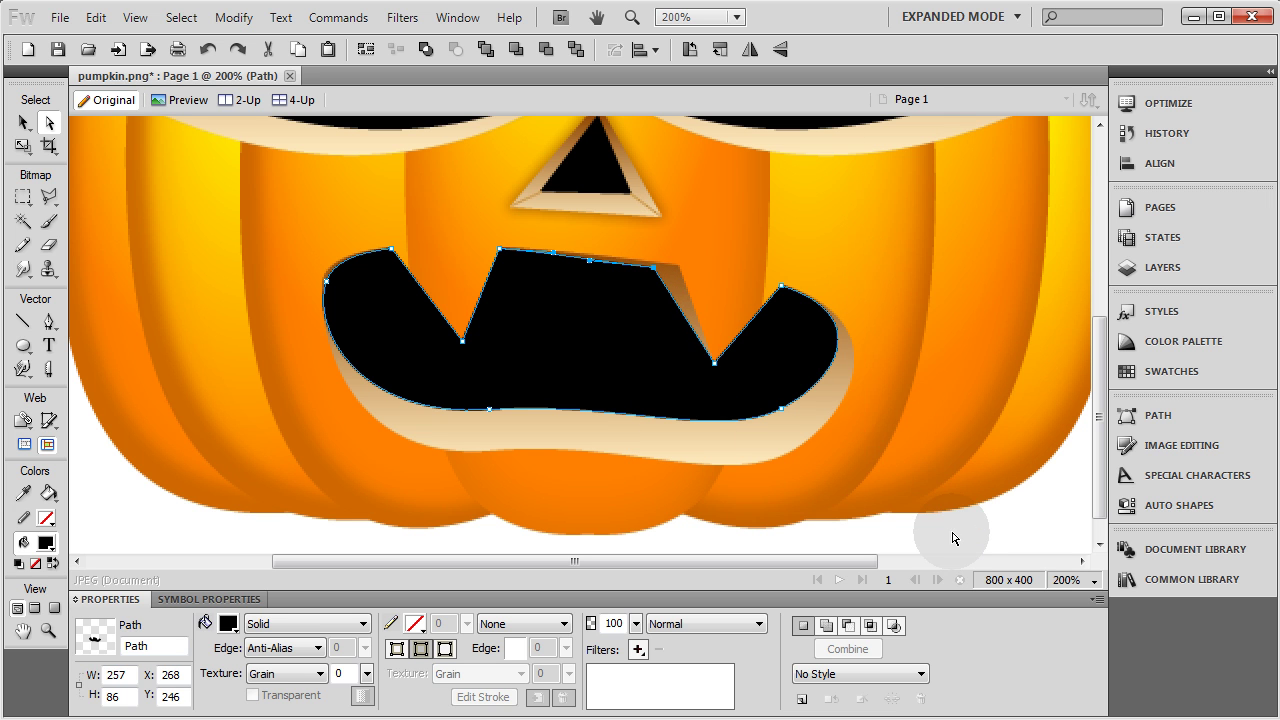
# Move the black inner mouth's upper corner beside the left-hand tooth slightly right and down, exposing the gradient edge, and deselect.
pyautogui.click(676, 288)
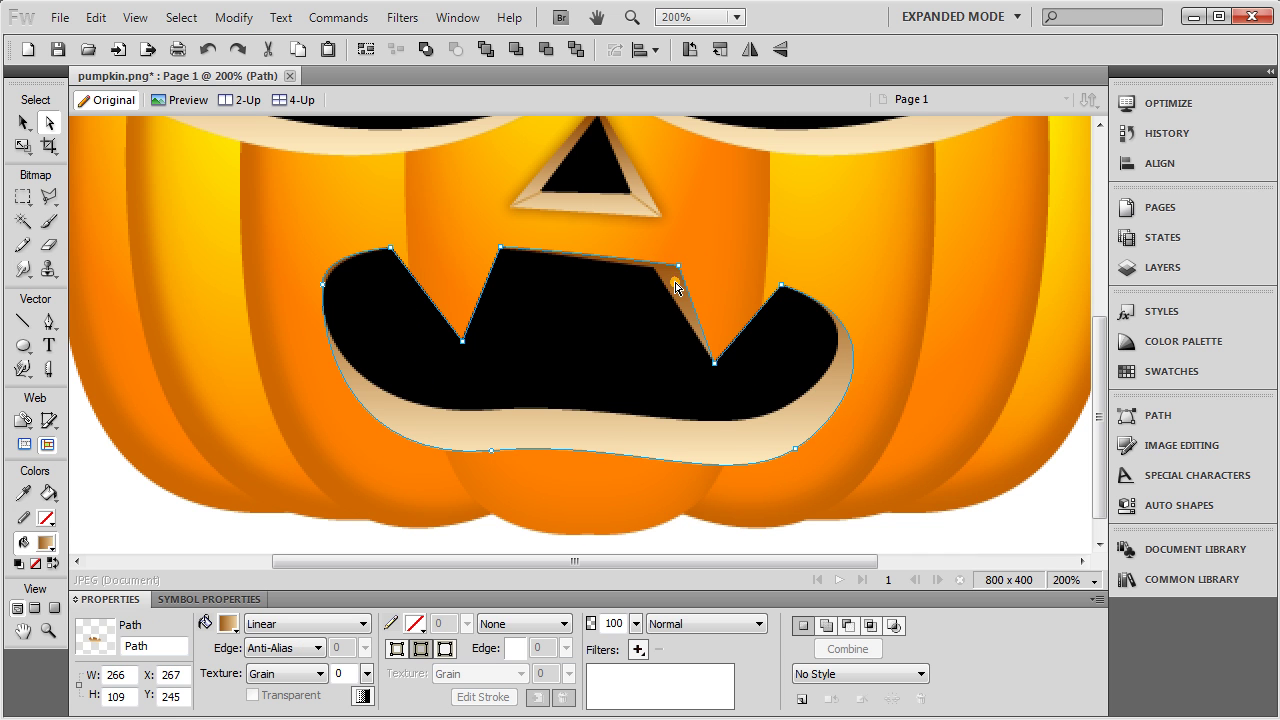
pyautogui.click(532, 274)
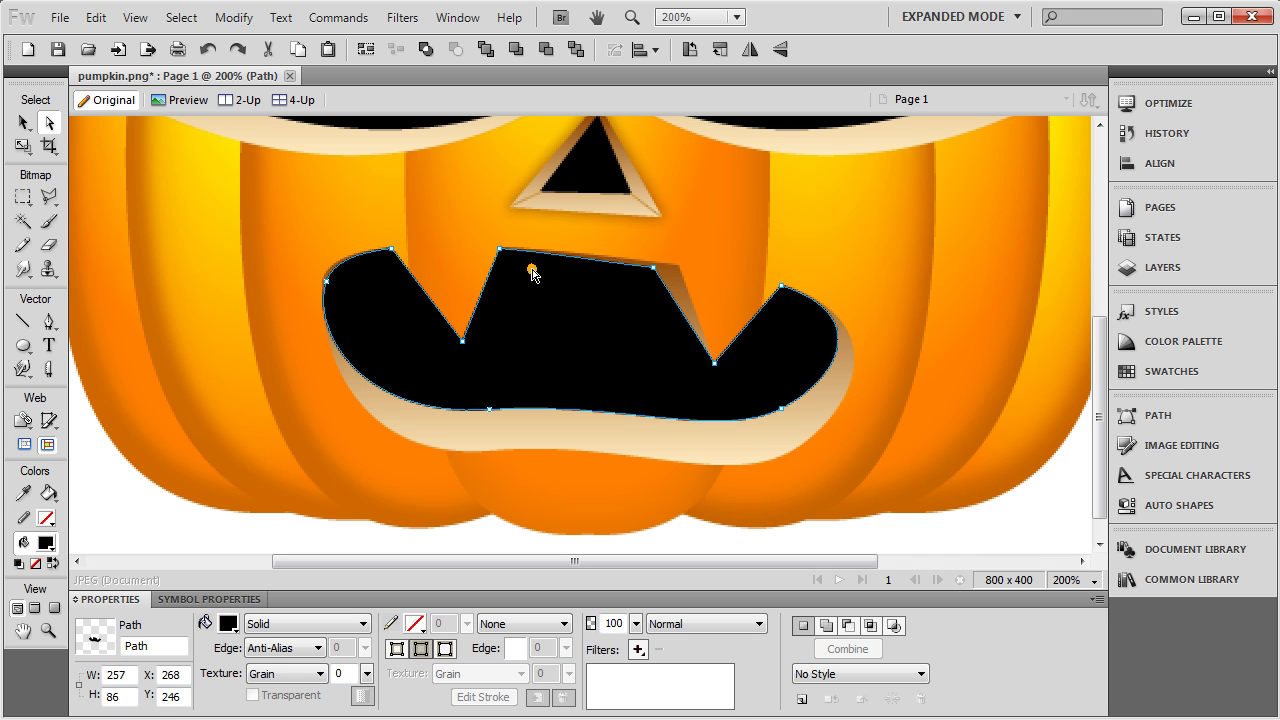
pyautogui.click(500, 250)
pyautogui.press('Right')
pyautogui.press('Right')
pyautogui.press('Down')
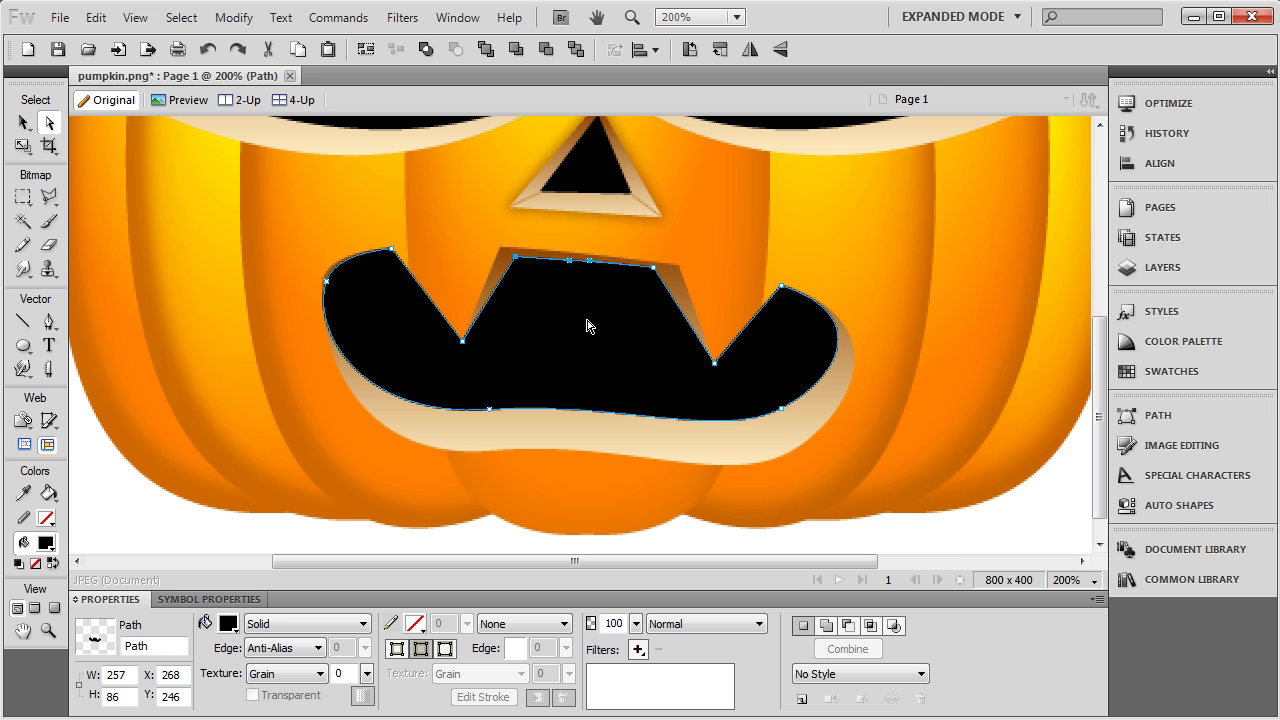
pyautogui.click(1008, 540)
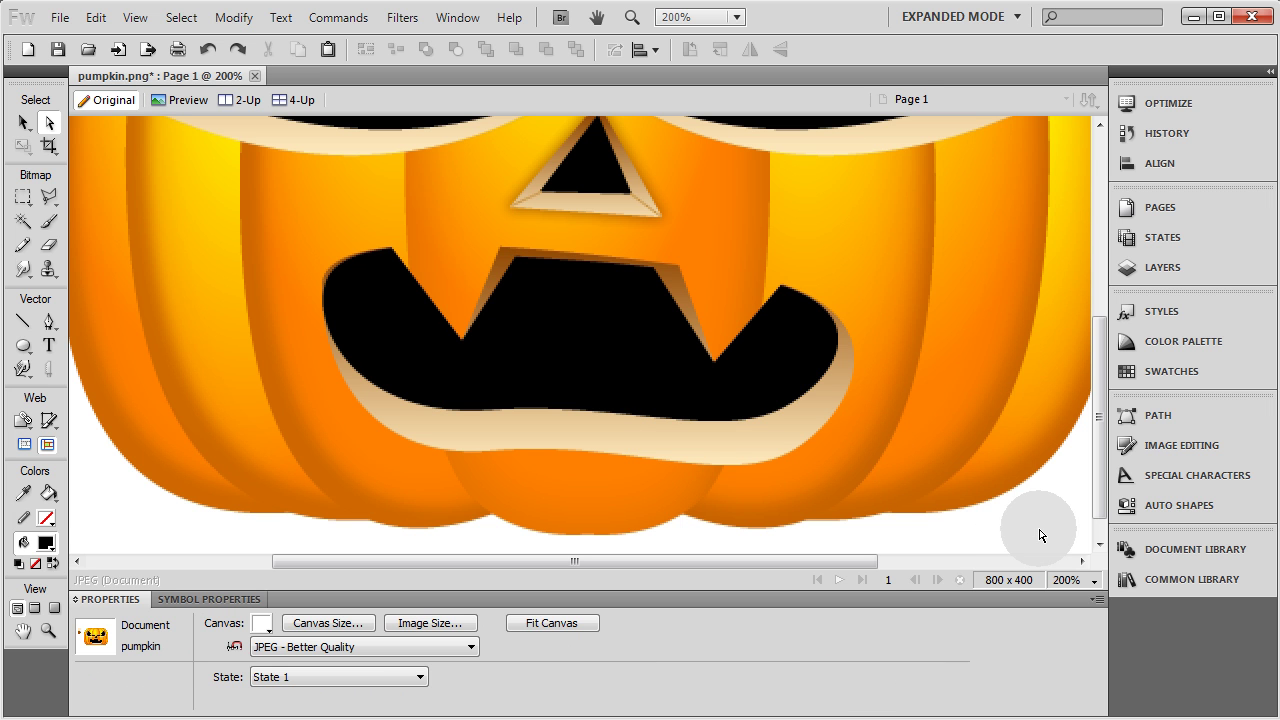
# Nudge both upper corners of the black mouth between the teeth slightly lower to even out the gradient rim, and deselect.
pyautogui.click(505, 266)
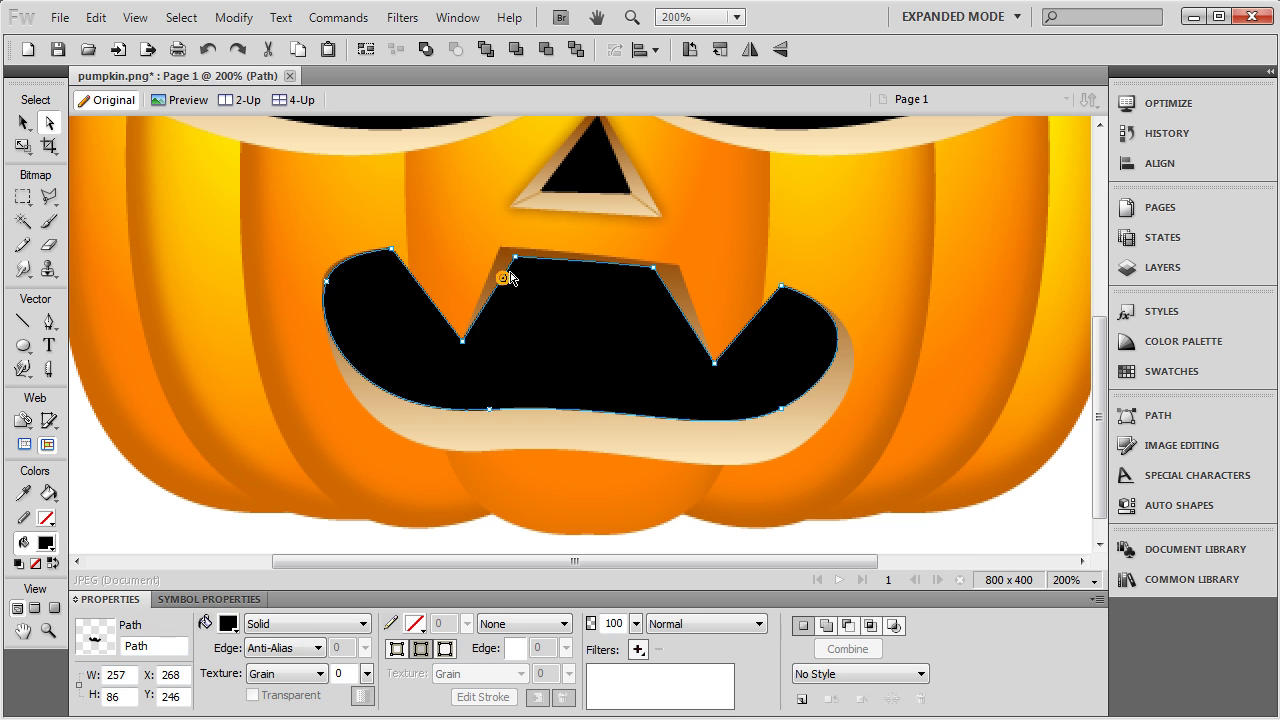
pyautogui.click(516, 260)
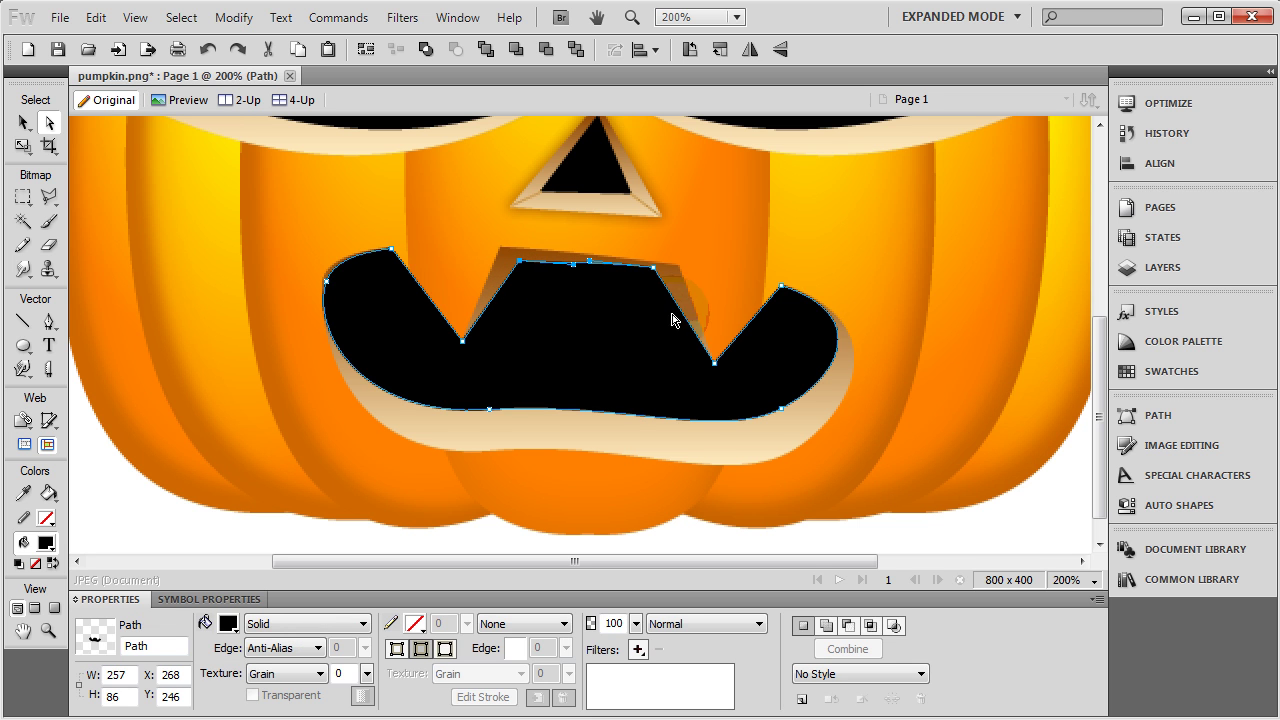
pyautogui.moveTo(653, 268); pyautogui.dragTo(655, 275)
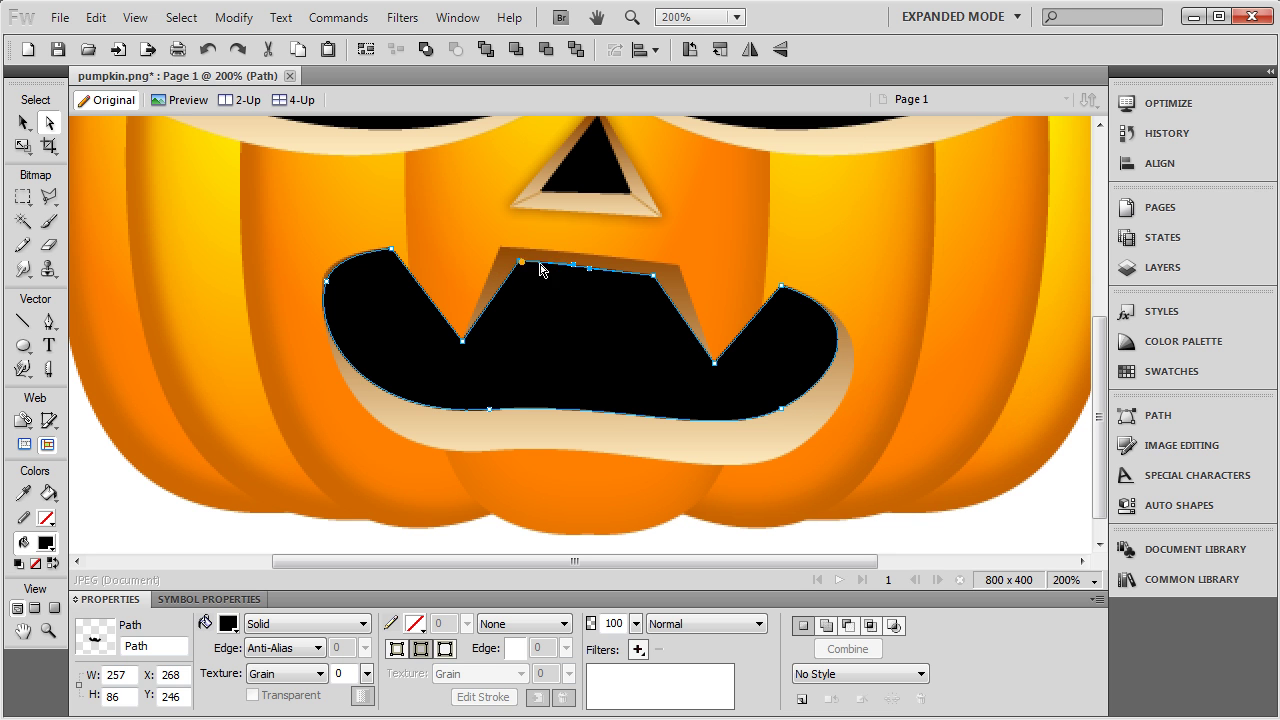
pyautogui.click(1063, 514)
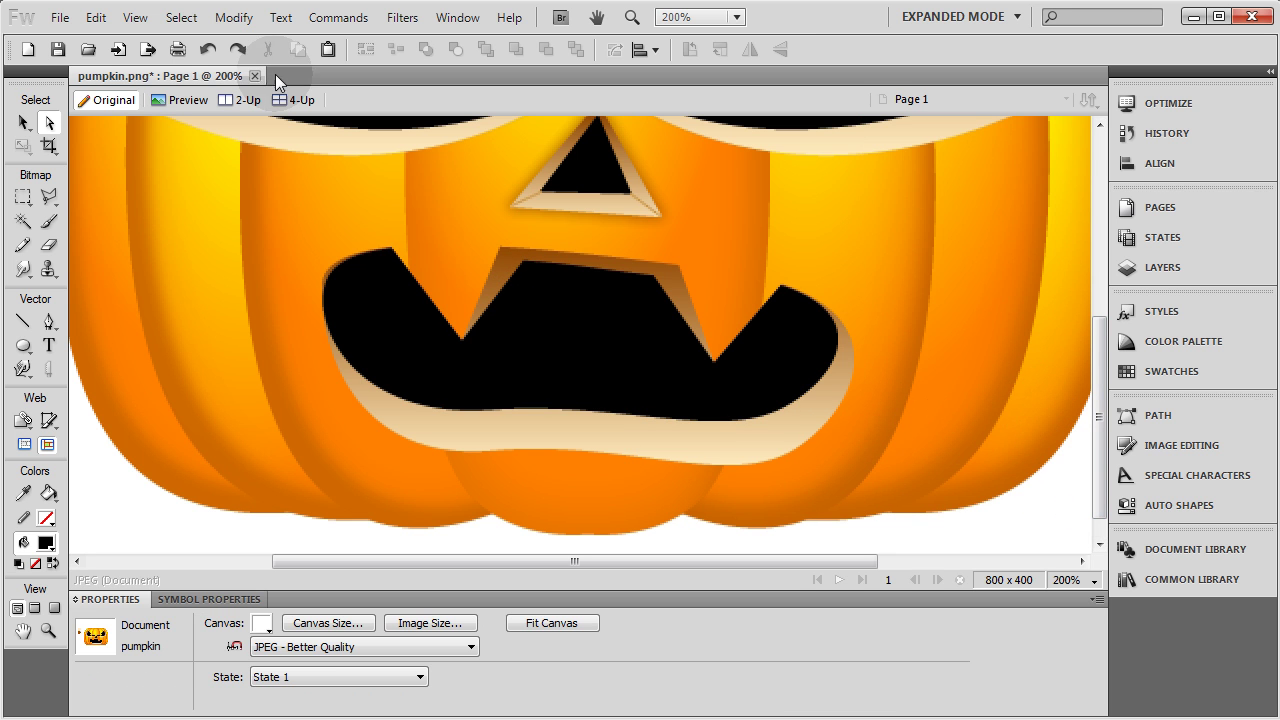
pyautogui.click(22, 122)
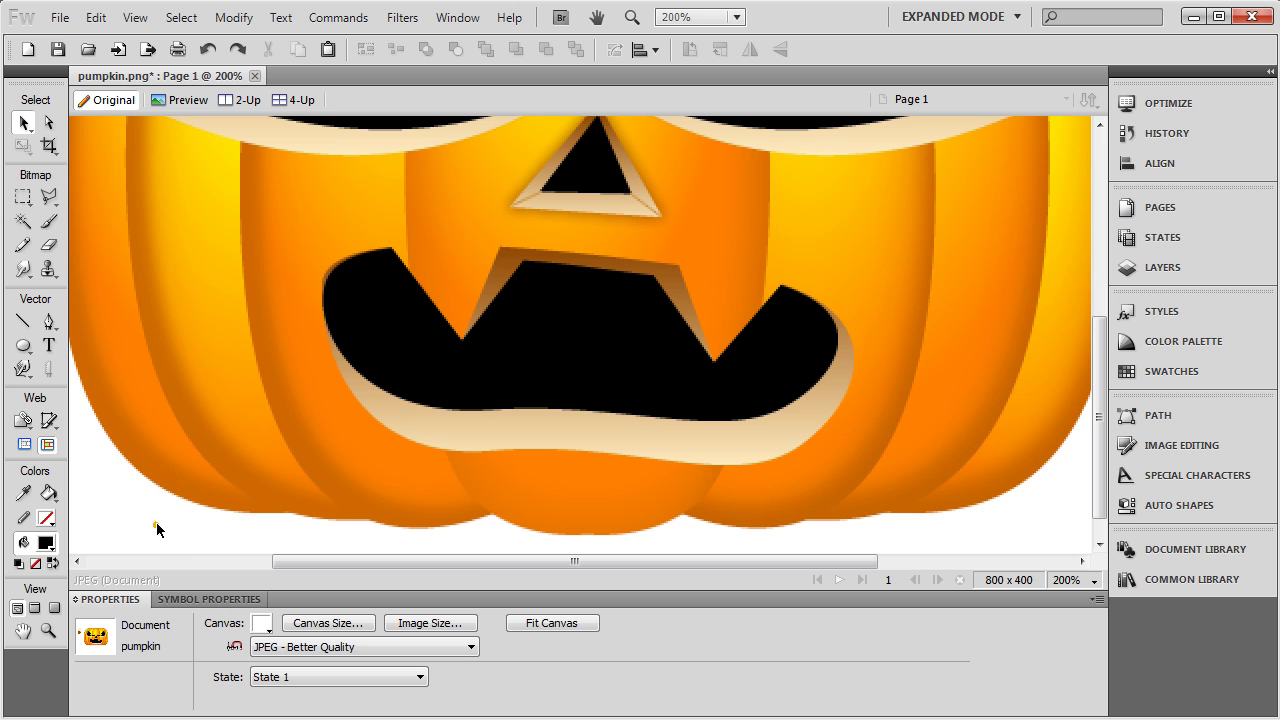
pyautogui.hotkey('ctrl', '1')
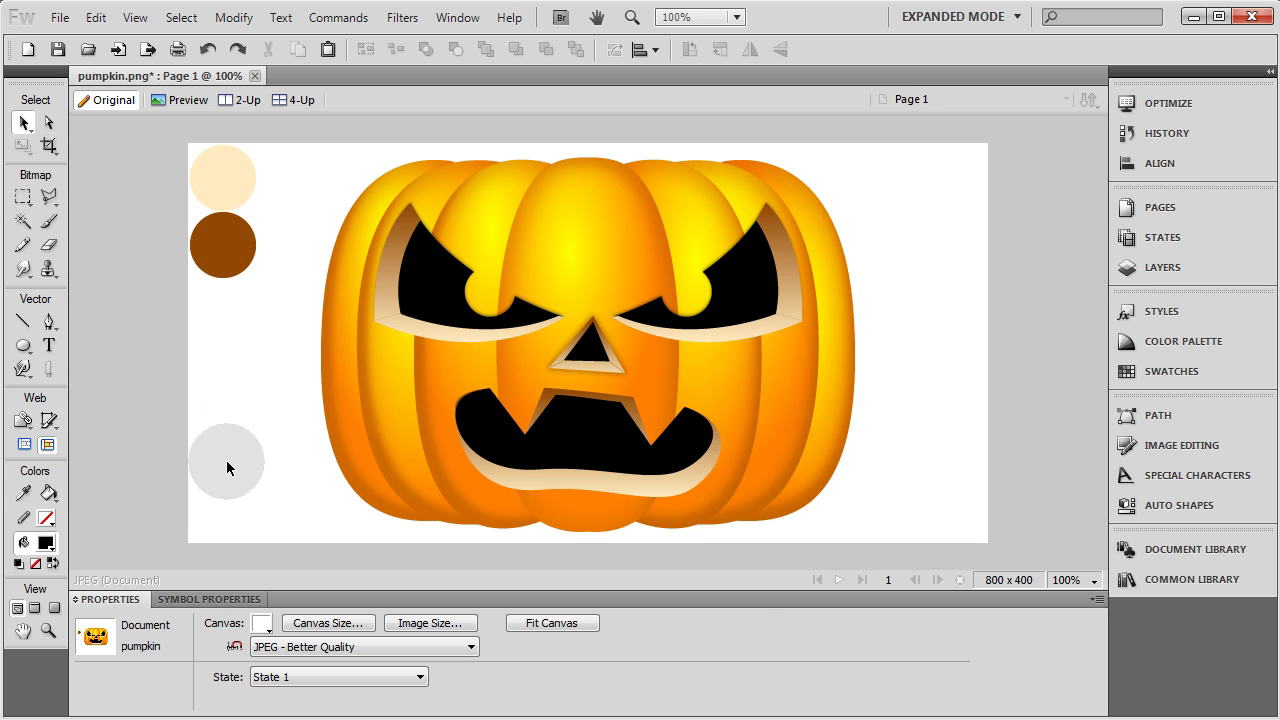
# Raise the top point of the black inner nose triangle so the triangle is about 42 px tall, and deselect it.
pyautogui.click(588, 348)
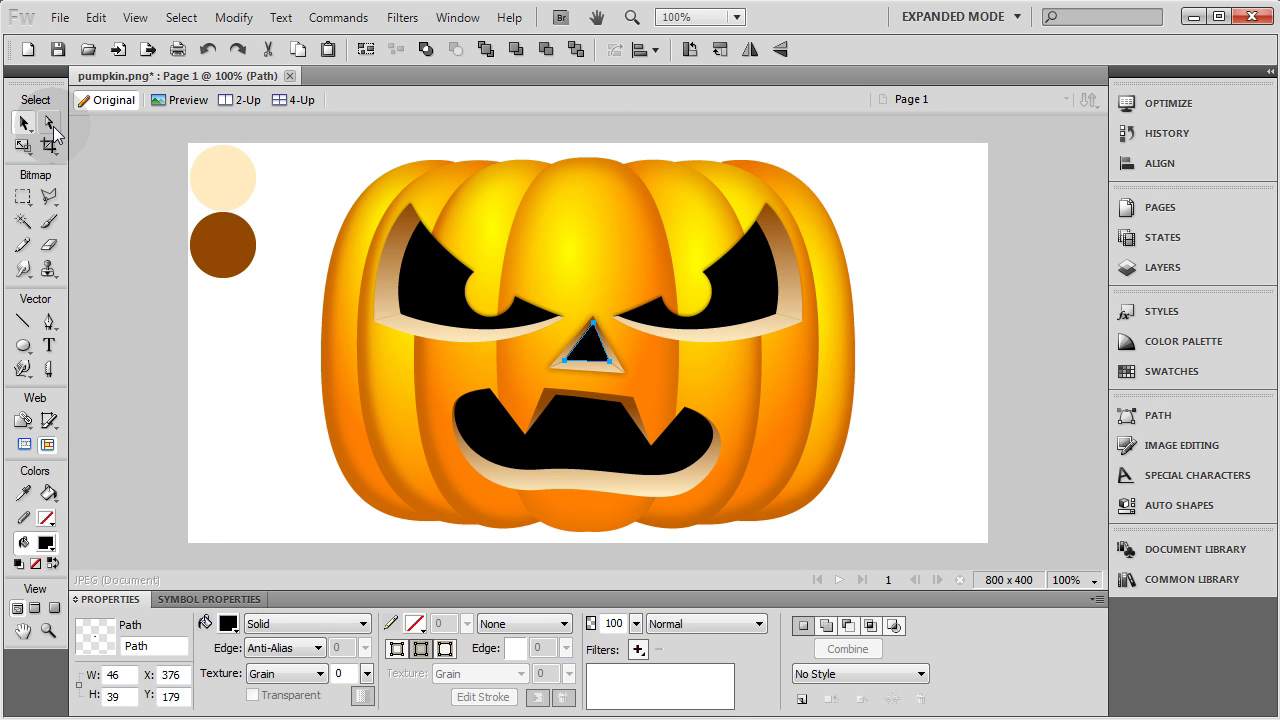
pyautogui.click(592, 328)
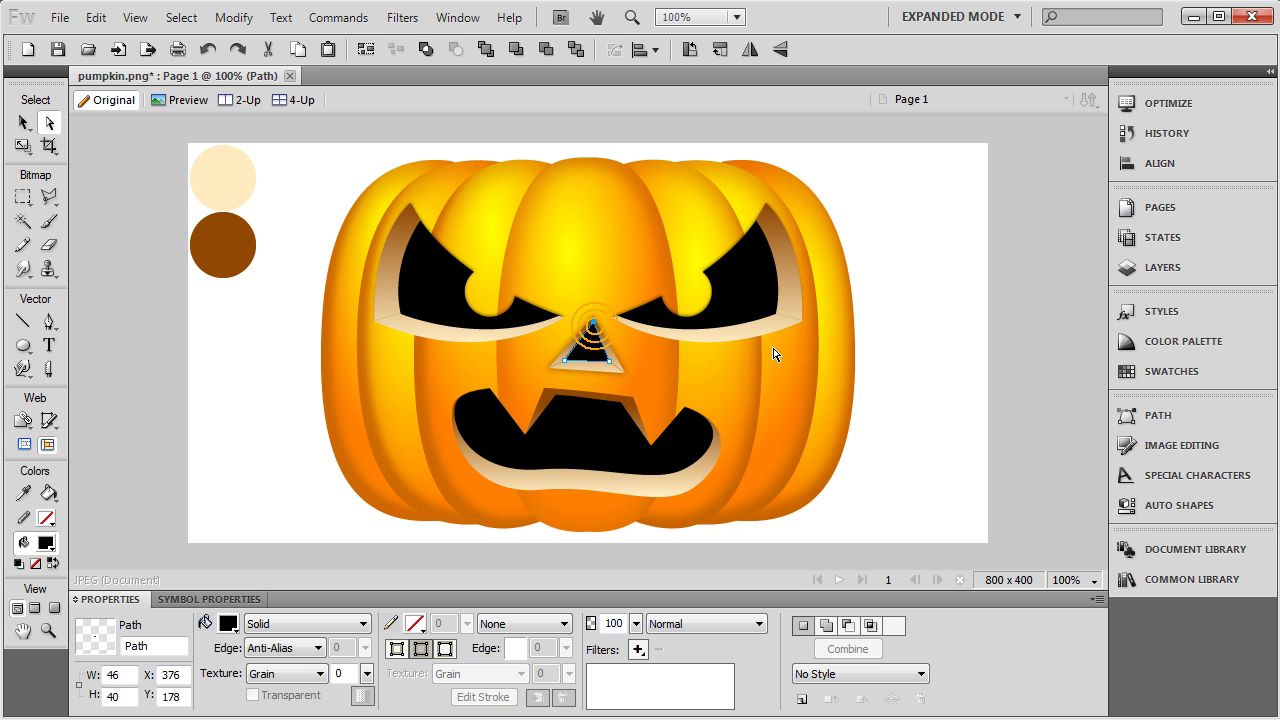
pyautogui.click(922, 378)
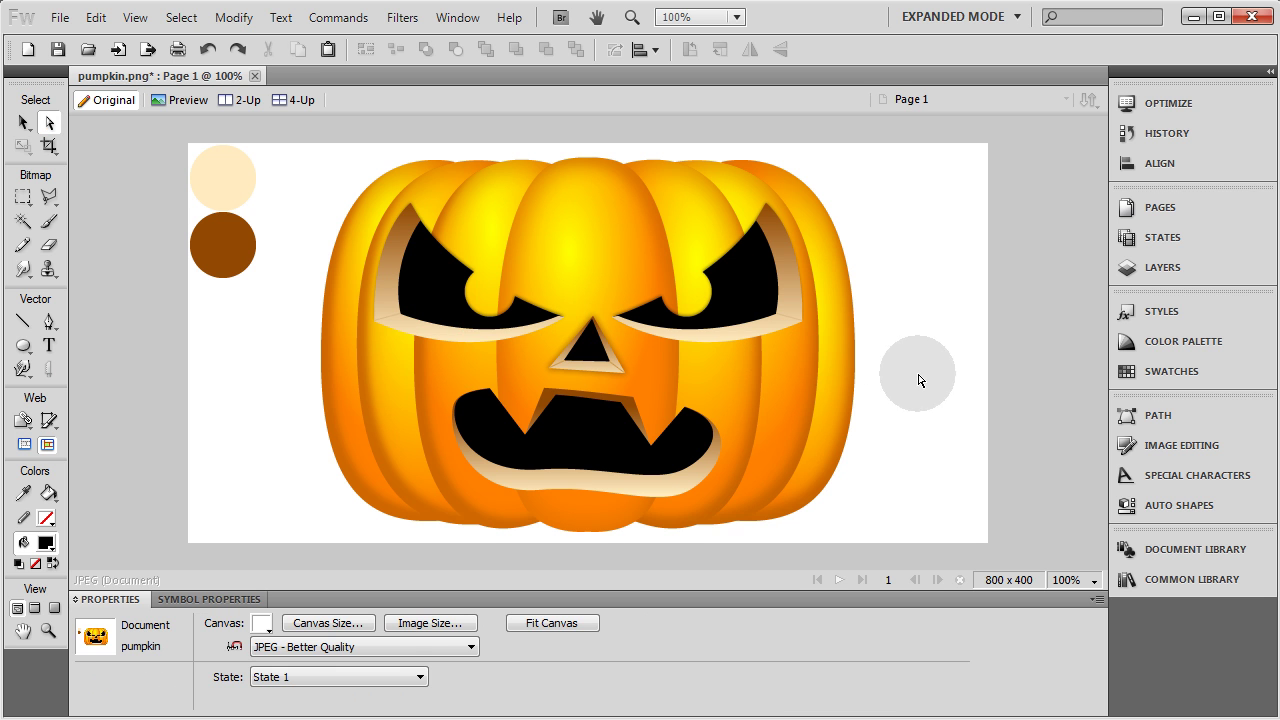
pyautogui.click(588, 352)
pyautogui.click(593, 322)
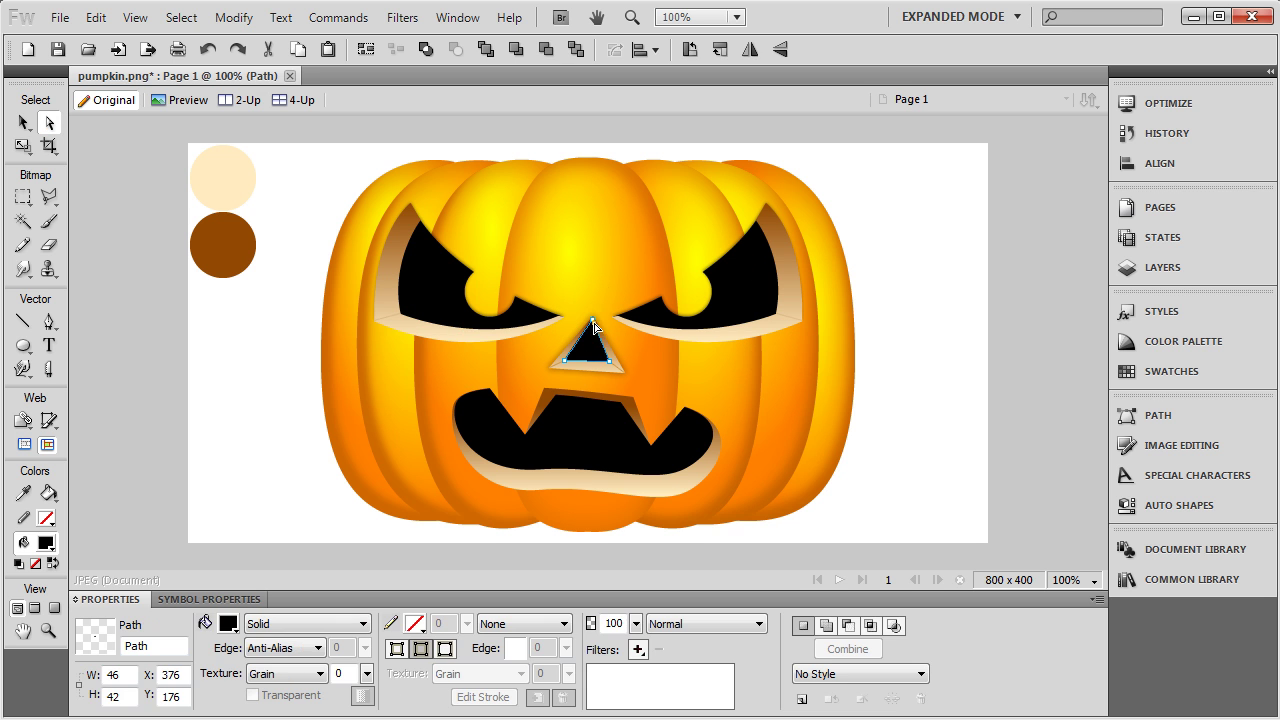
pyautogui.click(1045, 347)
pyautogui.click(23, 122)
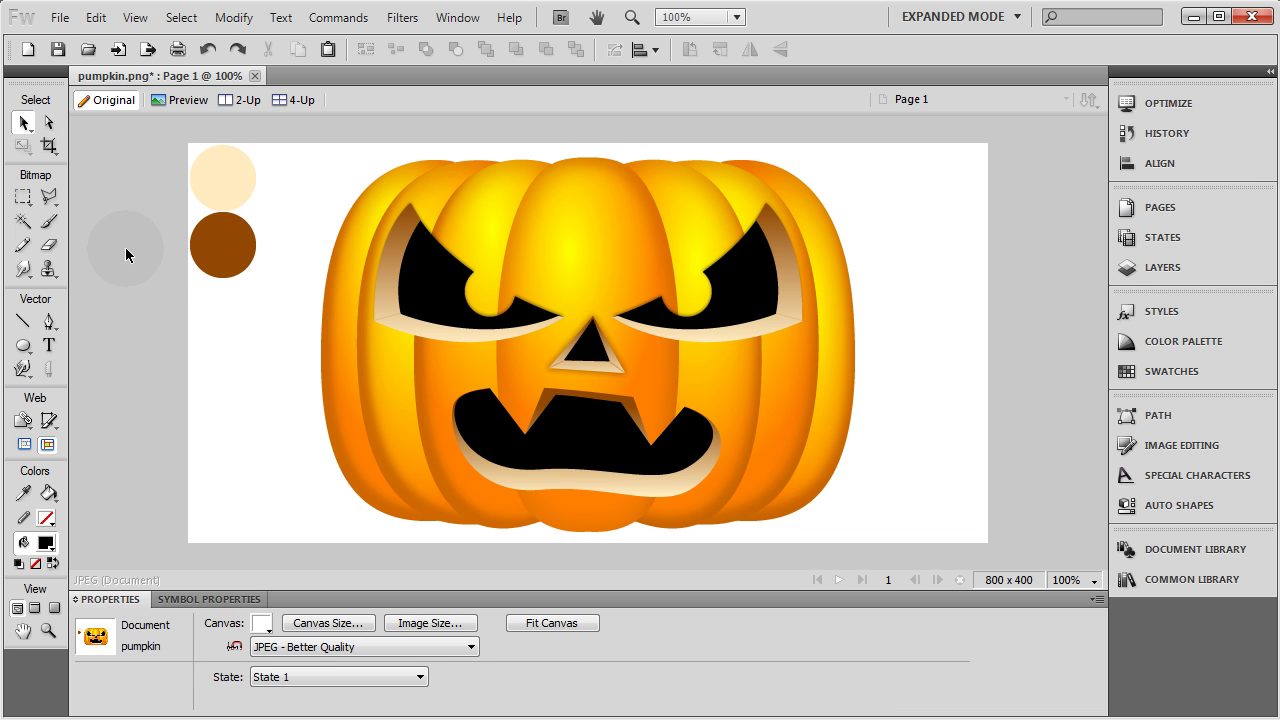
# Select the black inner mouth together with the gradient mouth layer and group the two objects.
pyautogui.click(563, 430)
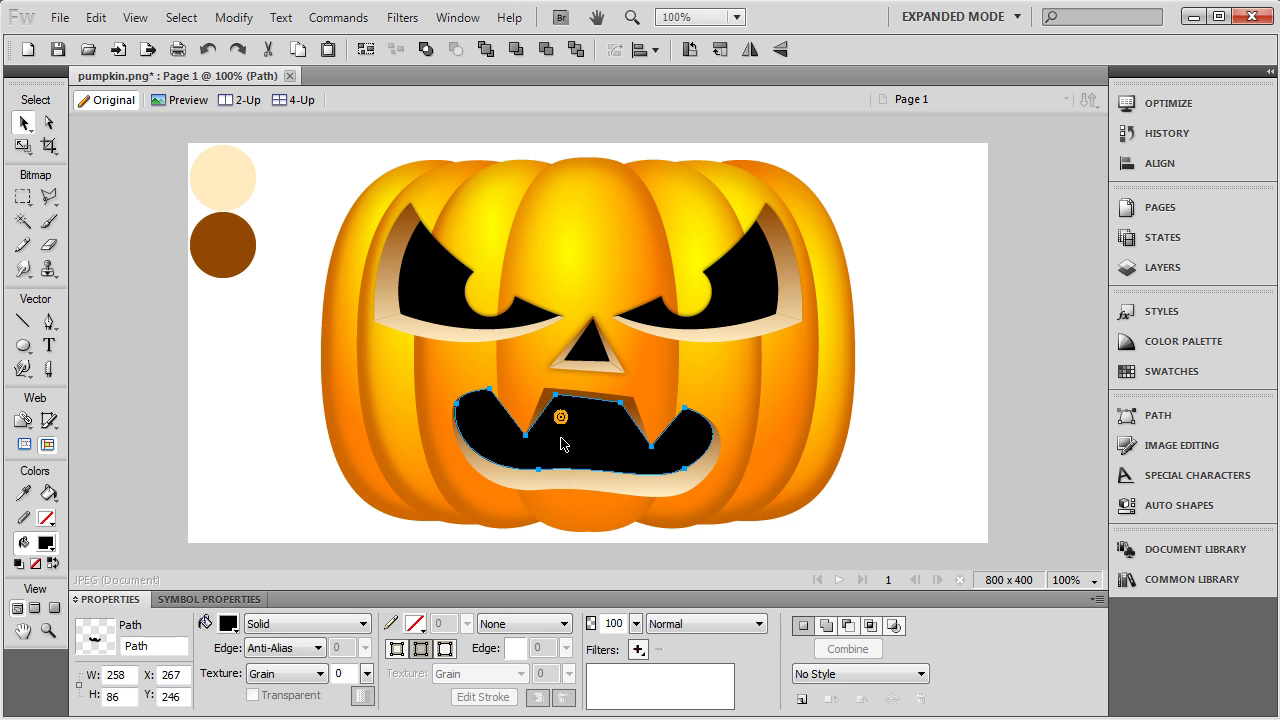
pyautogui.keyDown('shift'); pyautogui.click(578, 490); pyautogui.keyUp('shift')
pyautogui.moveTo(618, 445)
pyautogui.mouseDown()
pyautogui.moveTo(465, 420)
pyautogui.moveTo(380, 357)
pyautogui.moveTo(408, 282)
pyautogui.moveTo(740, 232)
pyautogui.moveTo(809, 314)
pyautogui.moveTo(920, 266)
pyautogui.moveTo(874, 446)
pyautogui.moveTo(817, 467)
pyautogui.moveTo(837, 486)
pyautogui.moveTo(512, 465)
pyautogui.moveTo(620, 454)
pyautogui.mouseUp()
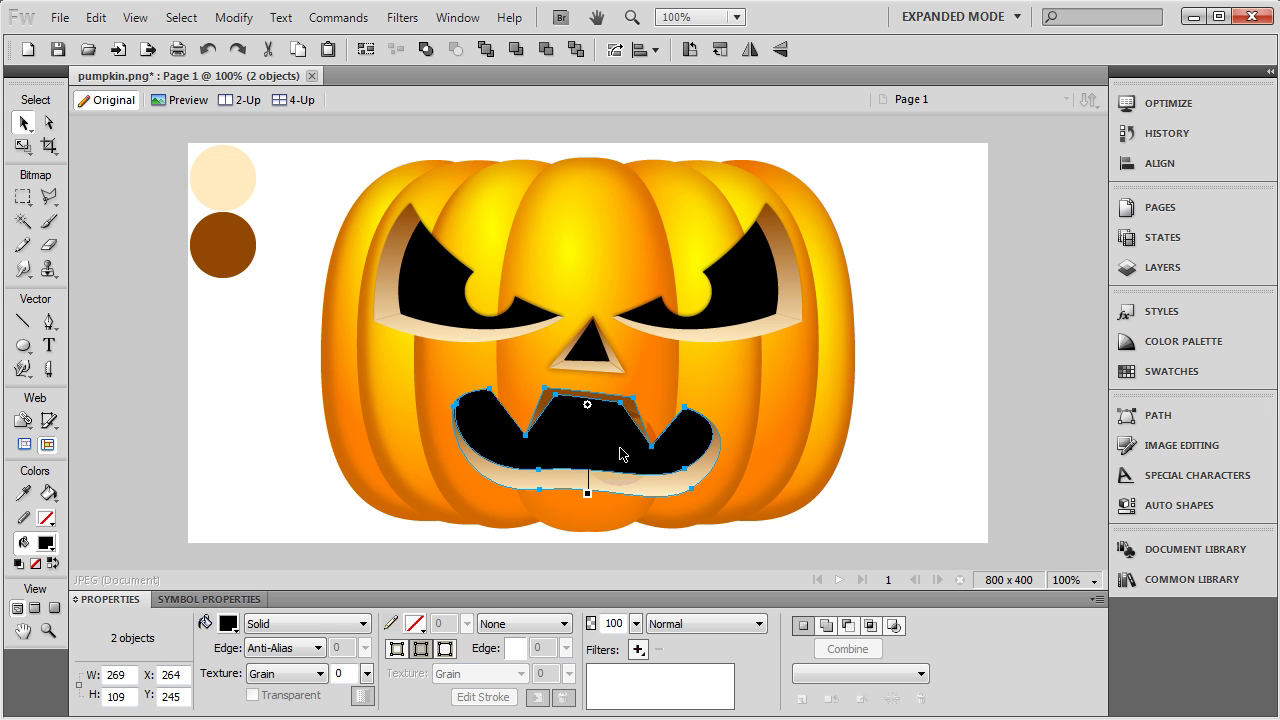
pyautogui.hotkey('ctrl', 'g')
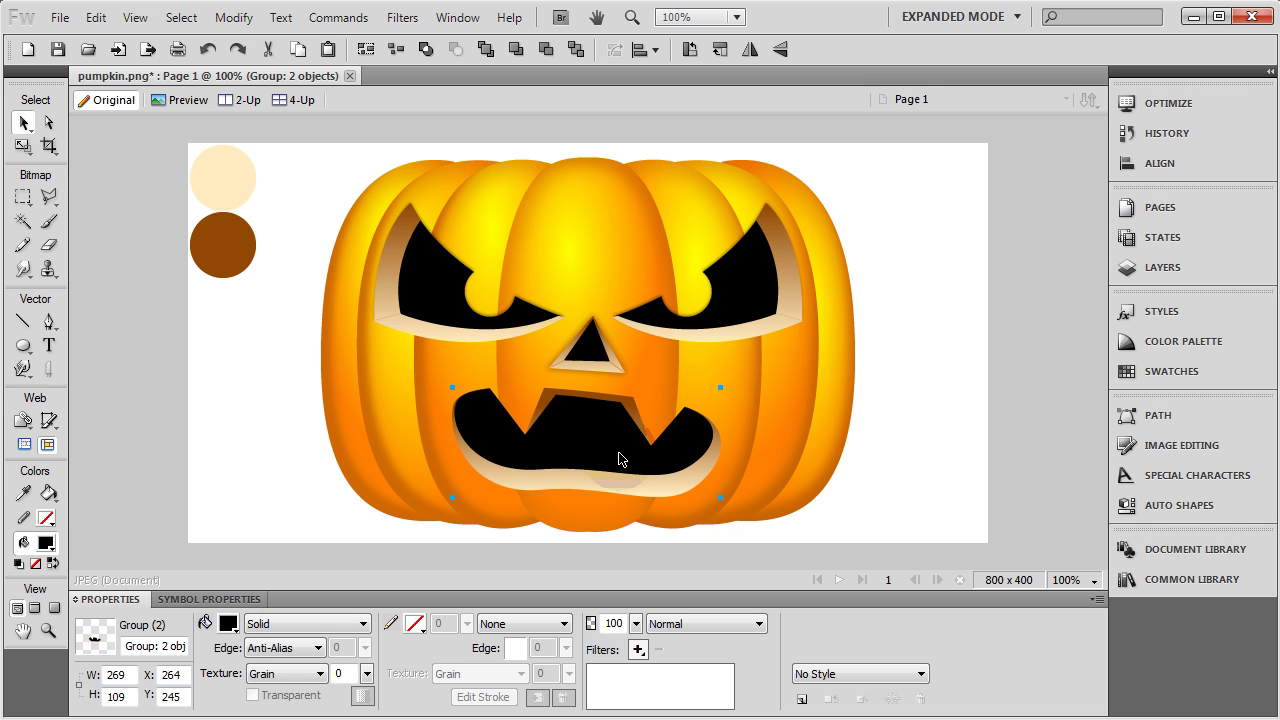
# Stretch the mouth group vertically at both its lower and upper edges with the Scale tool to about 131 px tall.
pyautogui.click(22, 145)
pyautogui.moveTo(588, 497); pyautogui.dragTo(587, 510)
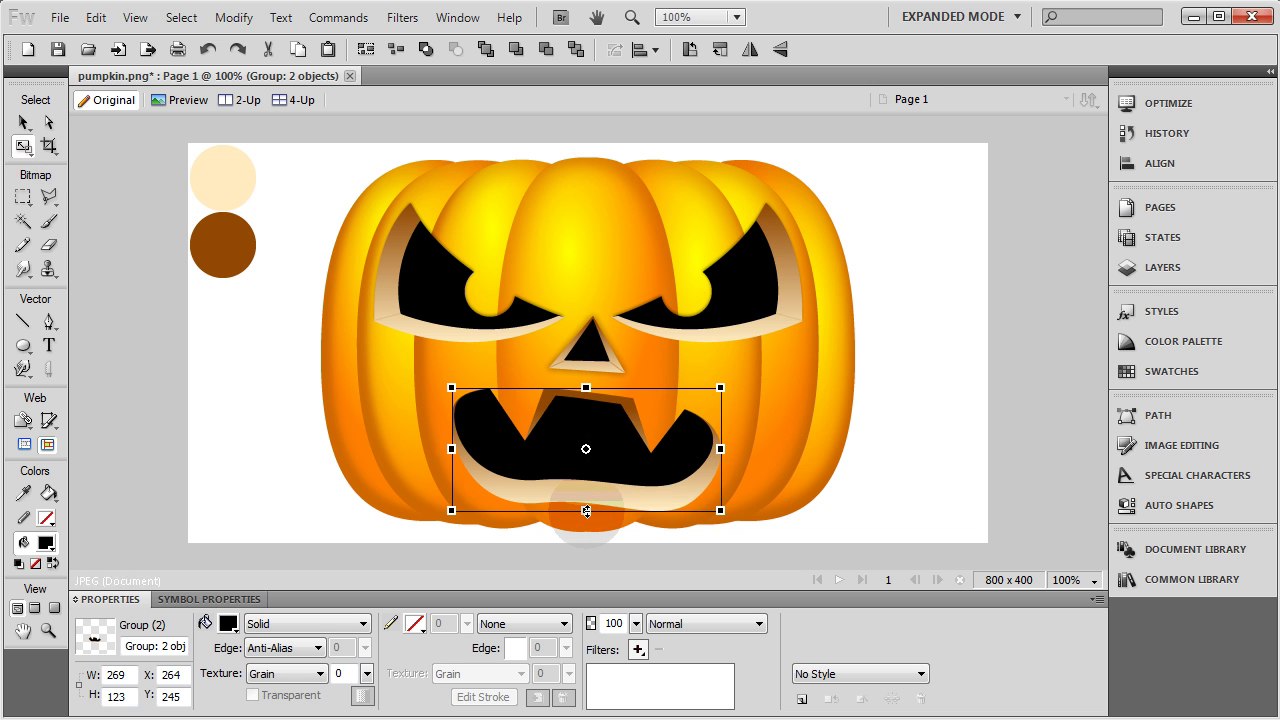
pyautogui.moveTo(586, 388)
pyautogui.mouseDown()
pyautogui.moveTo(587, 362)
pyautogui.moveTo(587, 379)
pyautogui.mouseUp()
pyautogui.doubleClick(563, 477)
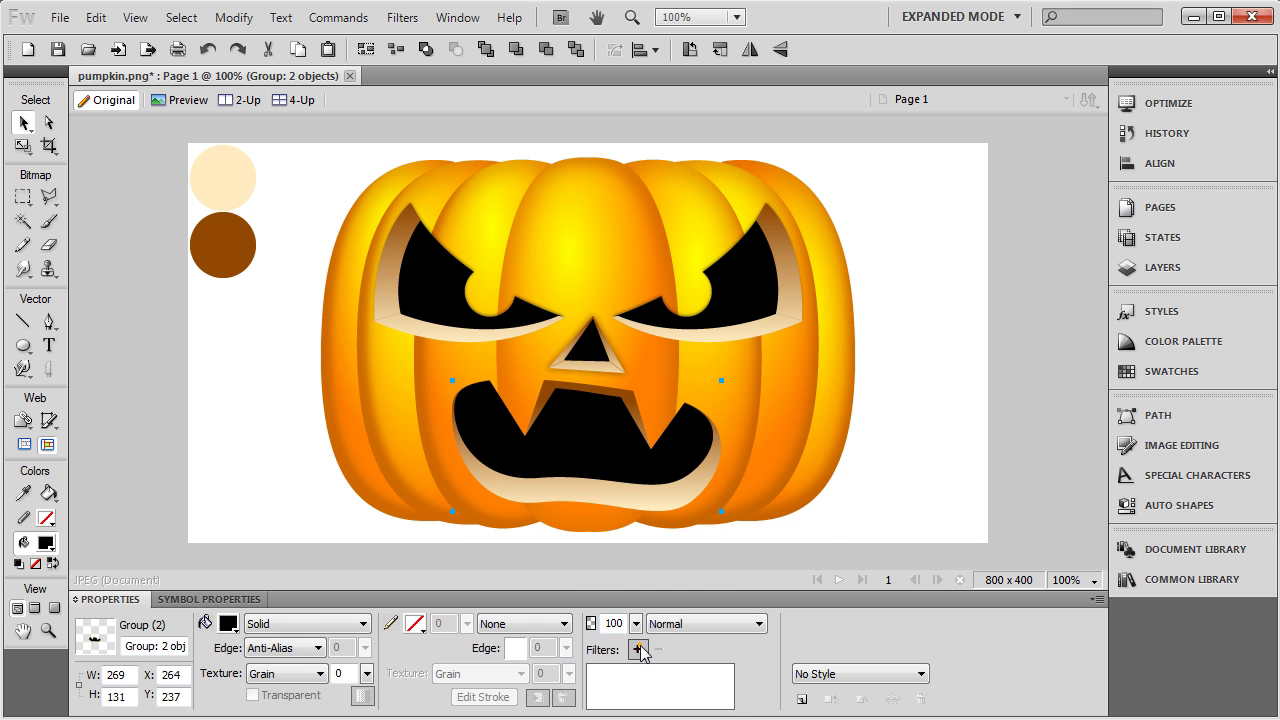
# Add a Drop Shadow filter to the mouth group and set its angle to 90 degrees.
pyautogui.click(637, 649)
pyautogui.moveTo(766, 588)
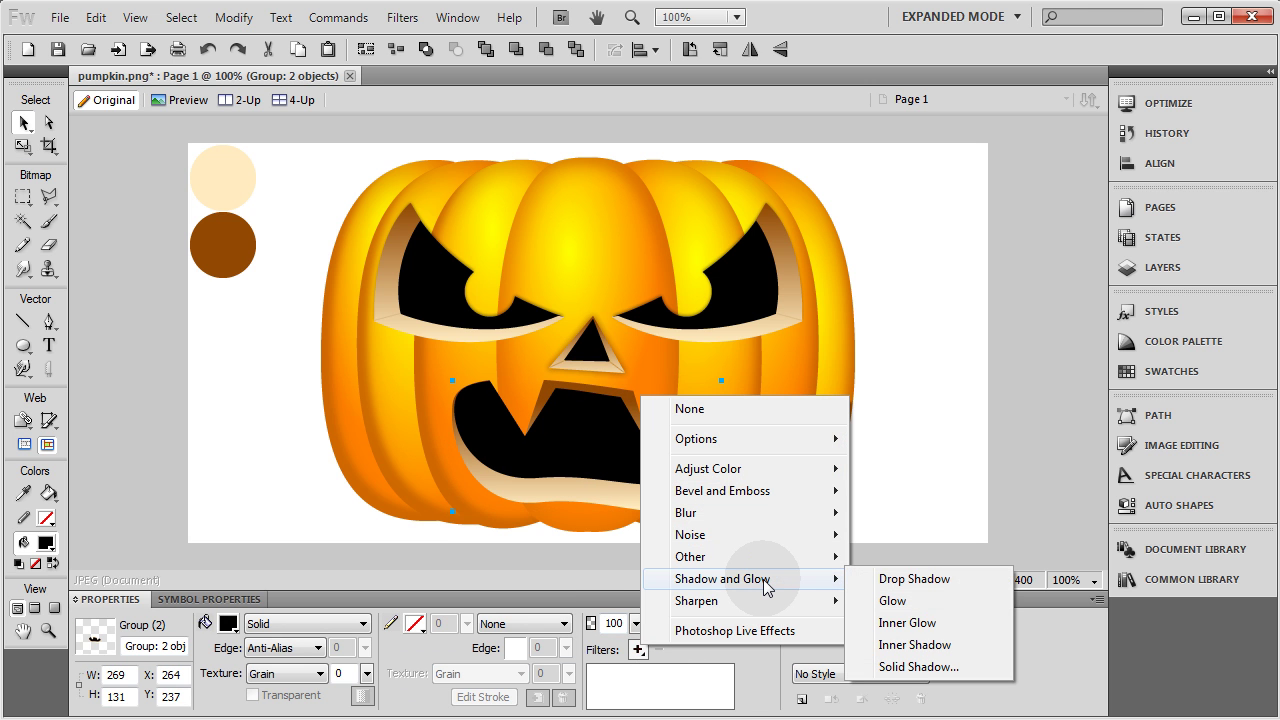
pyautogui.click(925, 579)
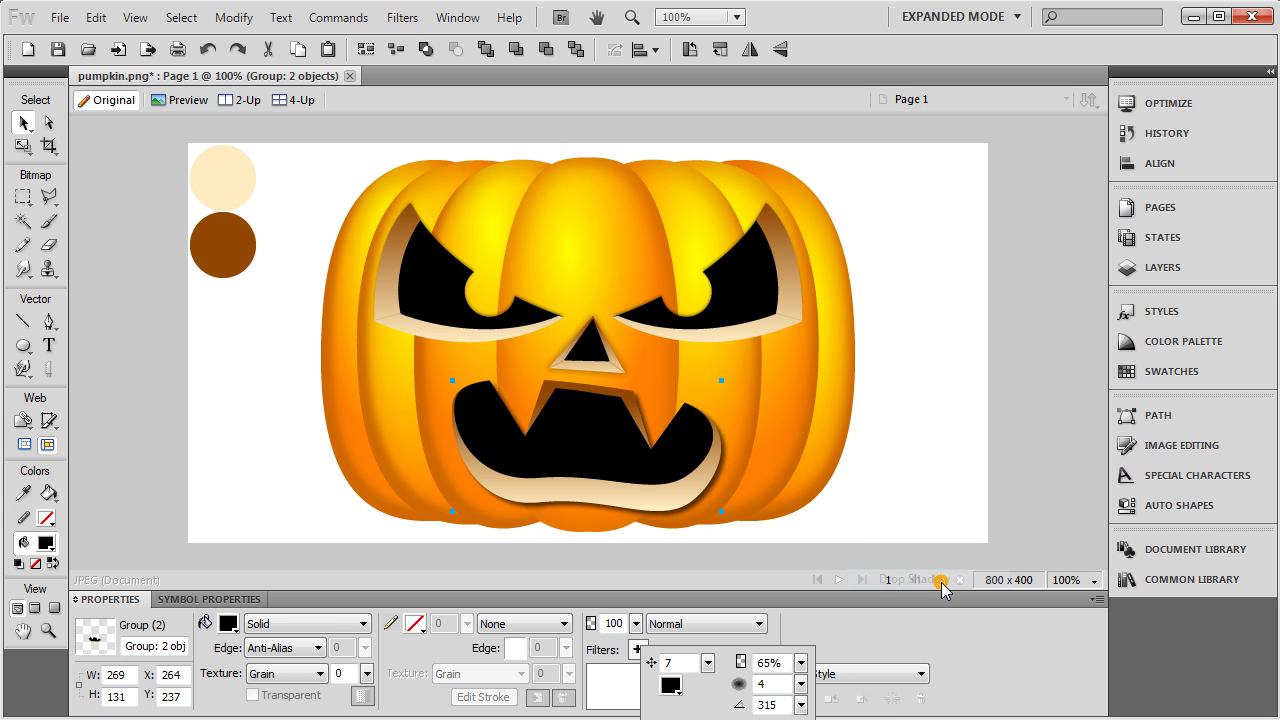
pyautogui.click(800, 705)
pyautogui.moveTo(800, 705); pyautogui.dragTo(788, 658)
pyautogui.moveTo(787, 668); pyautogui.dragTo(791, 664)
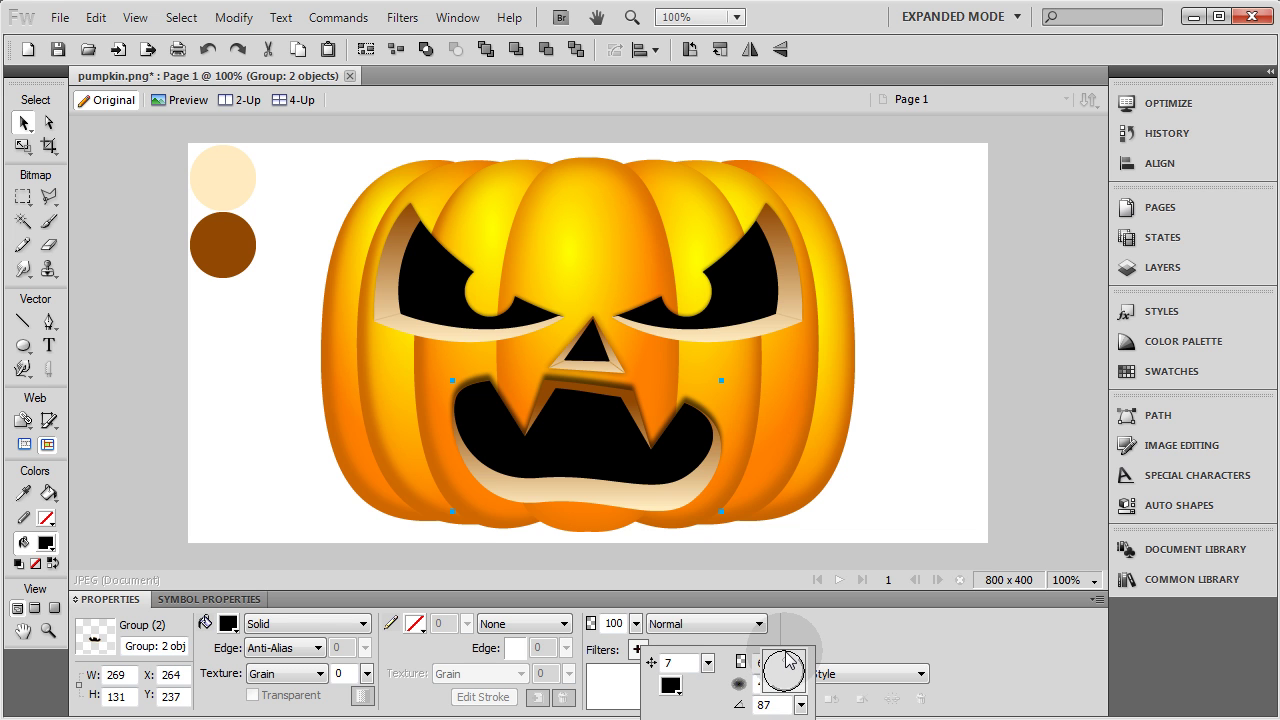
# Set the mouth shadow's distance to 3 and softness to 3, and sample its color from the brown circle.
pyautogui.moveTo(707, 662); pyautogui.dragTo(712, 668)
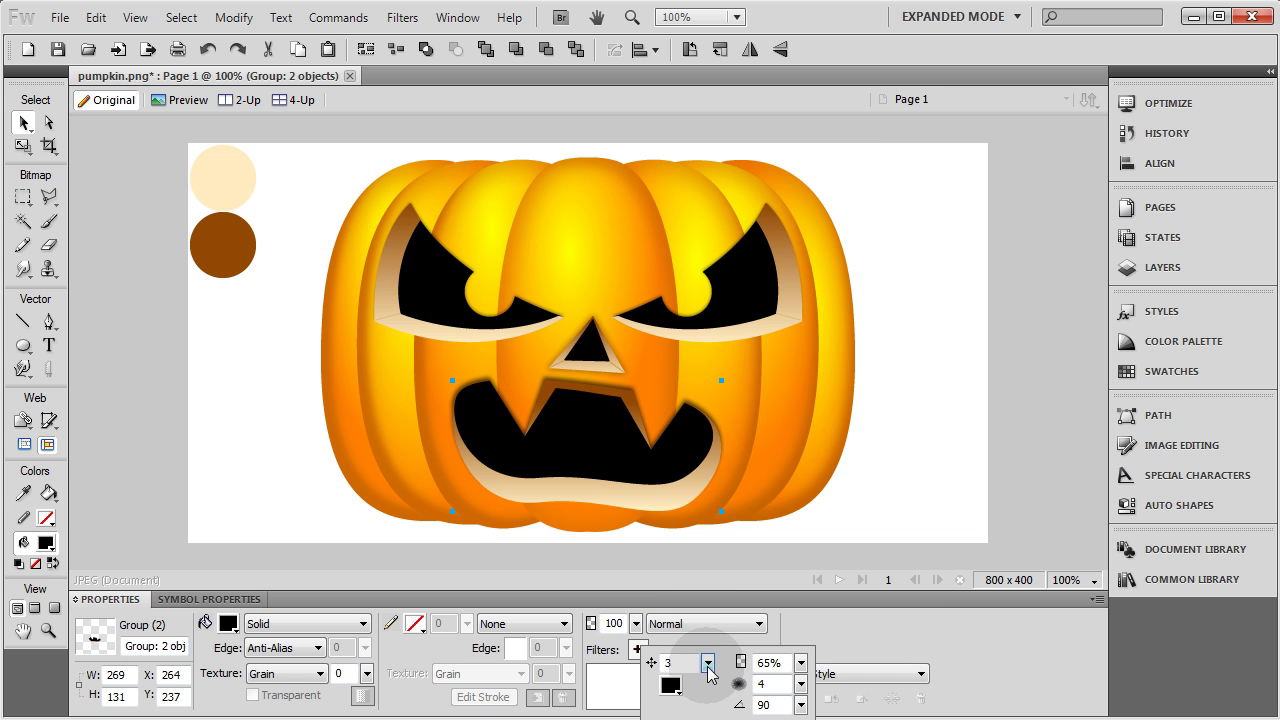
pyautogui.click(670, 685)
pyautogui.click(229, 249)
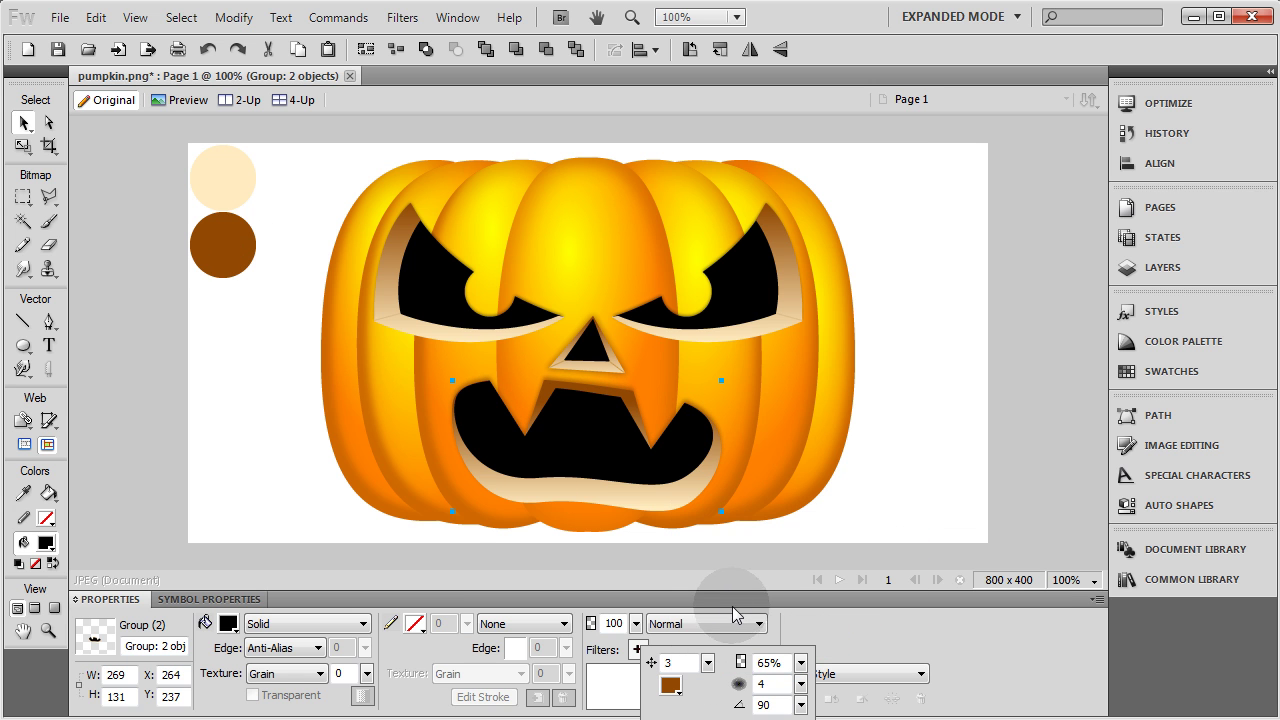
pyautogui.moveTo(801, 685); pyautogui.dragTo(804, 688)
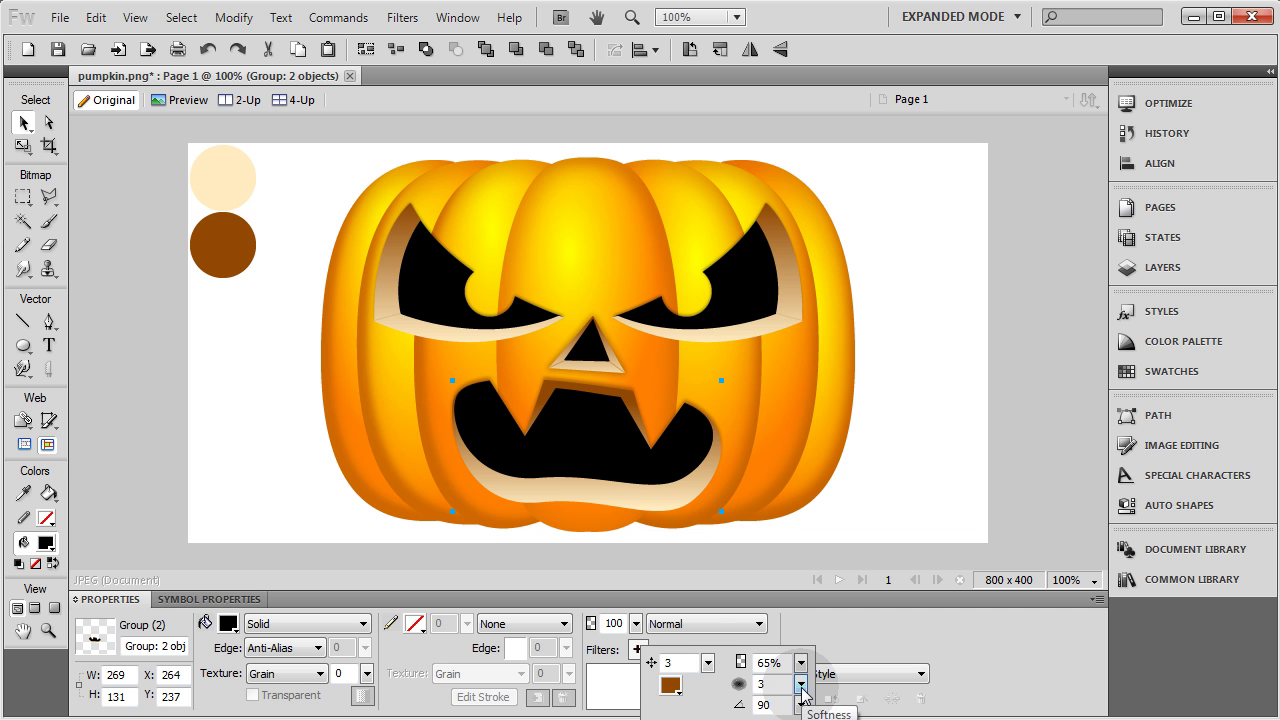
# Set the mouth's drop shadow distance to 2 and change its color to a darker brown.
pyautogui.moveTo(707, 662)
pyautogui.mouseDown()
pyautogui.moveTo(714, 681)
pyautogui.moveTo(712, 668)
pyautogui.mouseUp()
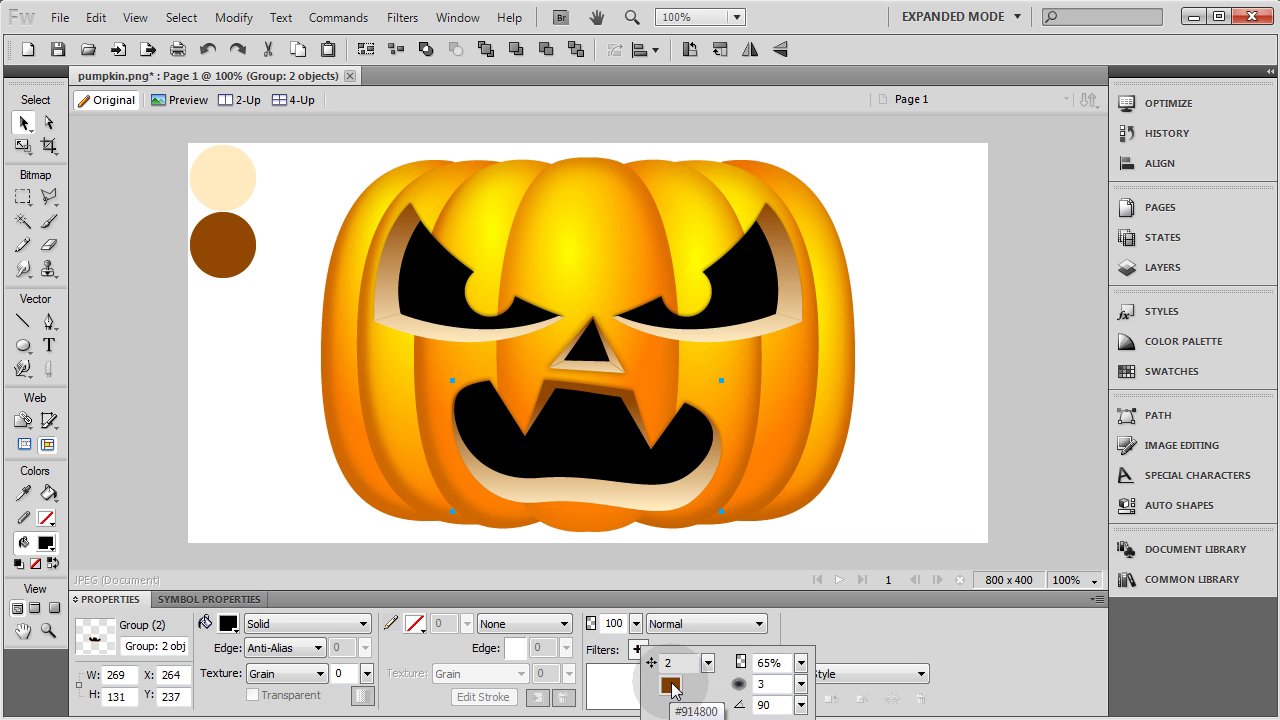
pyautogui.click(671, 689)
pyautogui.click(852, 514)
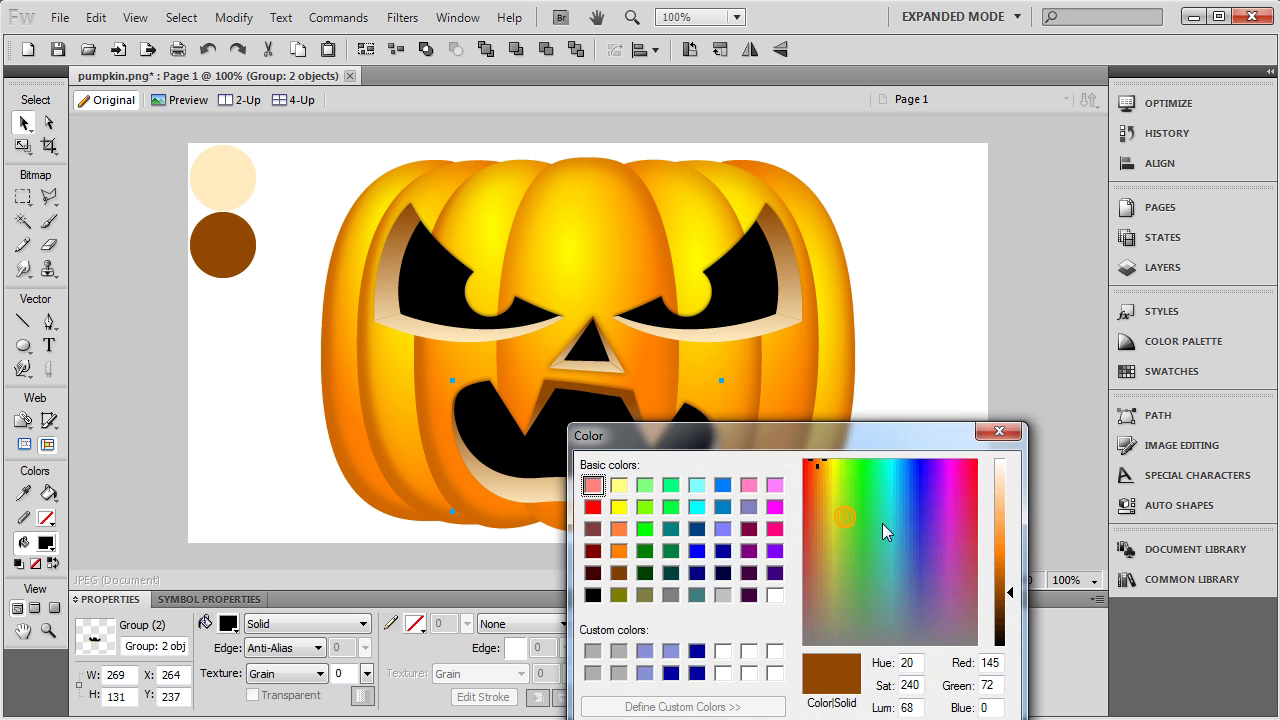
pyautogui.press('Escape')
pyautogui.click(946, 528)
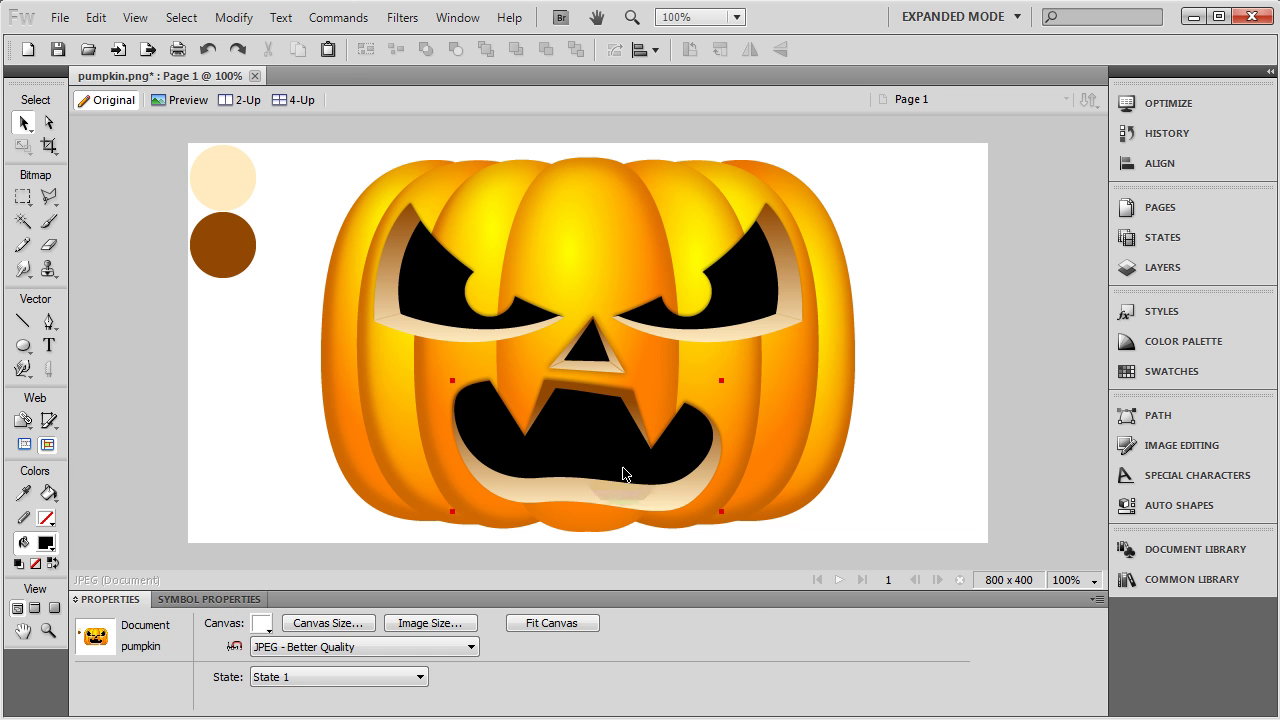
pyautogui.click(583, 434)
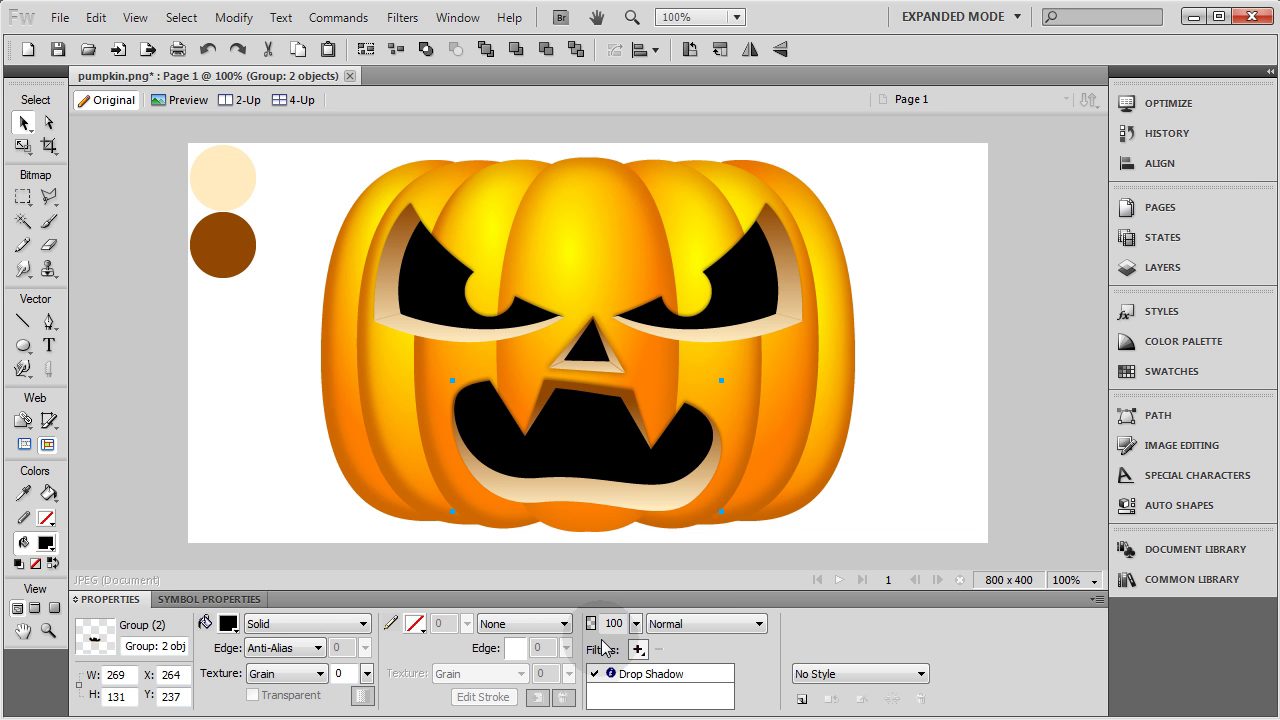
pyautogui.doubleClick(665, 676)
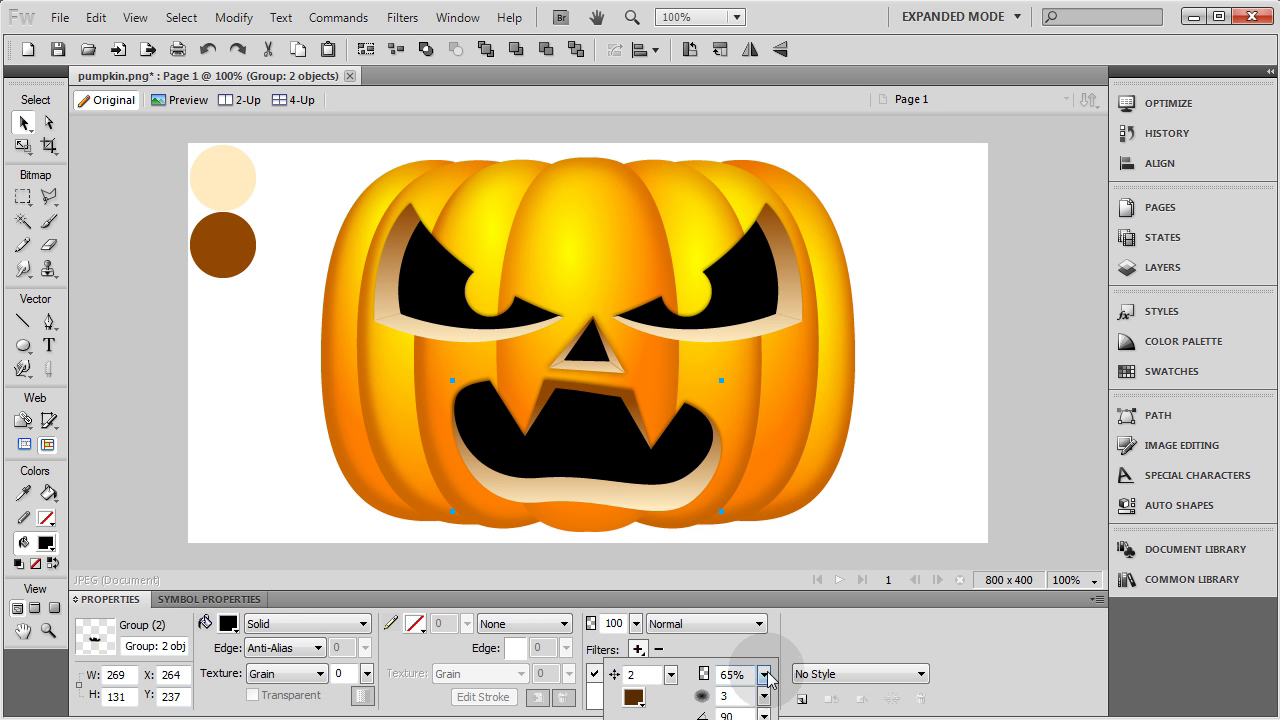
pyautogui.click(857, 514)
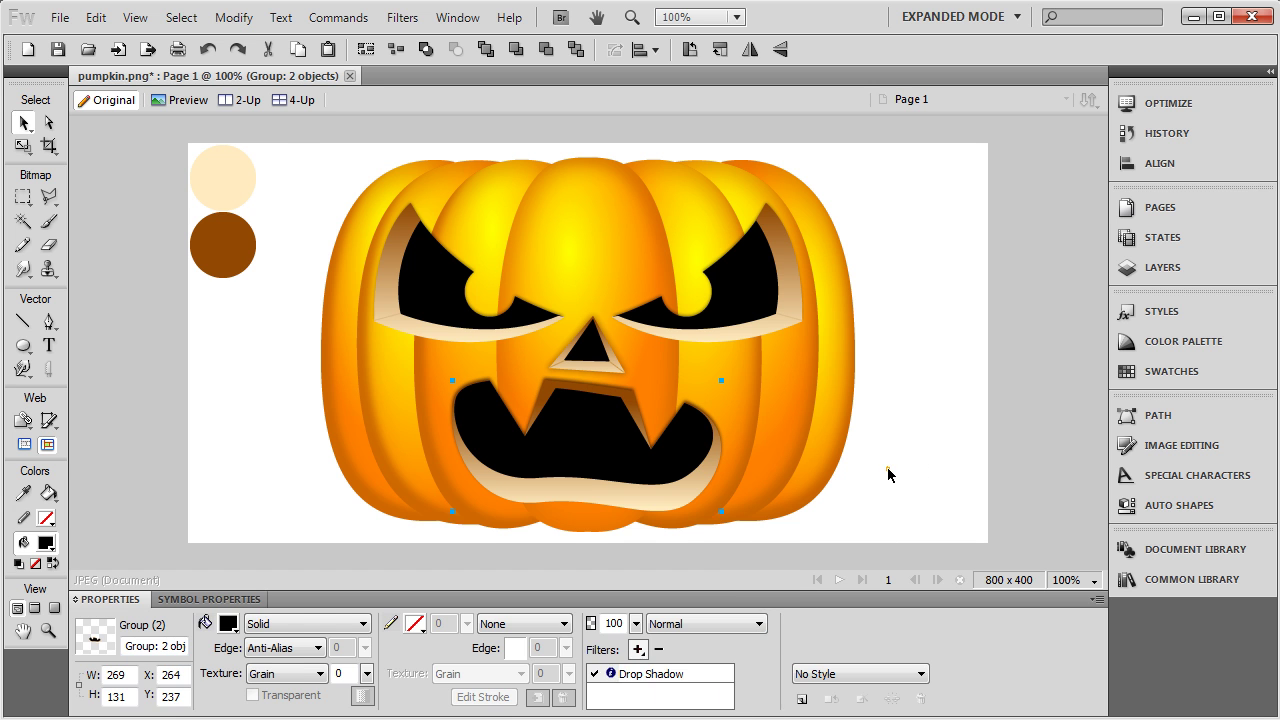
pyautogui.click(873, 470)
# Group the nose's black triangle, gradient layer and two corner lines, and nudge the nose slightly upward.
pyautogui.click(595, 356)
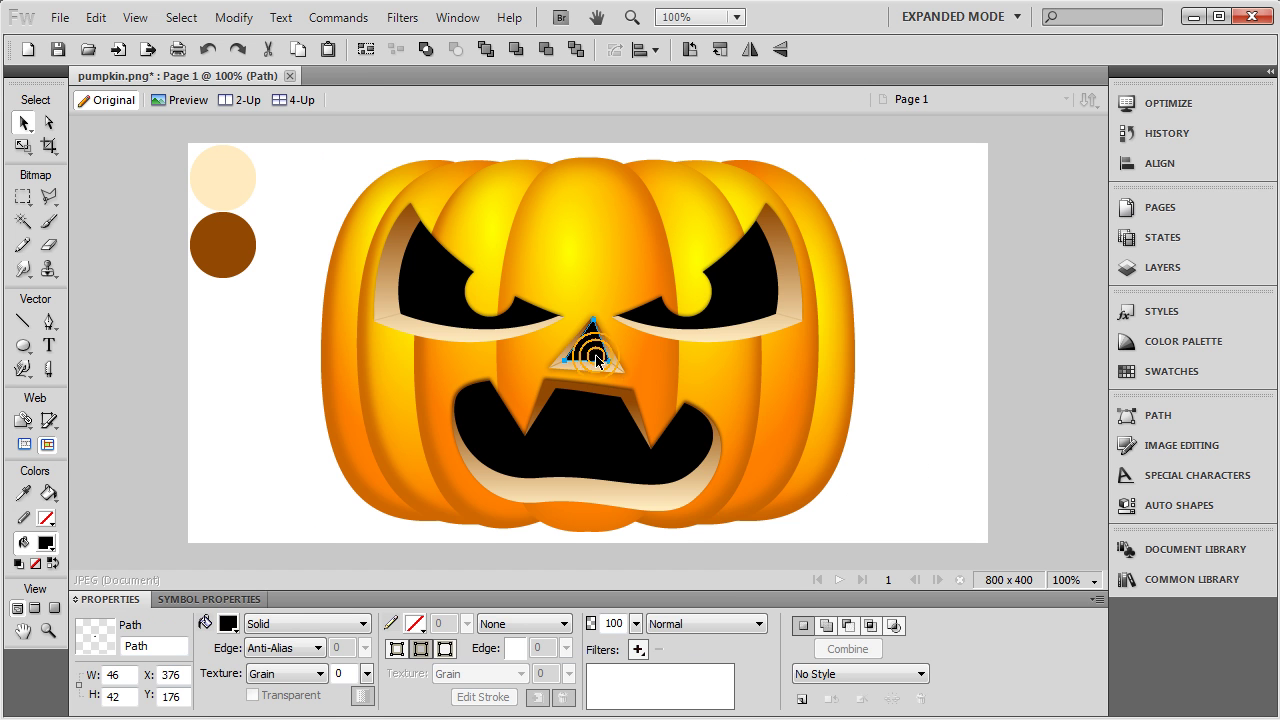
pyautogui.click(599, 365)
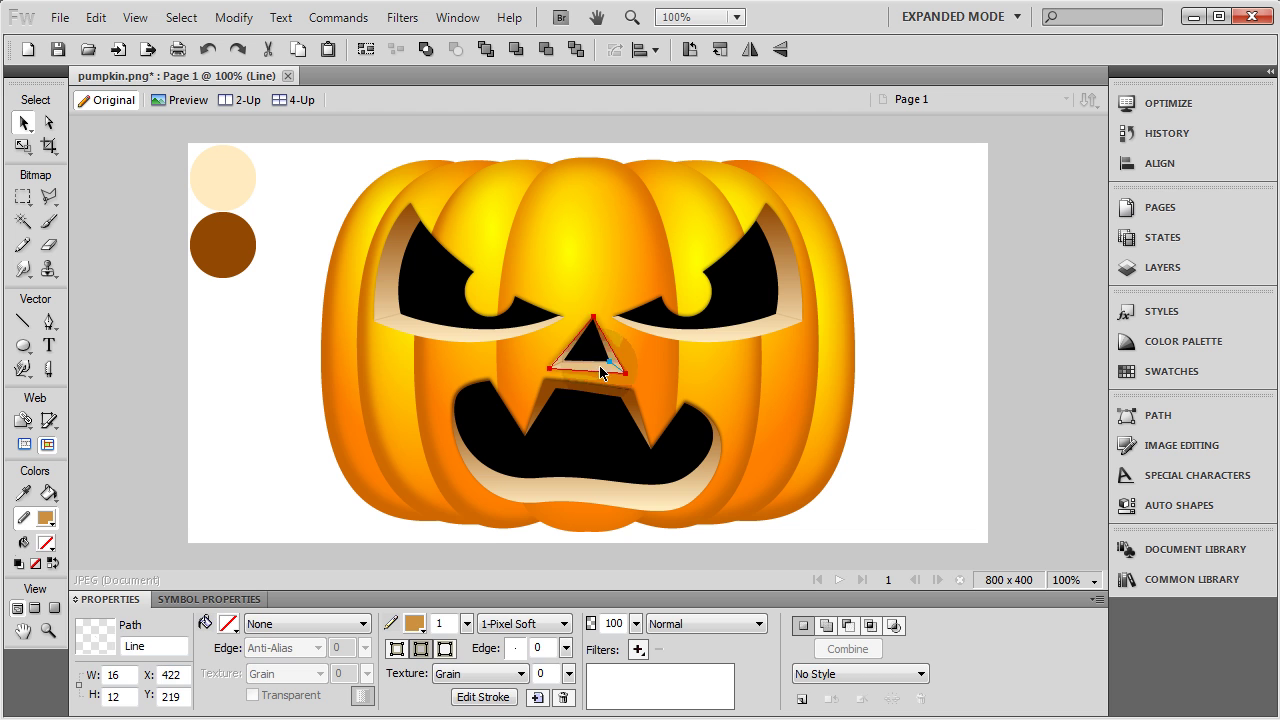
pyautogui.keyDown('shift'); pyautogui.click(590, 352); pyautogui.keyUp('shift')
pyautogui.keyDown('shift'); pyautogui.click(560, 364); pyautogui.keyUp('shift')
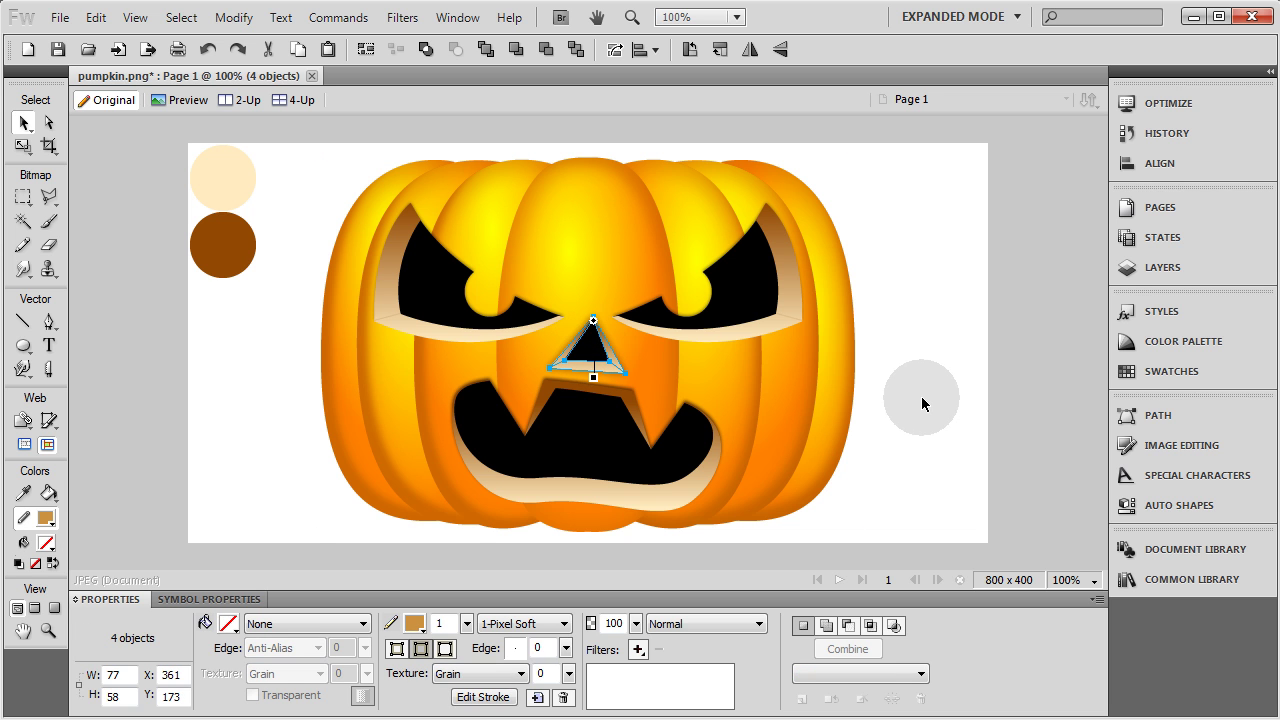
pyautogui.hotkey('ctrl', 'g')
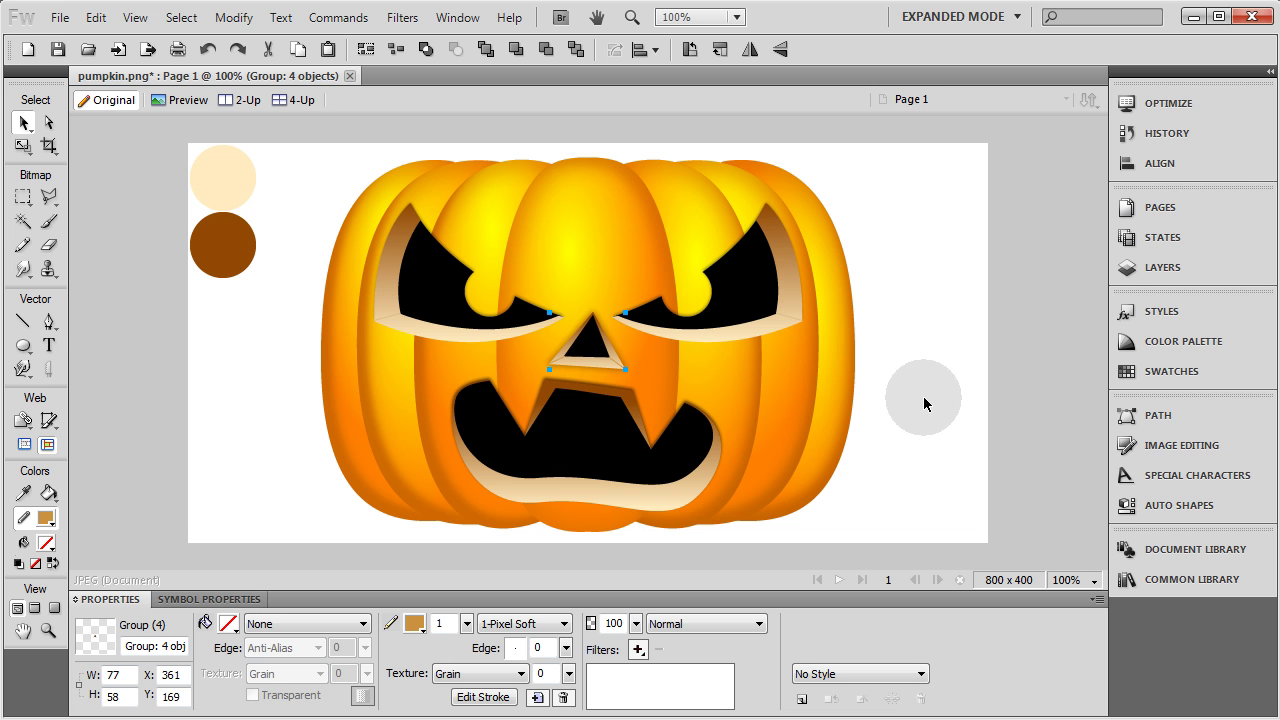
# Select both eye groups together and nudge them slightly upward.
pyautogui.click(763, 335)
pyautogui.keyDown('shift'); pyautogui.click(482, 300); pyautogui.keyUp('shift')
pyautogui.click(928, 342)
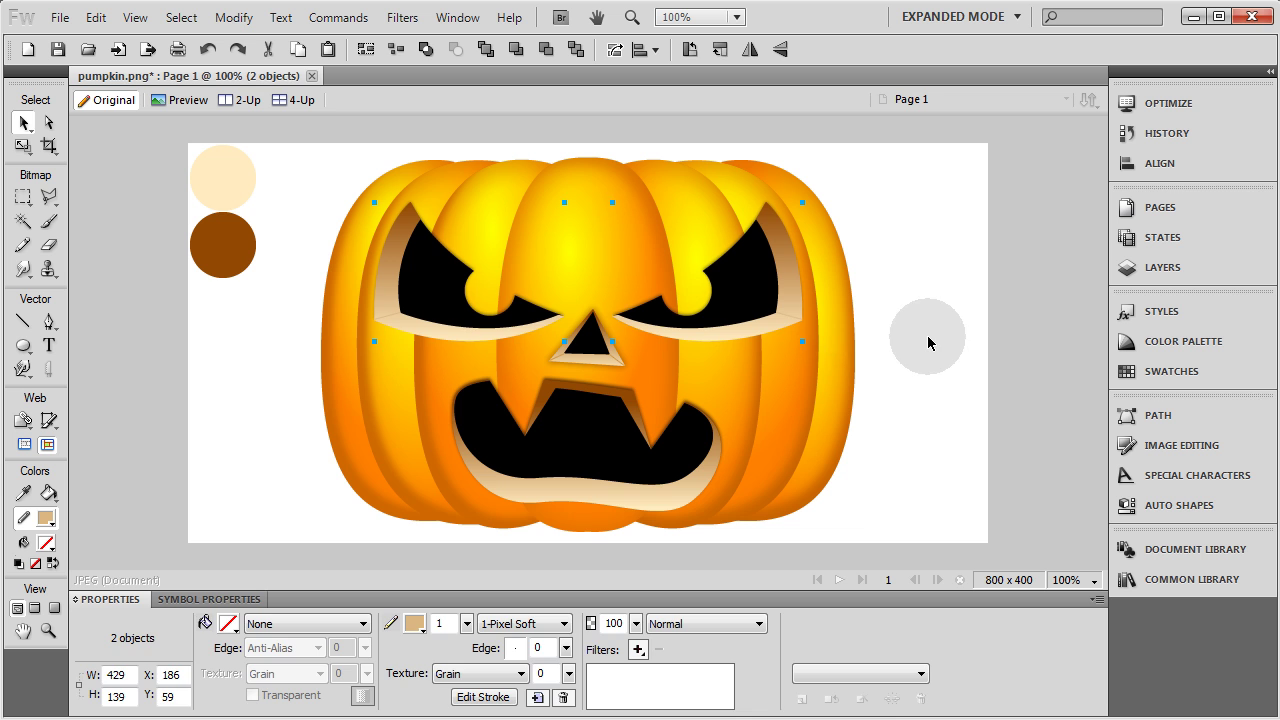
# Raise the lower anchor points of the mouth's gradient layer with the Subselection tool to thin the bottom lip.
pyautogui.press('a')
pyautogui.click(600, 497)
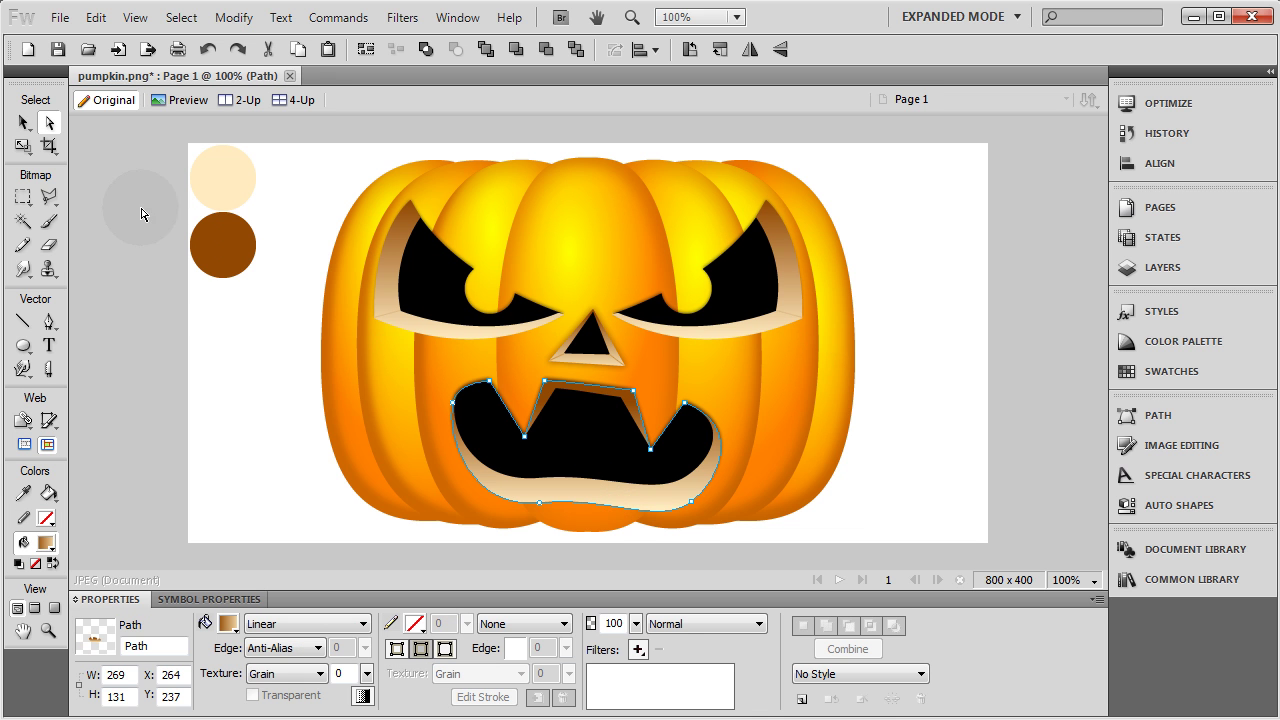
pyautogui.moveTo(692, 502); pyautogui.dragTo(560, 512)
pyautogui.click(970, 524)
pyautogui.moveTo(970, 524); pyautogui.dragTo(968, 513)
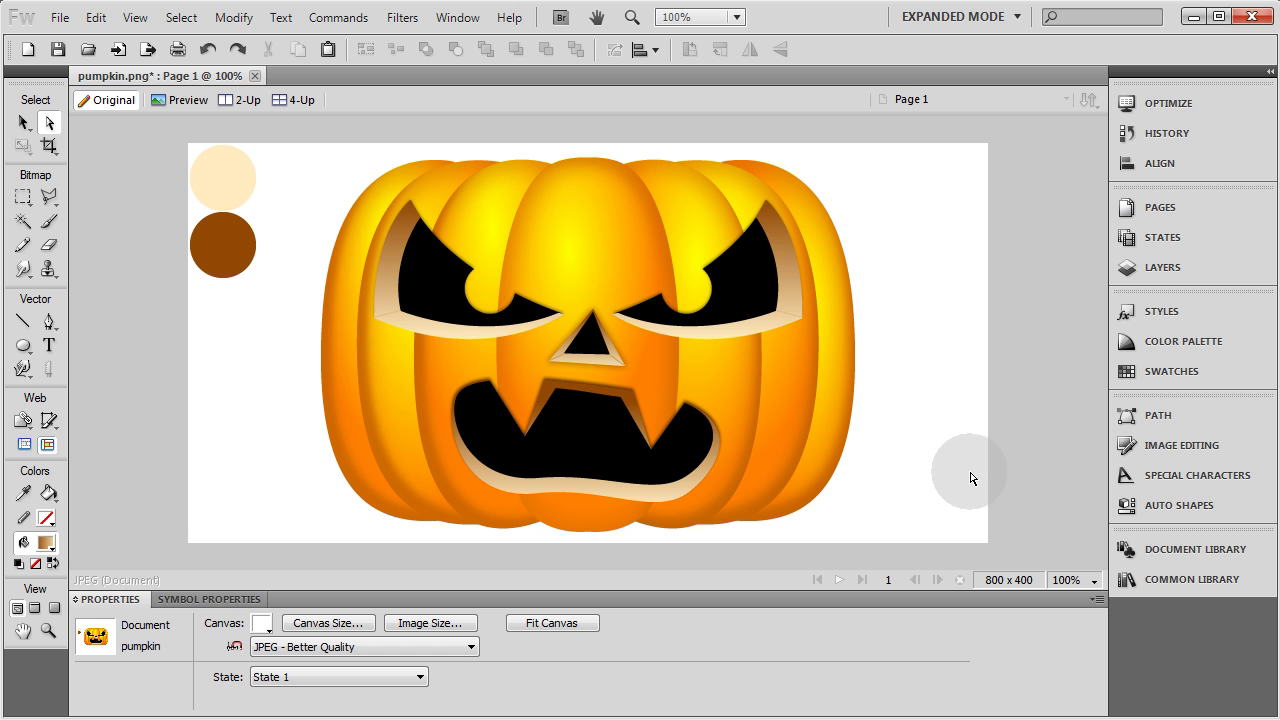
# Copy the whole pumpkin with its eye, nose and mouth groups into a new white 534 x 375 pixel document.
pyautogui.moveTo(922, 149); pyautogui.dragTo(806, 288)
pyautogui.moveTo(855, 246); pyautogui.dragTo(310, 574)
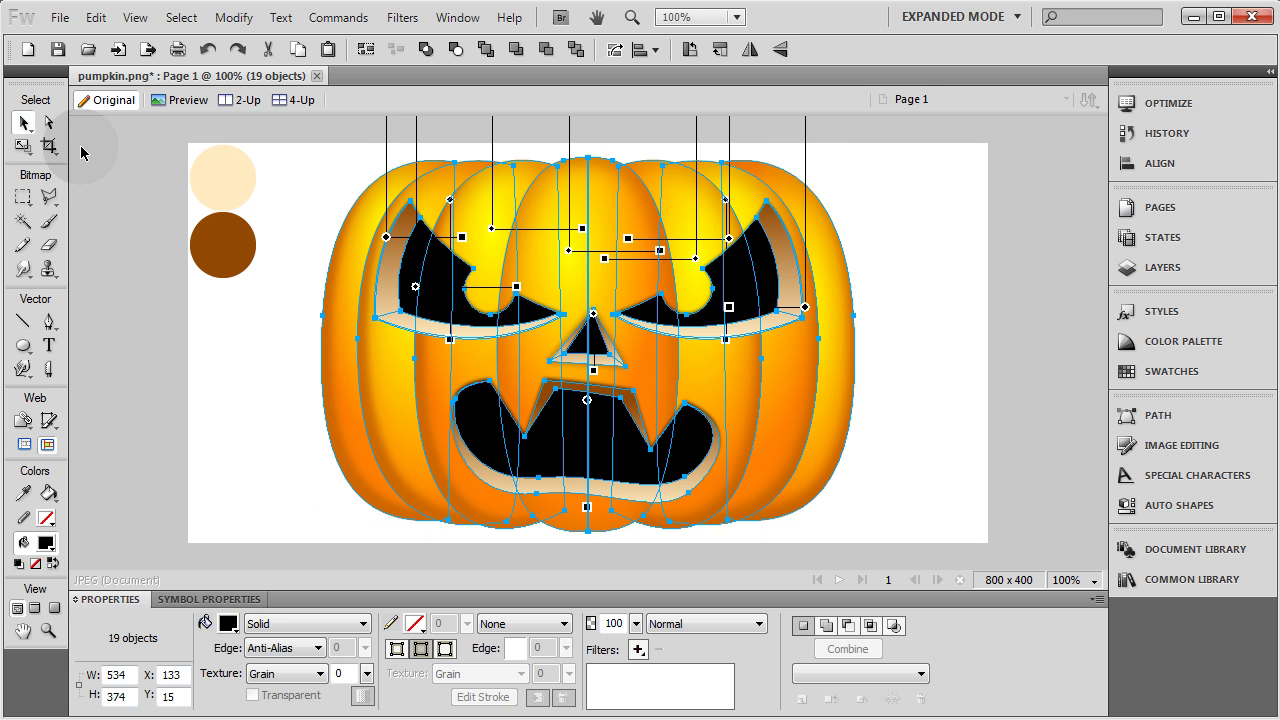
pyautogui.click(111, 220)
pyautogui.click(293, 170)
pyautogui.moveTo(305, 142); pyautogui.dragTo(876, 543)
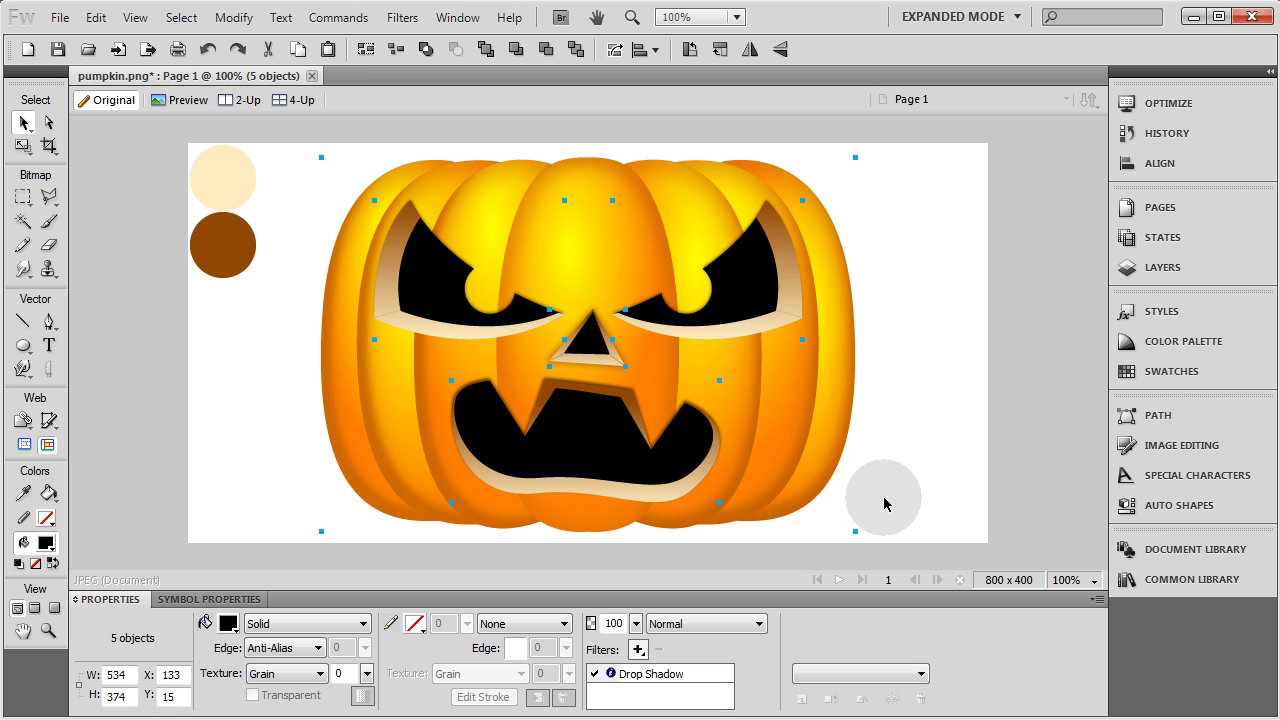
pyautogui.click(60, 17)
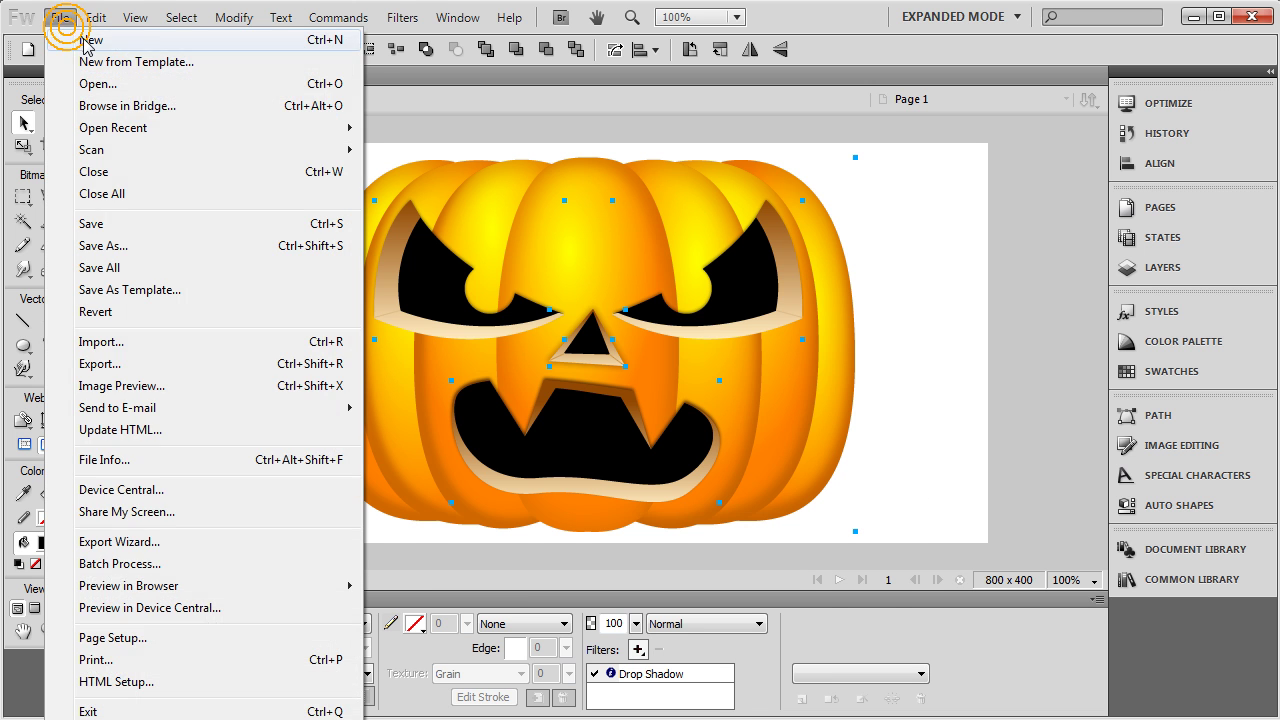
pyautogui.click(95, 37)
pyautogui.click(700, 491)
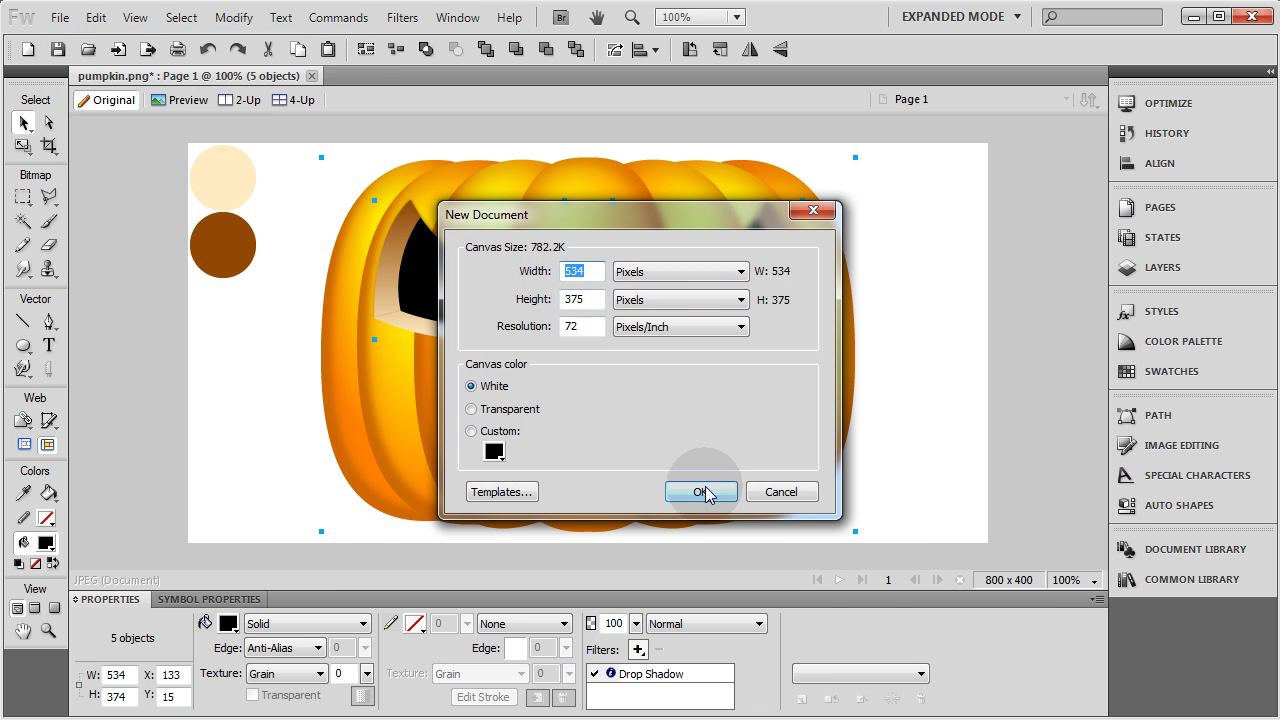
pyautogui.hotkey('ctrl', 'v')
pyautogui.click(930, 413)
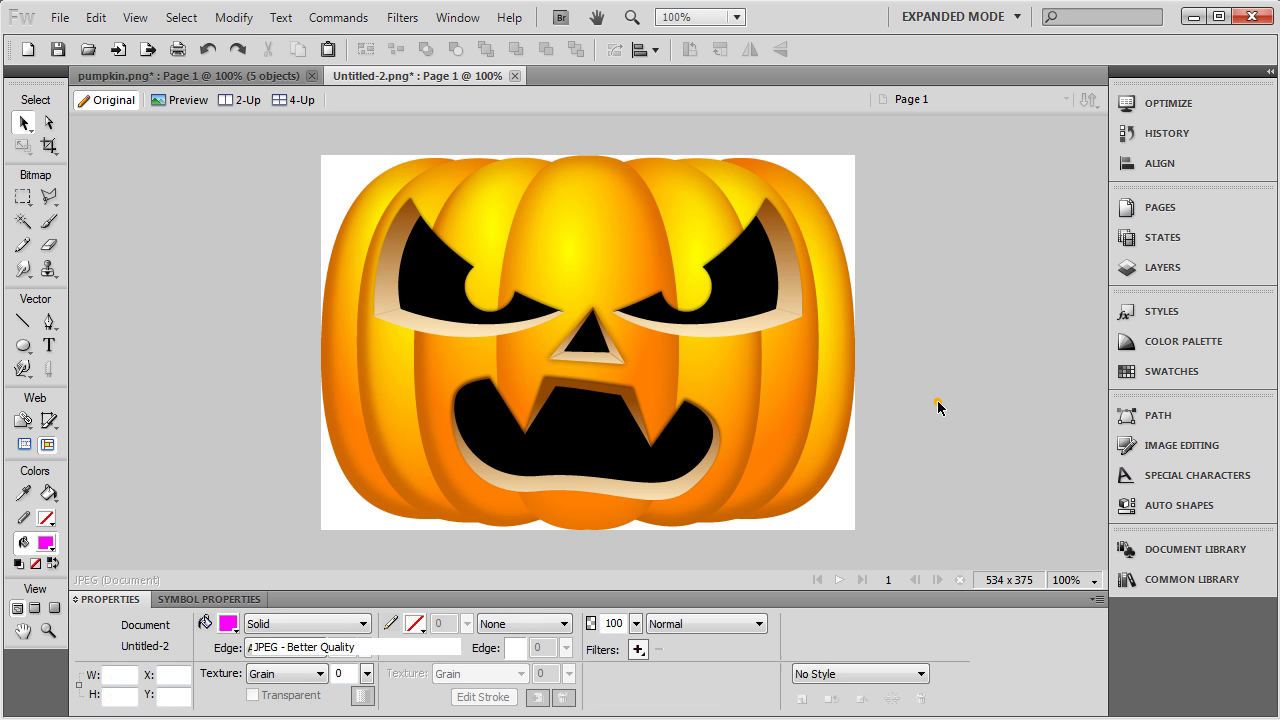
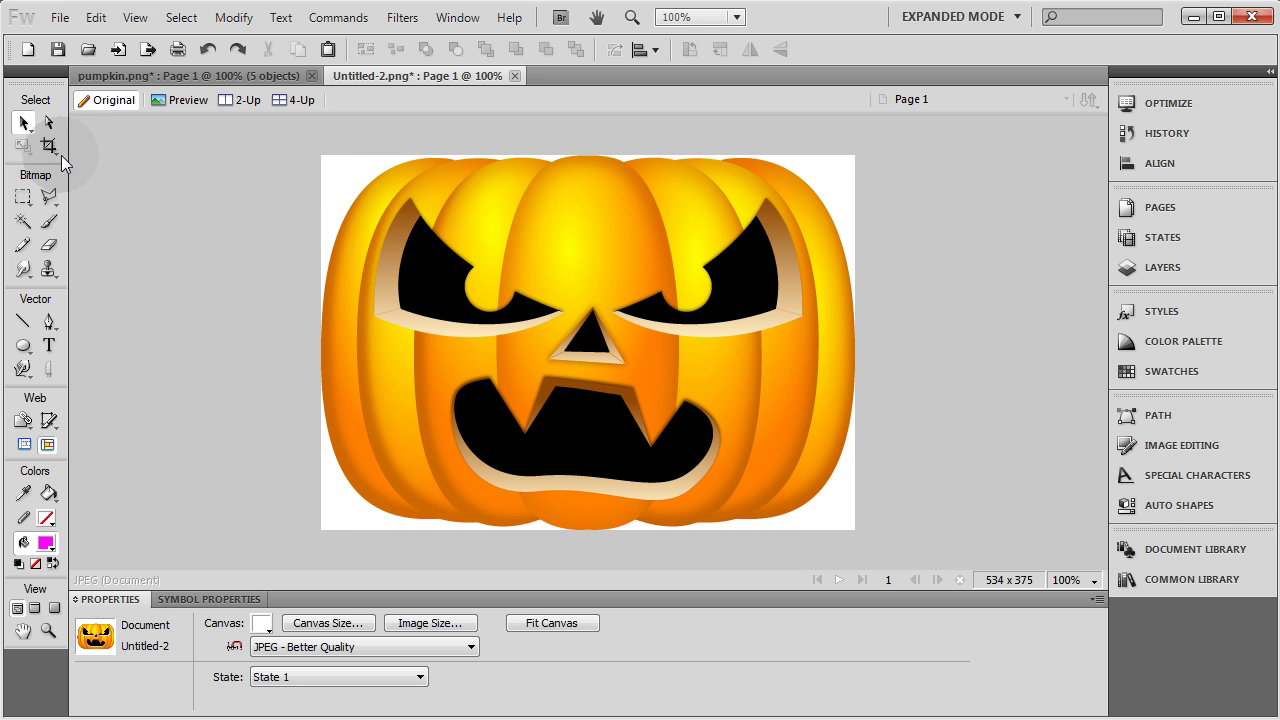
# Try moving the entire left eye group toward the nose with the Pointer tool, and undo the move.
pyautogui.click(47, 122)
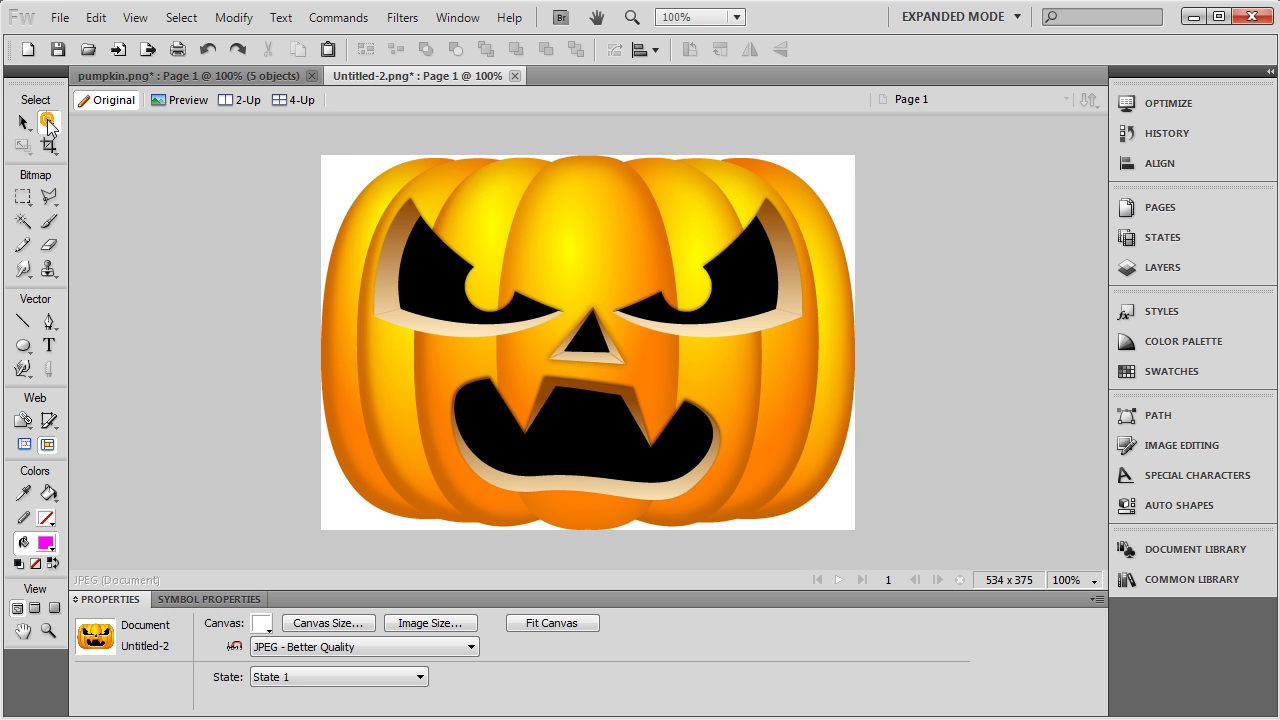
pyautogui.click(422, 333)
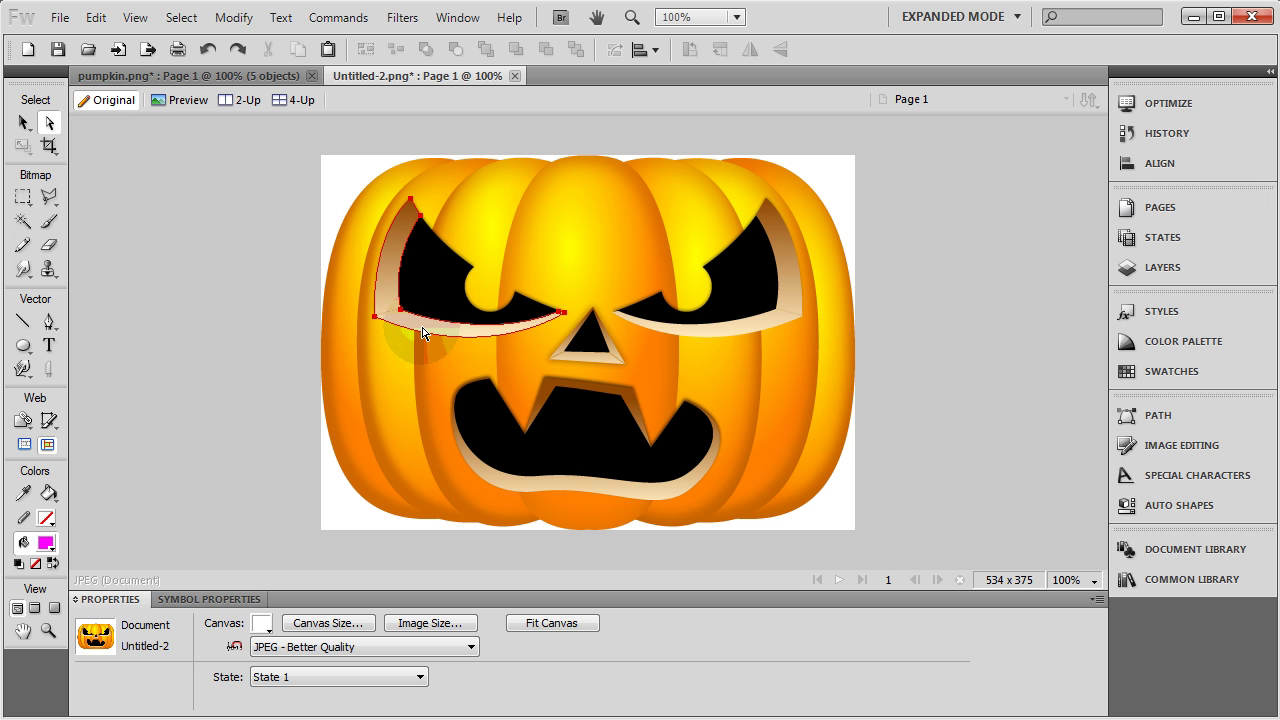
pyautogui.hotkey('ctrl', 'd')
pyautogui.press('v')
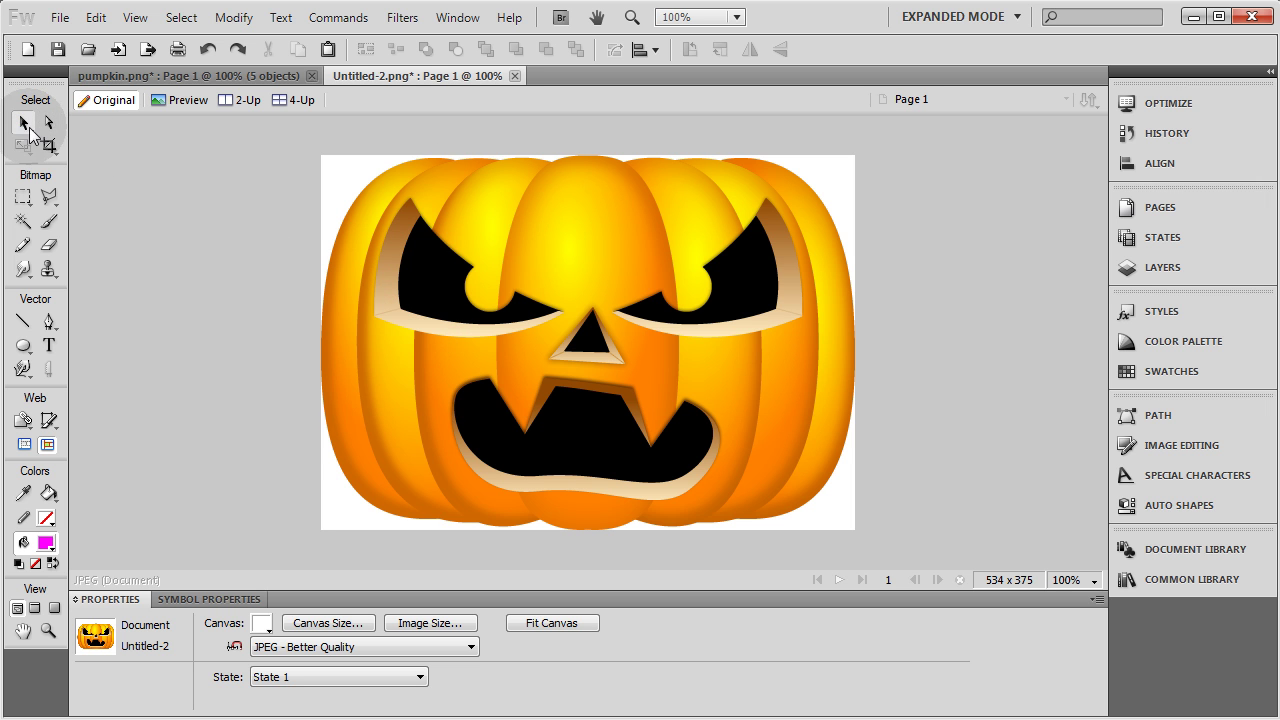
pyautogui.click(432, 293)
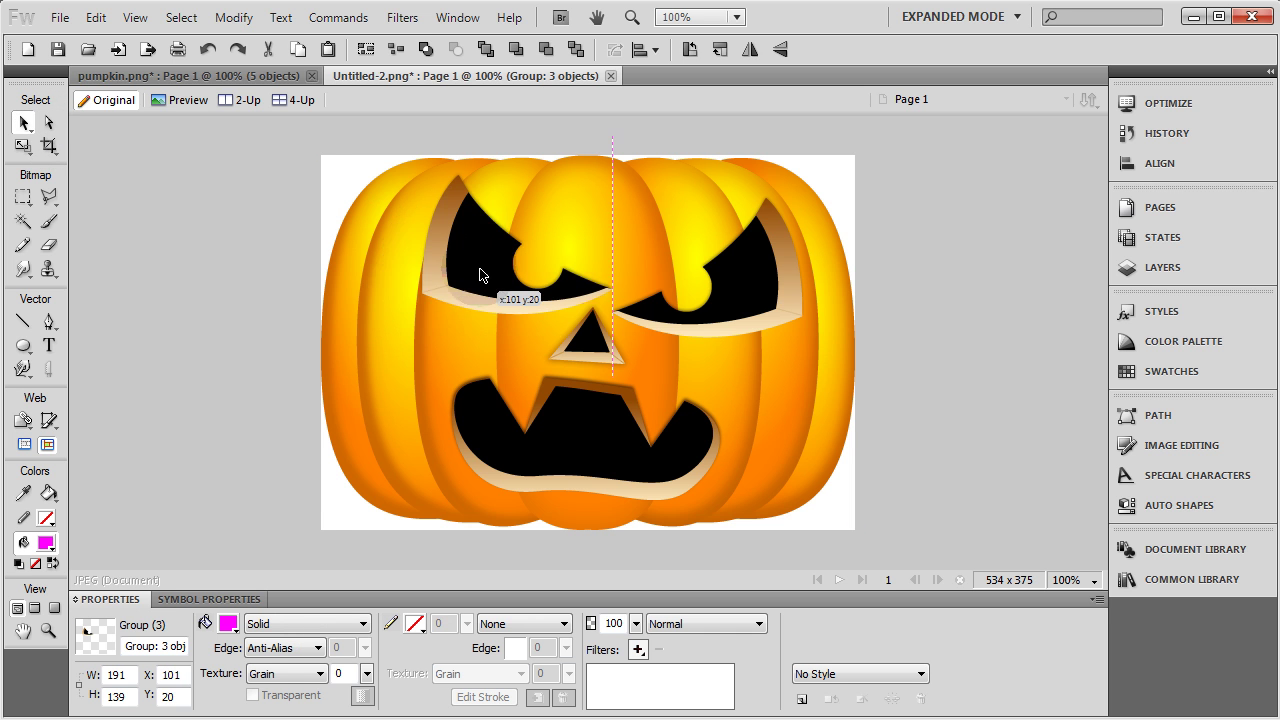
pyautogui.click(160, 262)
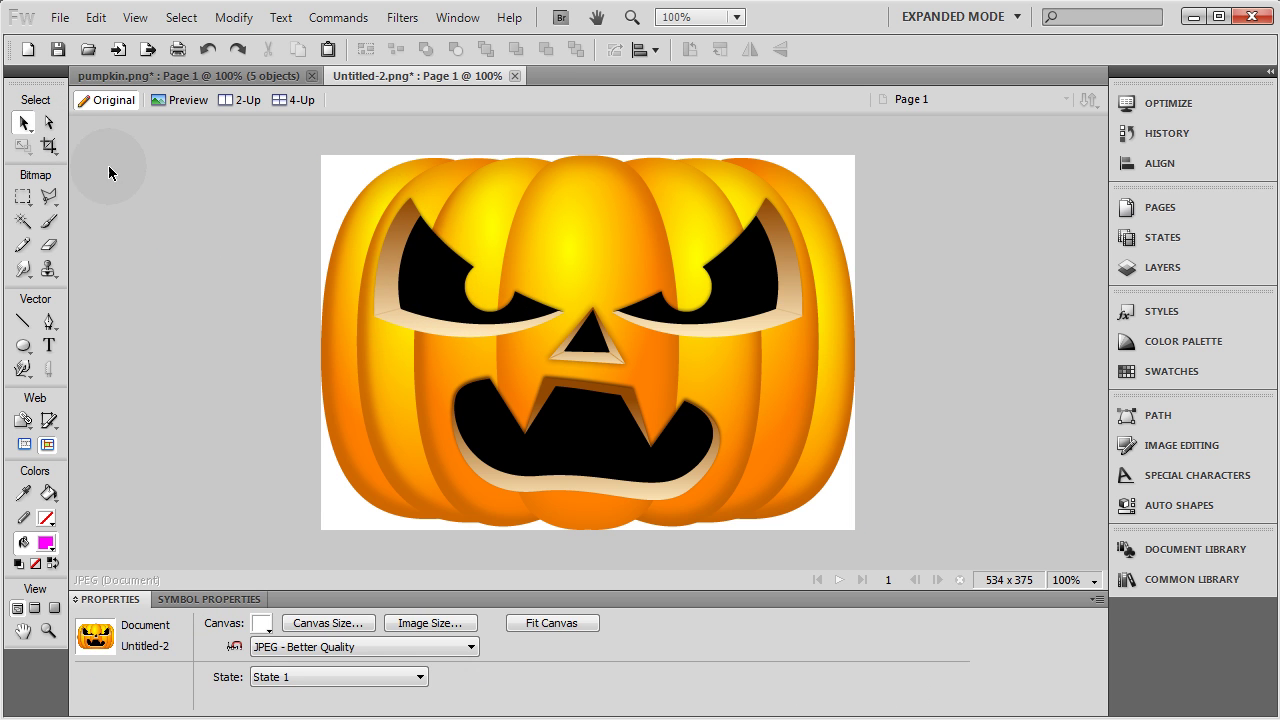
# Select the gradient layers of both eyes, mouth and nose and set their gradient's light end to brown #914800.
pyautogui.click(48, 123)
pyautogui.click(421, 328)
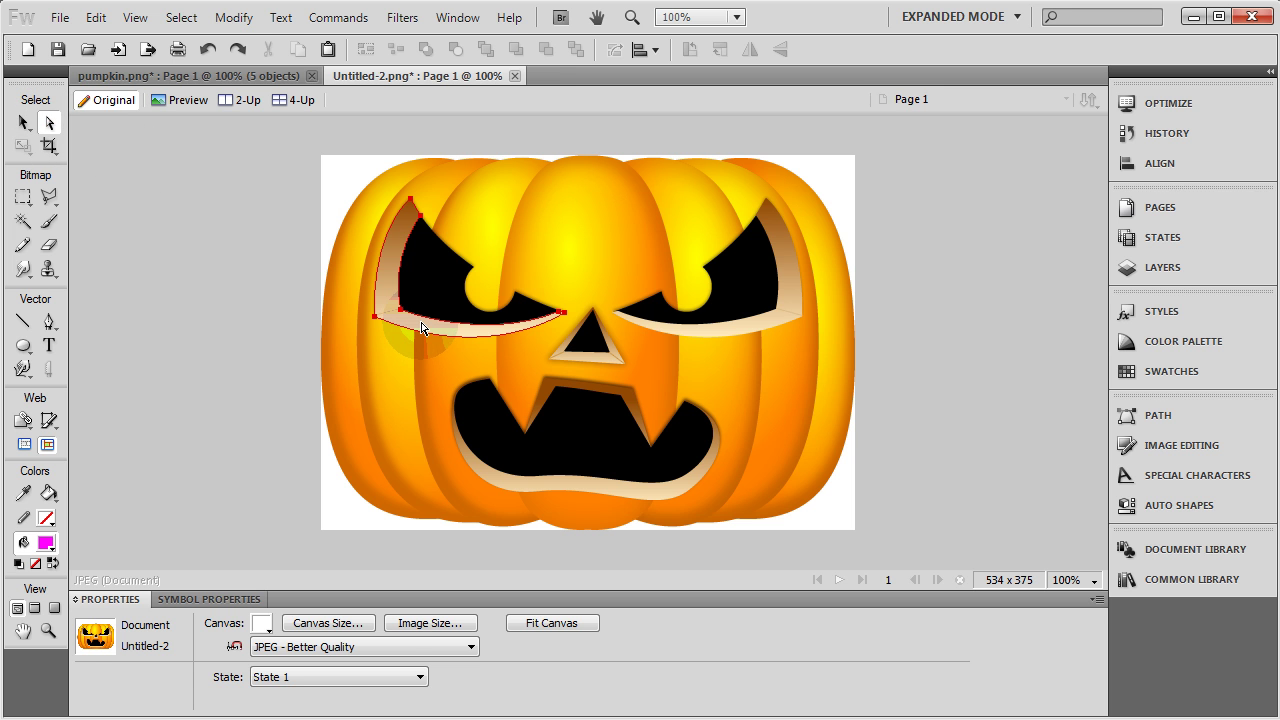
pyautogui.keyDown('shift'); pyautogui.click(754, 338); pyautogui.keyUp('shift')
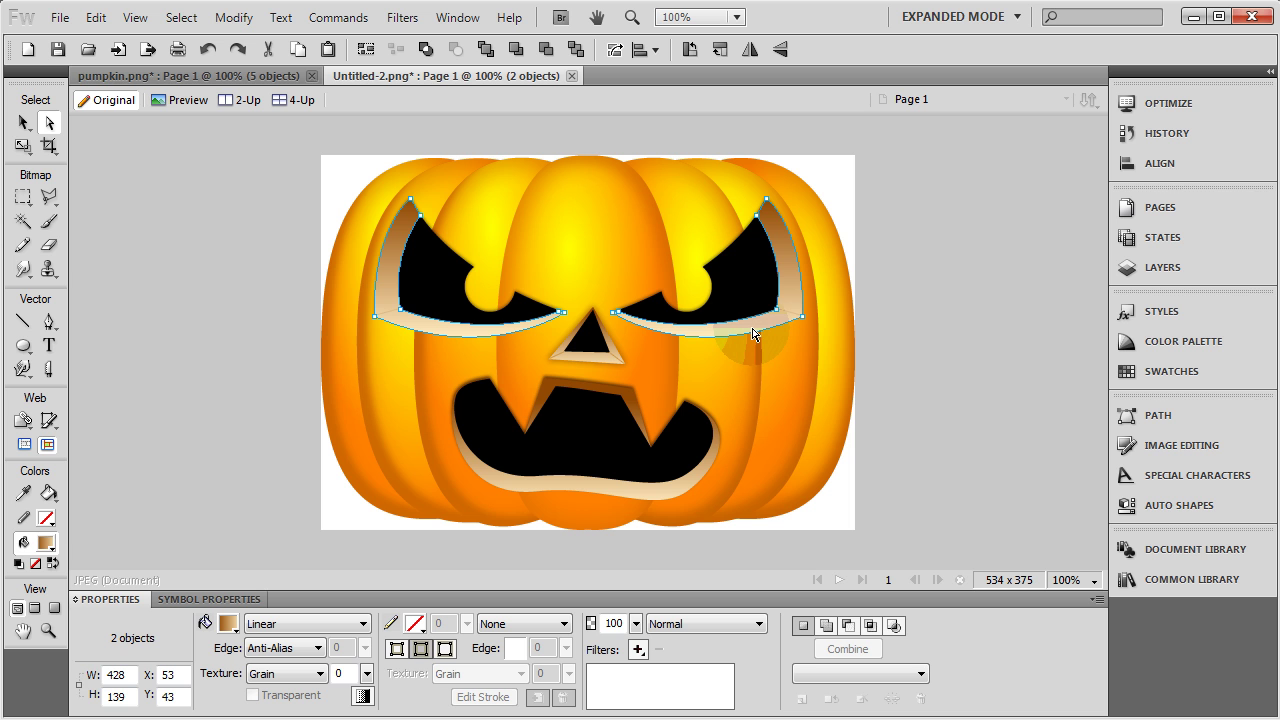
pyautogui.keyDown('shift'); pyautogui.click(606, 488); pyautogui.keyUp('shift')
pyautogui.keyDown('shift'); pyautogui.click(598, 360); pyautogui.keyUp('shift')
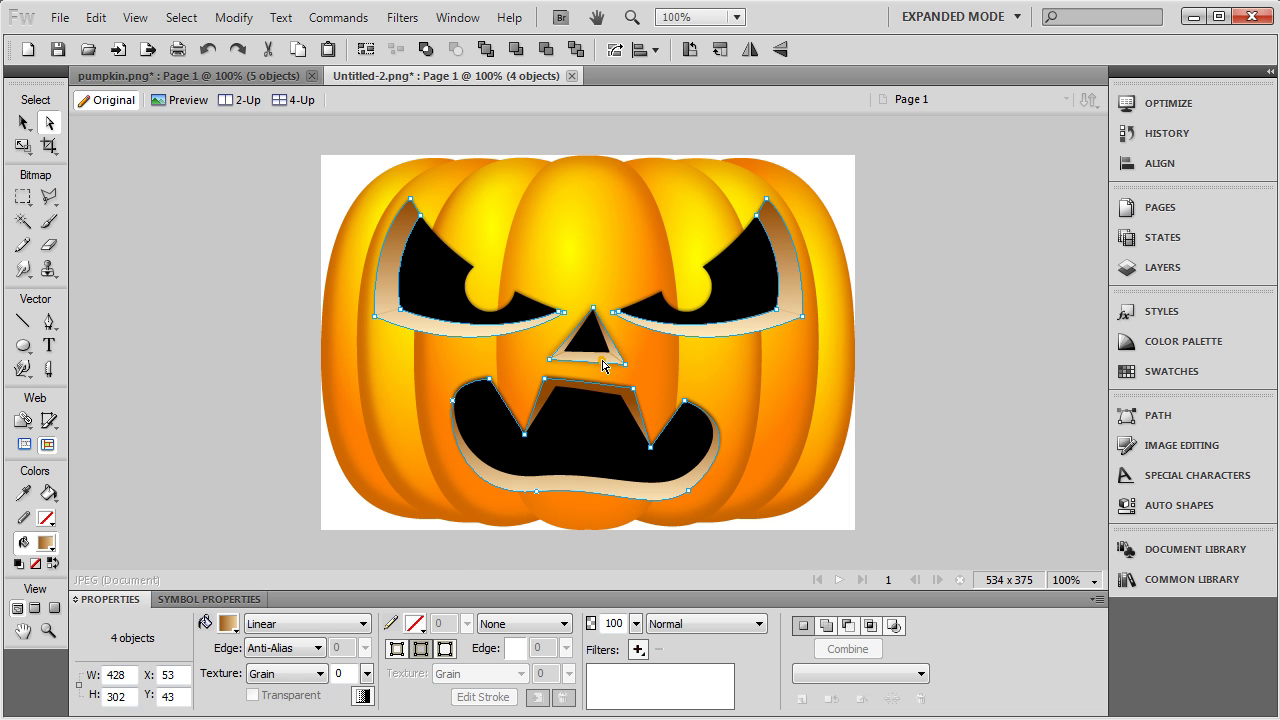
pyautogui.click(231, 628)
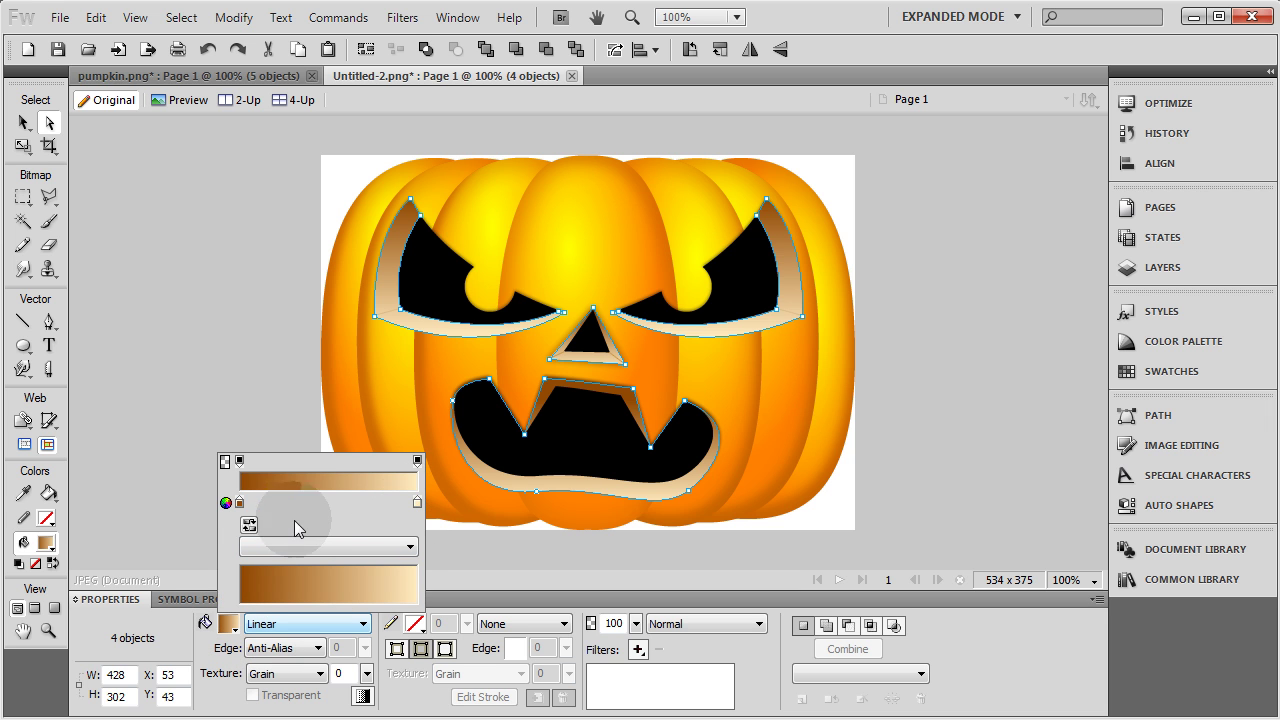
pyautogui.click(241, 504)
pyautogui.click(418, 504)
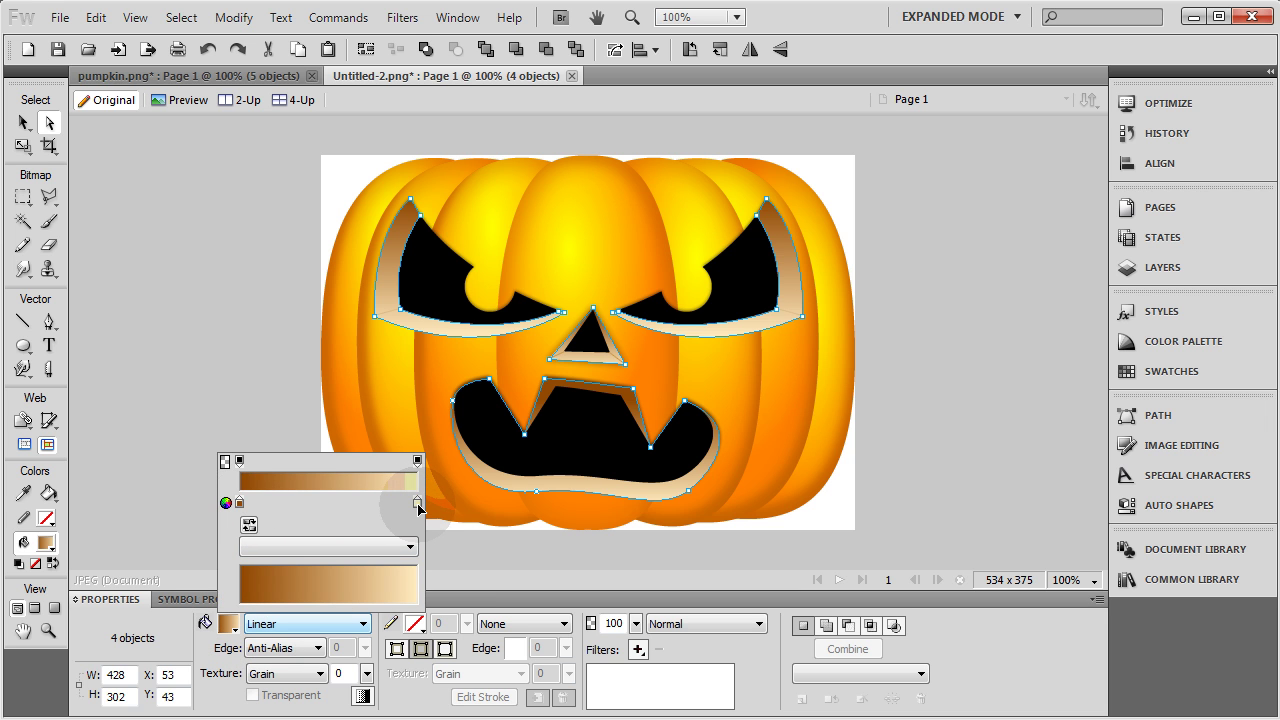
pyautogui.click(418, 504)
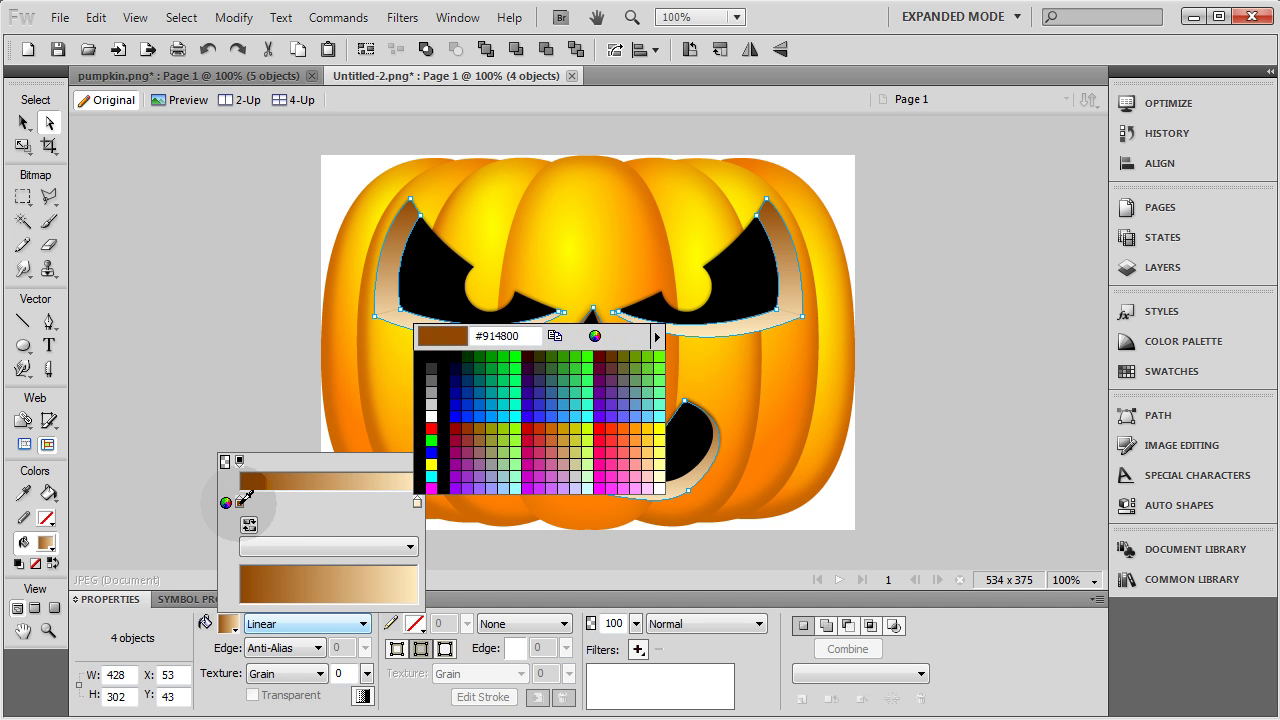
pyautogui.click(244, 497)
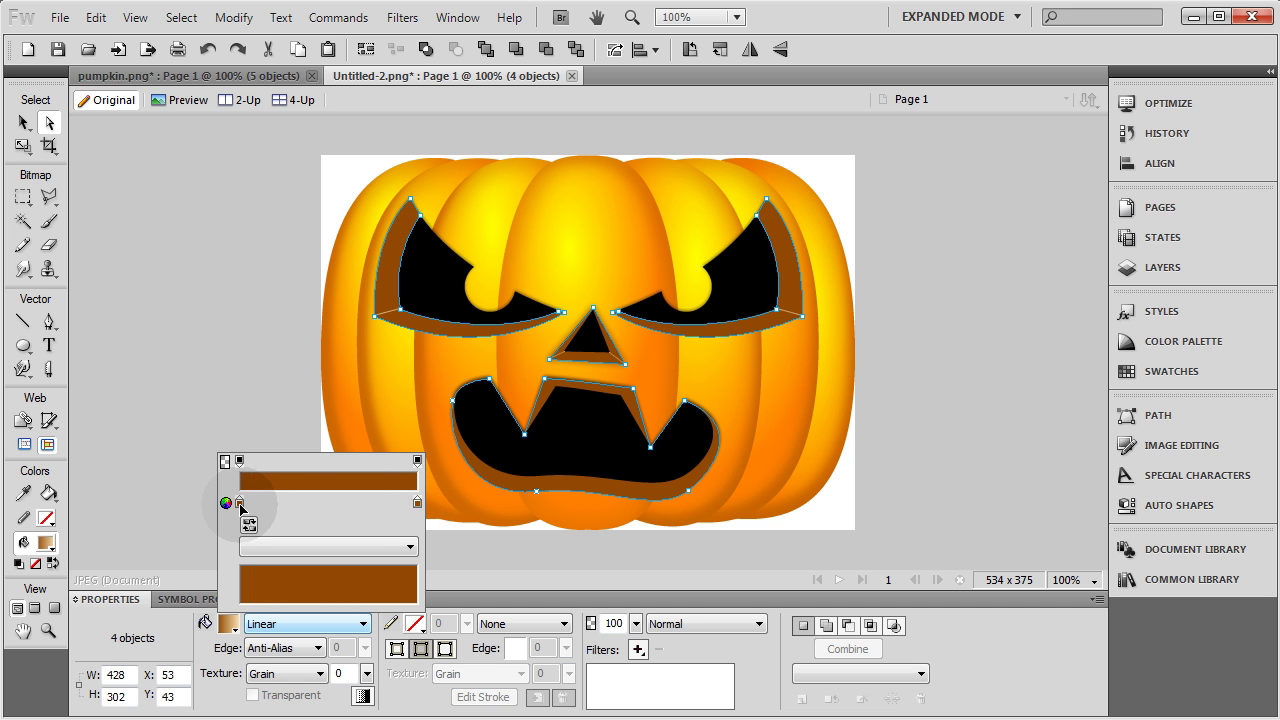
# Set the dark end of the selected facial layers' gradient to black.
pyautogui.click(241, 504)
pyautogui.click(266, 414)
pyautogui.click(194, 274)
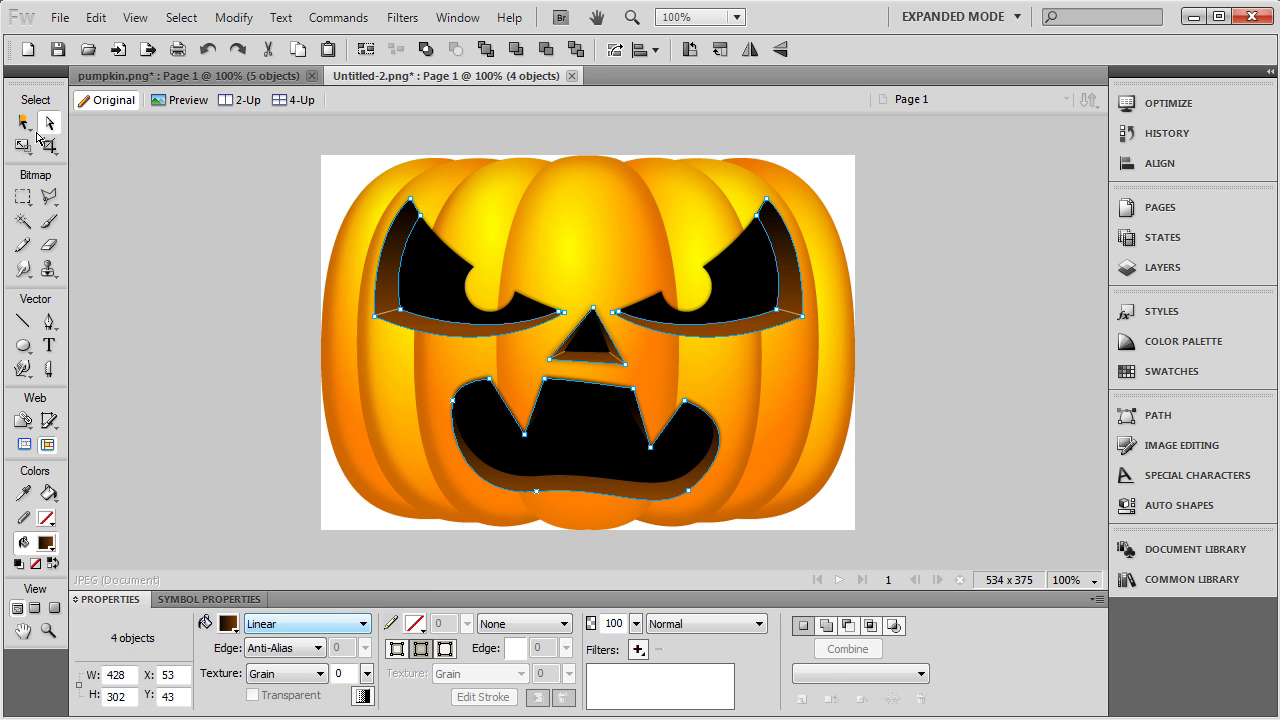
# Select the corner lines of both eyes and sample a dark brown stroke color for them from the nose's edge.
pyautogui.click(388, 318)
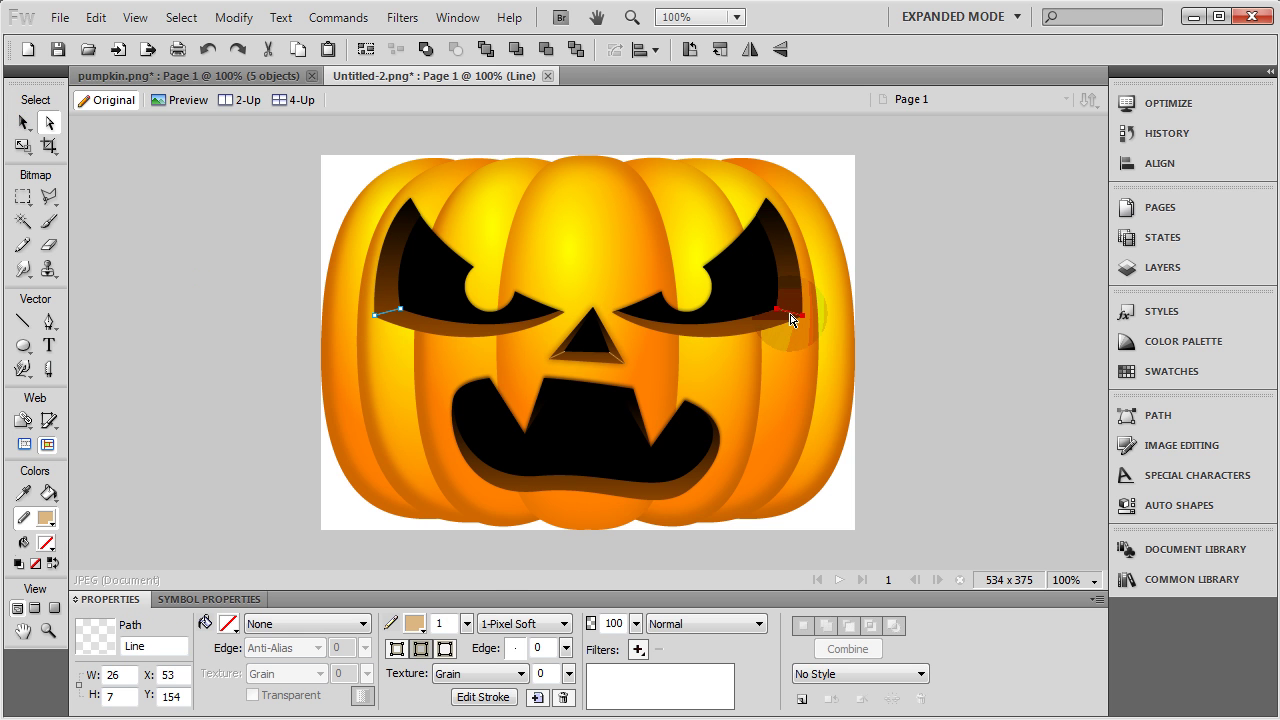
pyautogui.keyDown('shift'); pyautogui.click(788, 315); pyautogui.keyUp('shift')
pyautogui.click(413, 623)
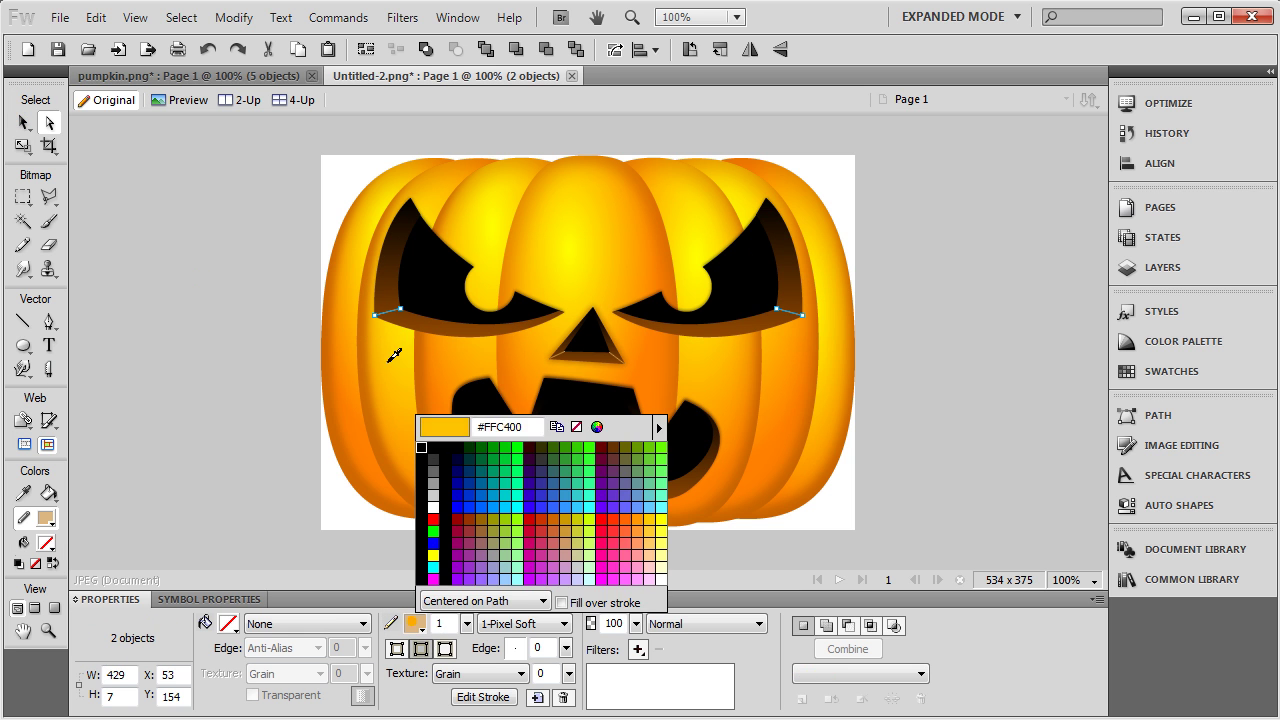
pyautogui.click(613, 354)
pyautogui.click(613, 355)
pyautogui.click(275, 535)
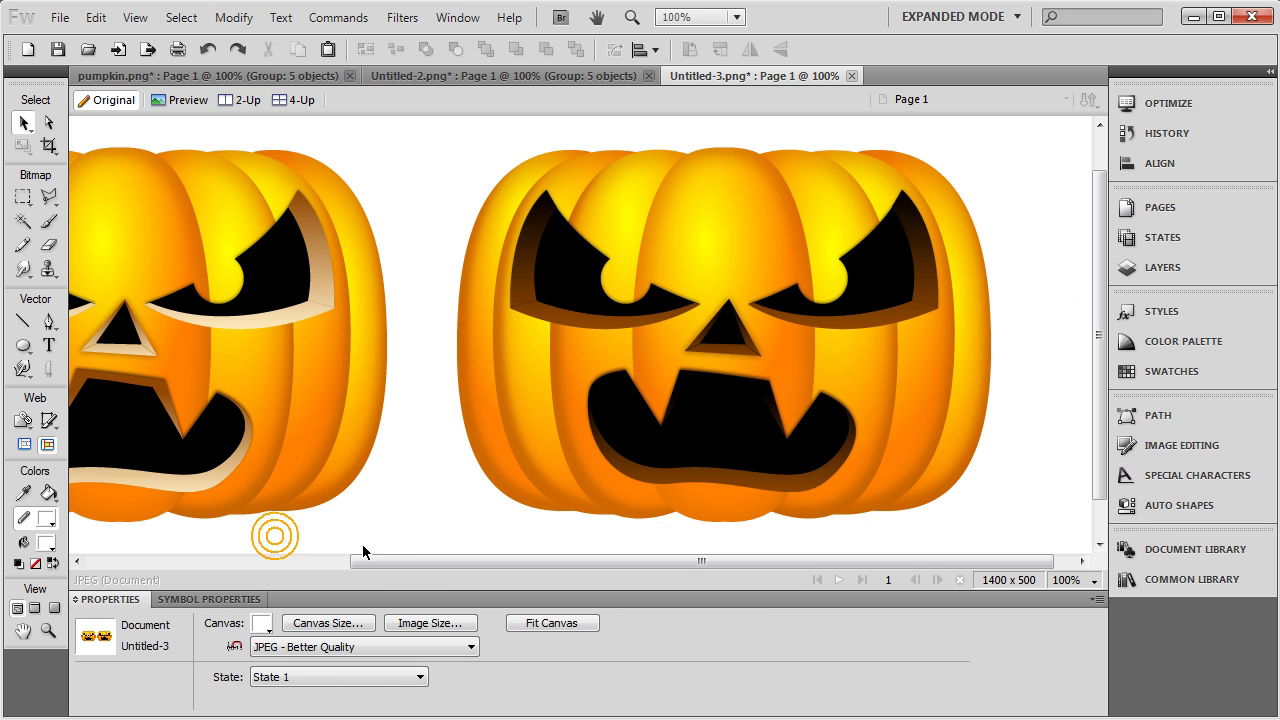
# Compare the eye, nose and mouth edges of the original light-edged pumpkin with those of the dark brown copy.
pyautogui.moveTo(415, 562); pyautogui.dragTo(237, 574)
pyautogui.click(304, 378)
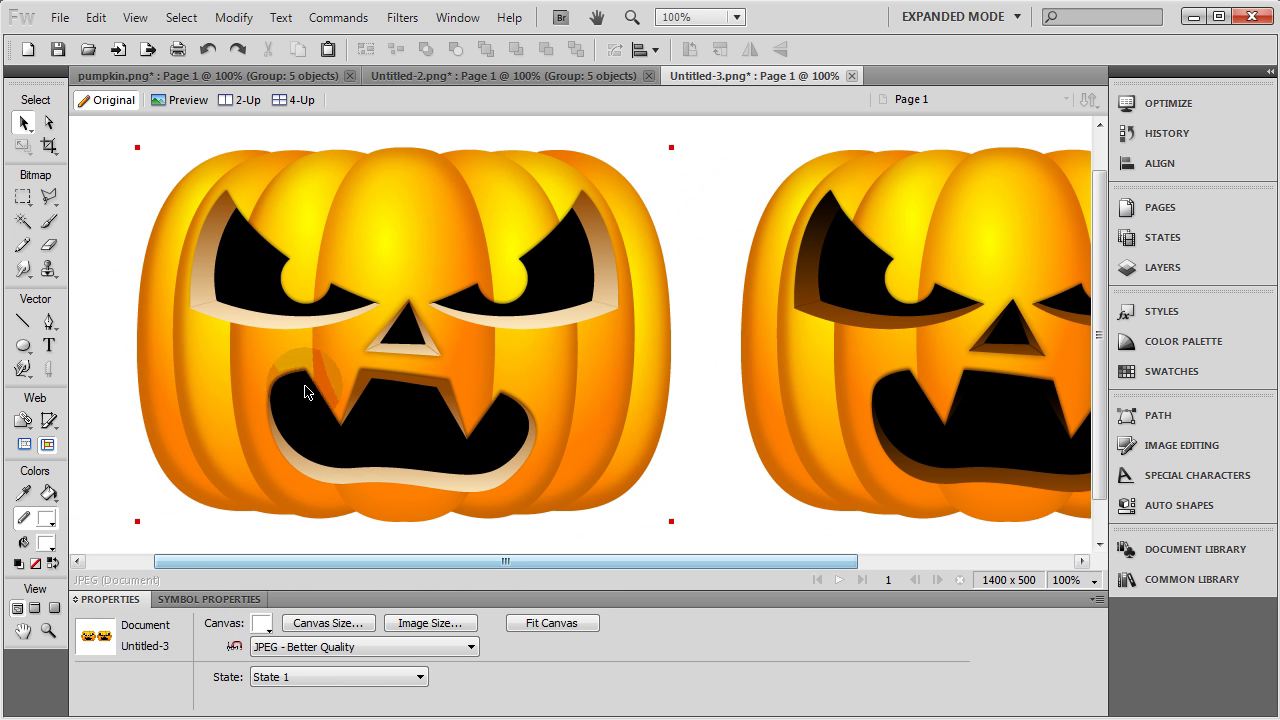
pyautogui.click(521, 347)
pyautogui.moveTo(567, 555); pyautogui.dragTo(764, 555)
pyautogui.click(572, 425)
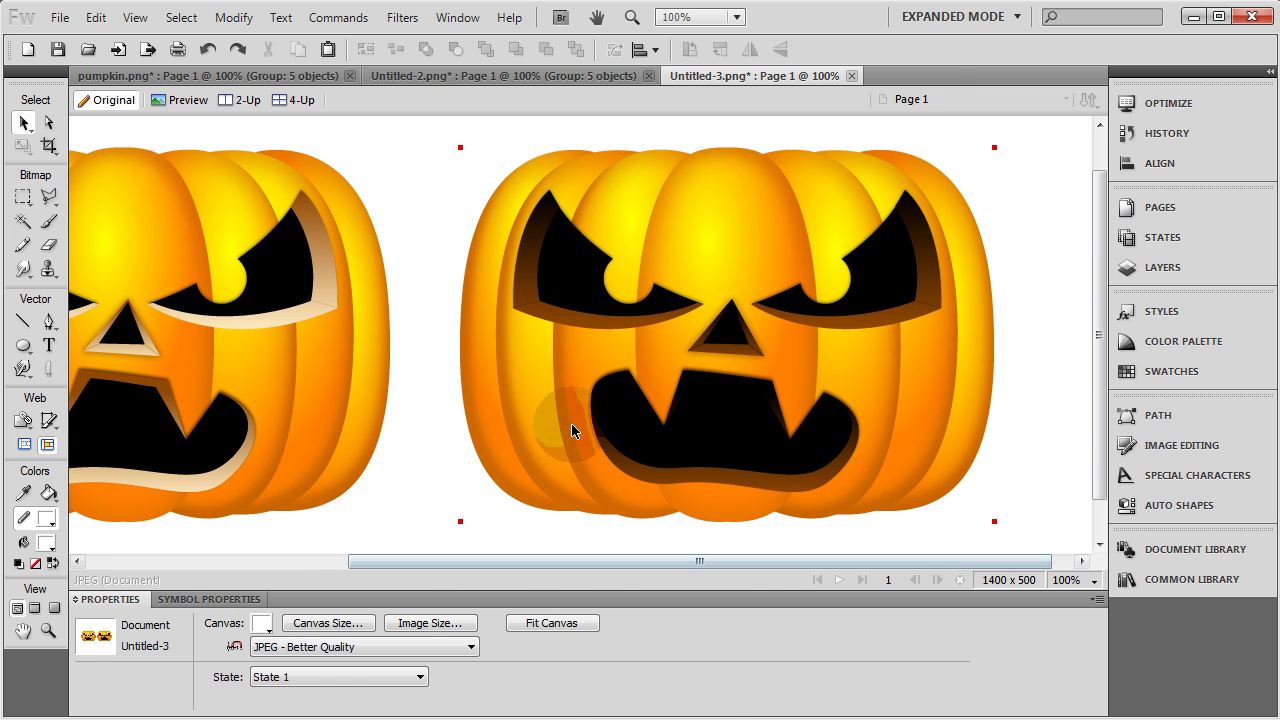
pyautogui.click(412, 518)
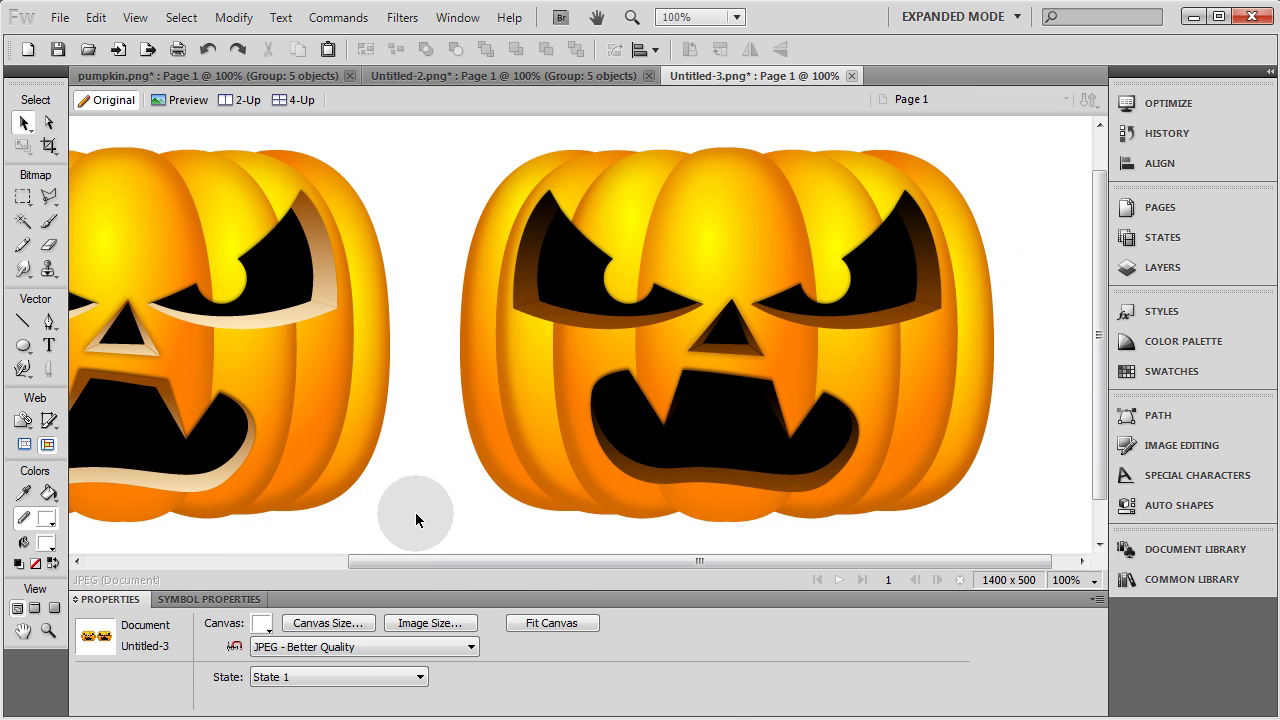
pyautogui.click(628, 299)
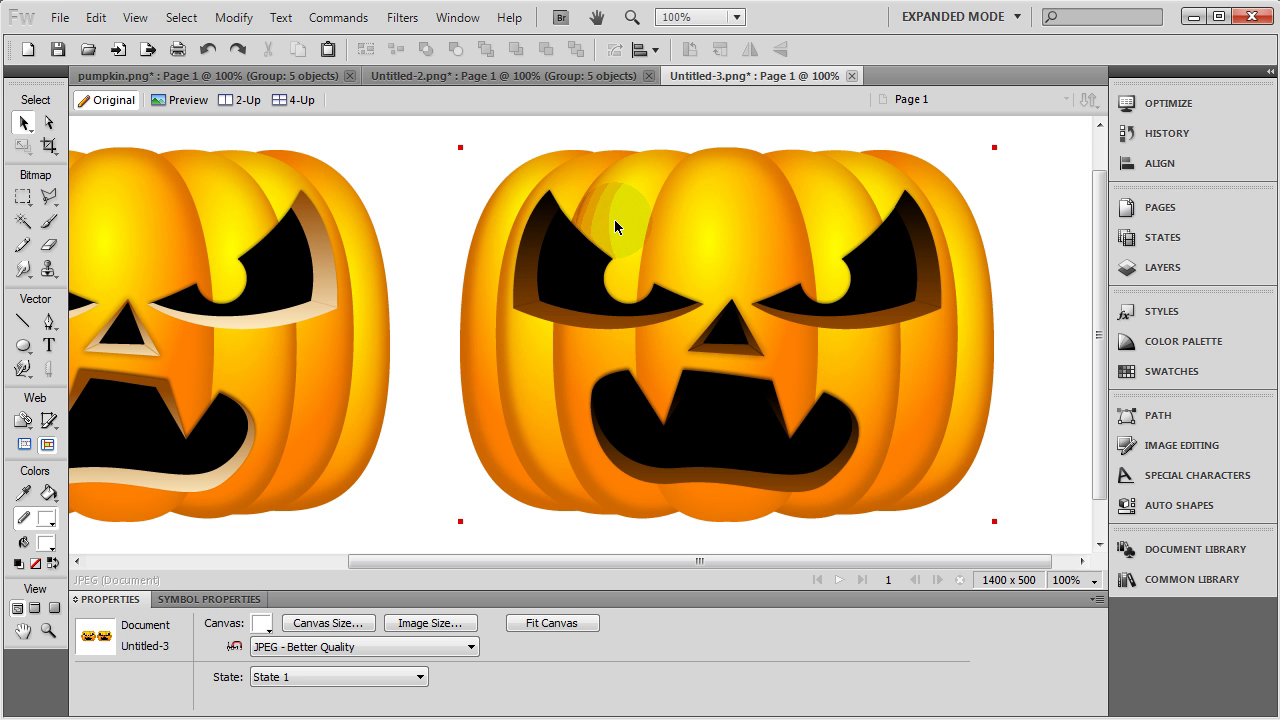
pyautogui.moveTo(615, 560); pyautogui.dragTo(445, 561)
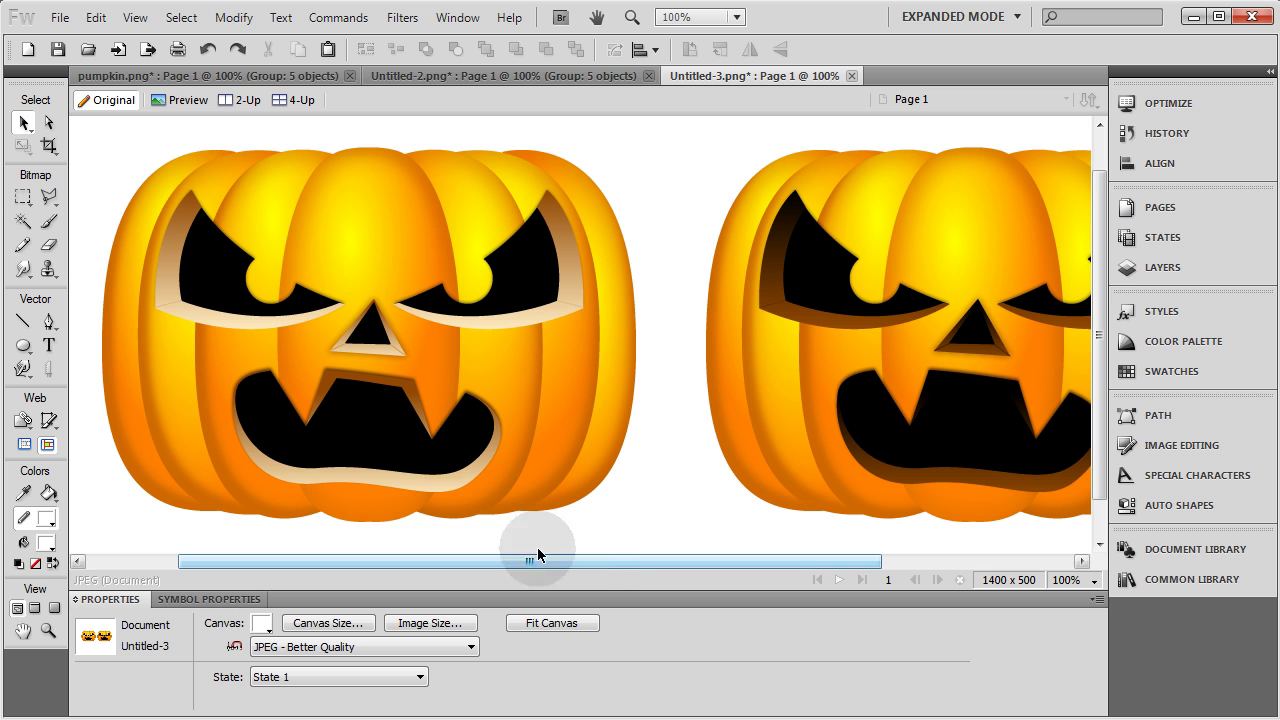
pyautogui.moveTo(611, 563)
pyautogui.mouseDown()
pyautogui.moveTo(766, 563)
pyautogui.moveTo(580, 551)
pyautogui.moveTo(760, 540)
pyautogui.moveTo(601, 546)
pyautogui.mouseUp()
pyautogui.click(648, 560)
pyautogui.moveTo(721, 561); pyautogui.dragTo(604, 556)
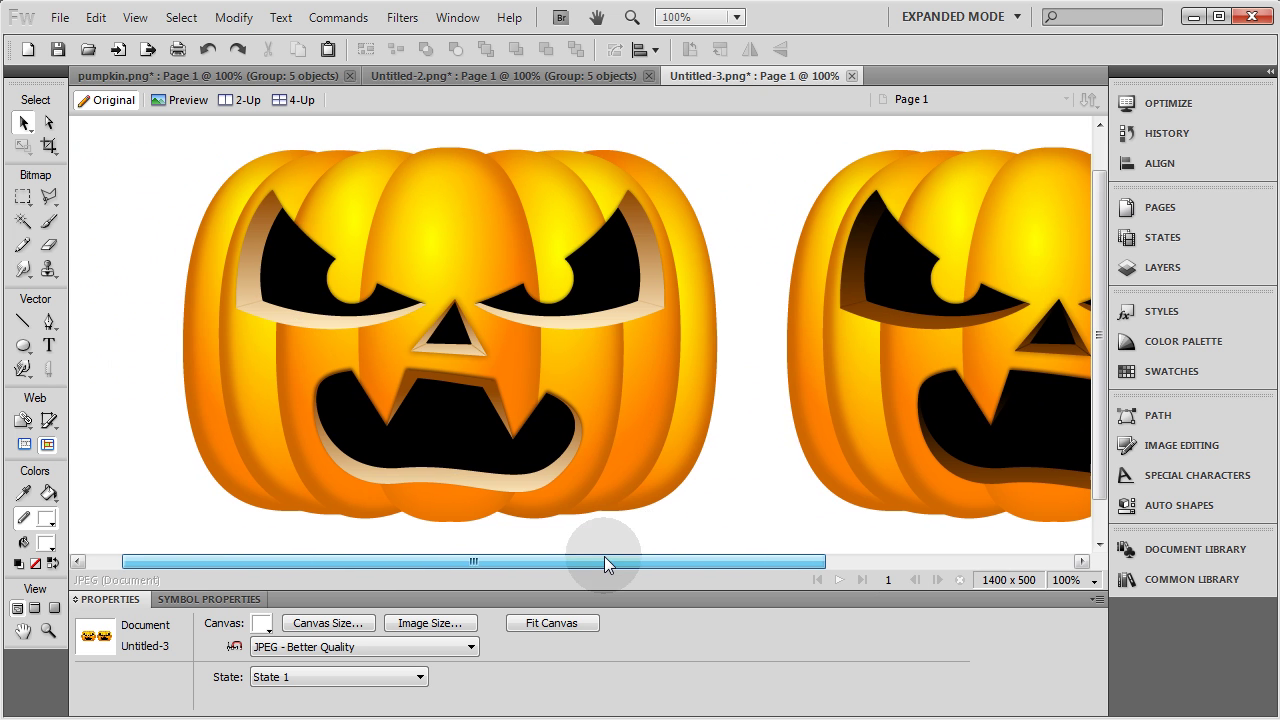